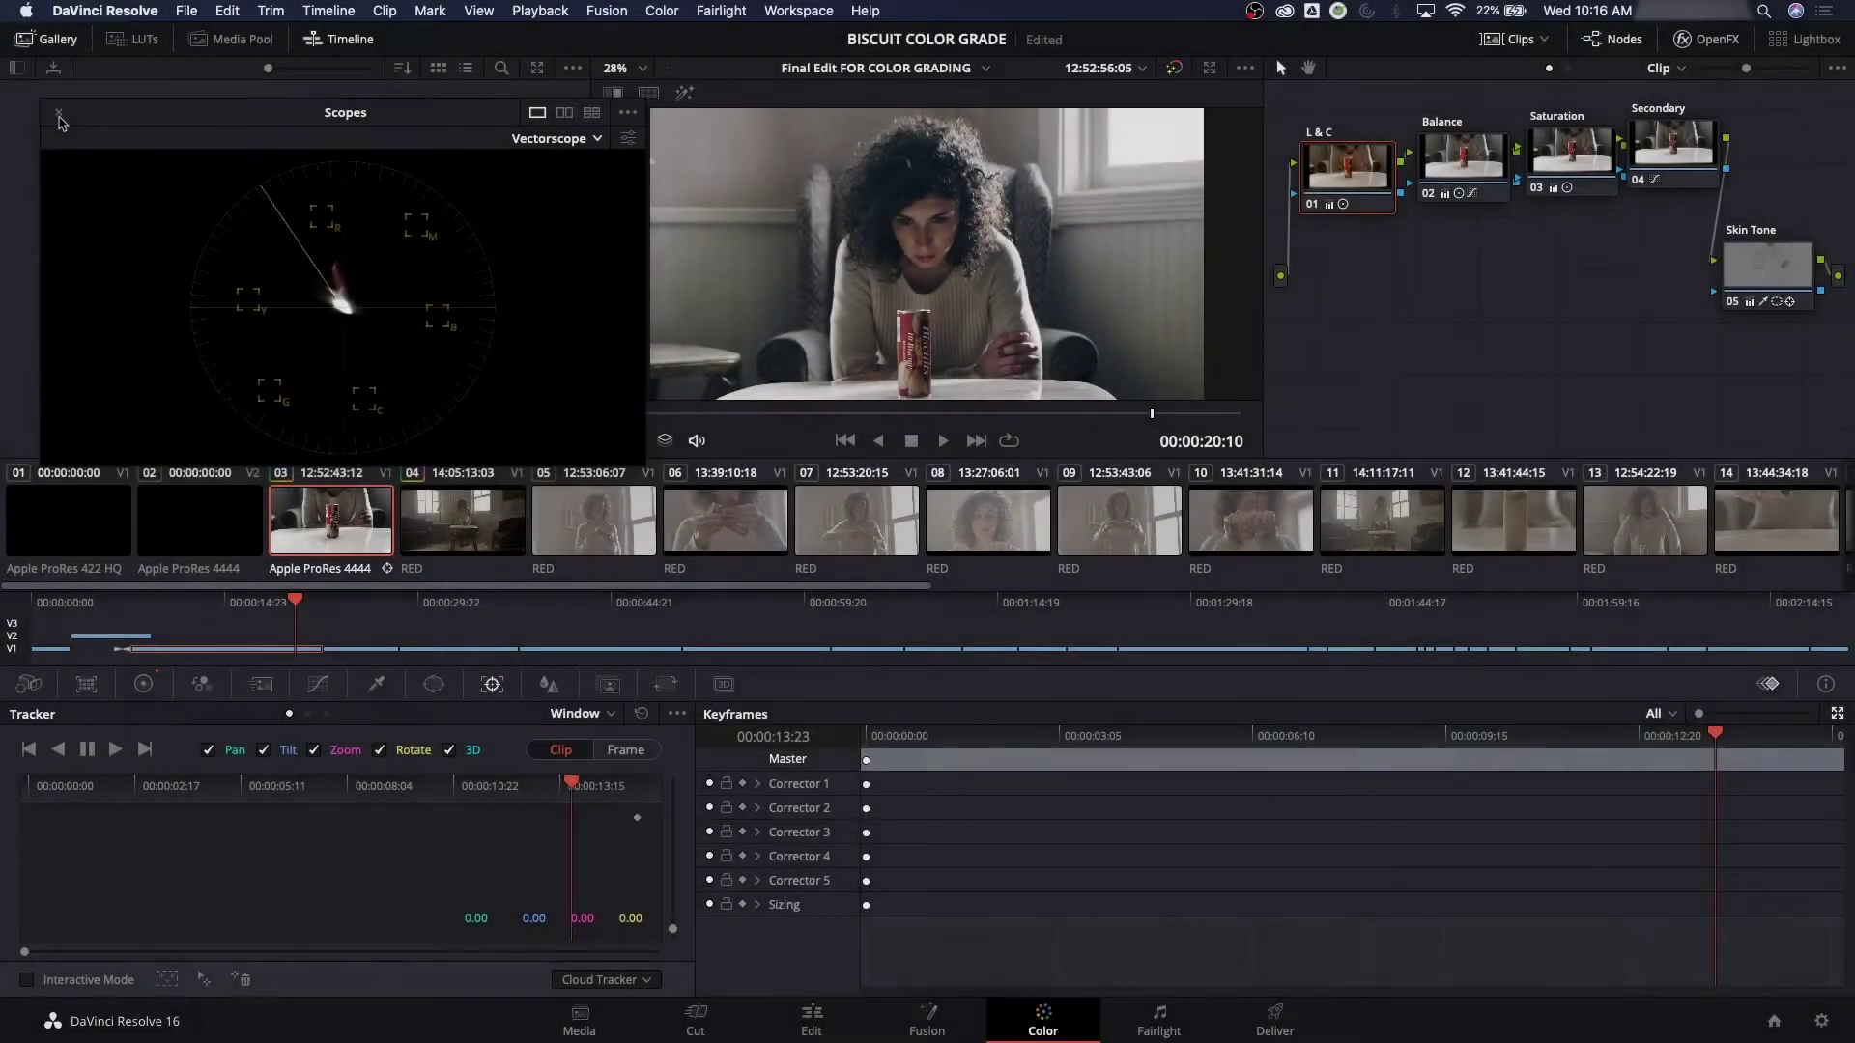
Close the scopes and compare graded clip 03 with clips 04 and 05
key("ctrl+shift+w")
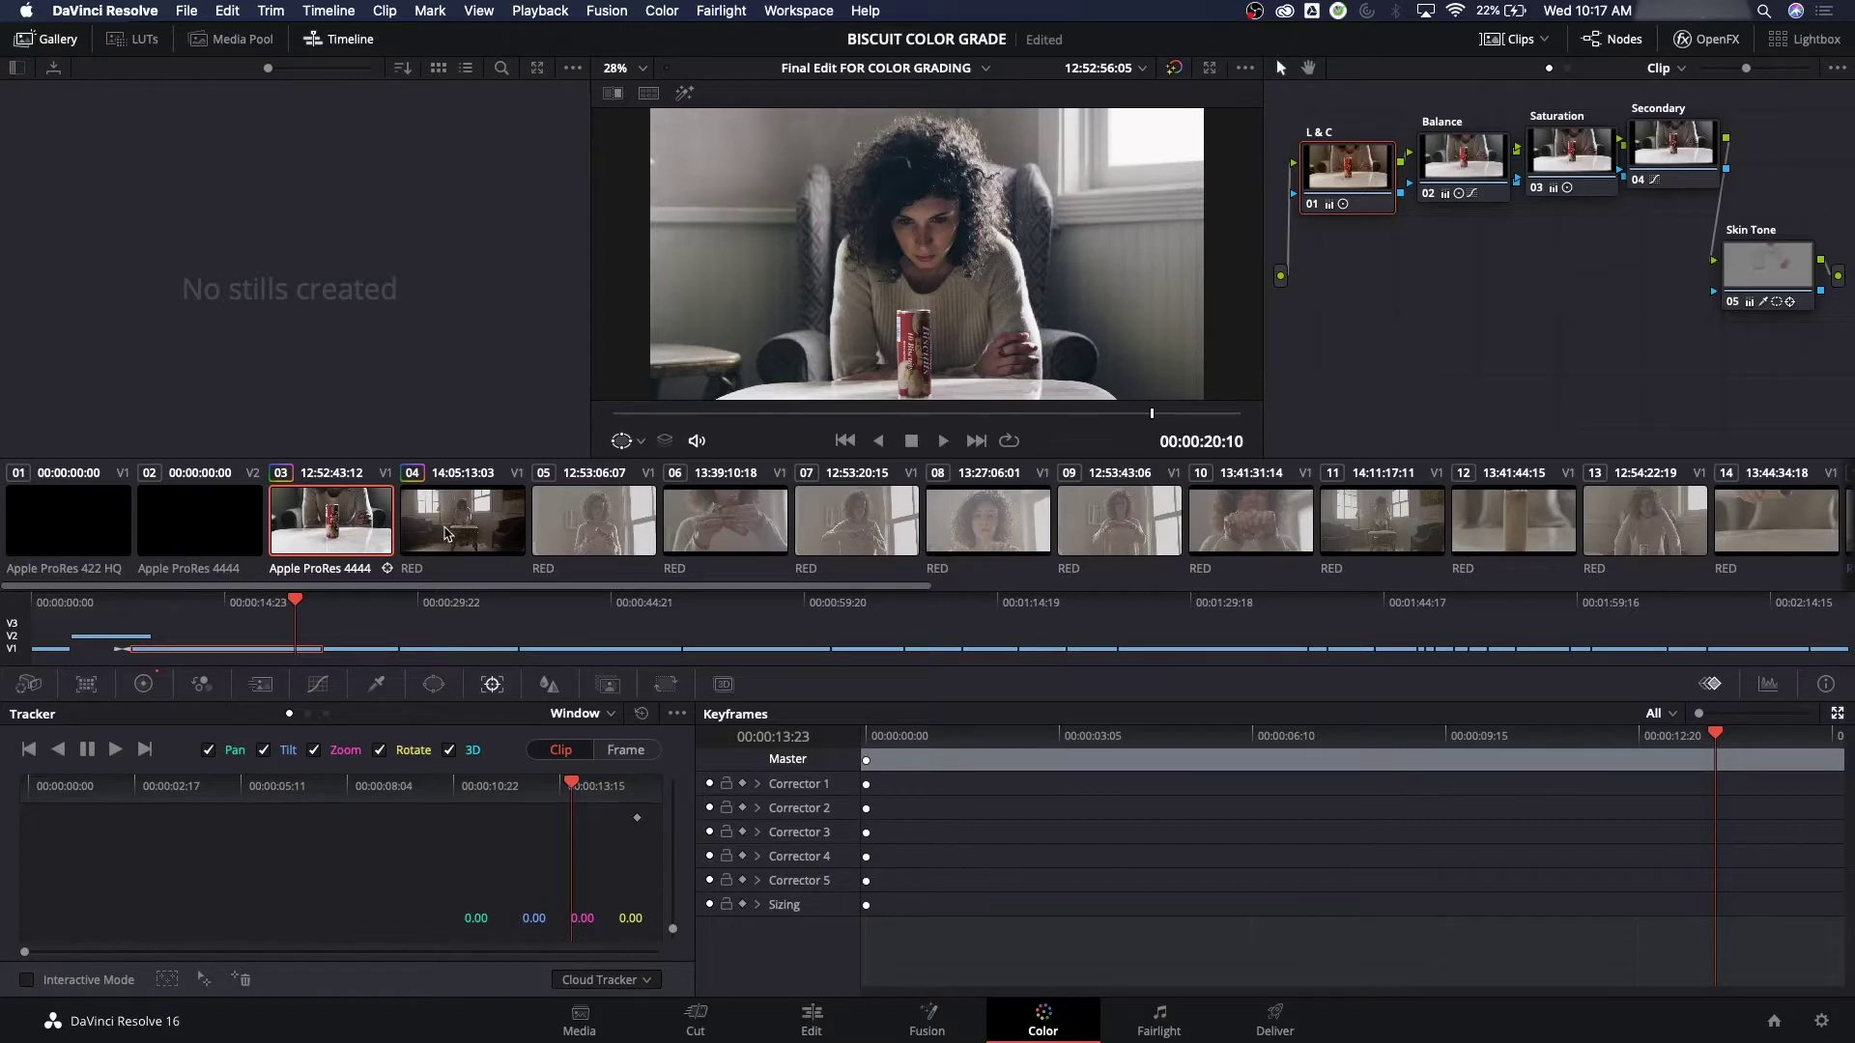
left_click(454, 530)
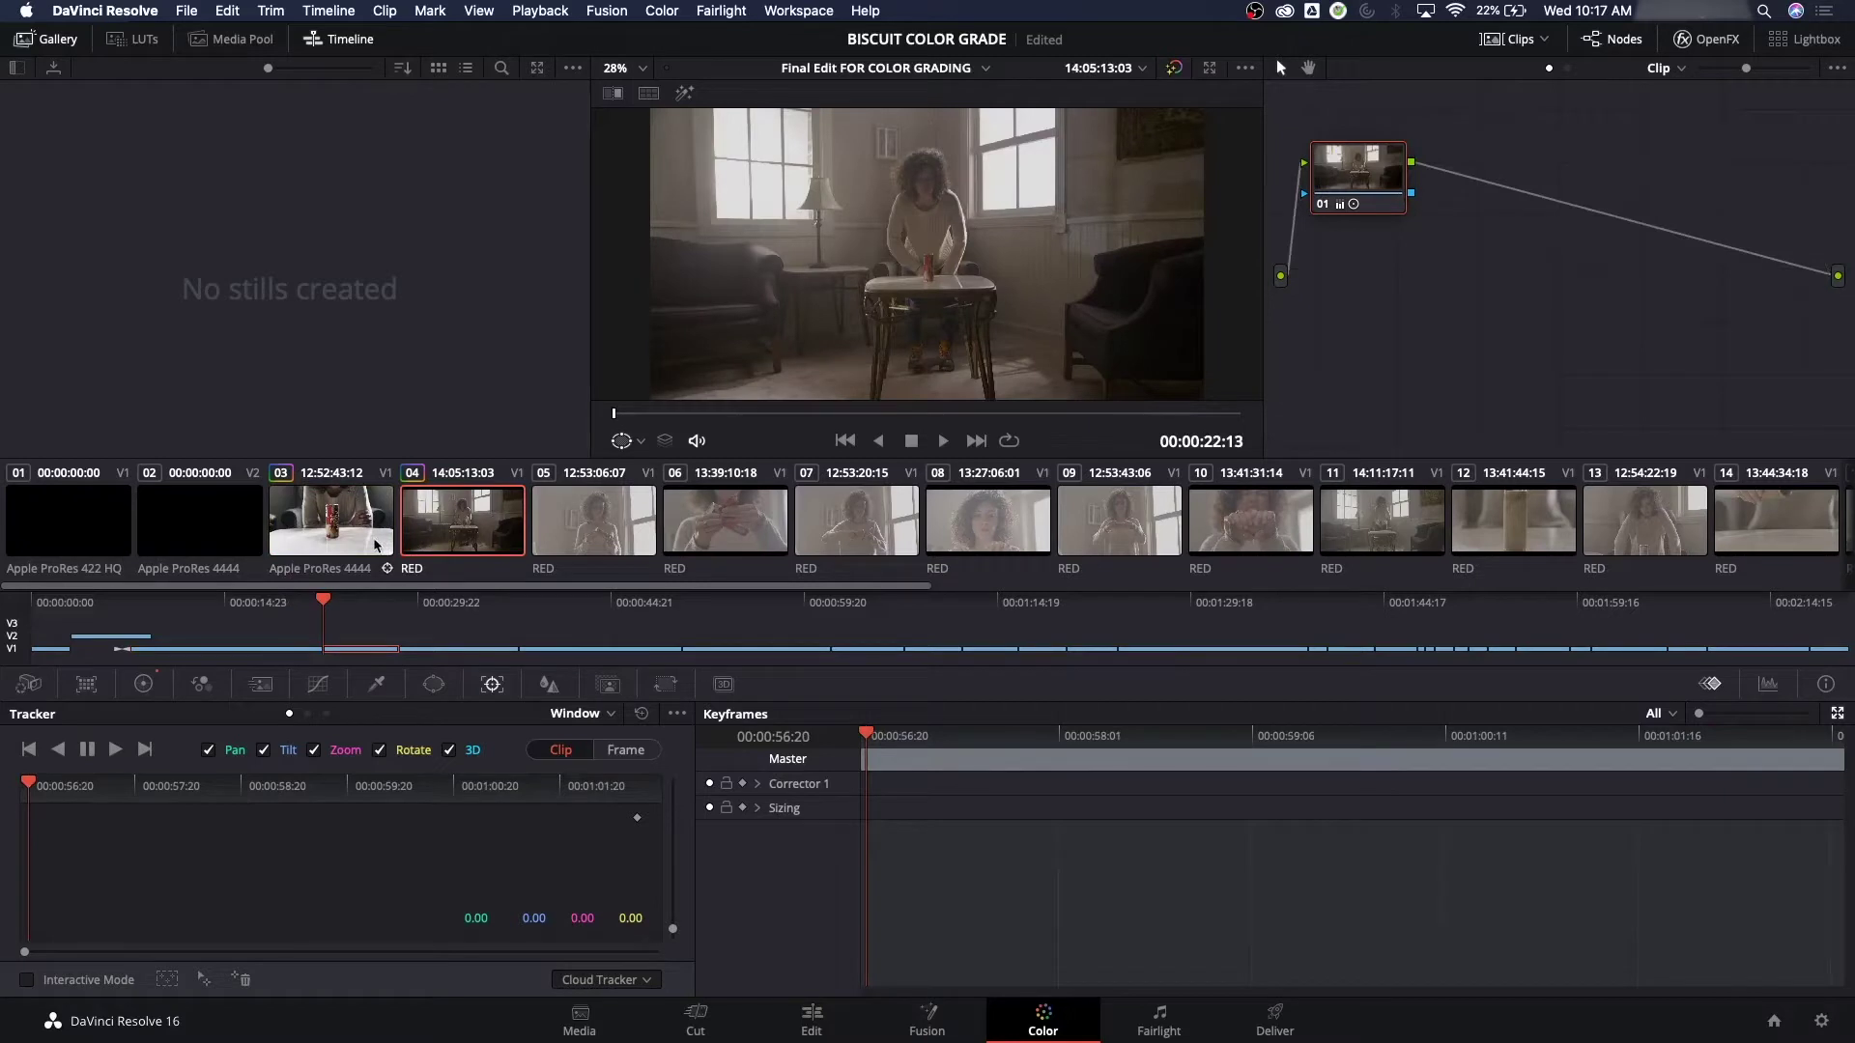
left_click(586, 523)
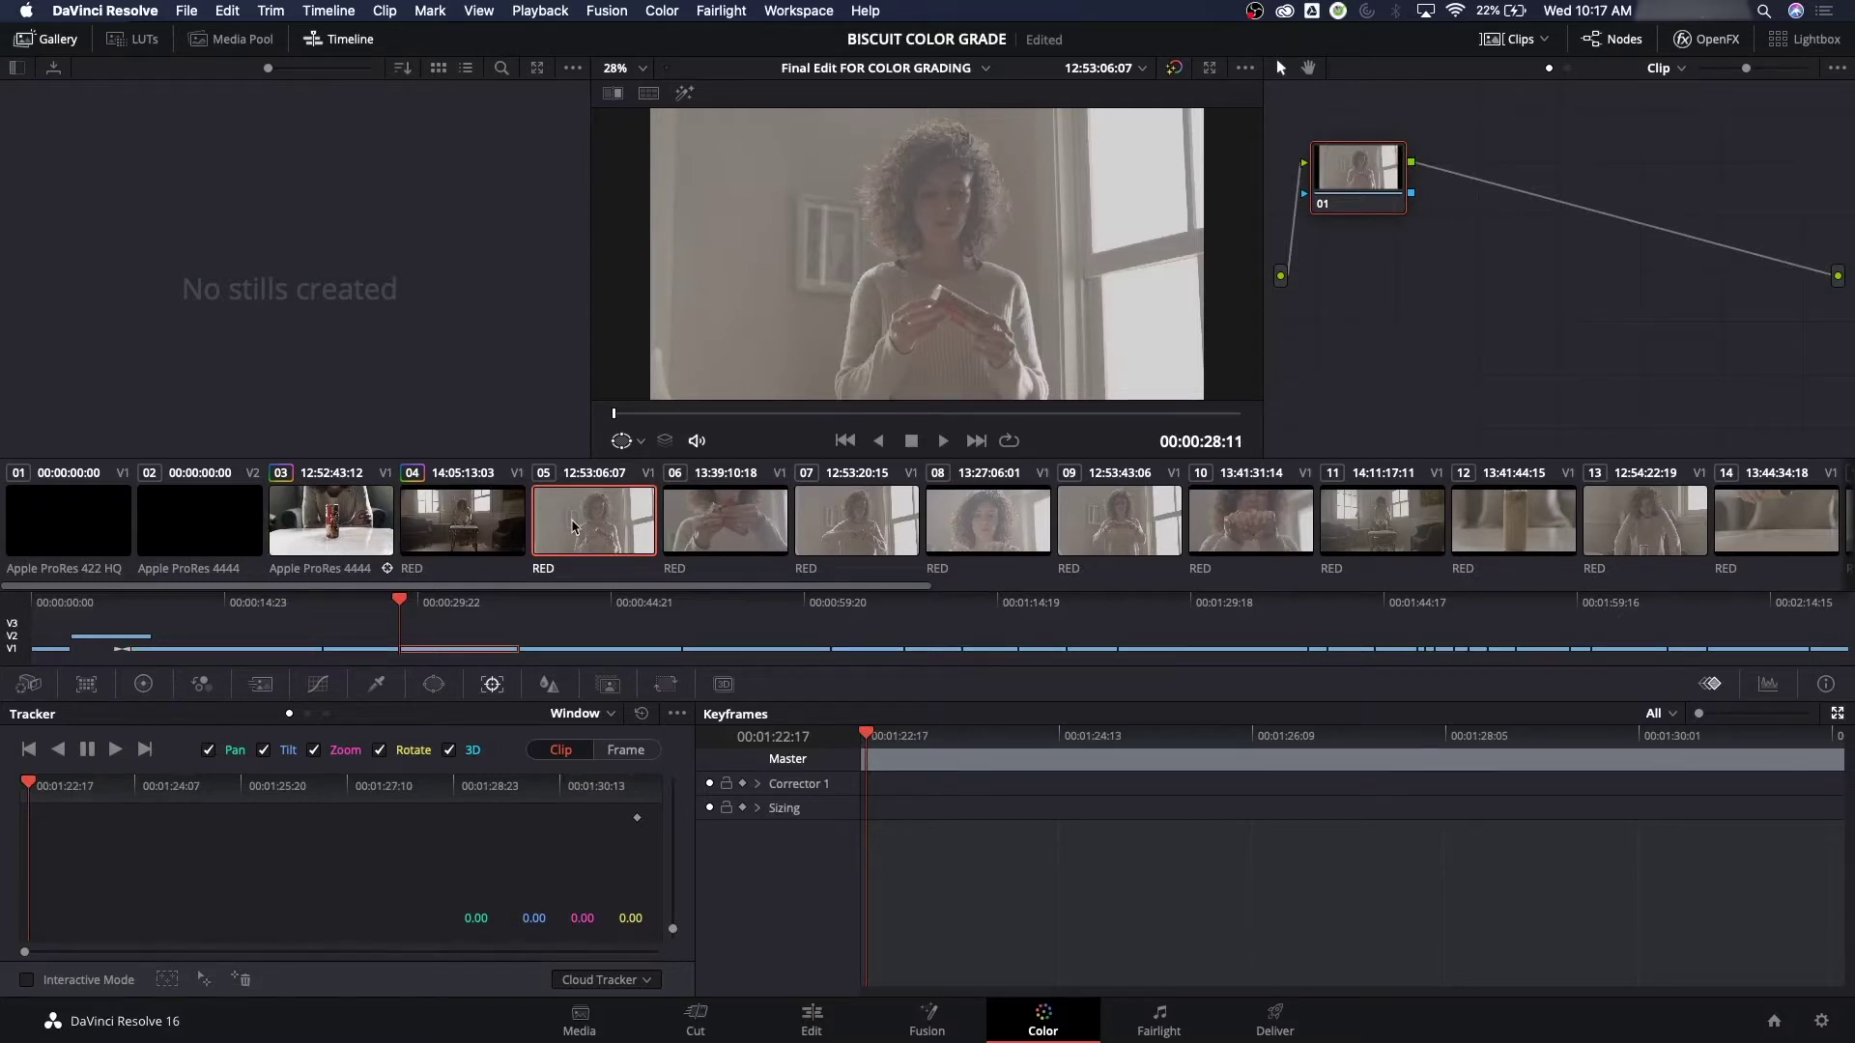
left_click(365, 530)
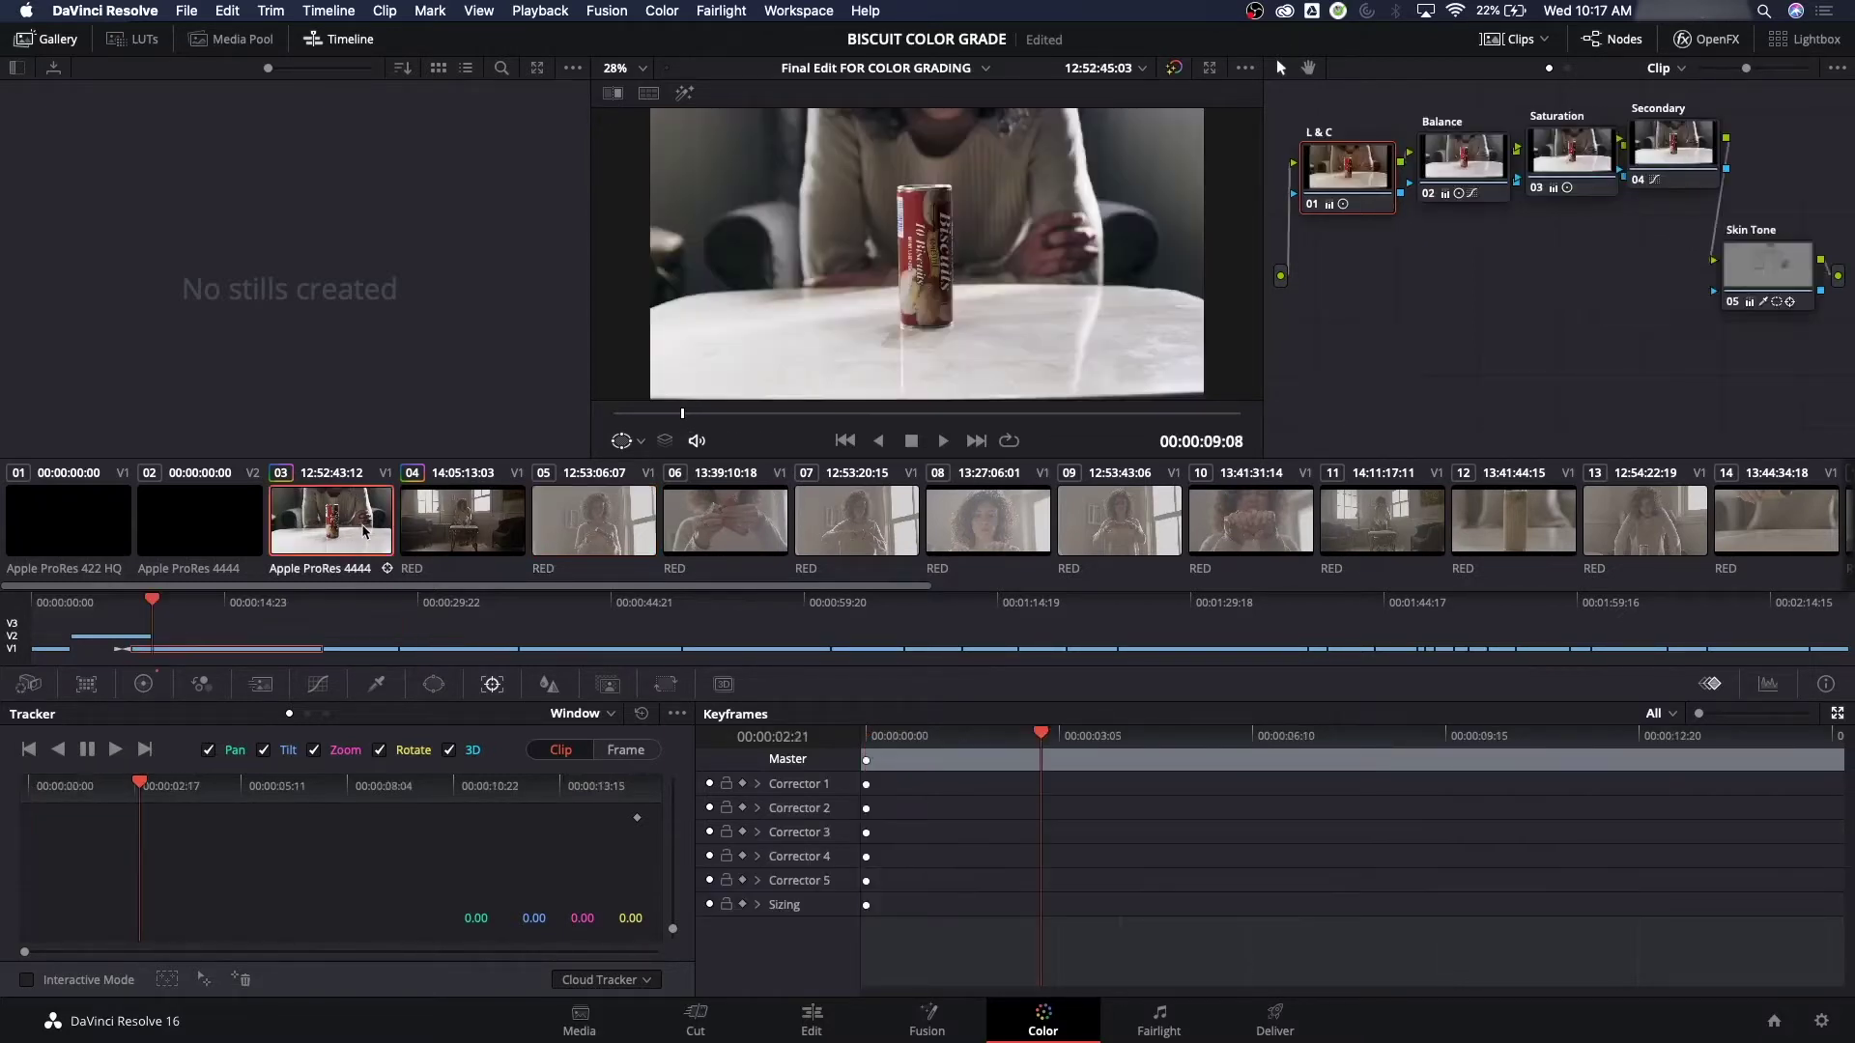
left_click(588, 528)
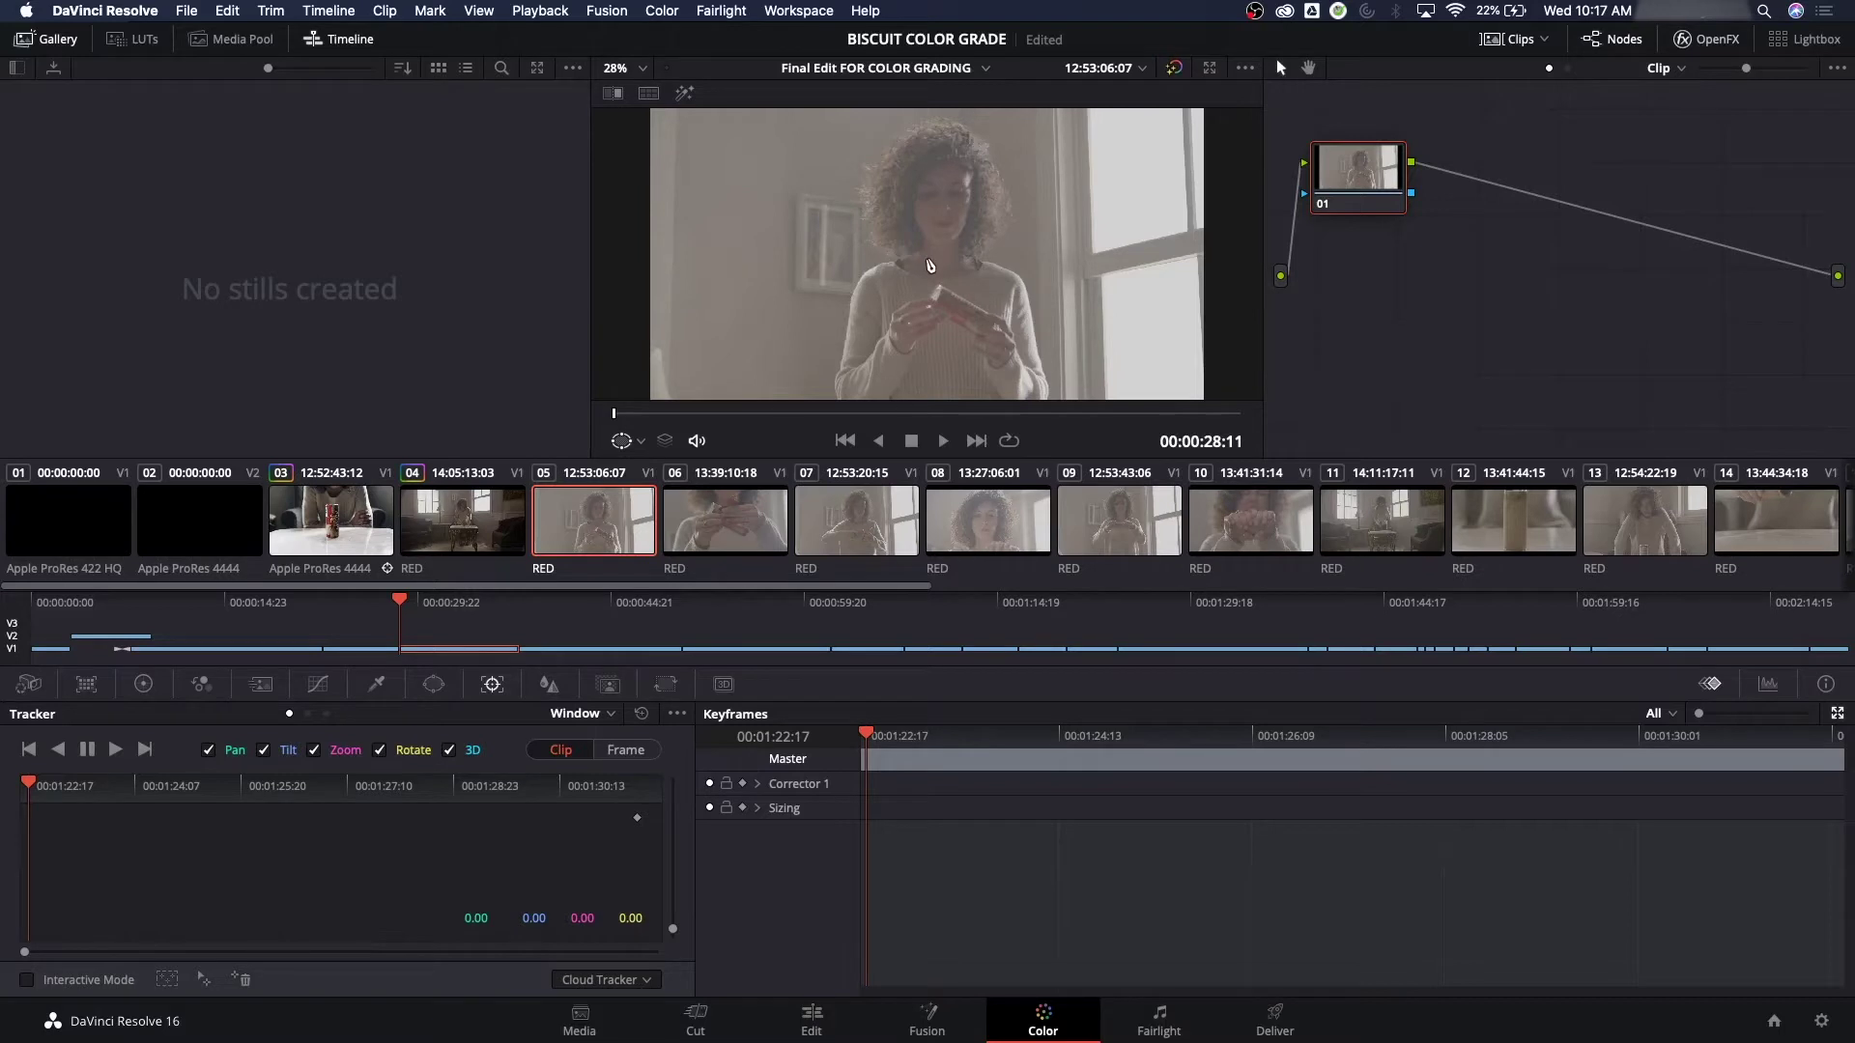
left_click(357, 524)
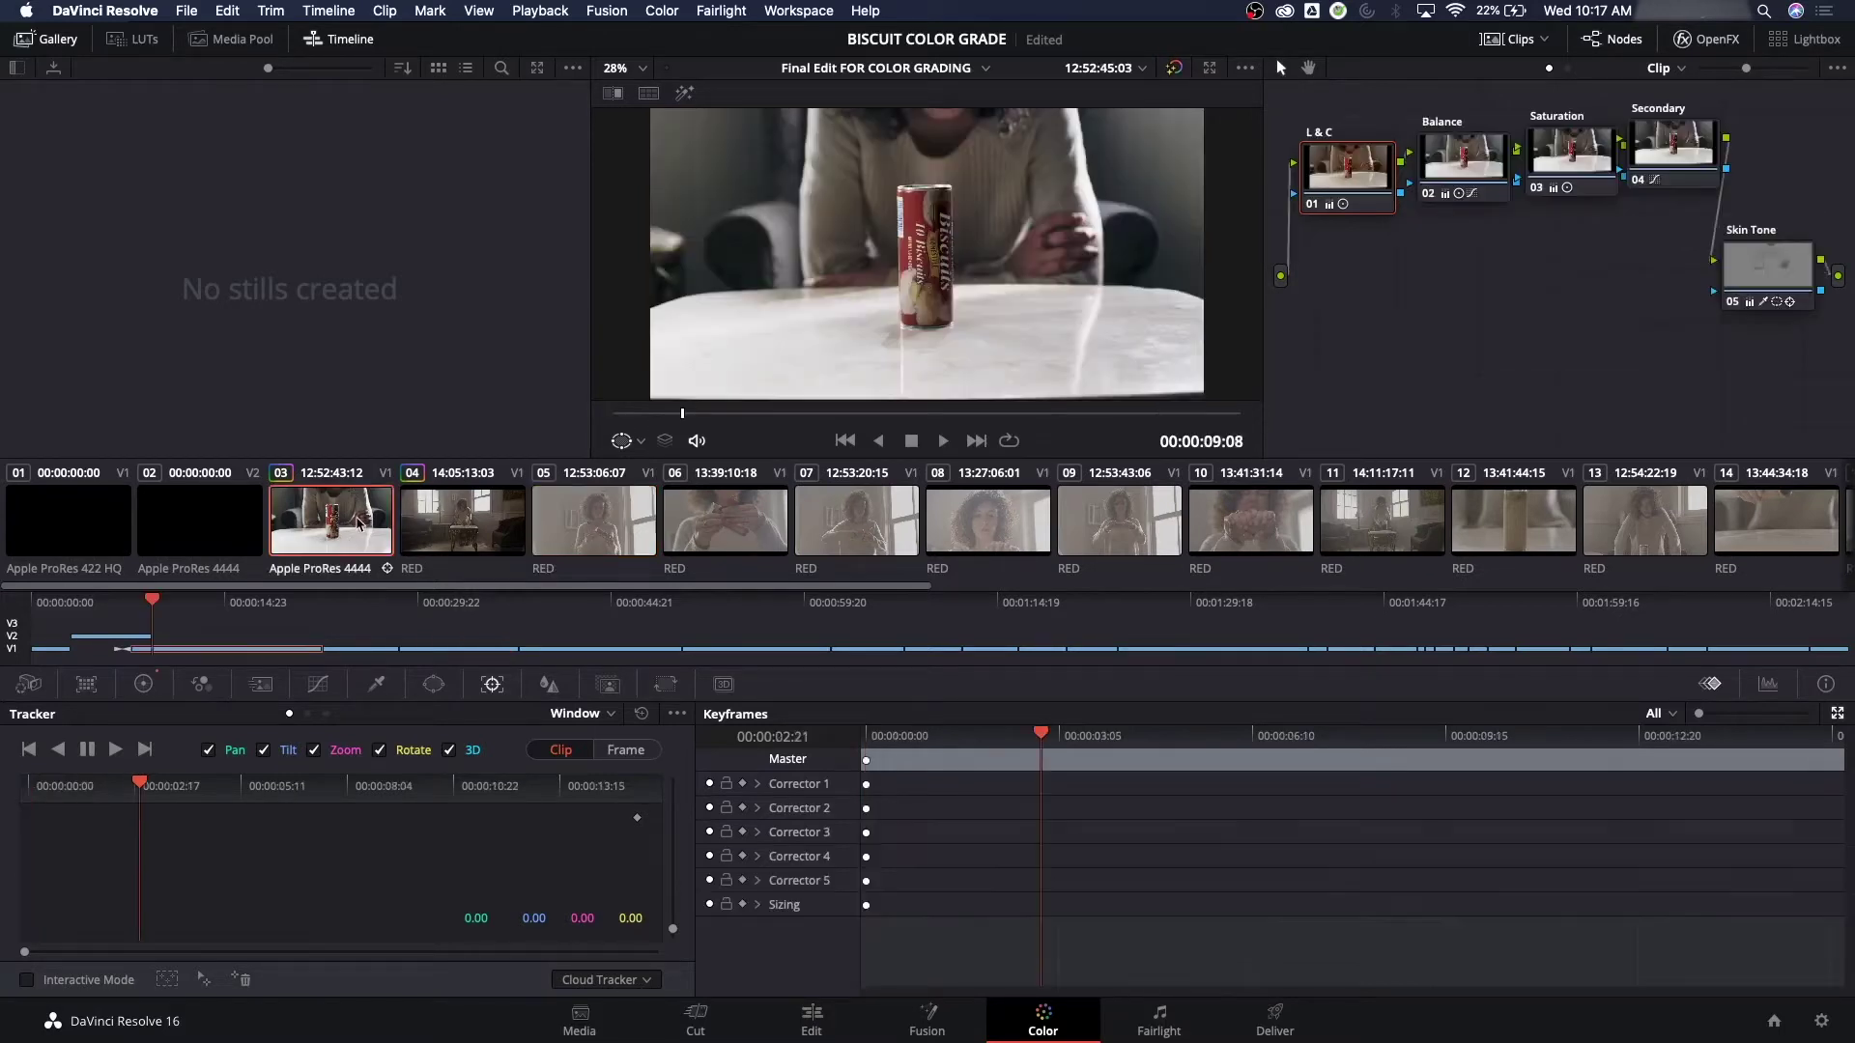
Reset the grade of clip 04's single node
left_click(466, 531)
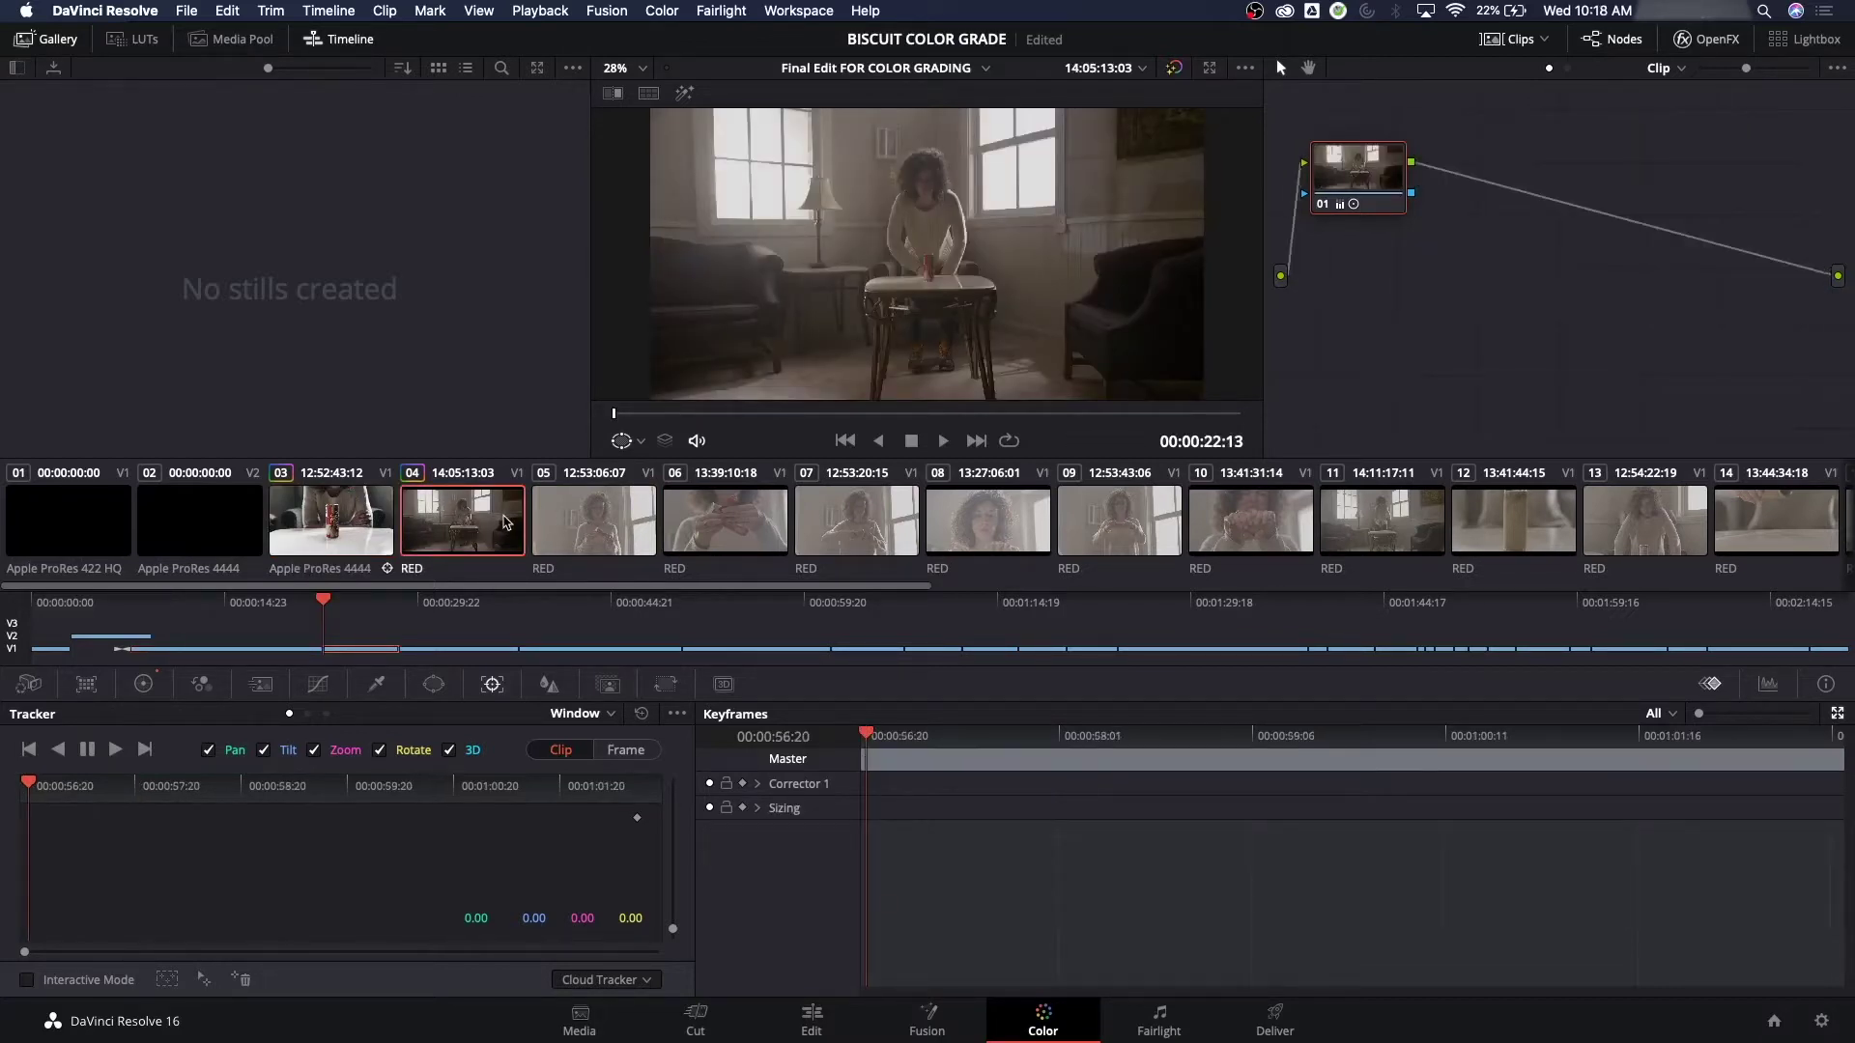
key("shift+Home")
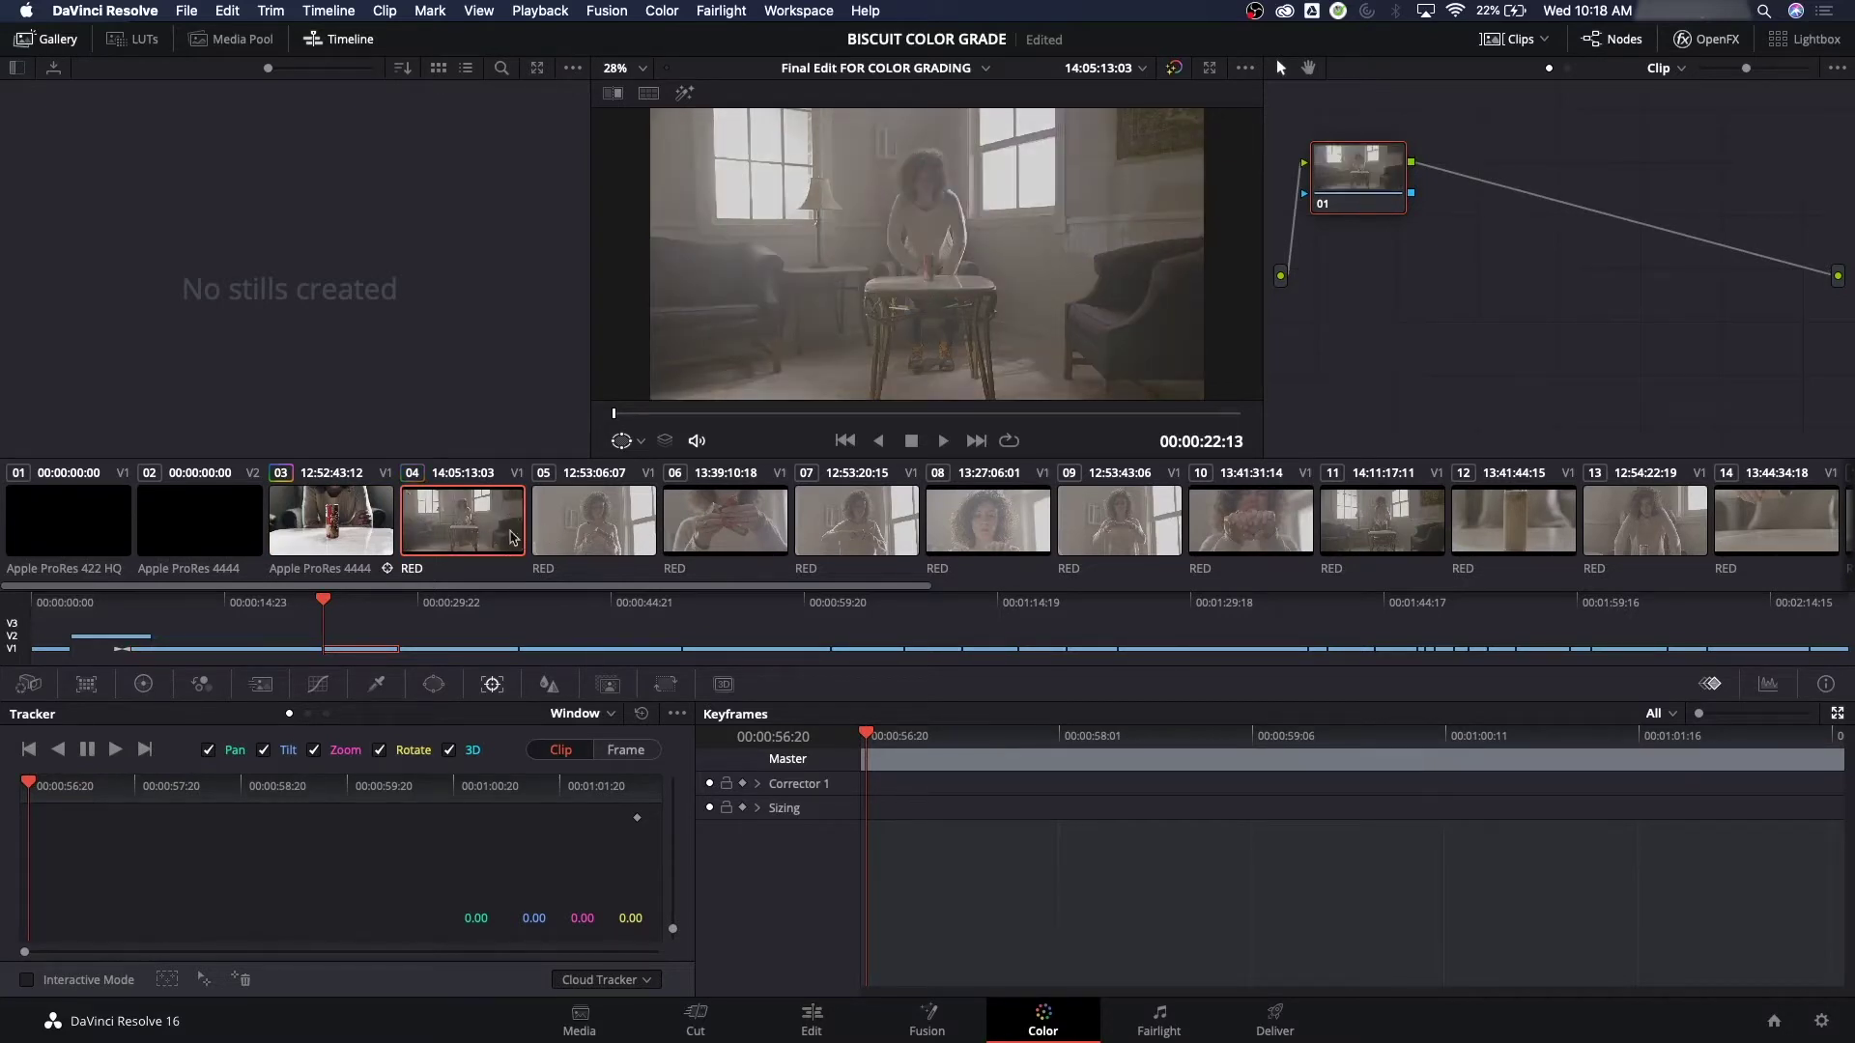
Review the ungraded clips from 04 through 08 and clip 12, checking them against graded clip 03
left_click(594, 539)
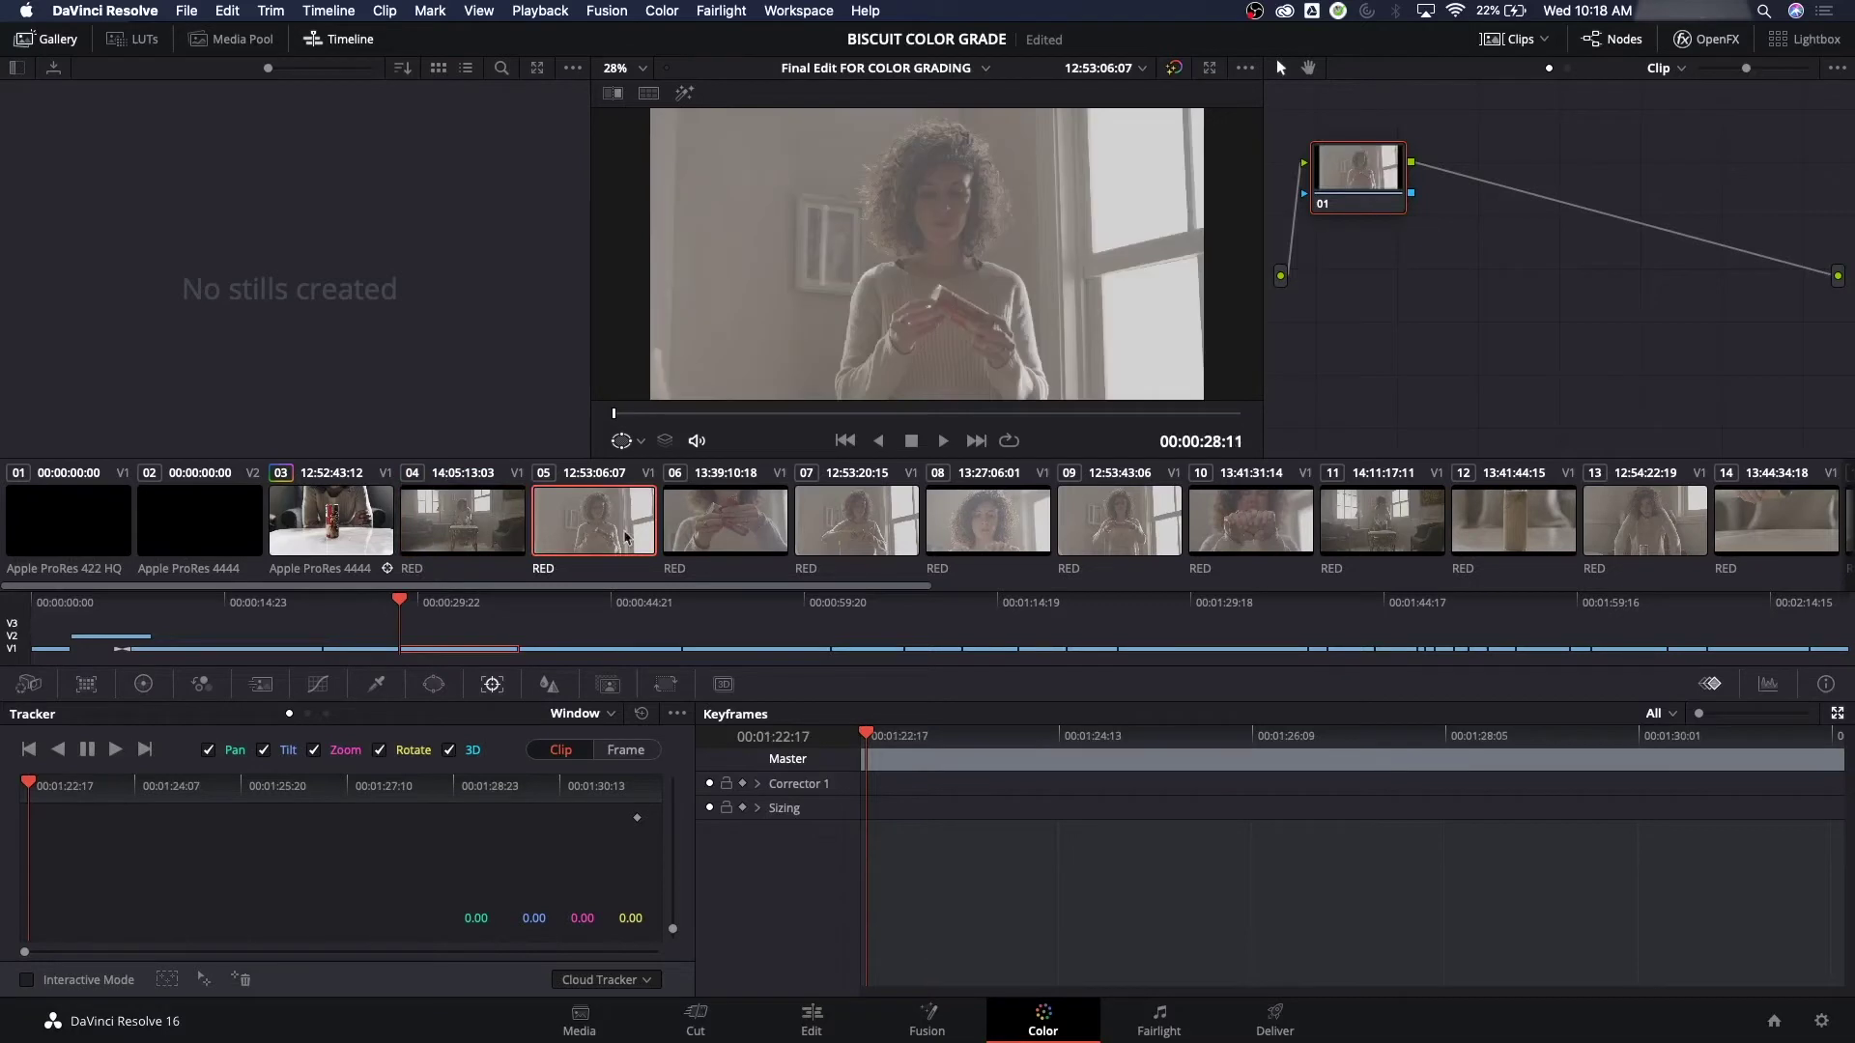
left_click(744, 548)
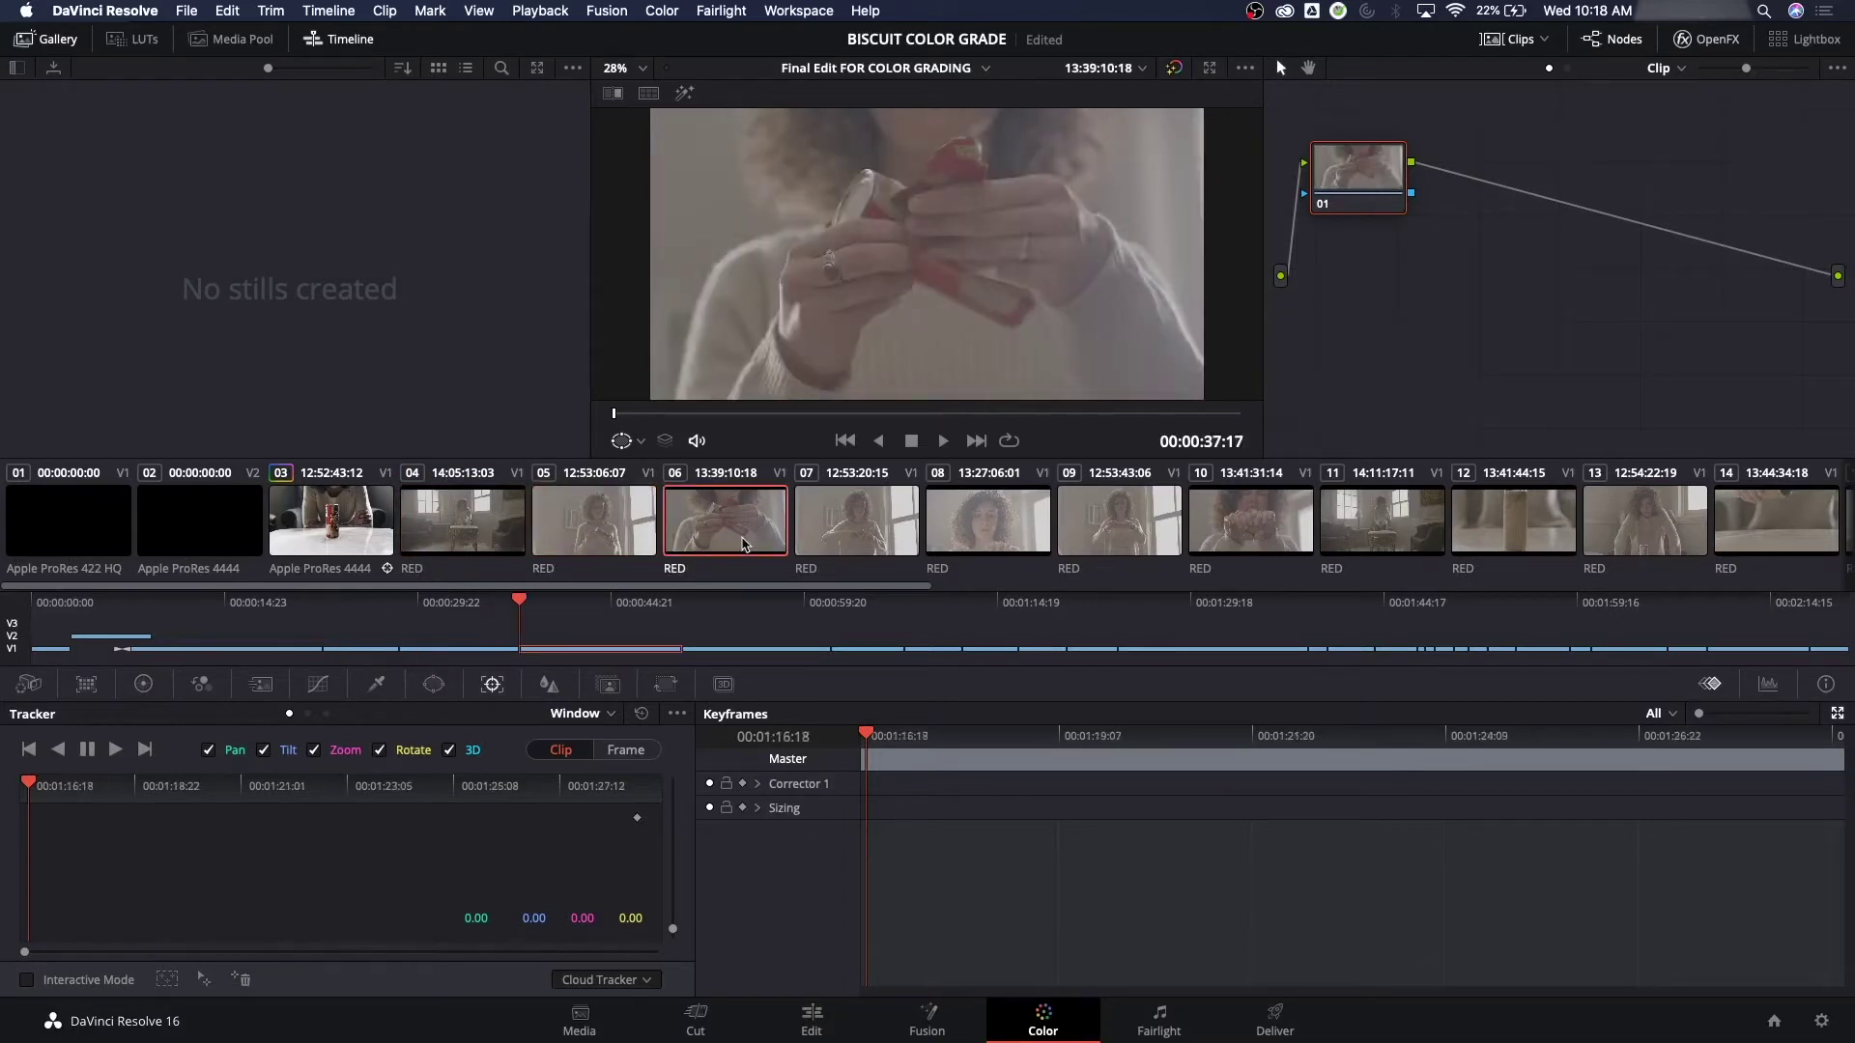
left_click(831, 533)
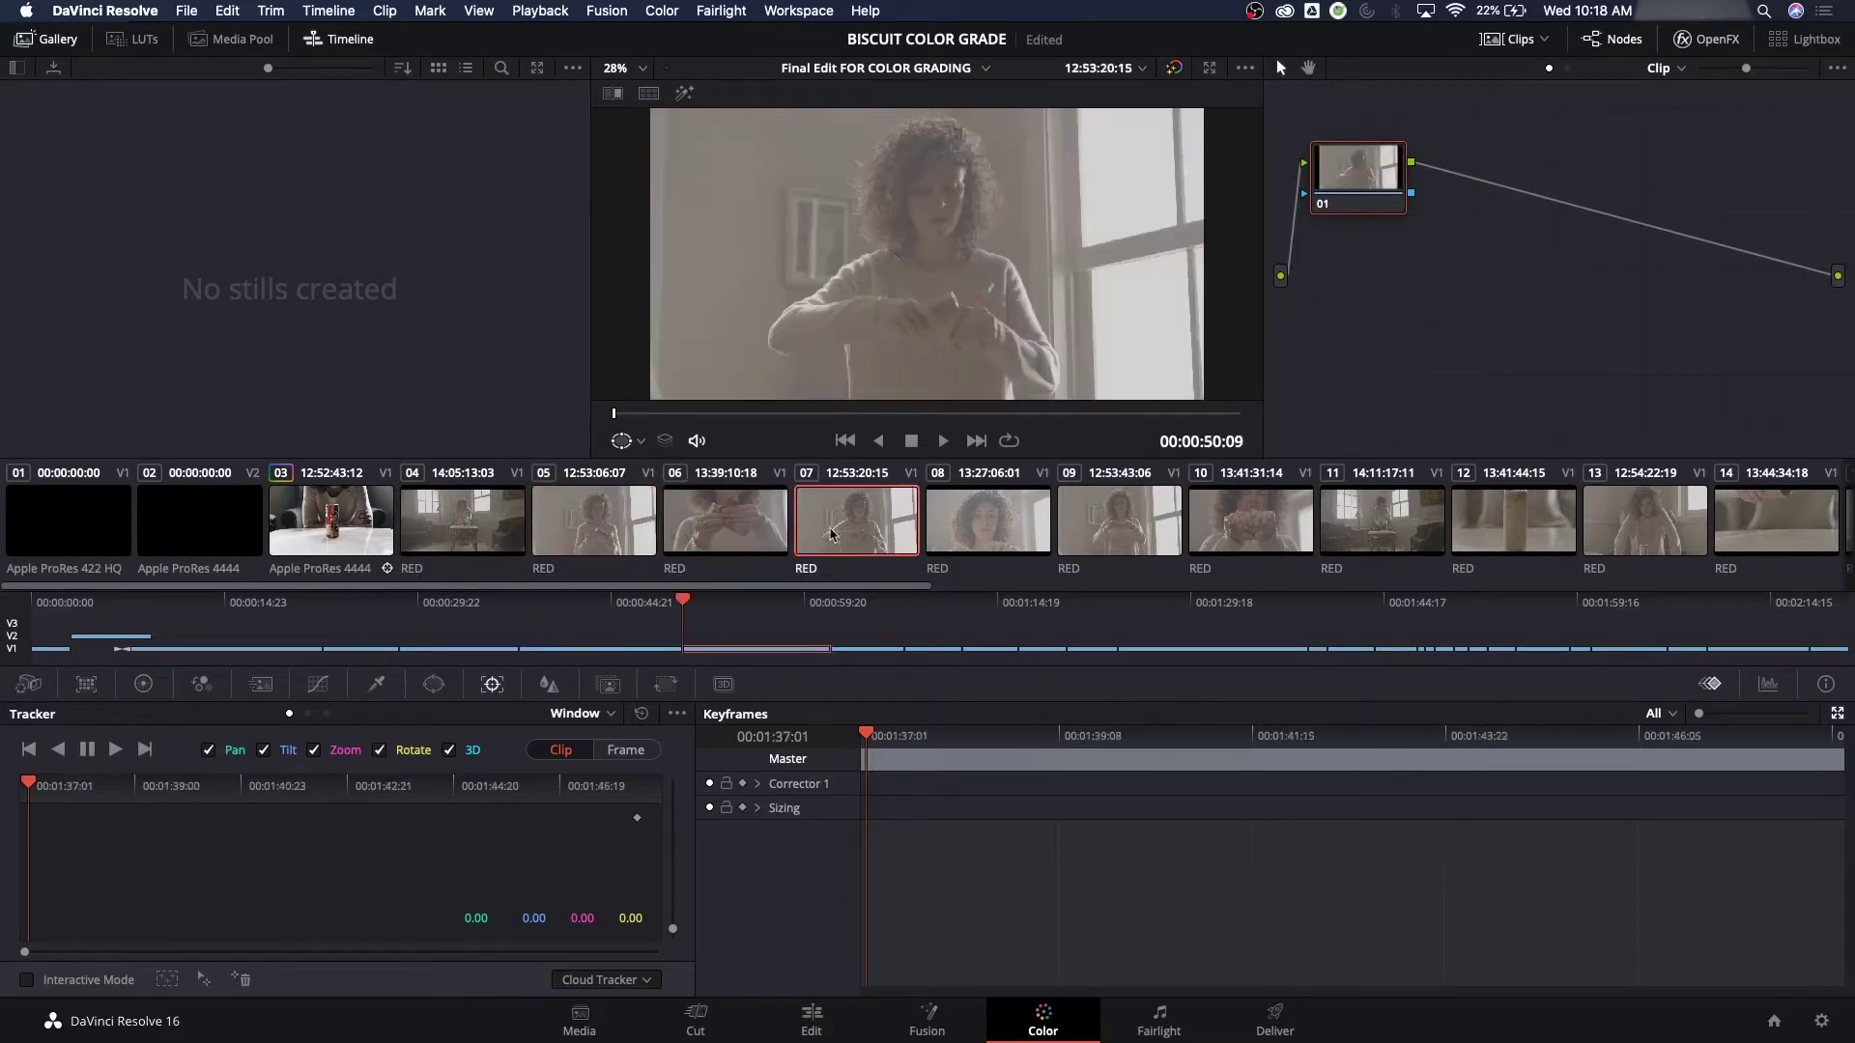
left_click(974, 531)
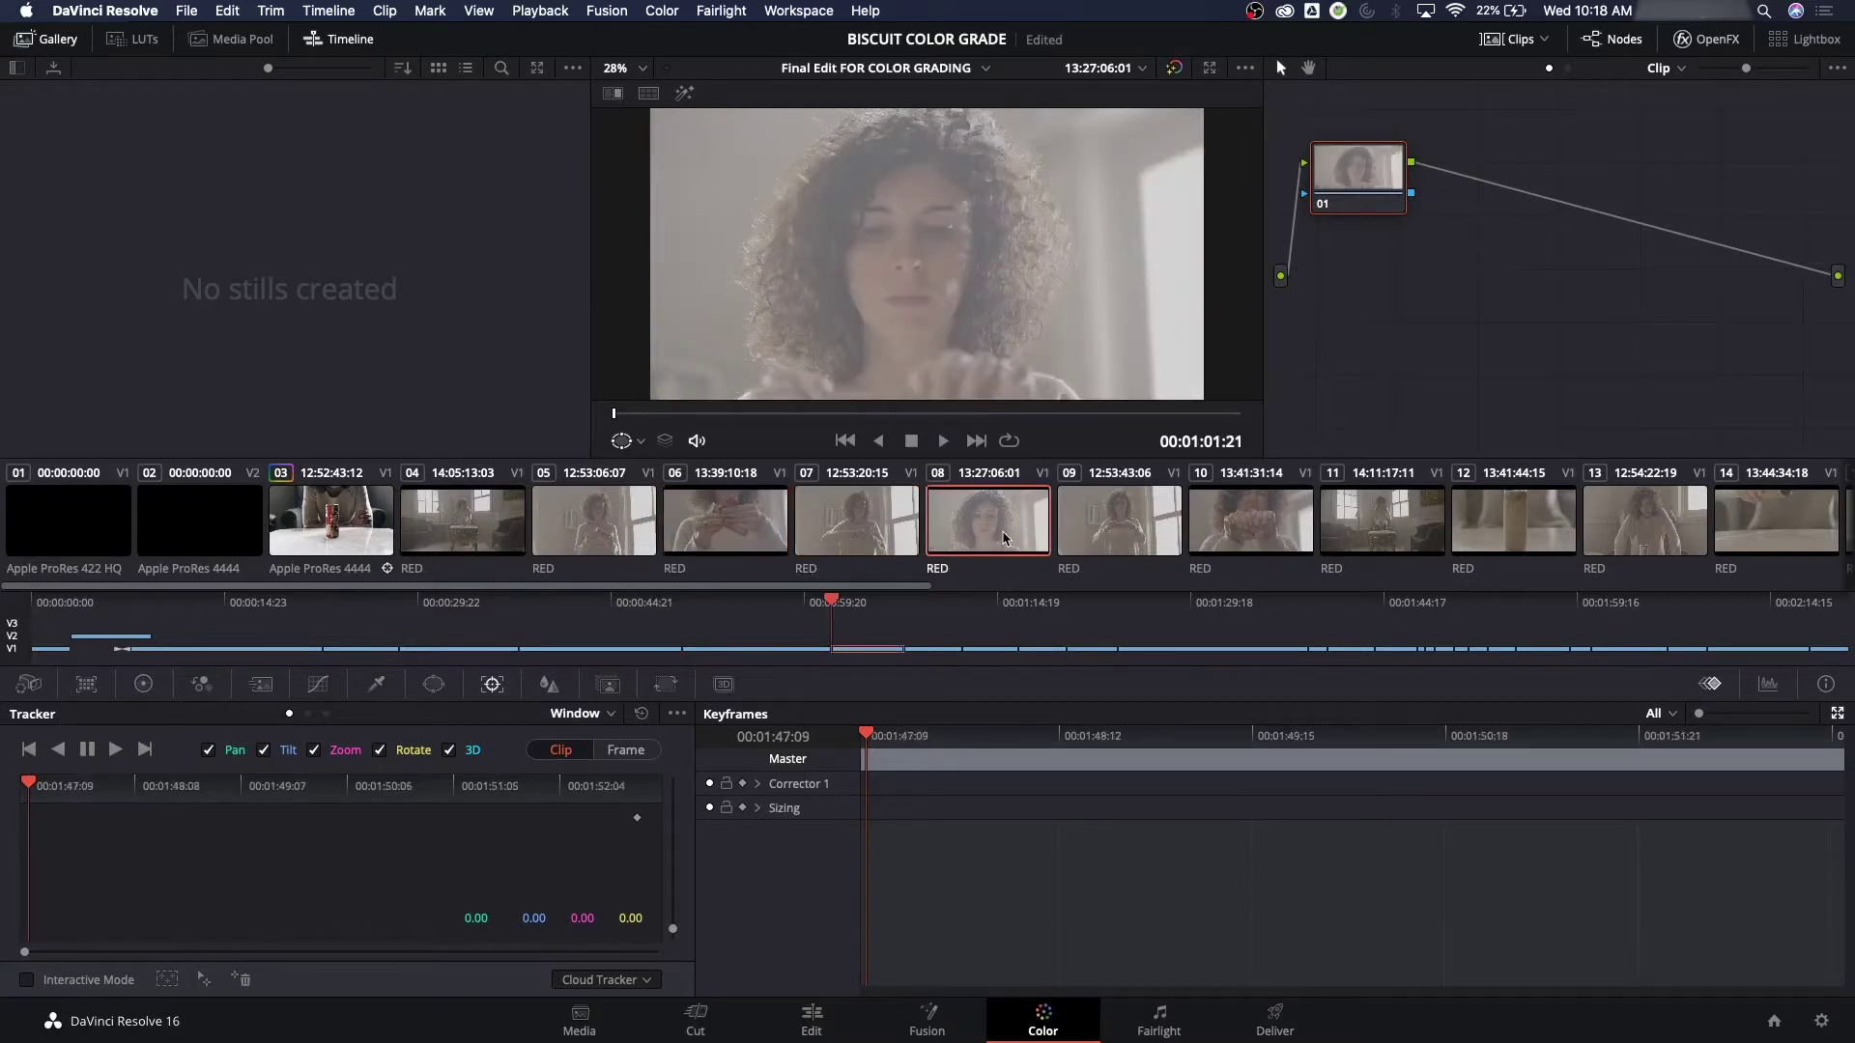
left_click(855, 527)
left_click(596, 527)
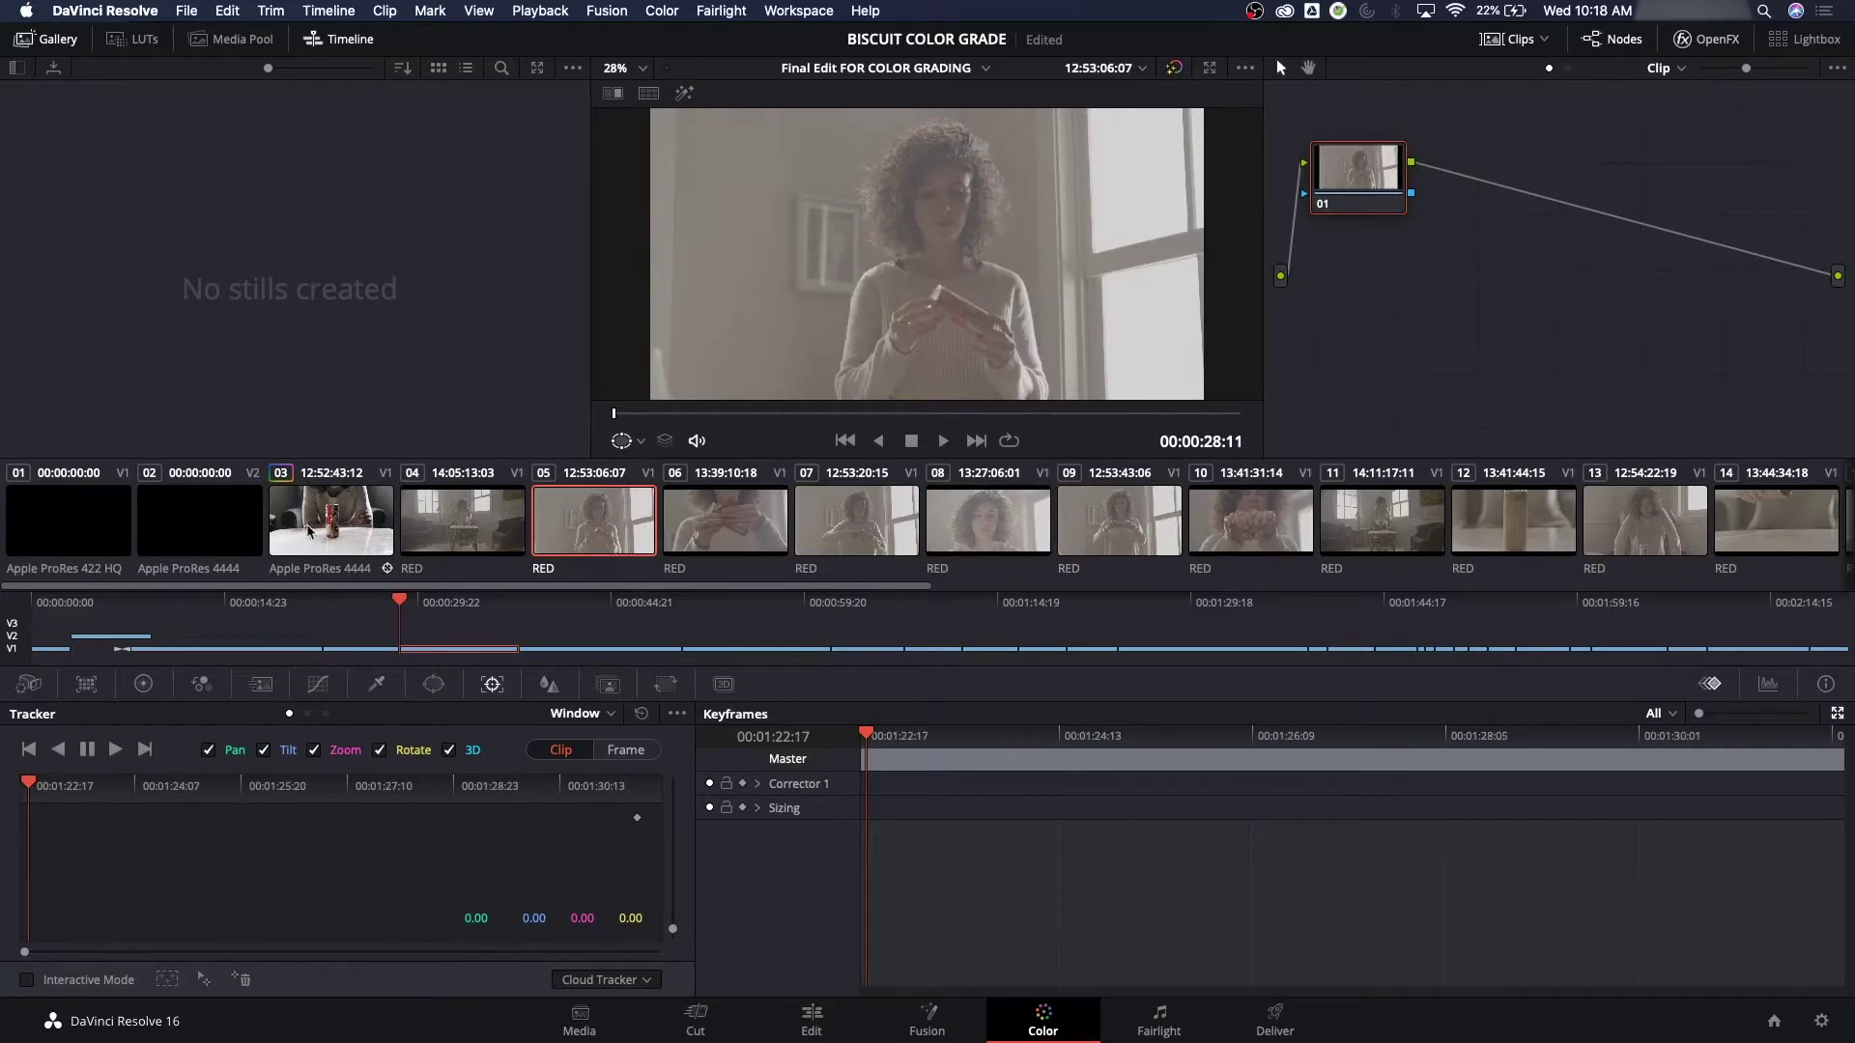
left_click(357, 527)
left_click(474, 532)
left_click(756, 541)
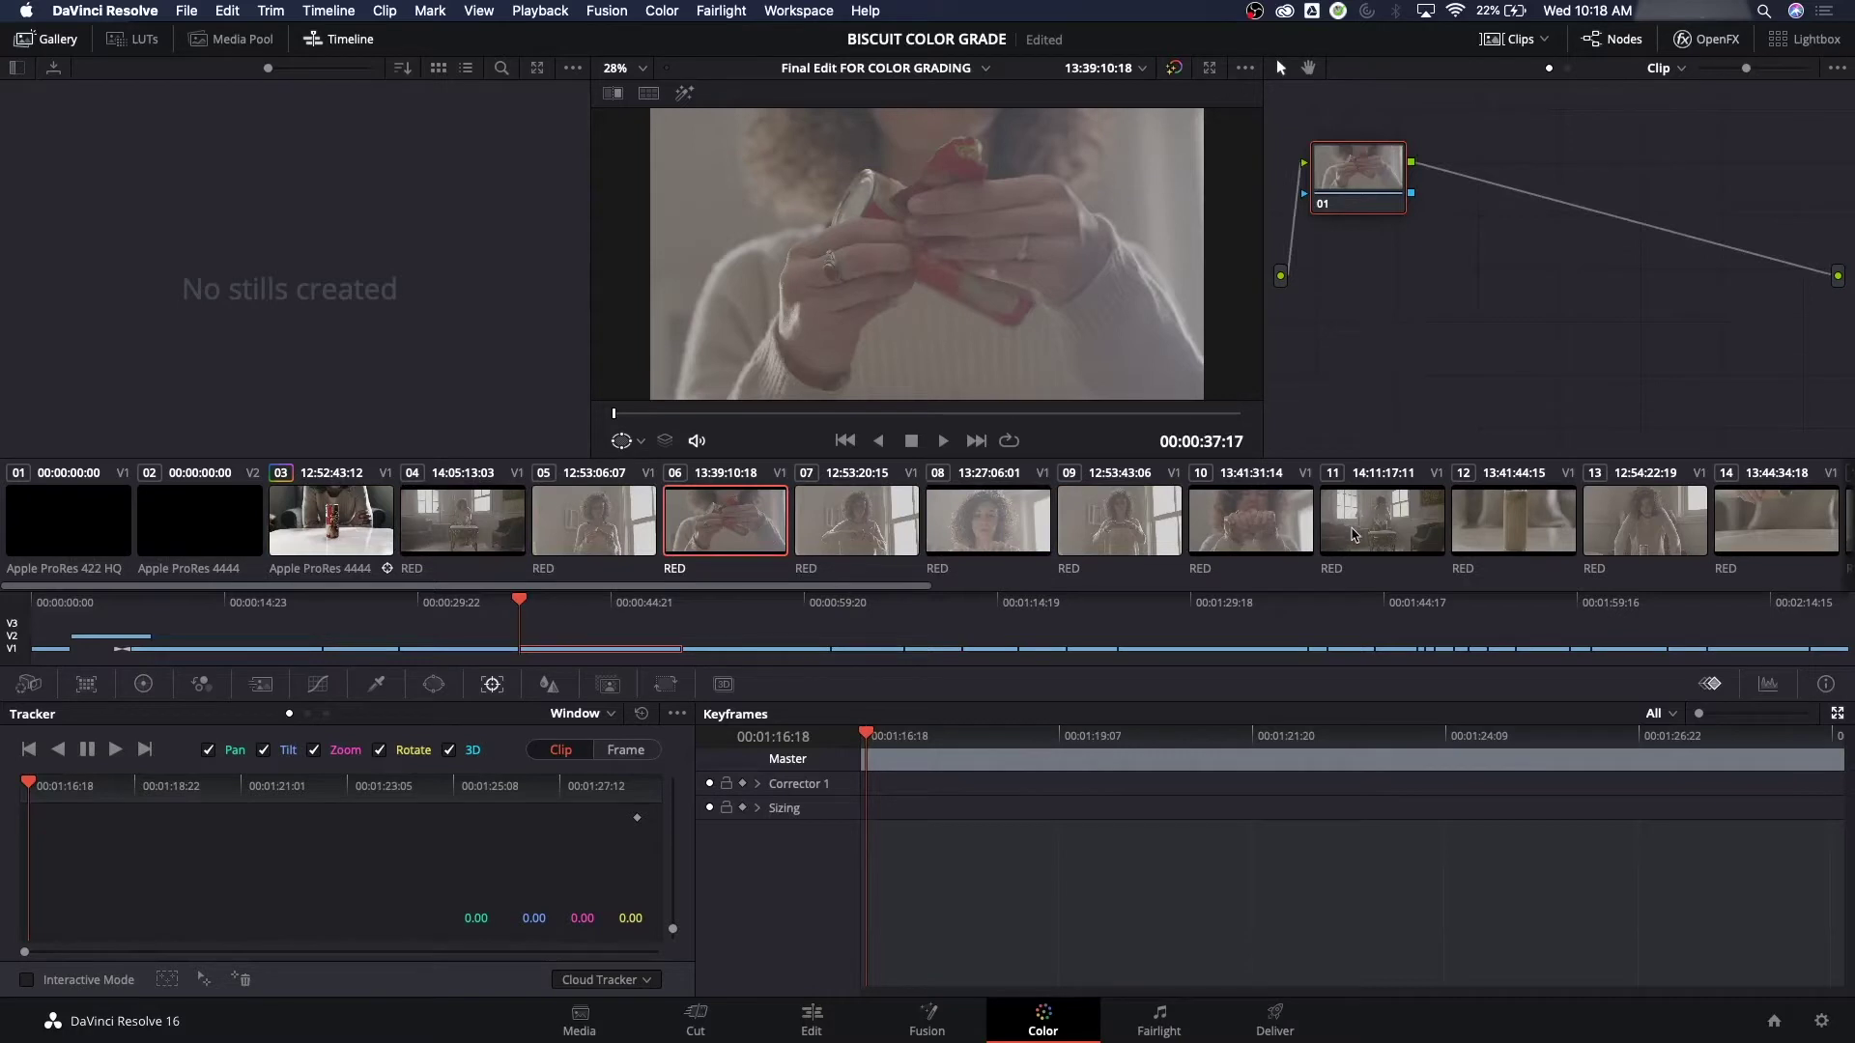
left_click(1532, 535)
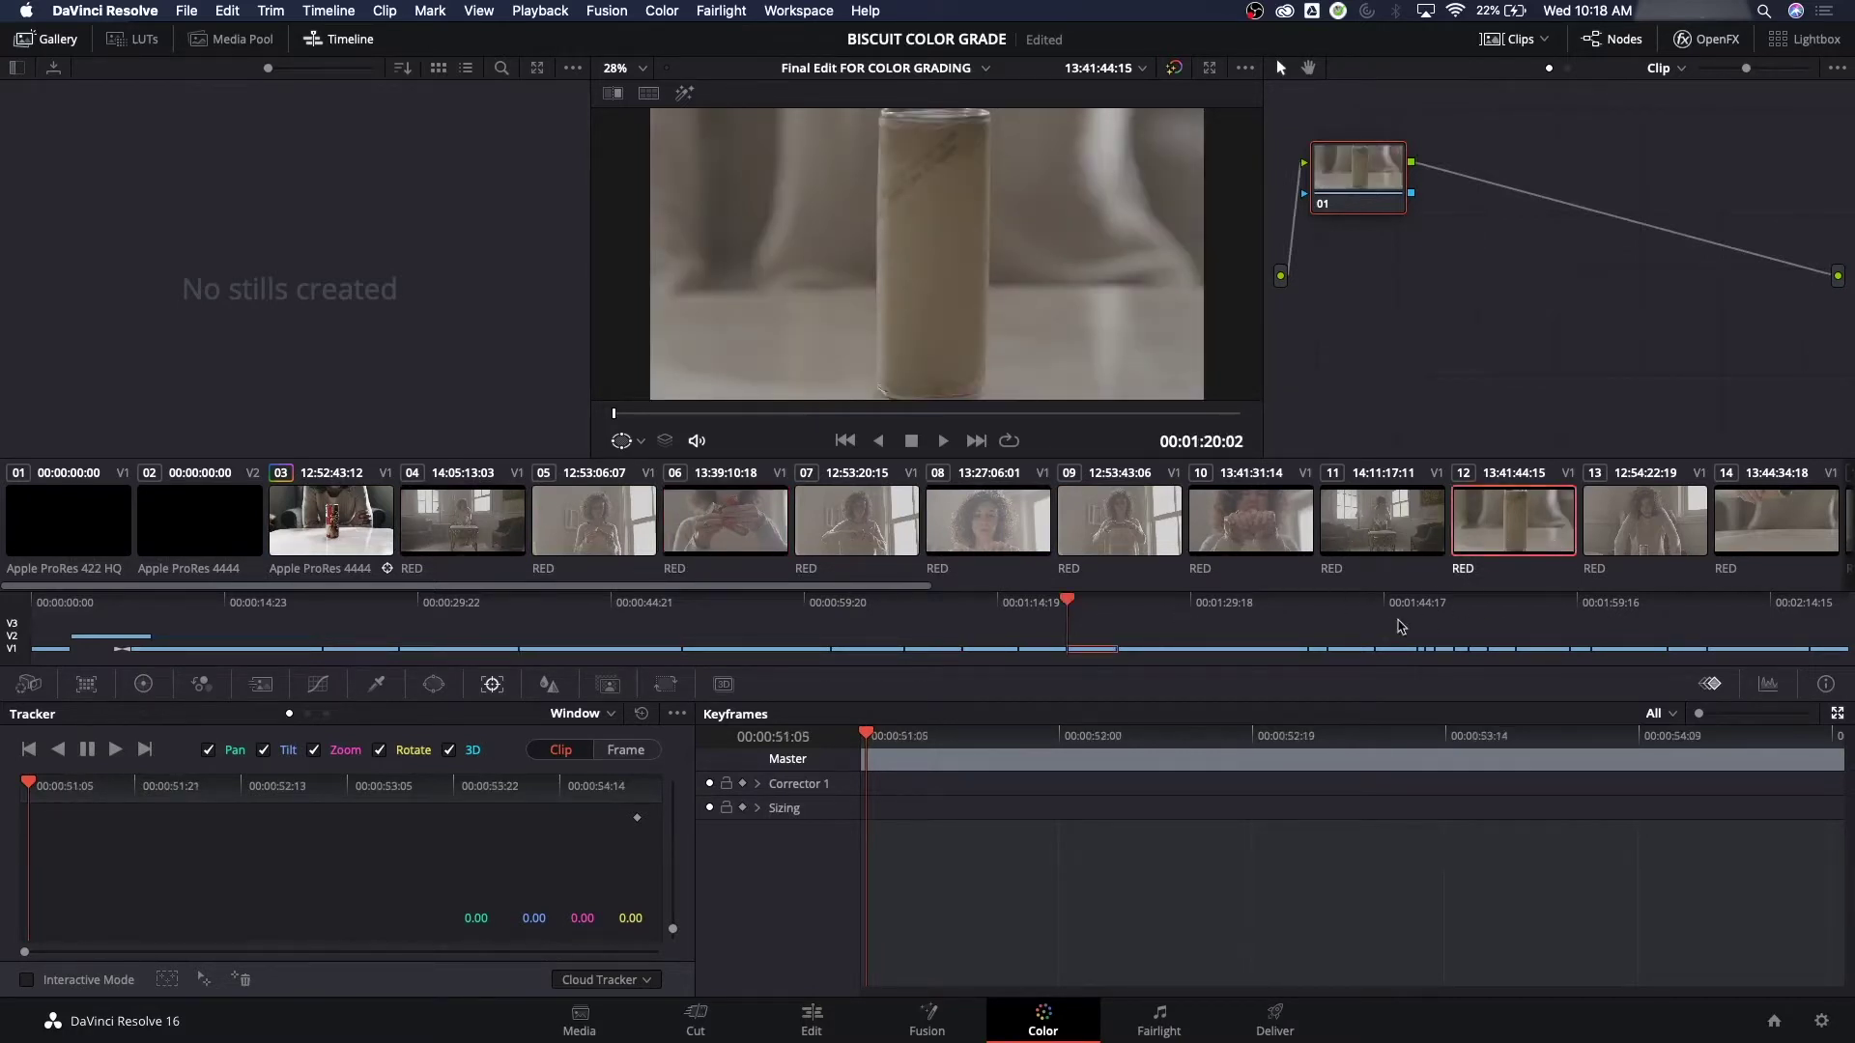
Return to clip 03 on the timeline and compare its look with clip 04, finishing on clip 03
left_click_drag(1175, 618, 302, 630)
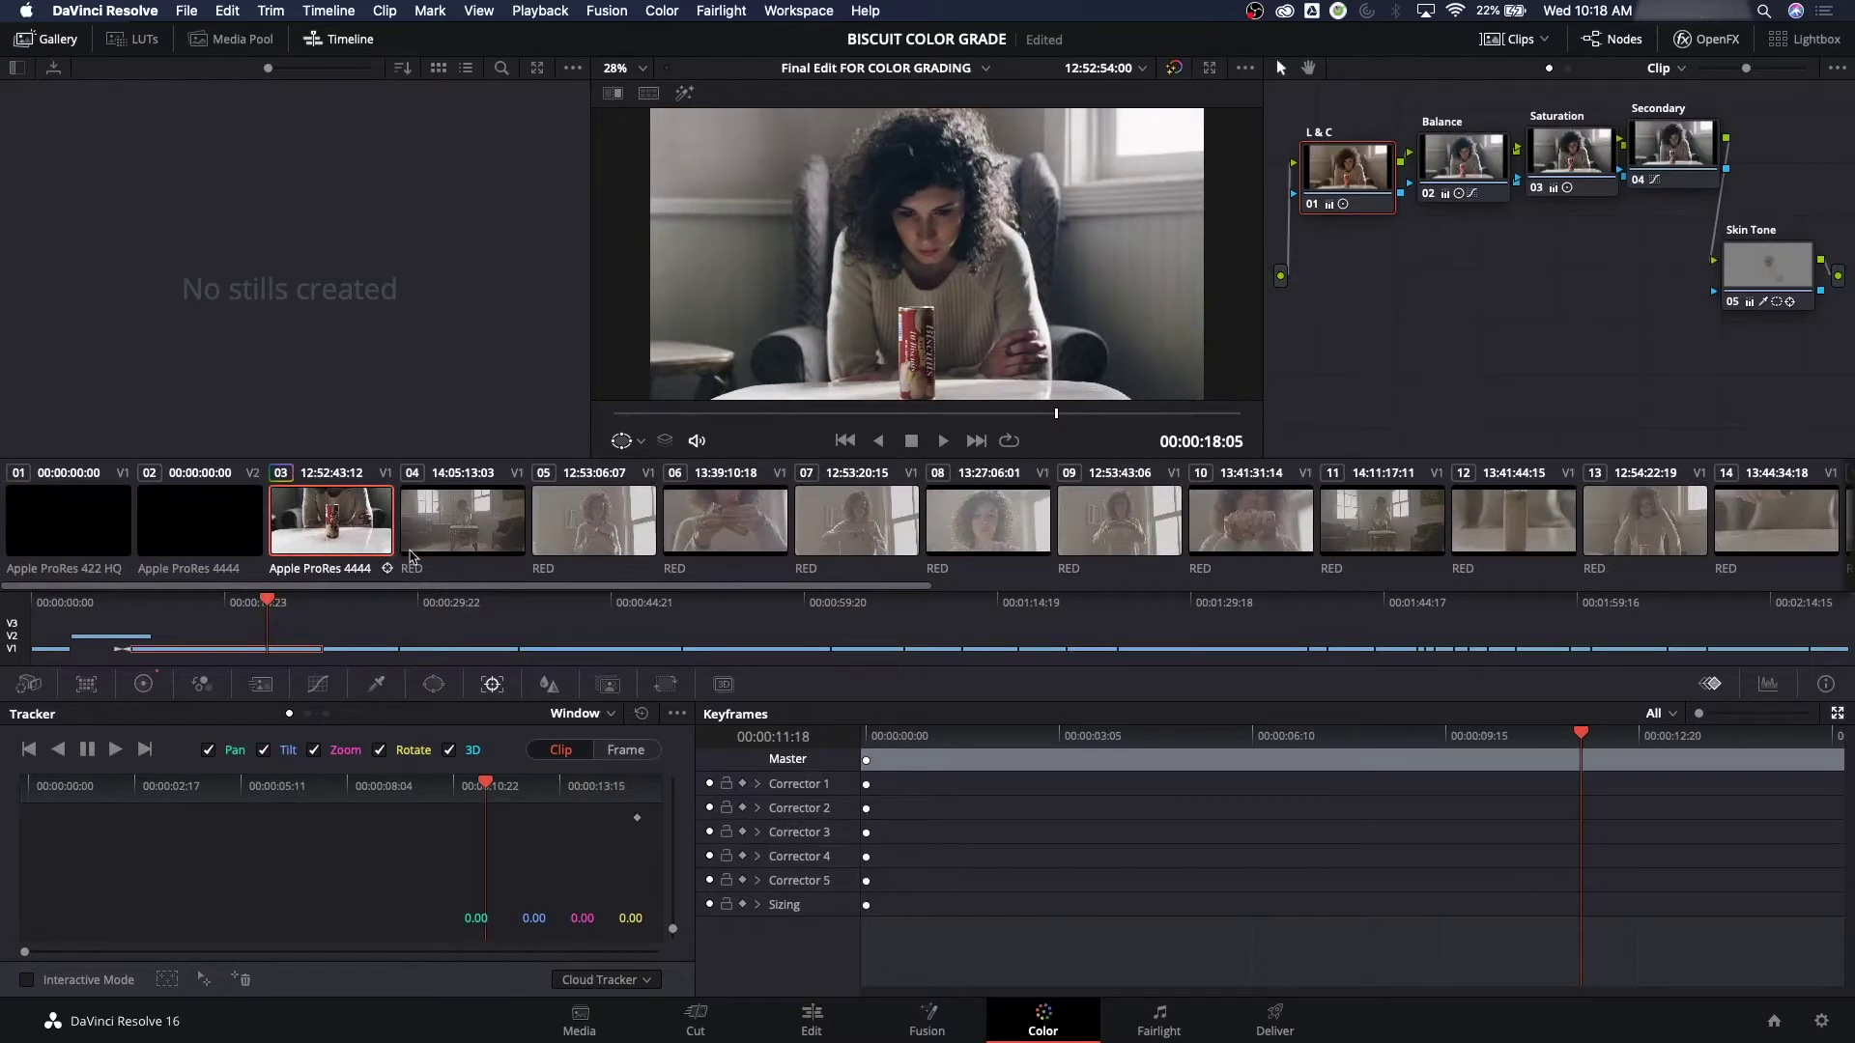
left_click(470, 538)
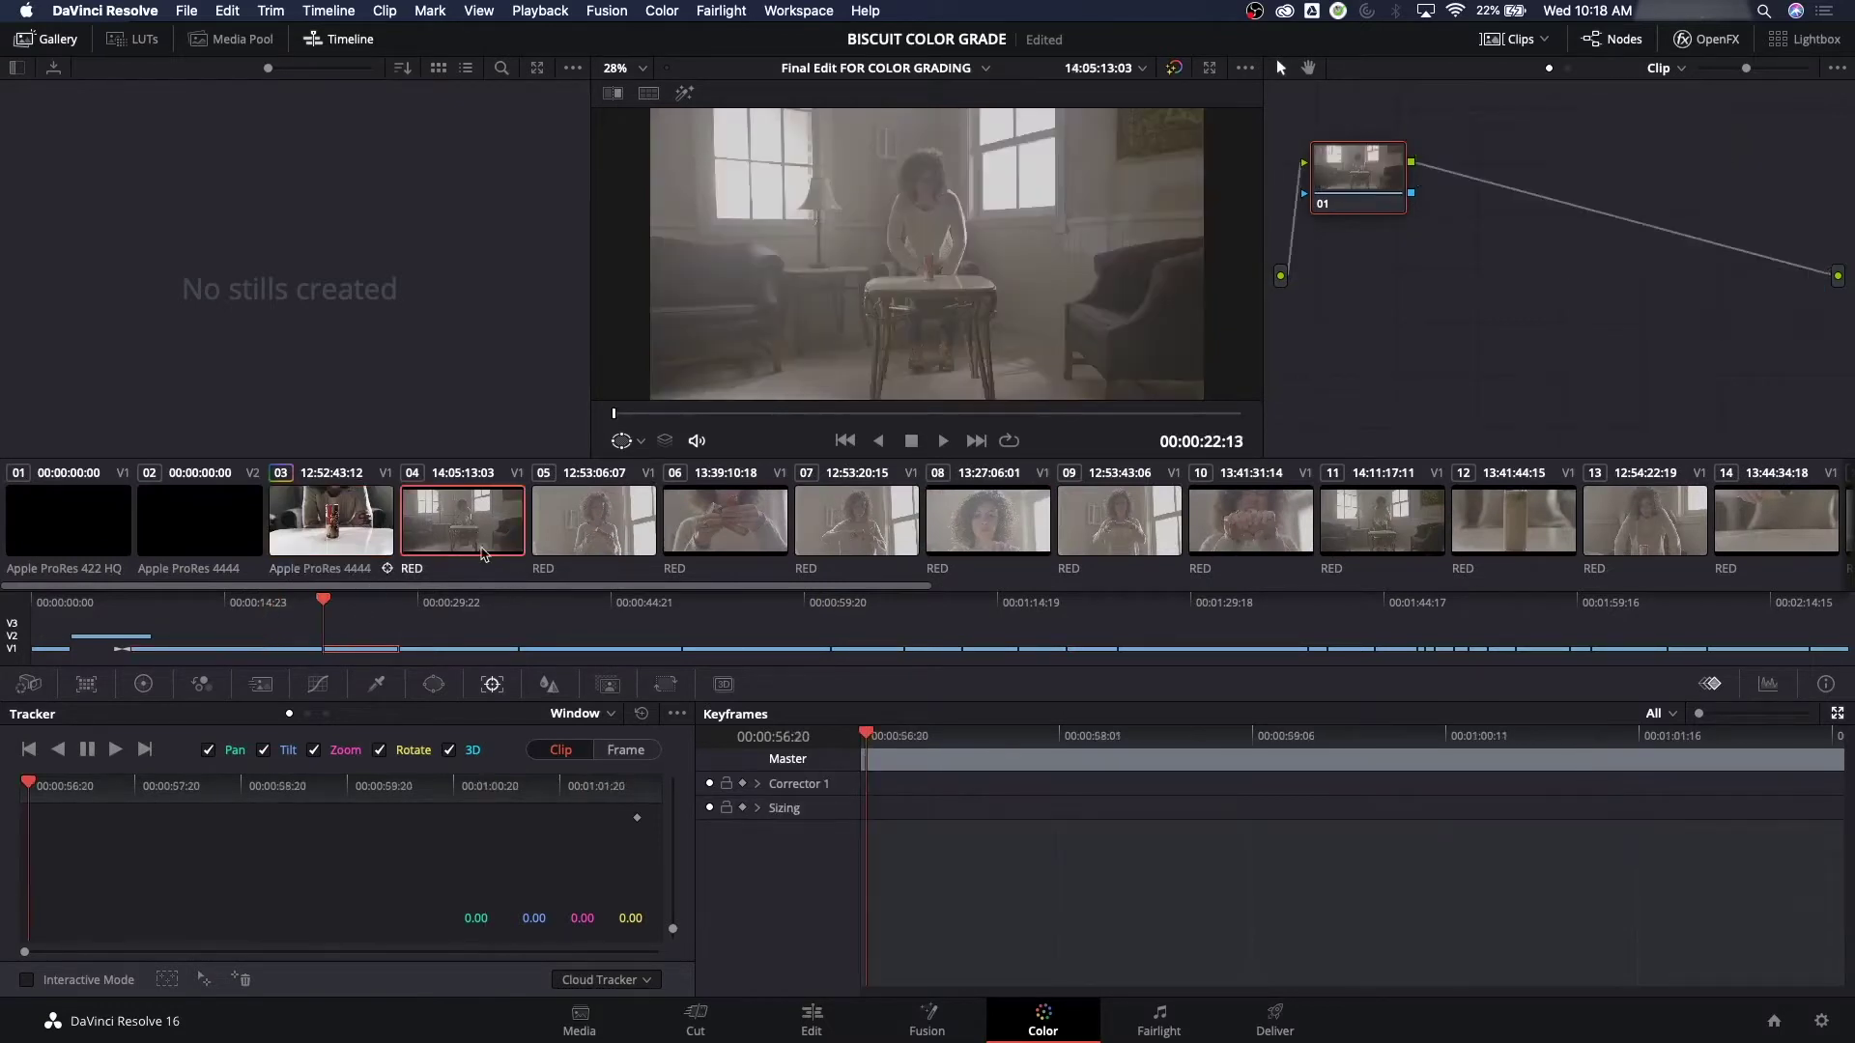
left_click(331, 522)
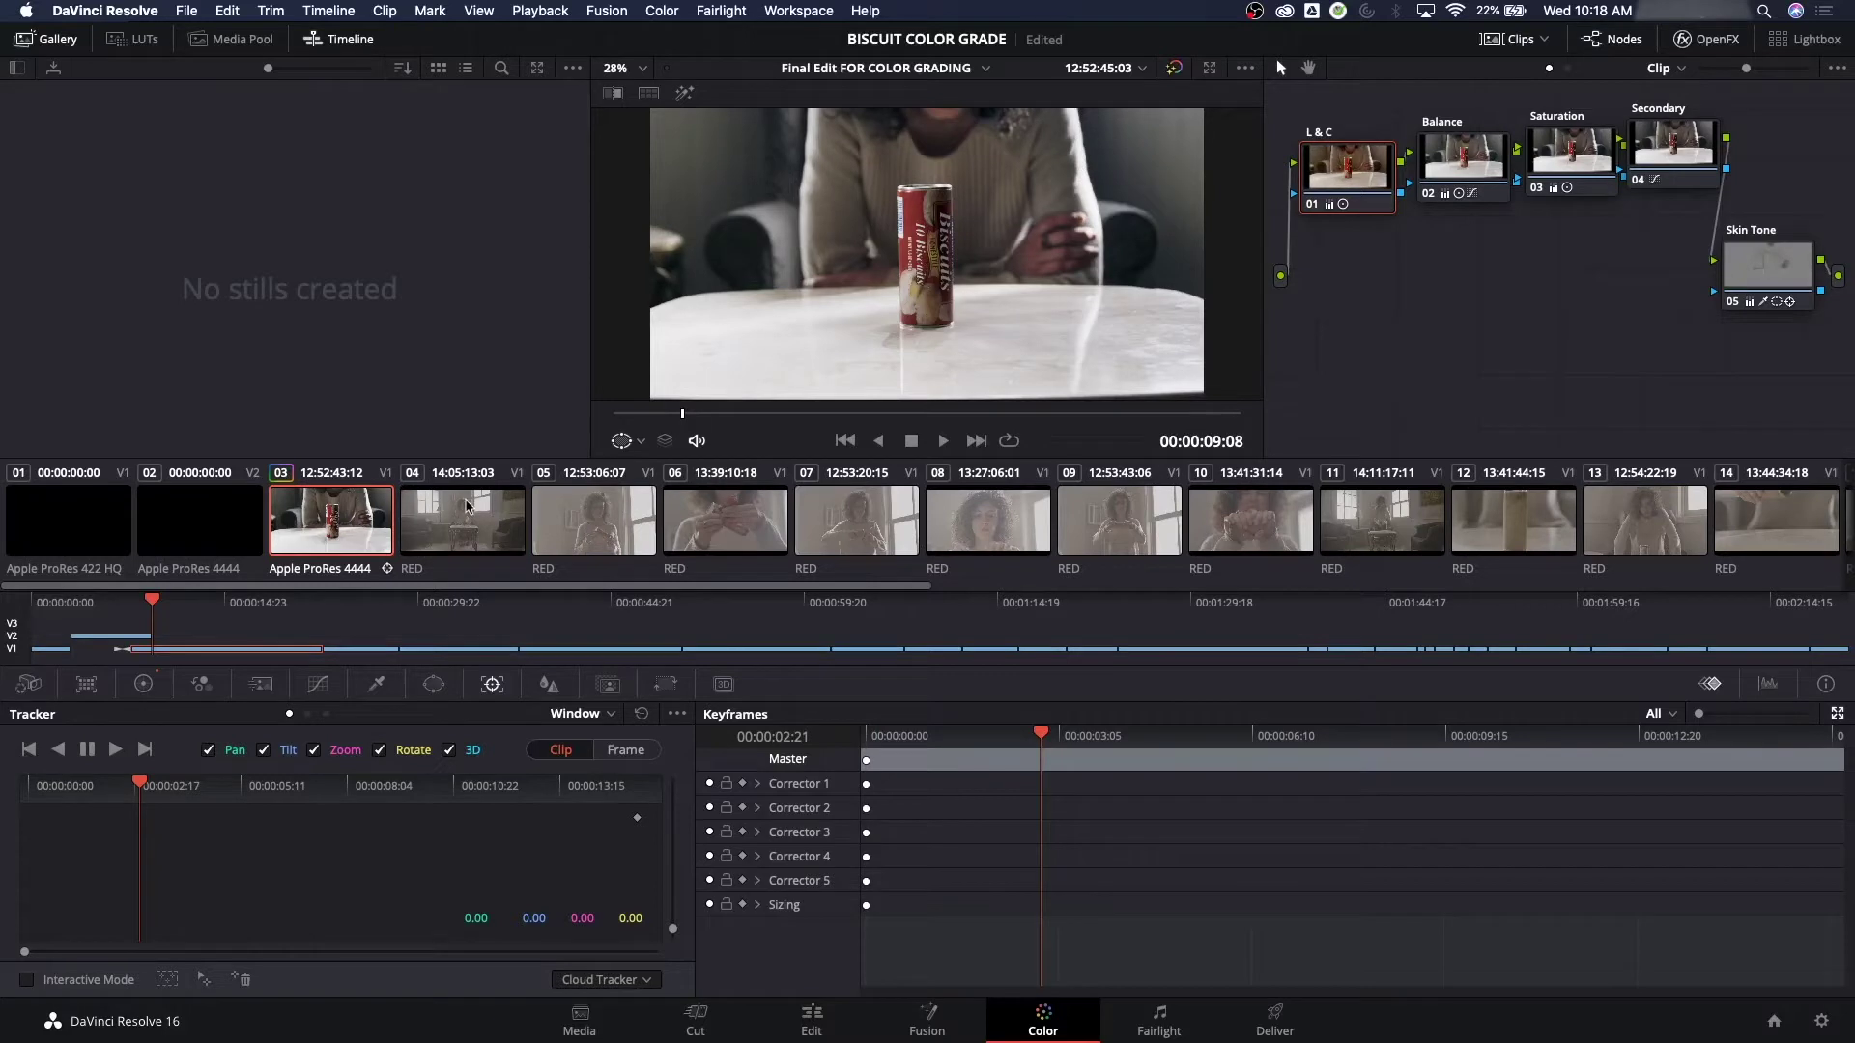
left_click(480, 549)
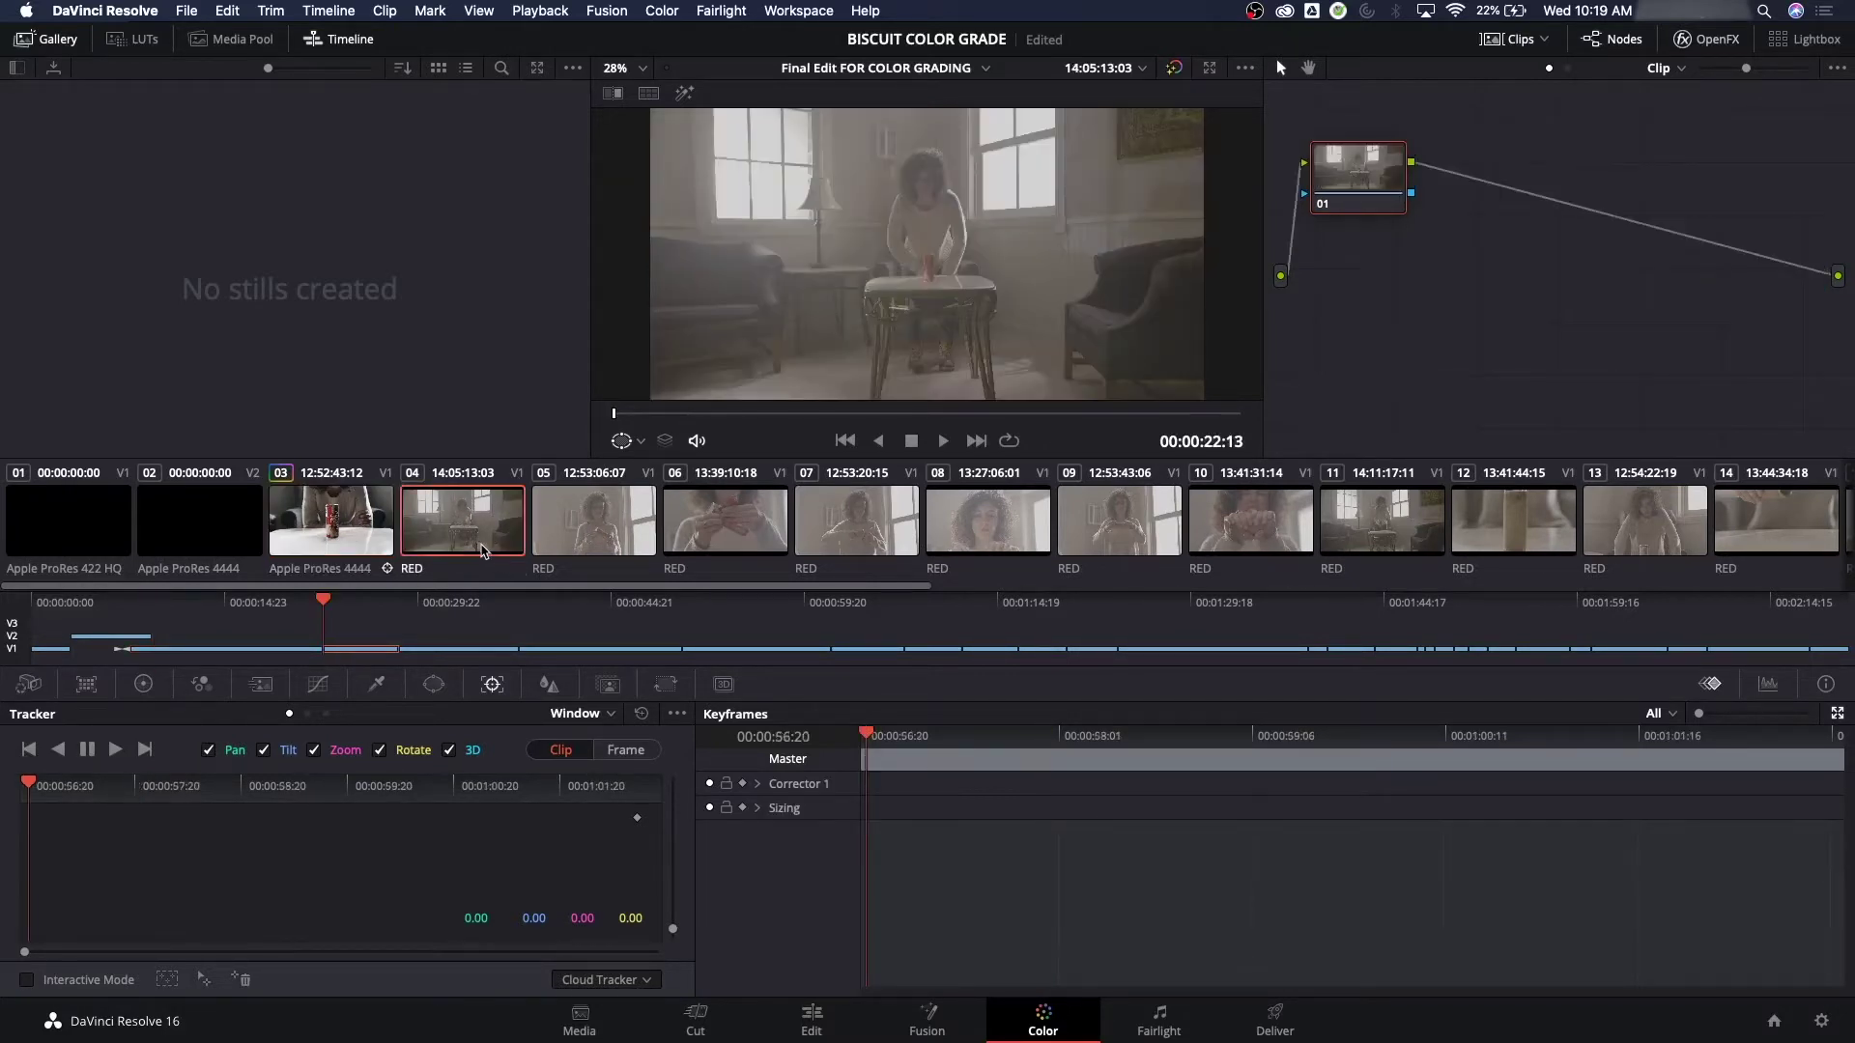
left_click(339, 527)
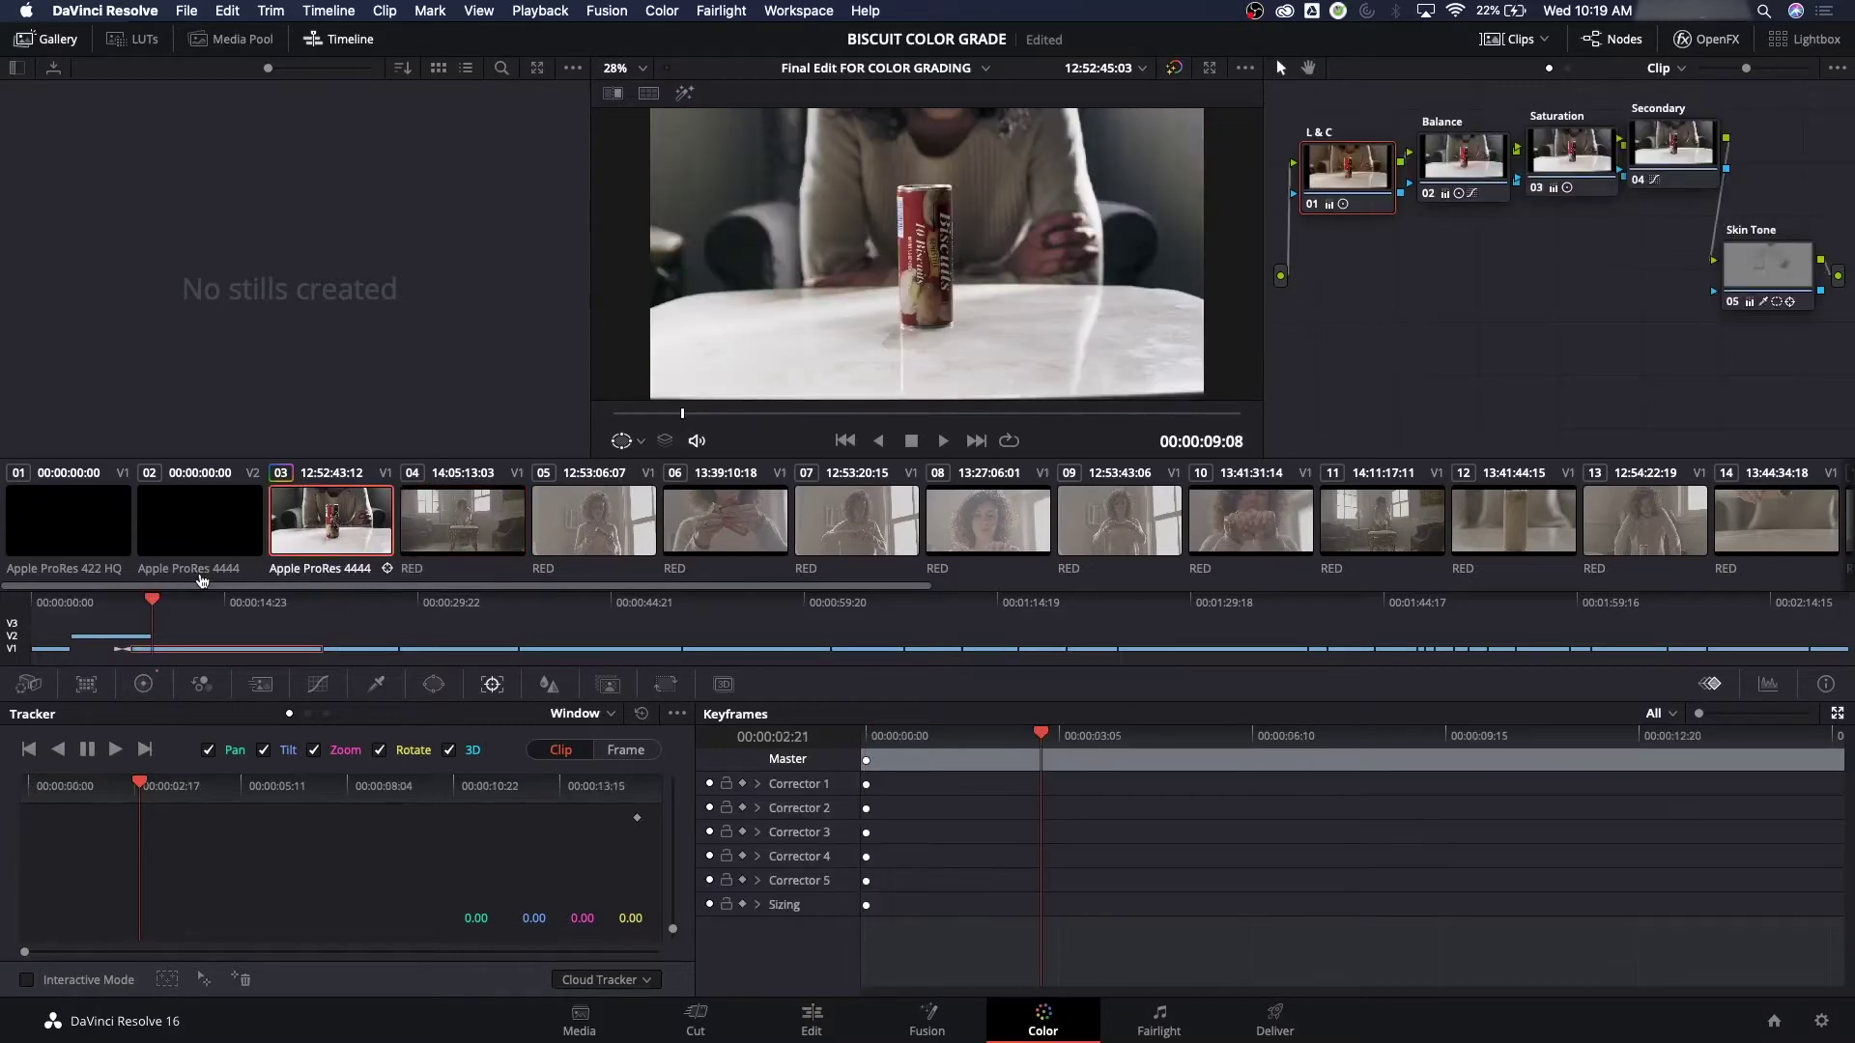
Switch to the RESOLVE SHORTCUTS document in Word and change the gallery still shortcut to read CTRL/CMD + ALT/OPT + G
key("super+Tab")
scroll(264, 618, "up", 10)
left_click_drag(241, 619, 692, 623)
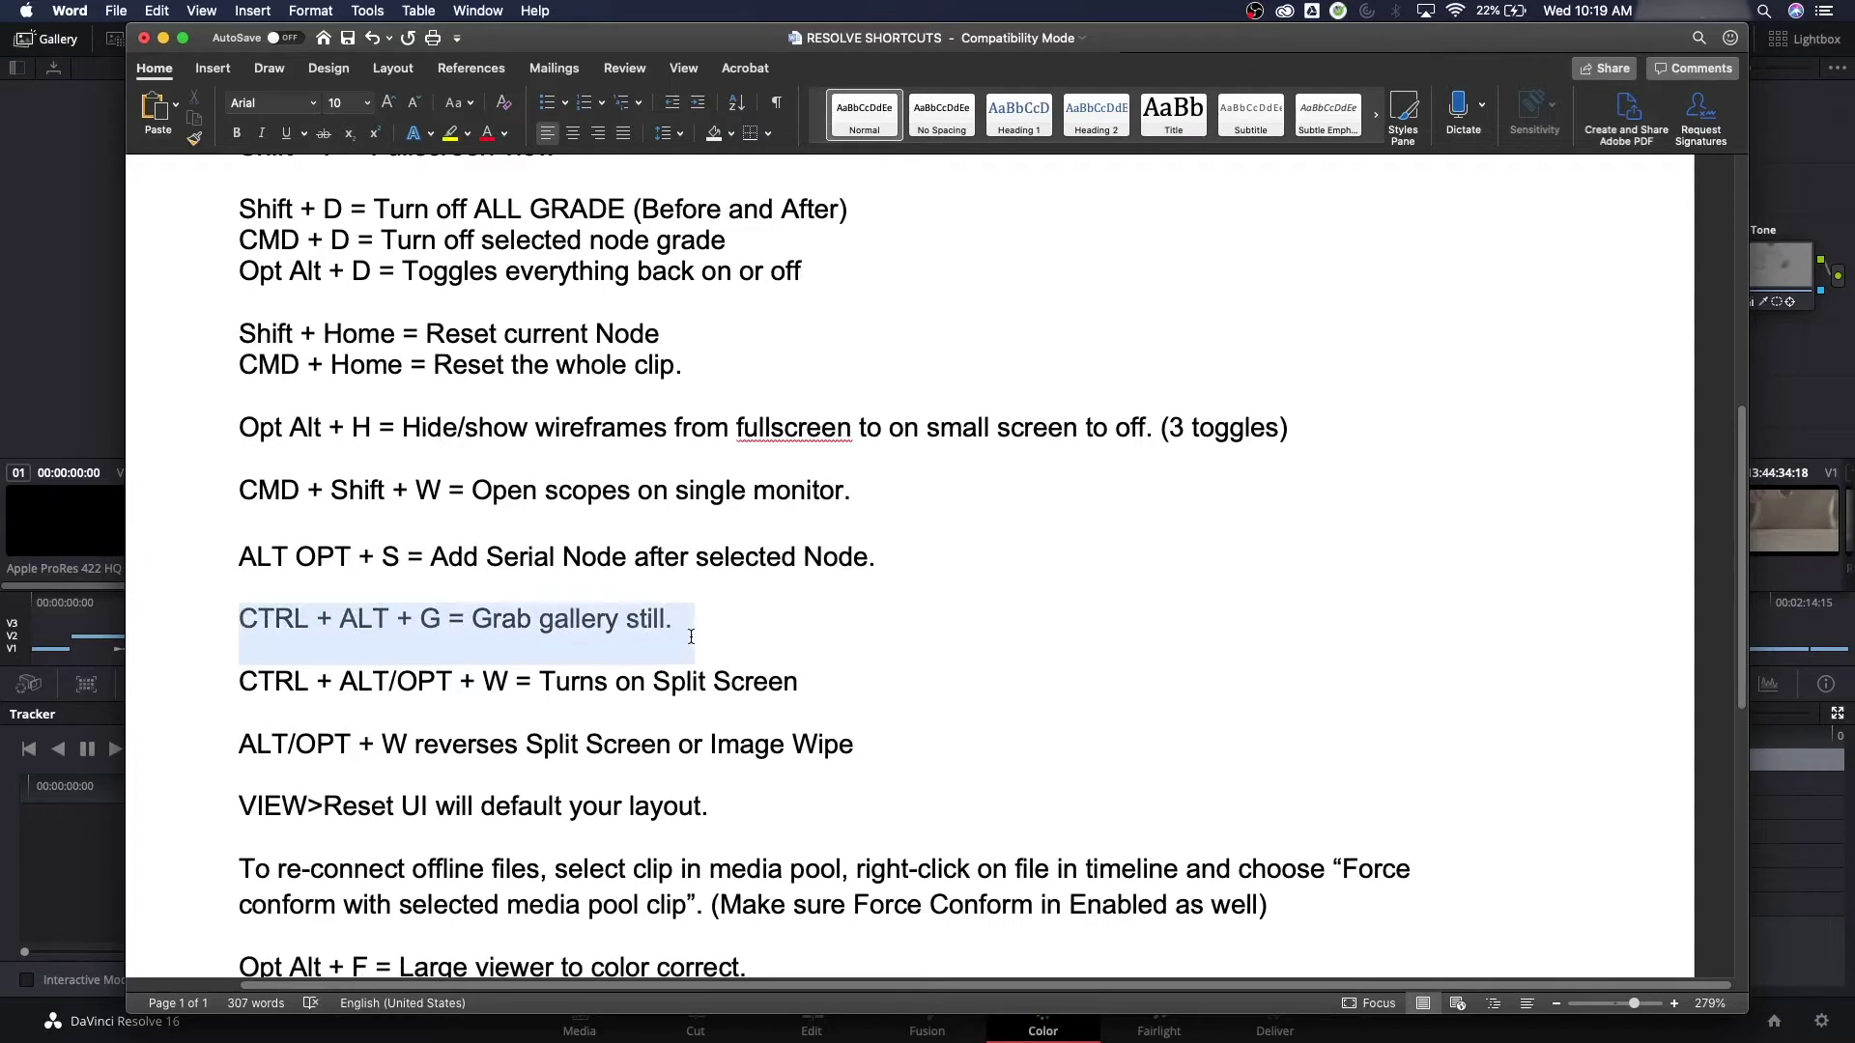
left_click(308, 626)
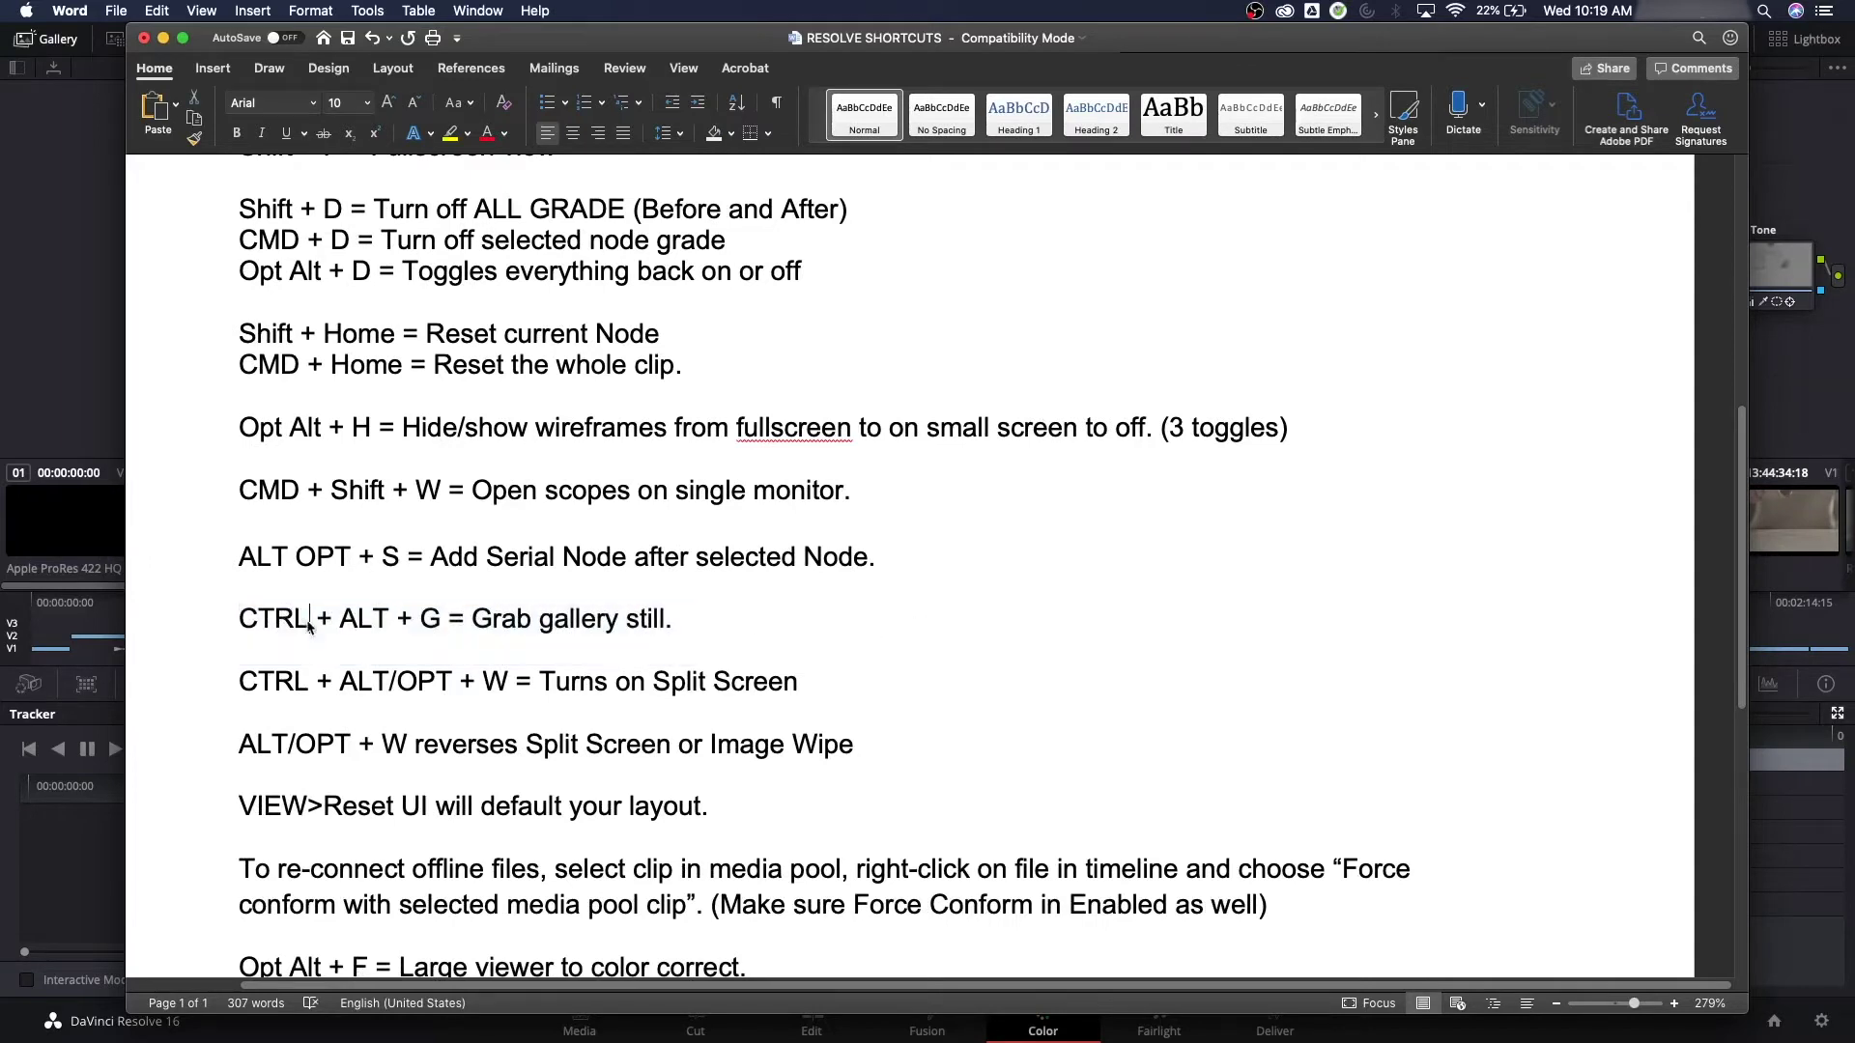
type("/CM")
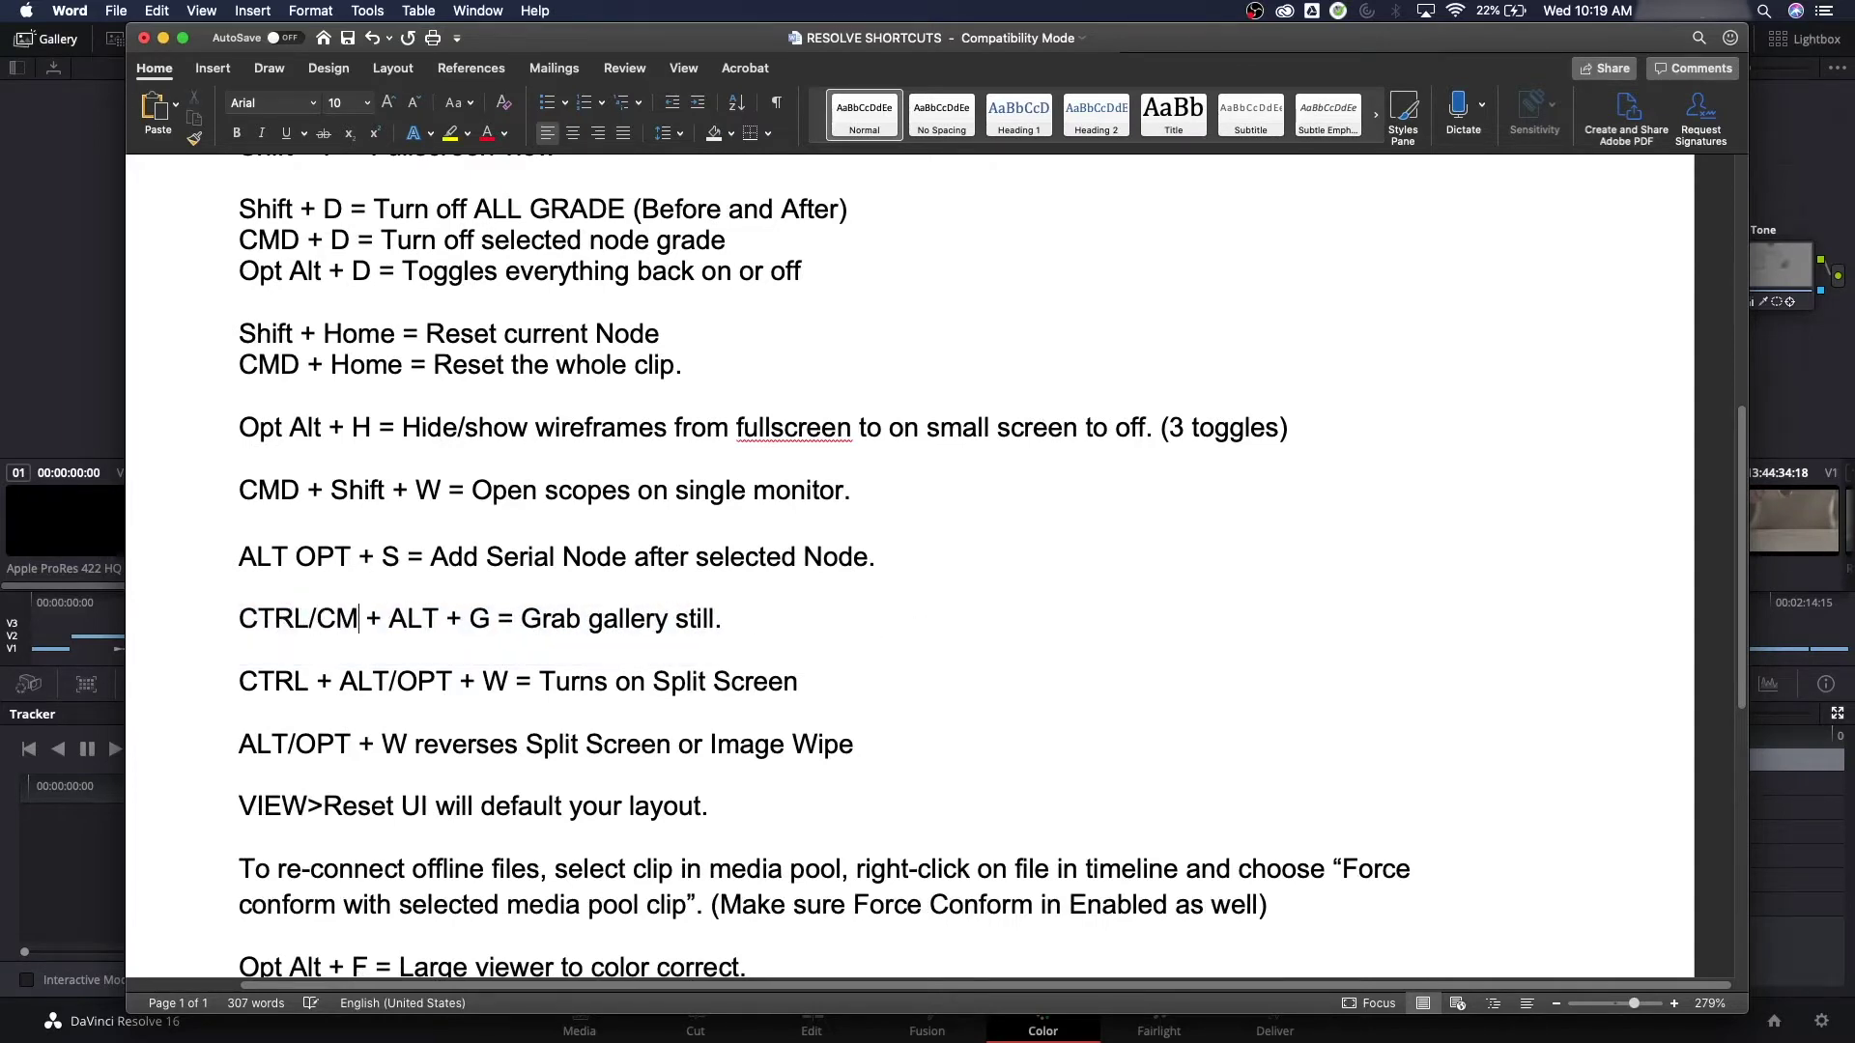
type("D")
key("Right")
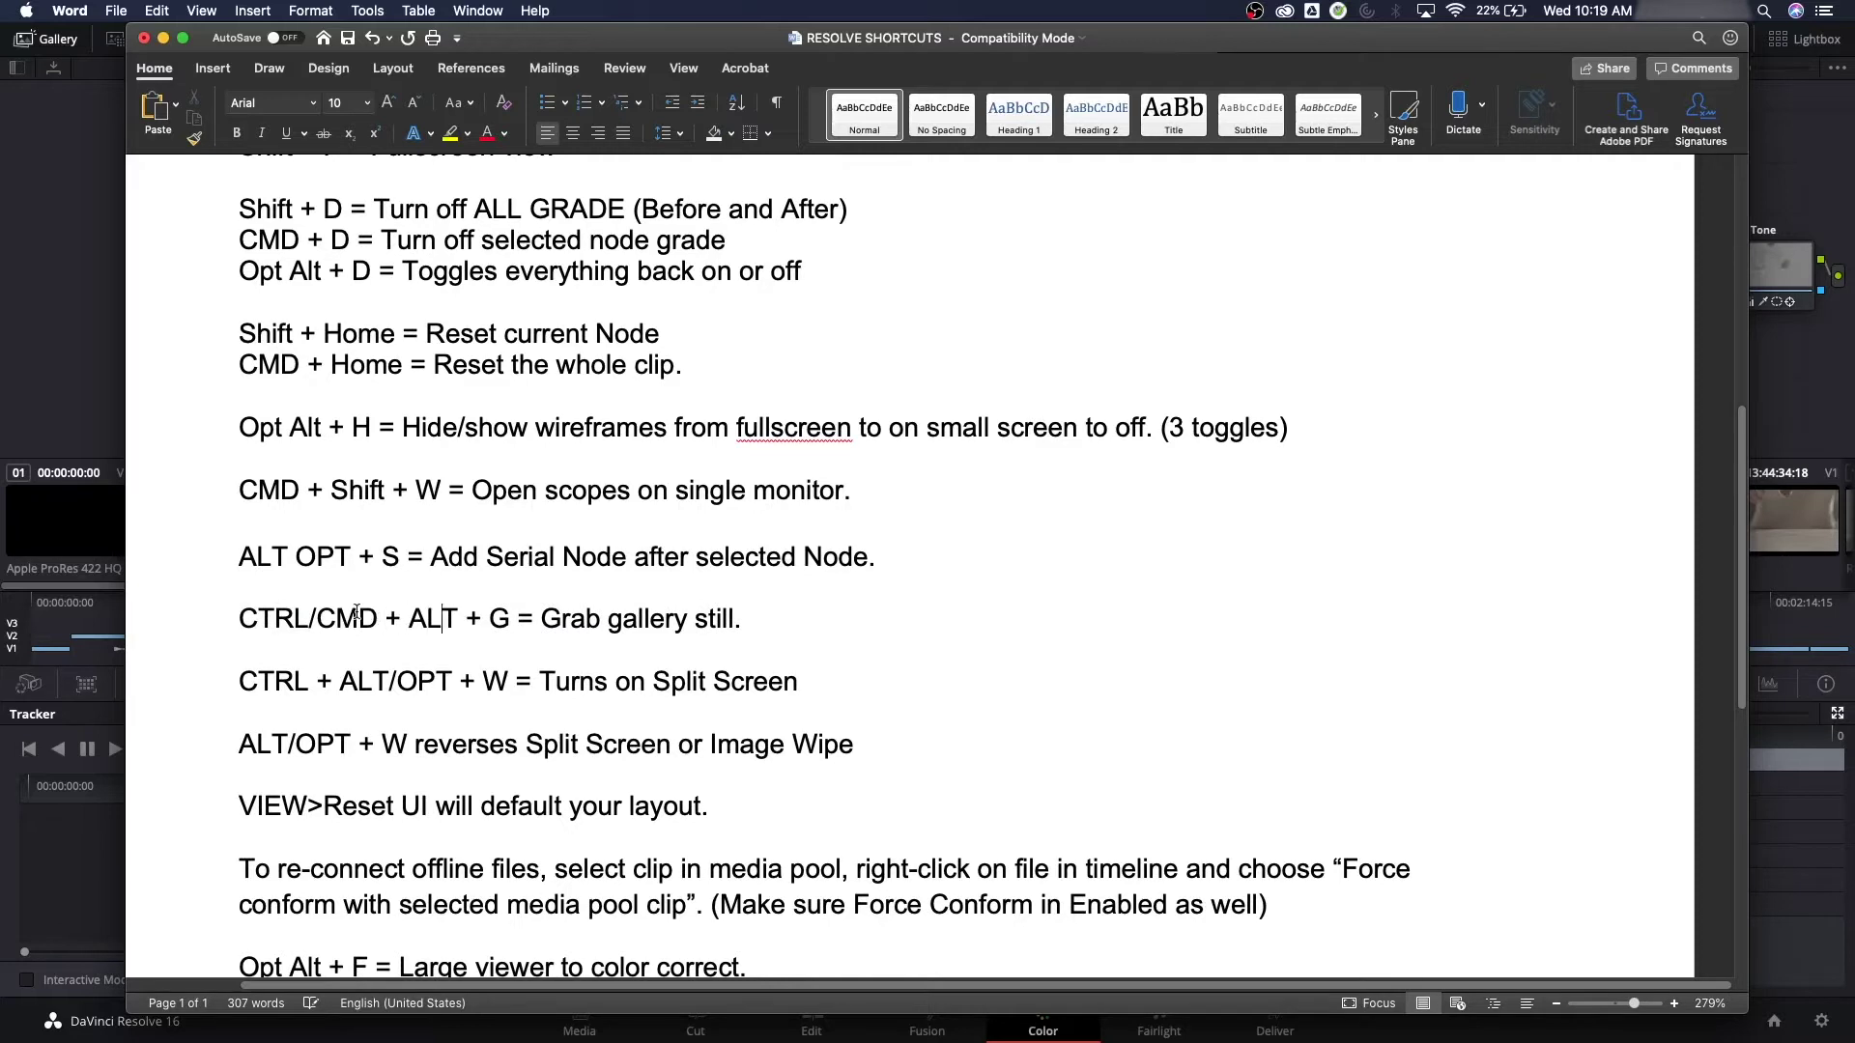
type("/OPT")
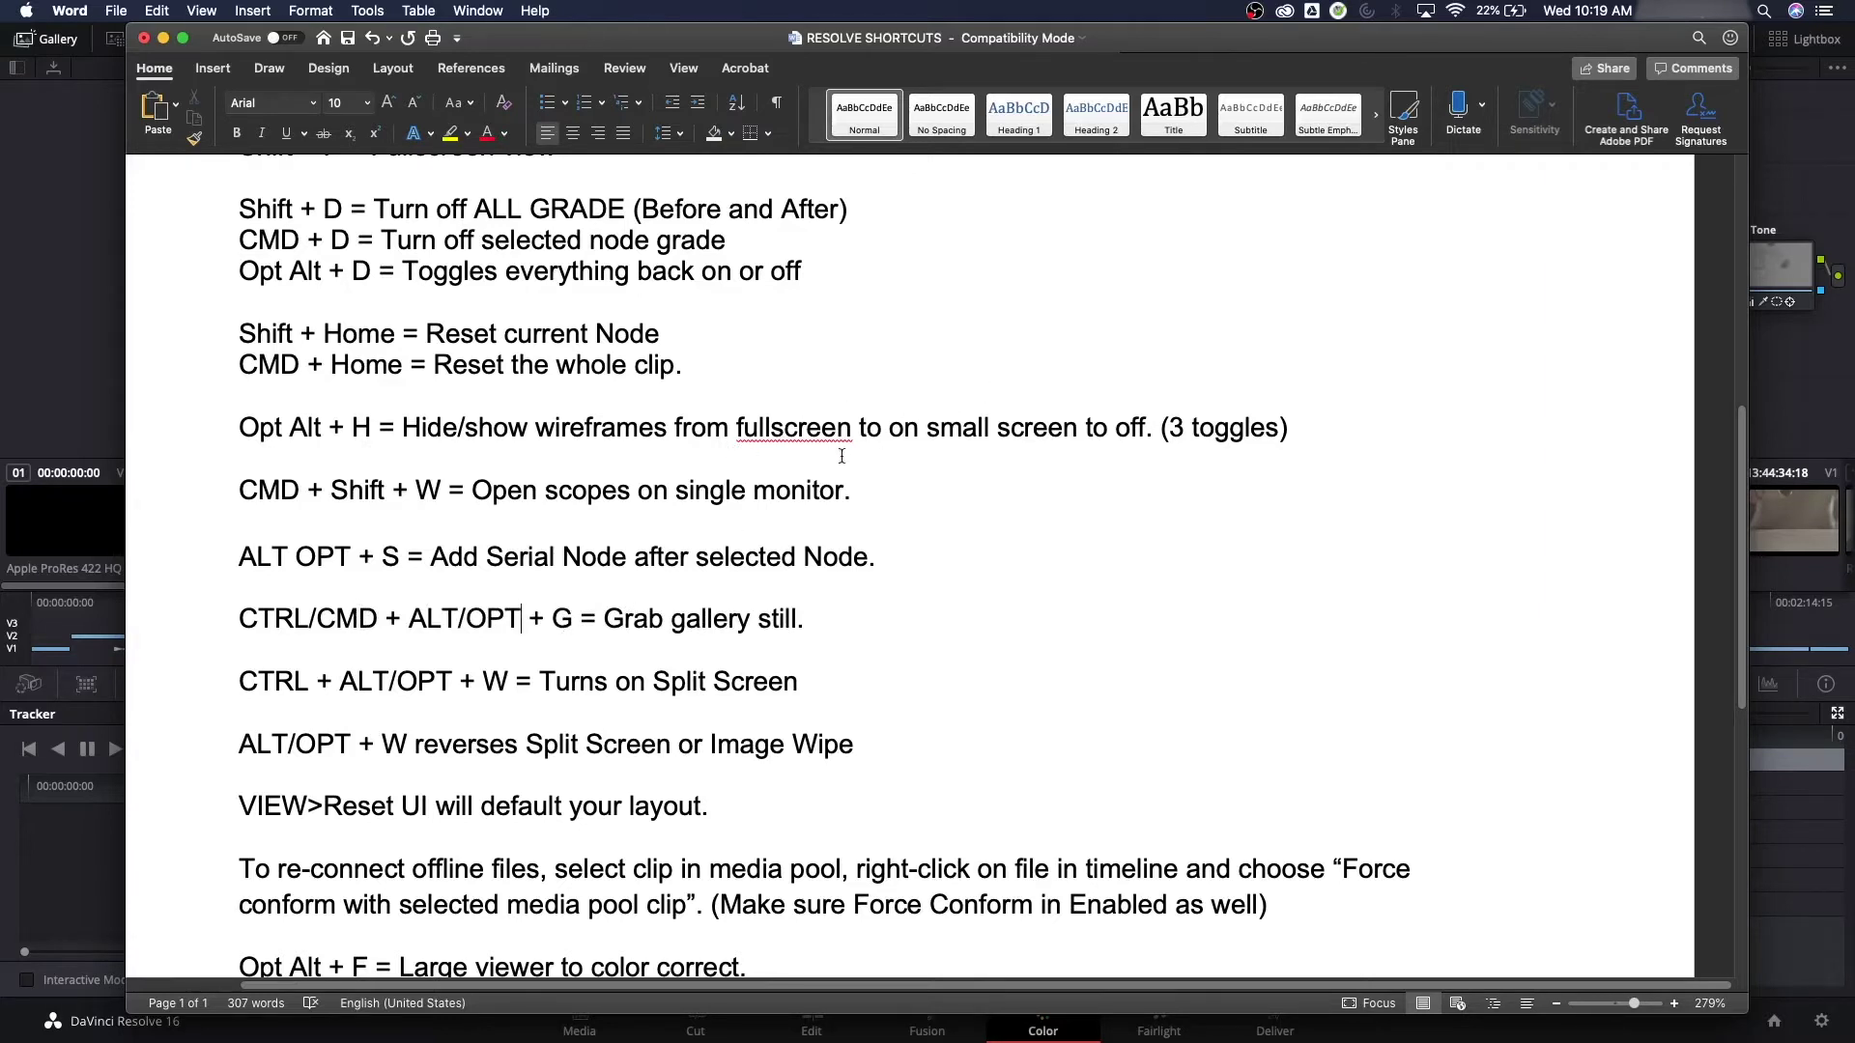
Switch back to DaVinci Resolve and grab a gallery still of graded clip 03
key("super+Tab")
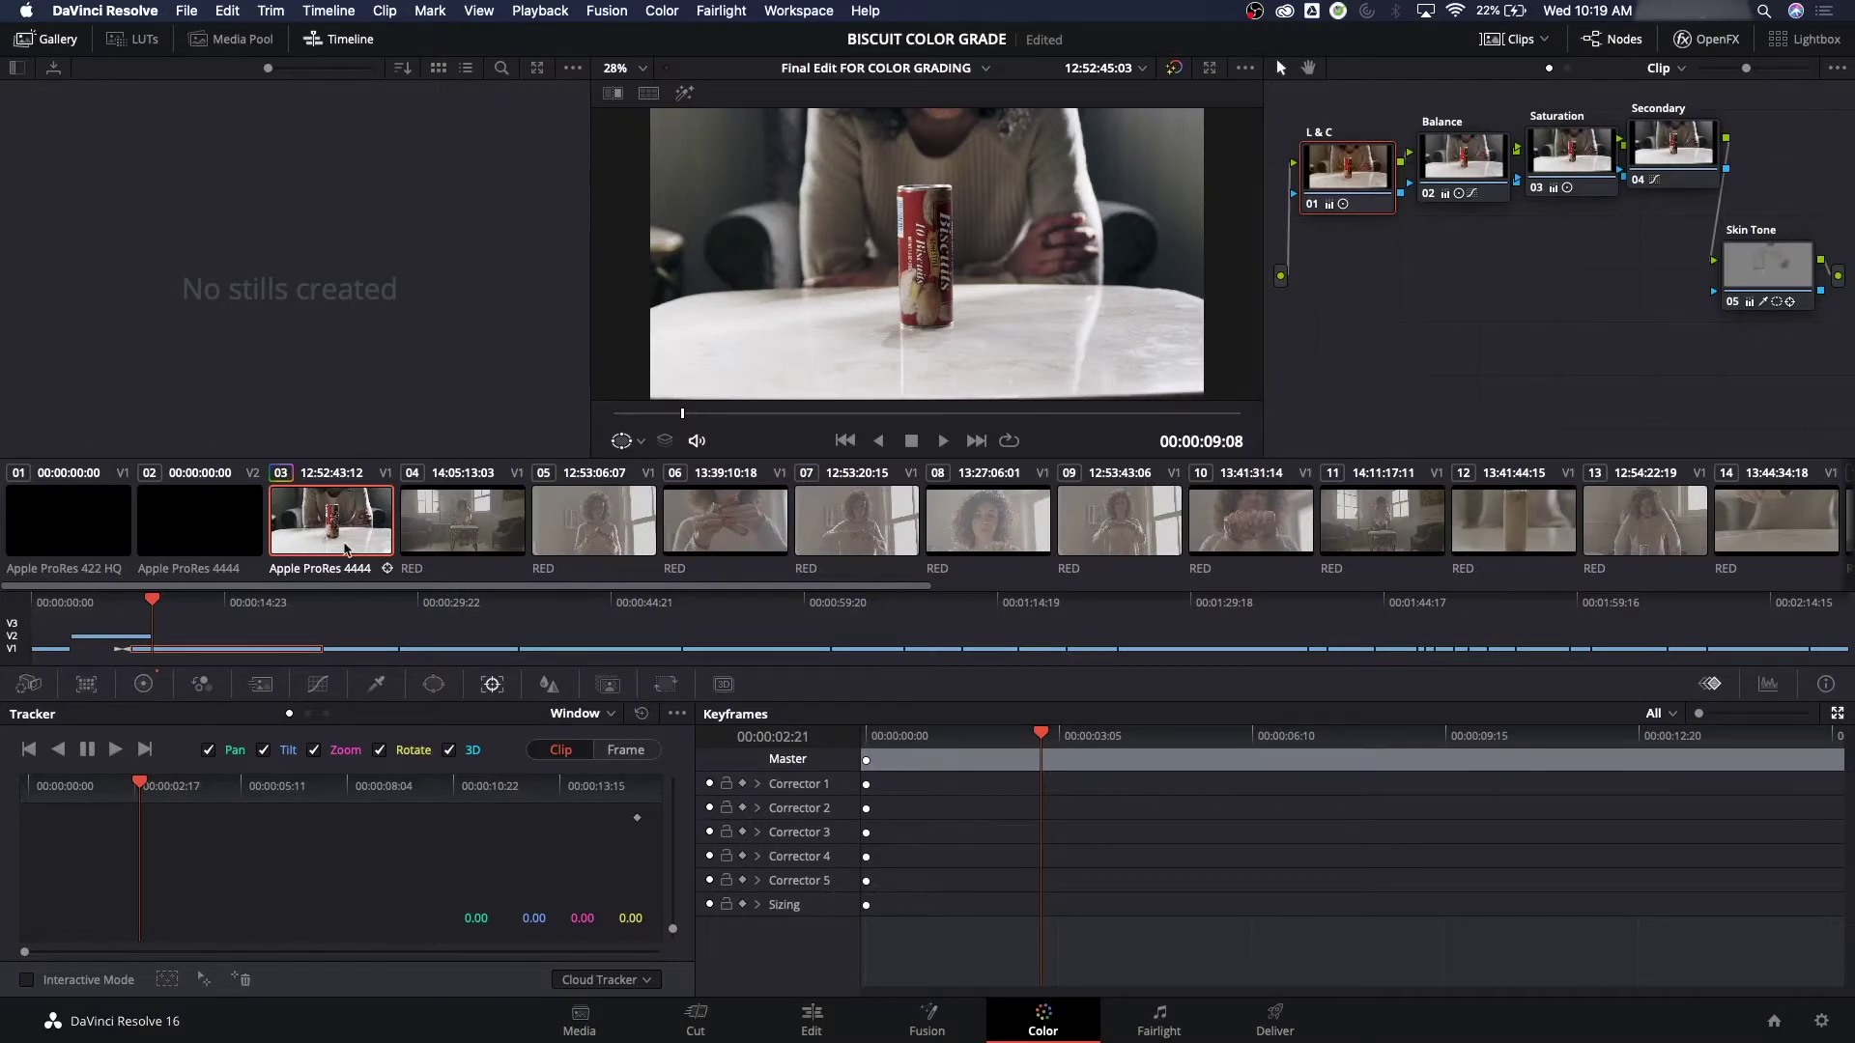
key("alt+super+g")
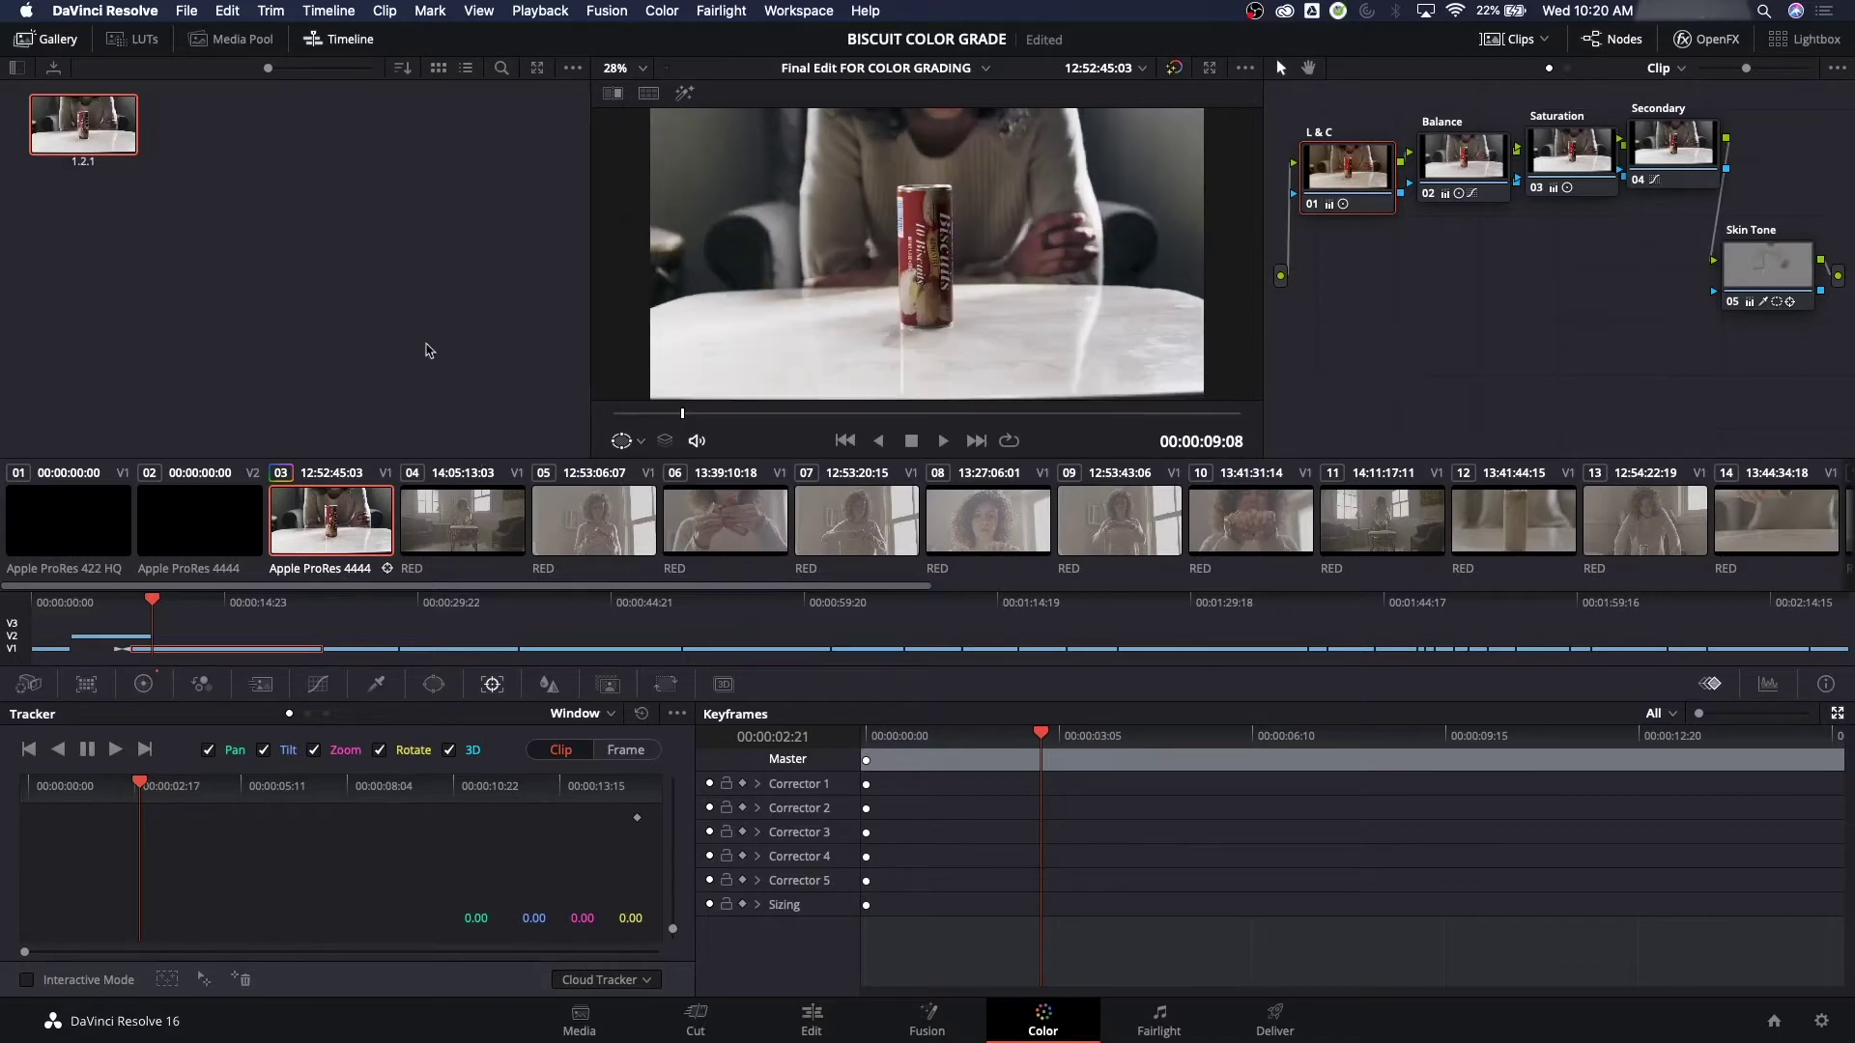
Apply the gallery still's grade to clip 05
left_click(592, 502)
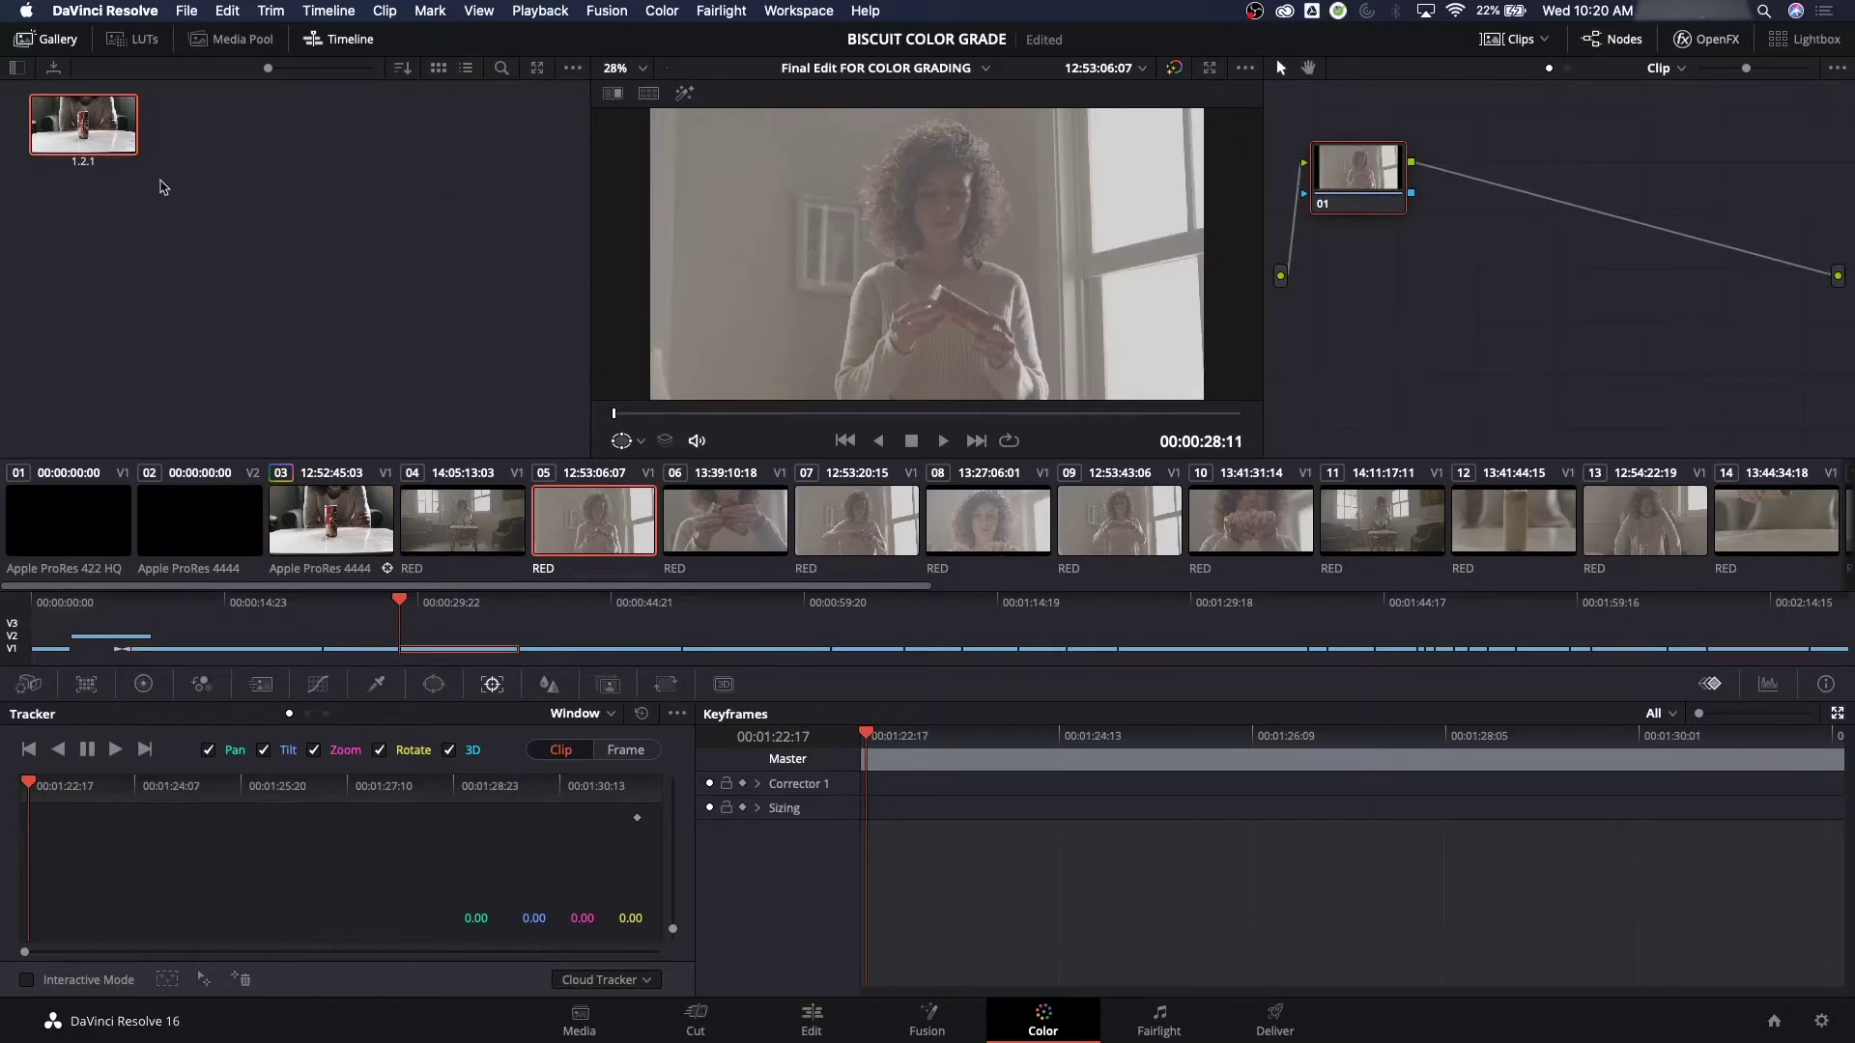
right_click(104, 143)
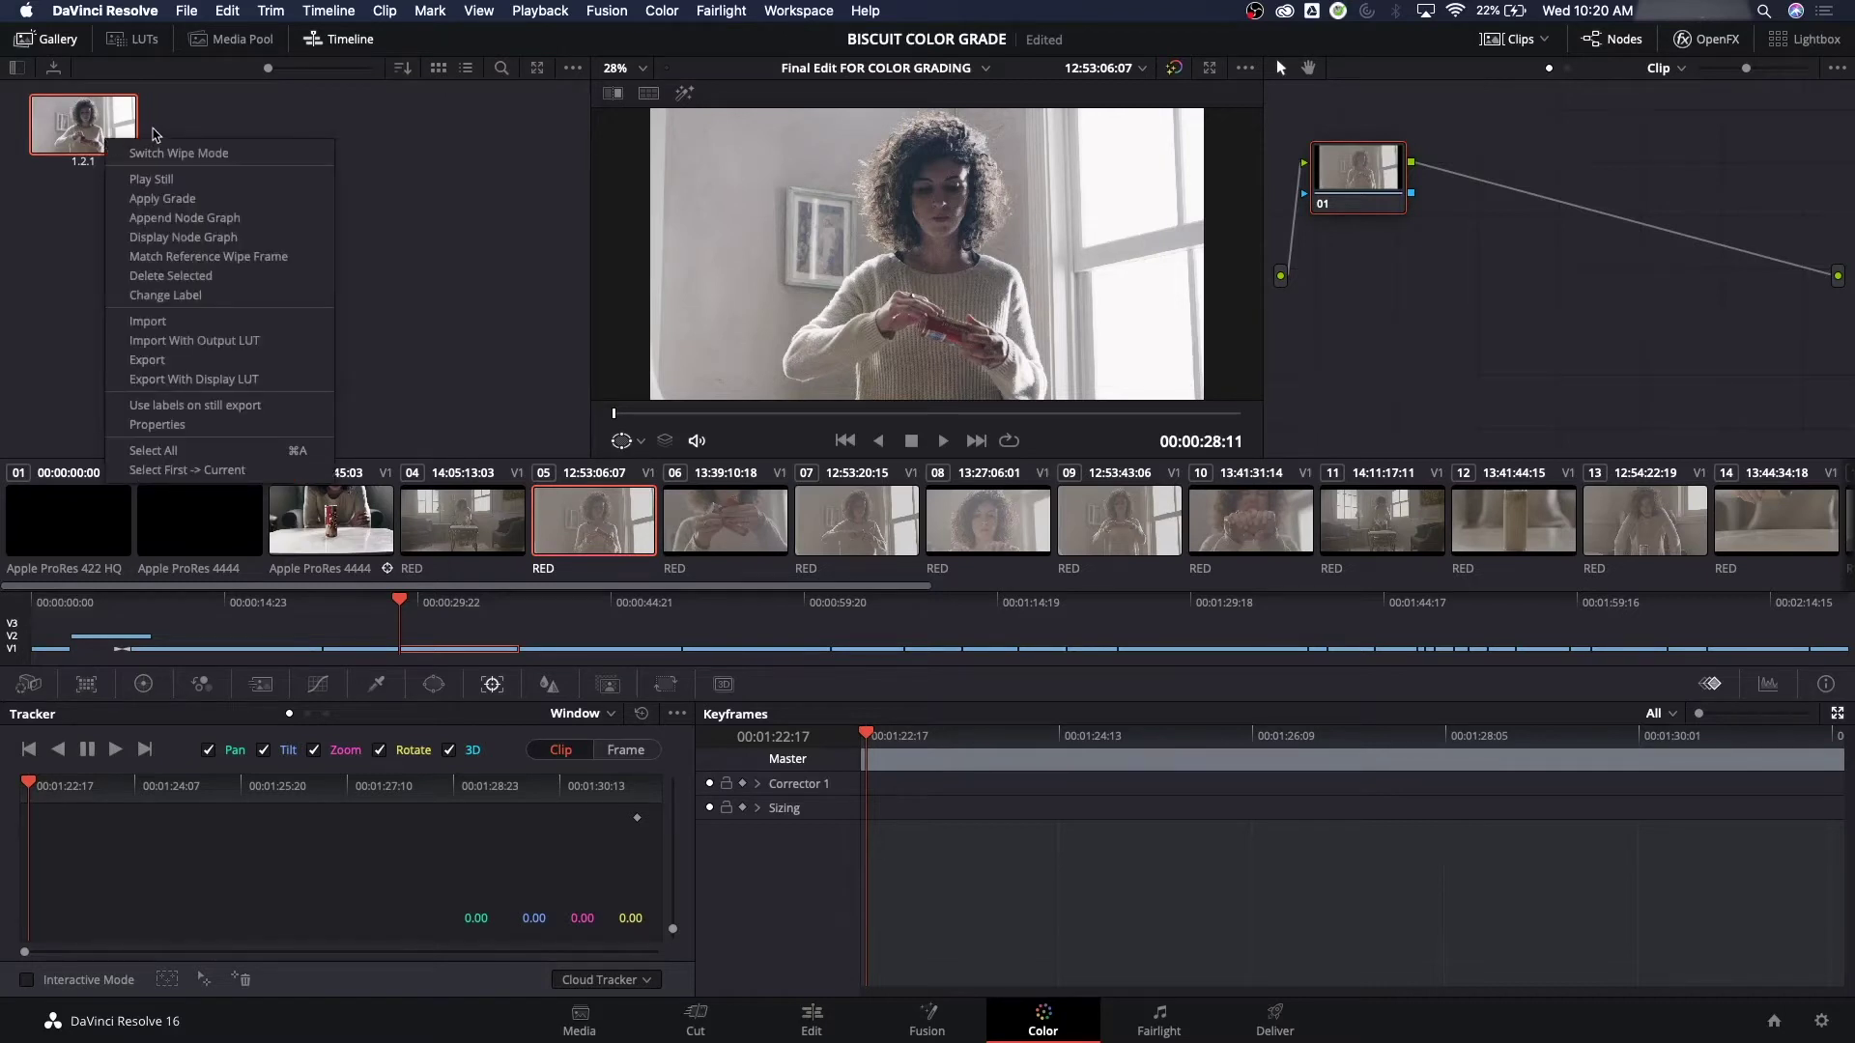
left_click(100, 134)
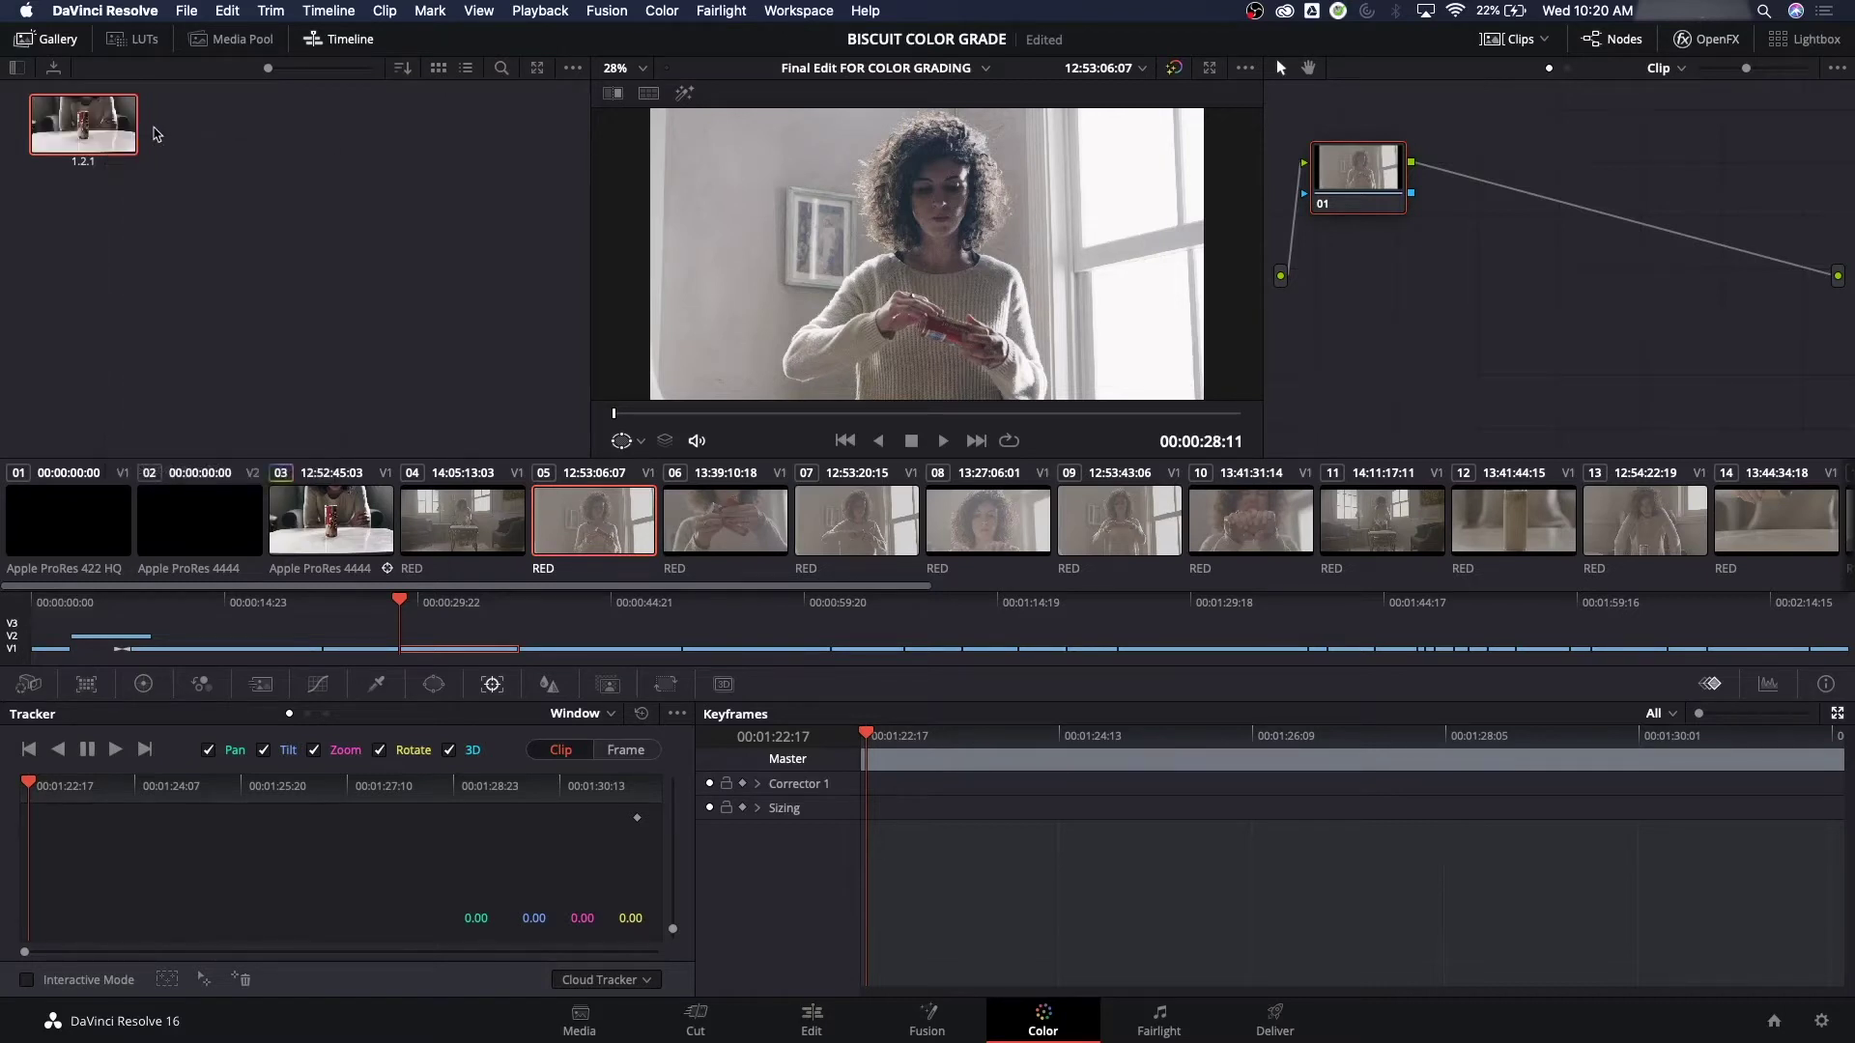
double_click(100, 134)
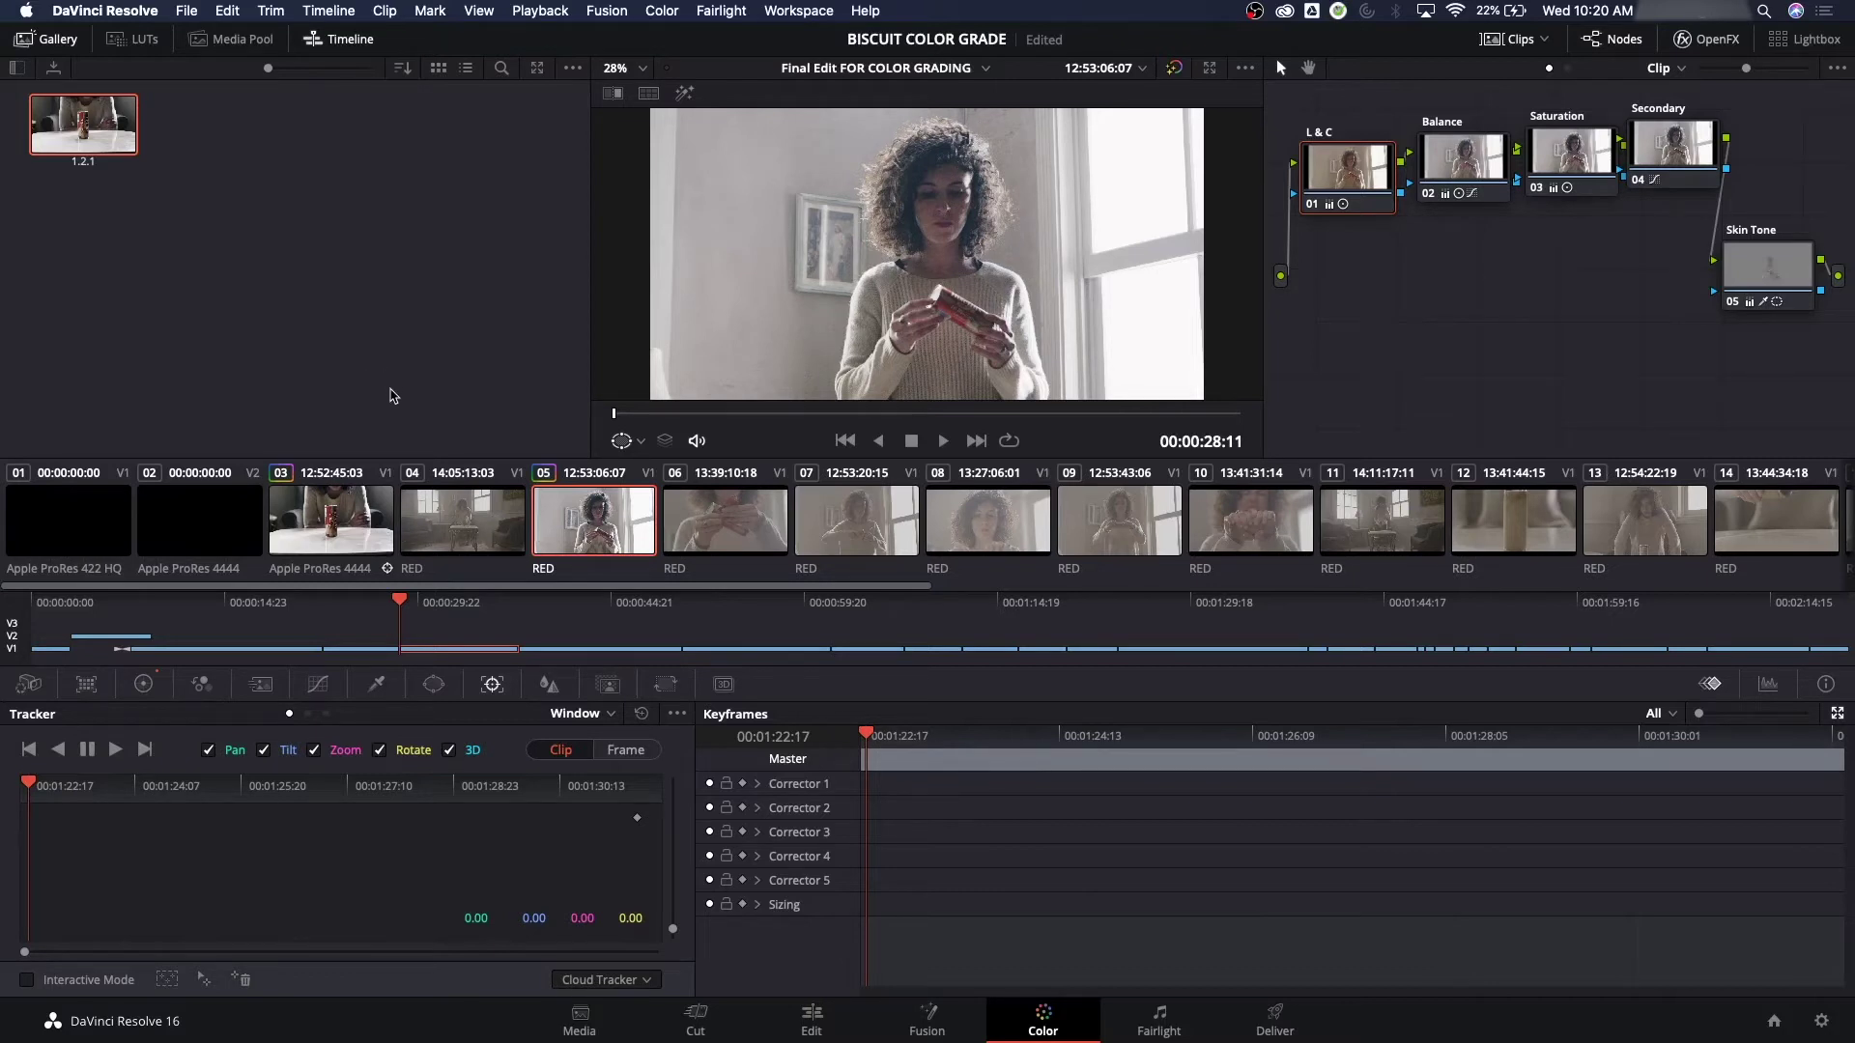
Select clip 04 and label the gallery still "Sitting Down MS"
left_click(516, 512)
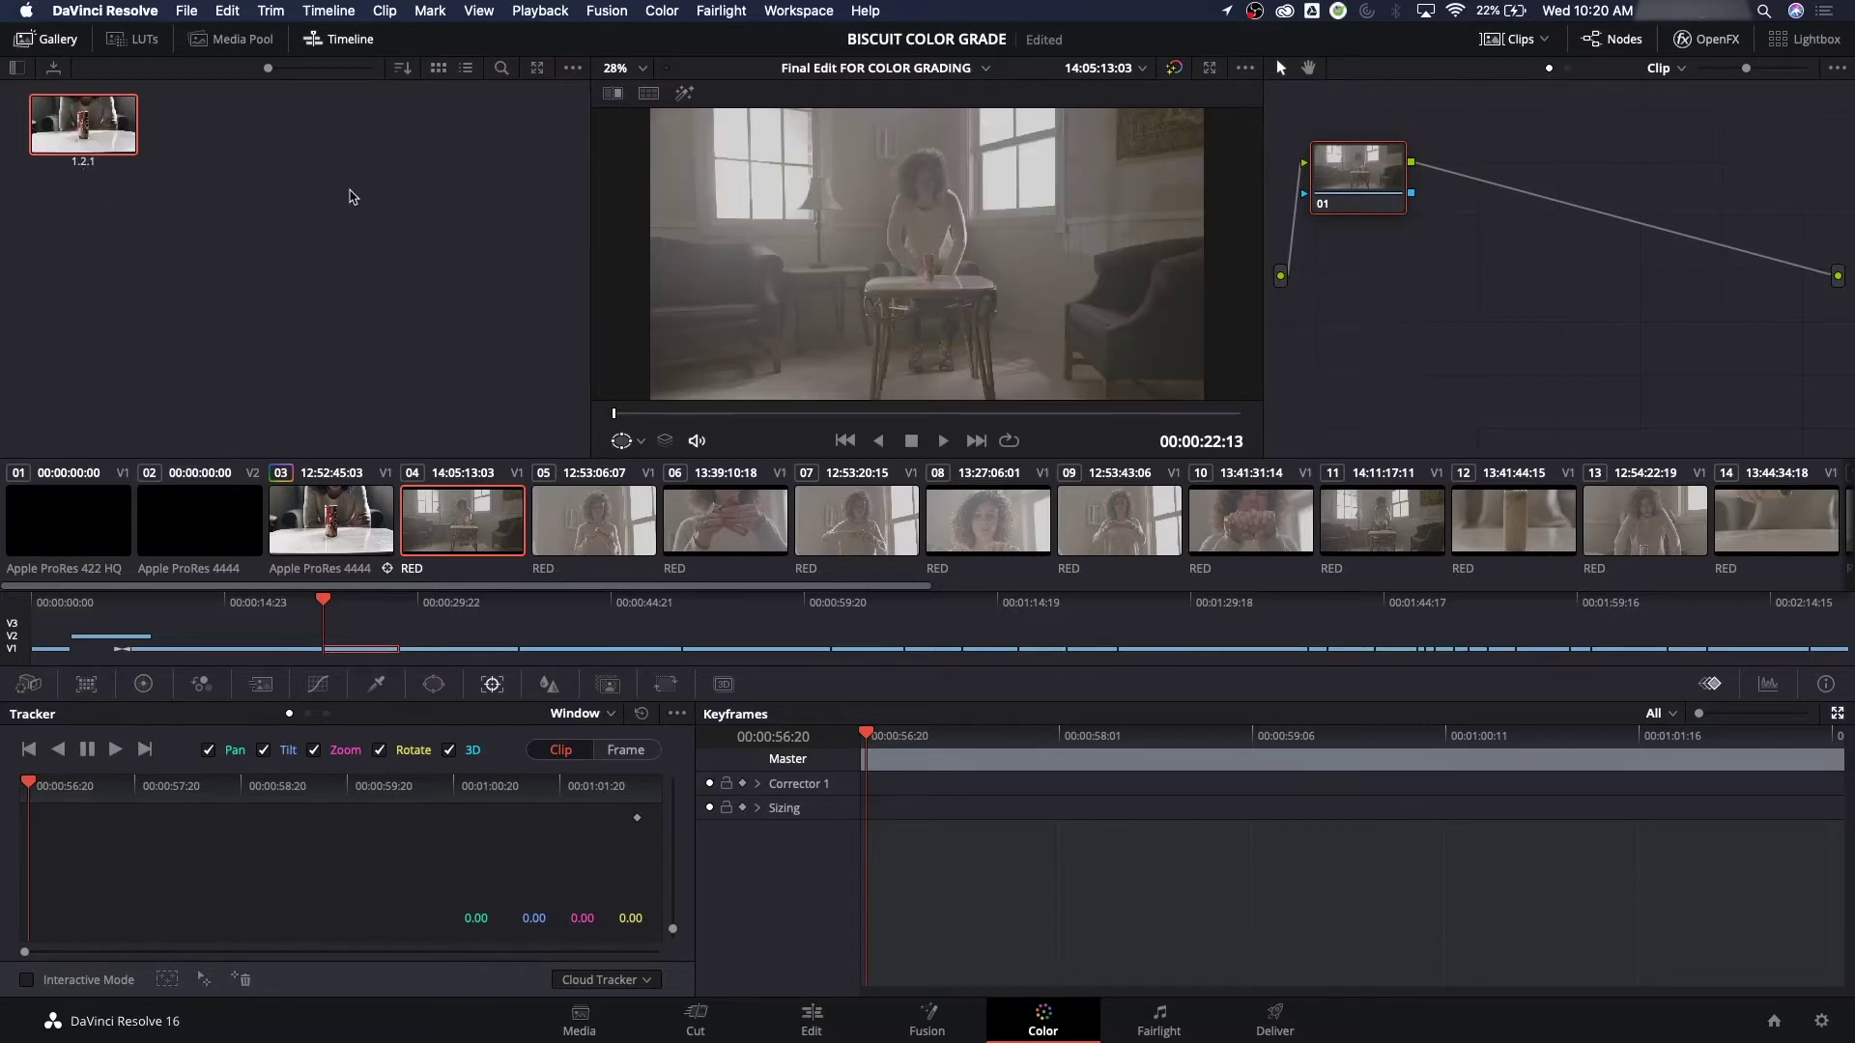
type("Sitting Dowqn")
key("BackSpace")
key("BackSpace")
key("BackSpace")
type("n MS")
key("Return")
Play clip 04 up to 00:00:25:00 and open the scopes with the Waveform display
left_click_drag(1372, 168, 1429, 177)
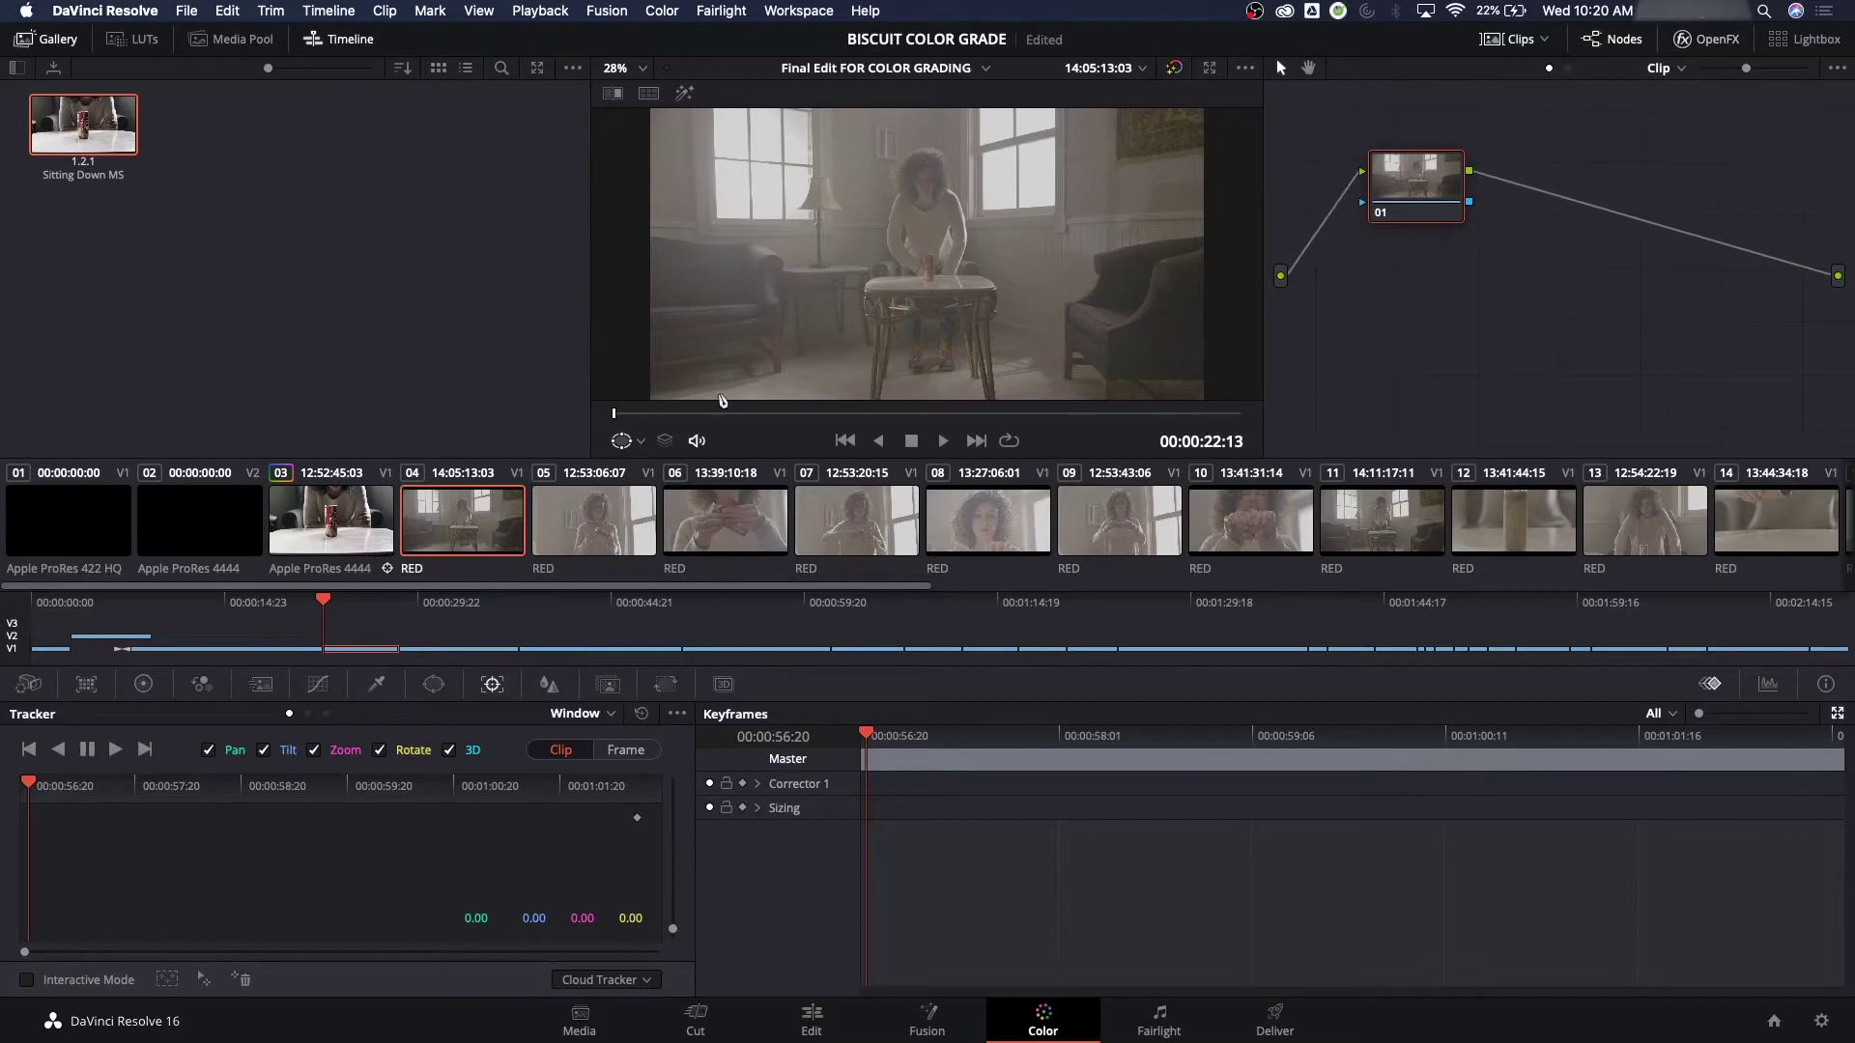
mouse_move(96, 114)
key("space")
key("super+shift+w")
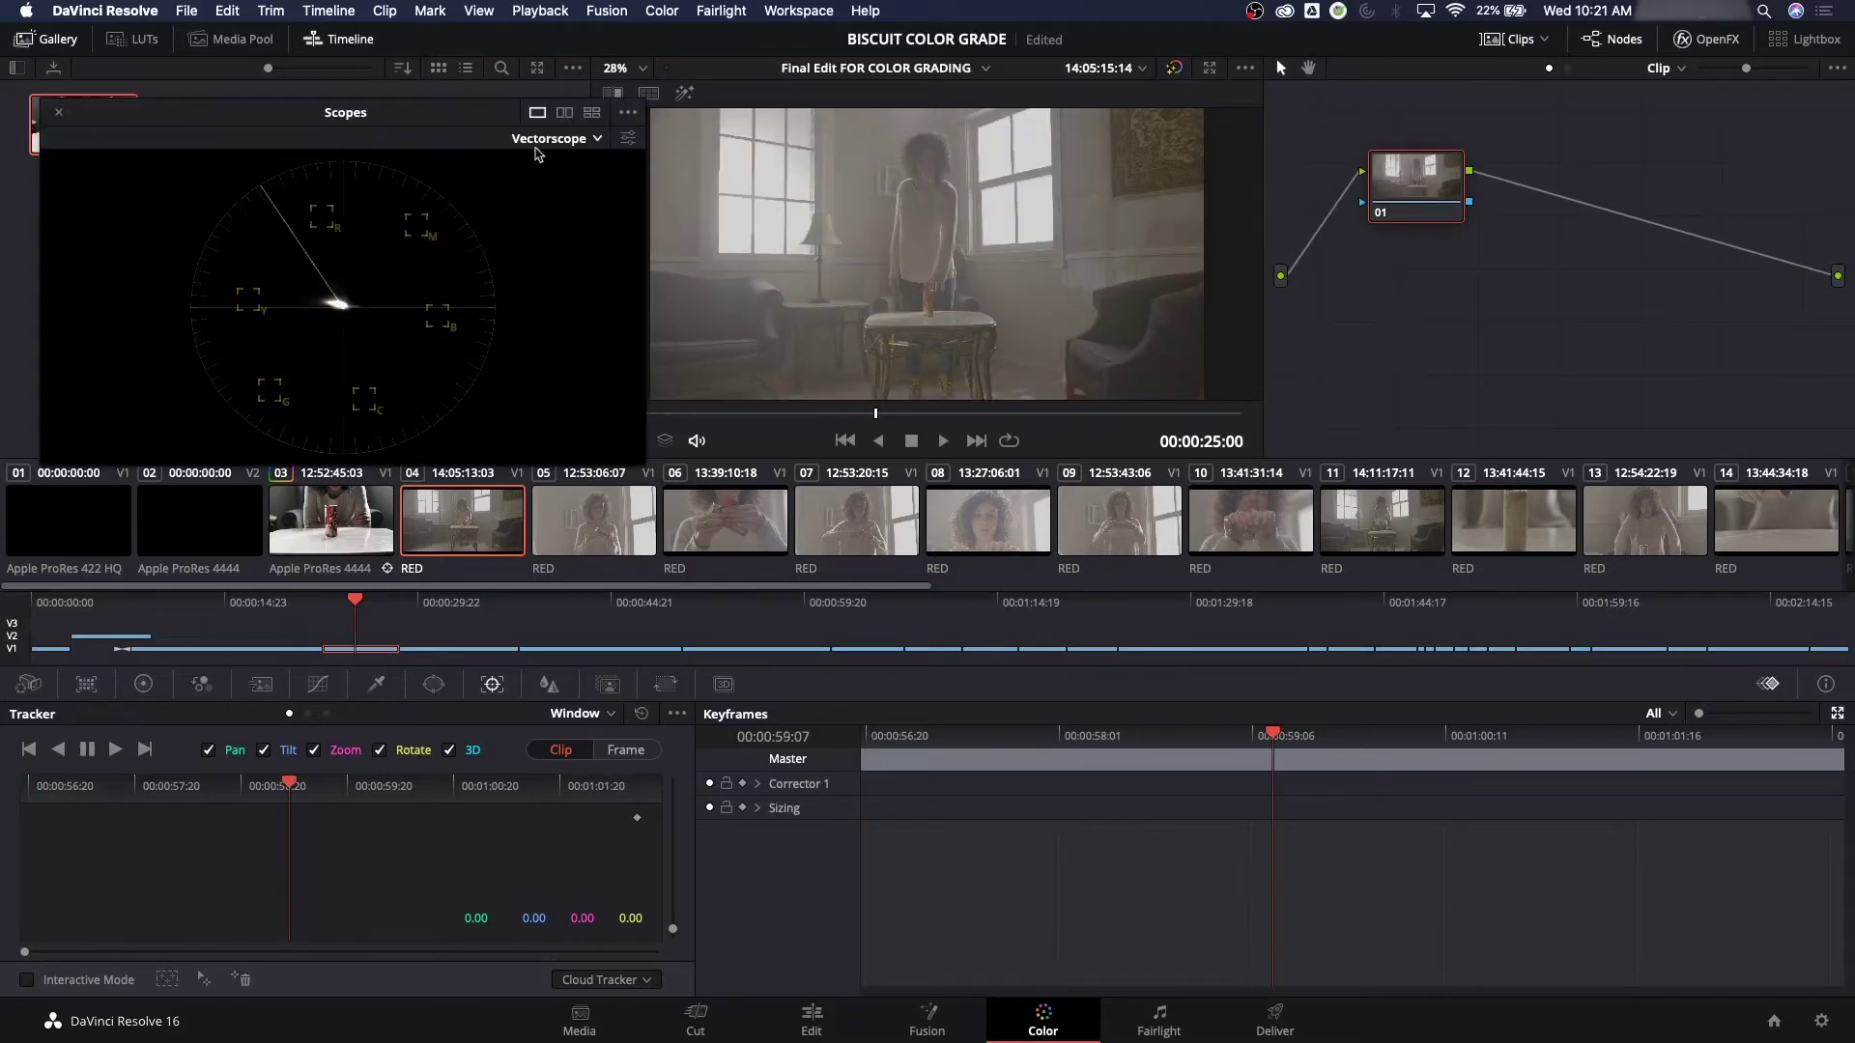
left_click(539, 141)
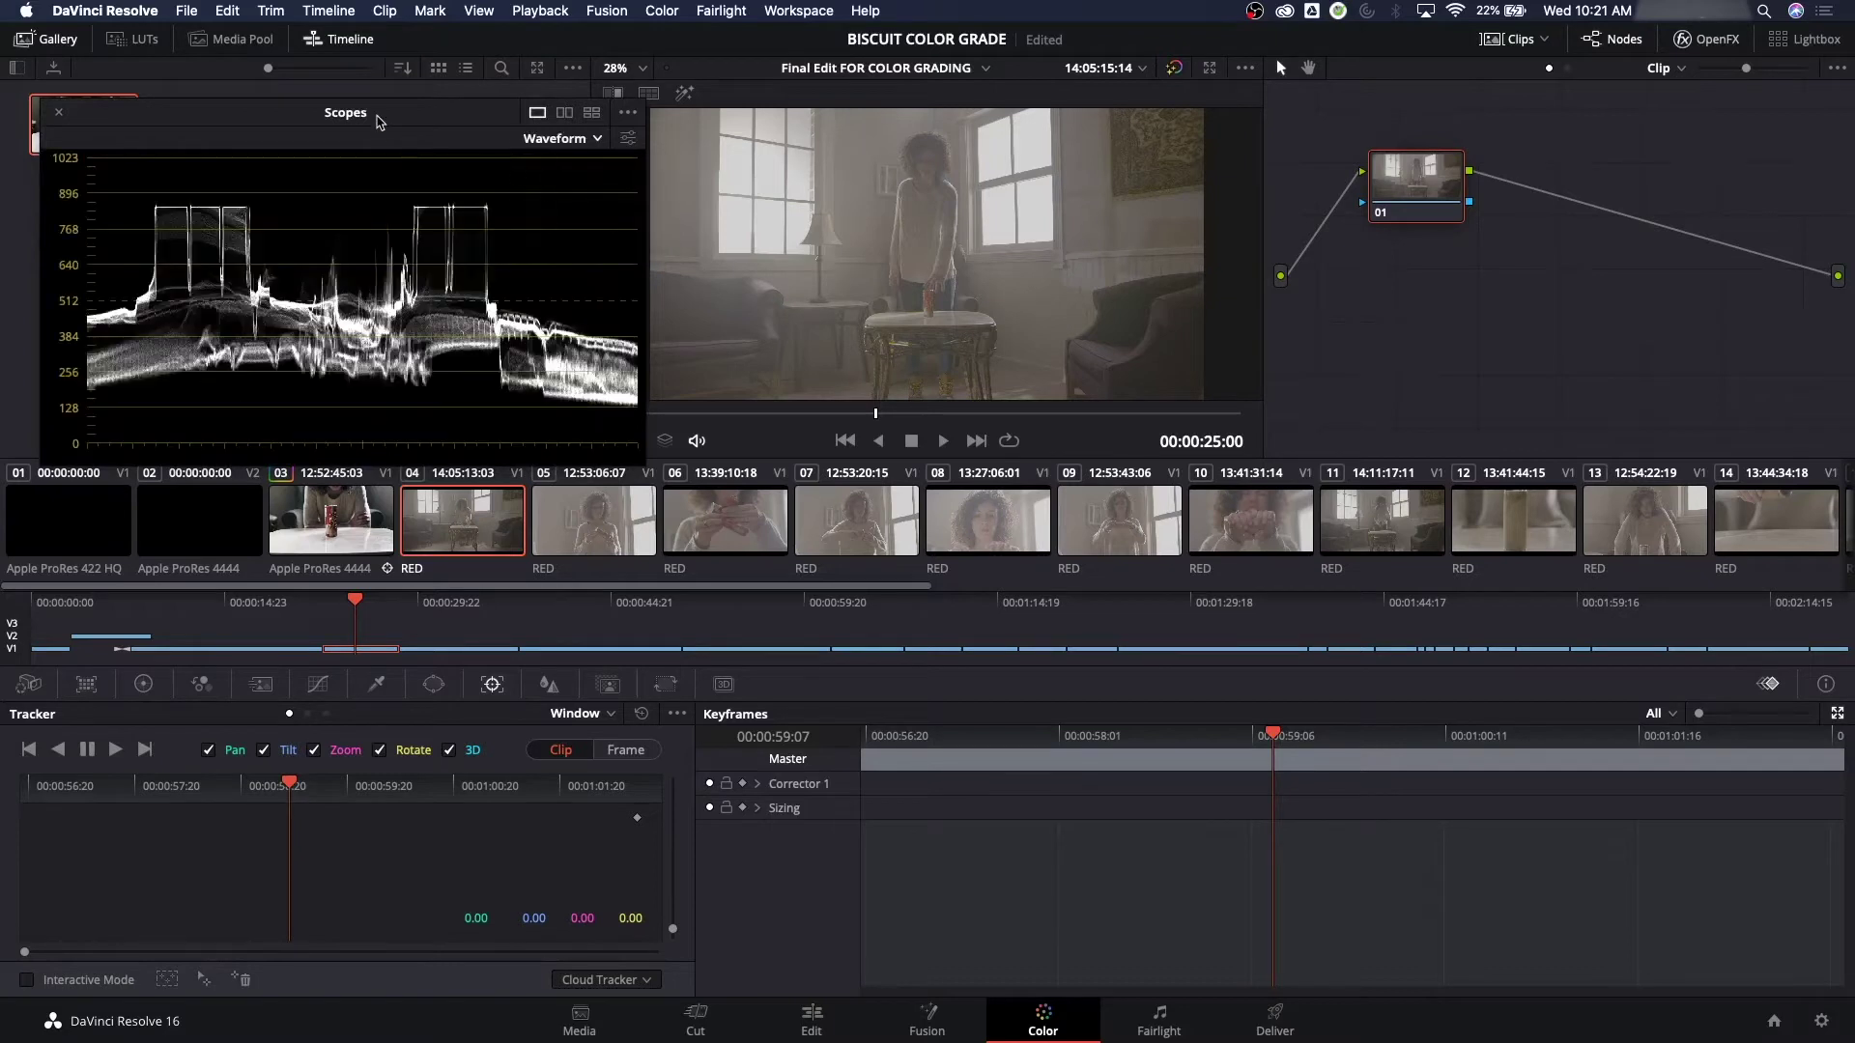
Show the primary colour wheels for clip 04's node 01
left_click(143, 684)
left_click_drag(113, 898, 89, 899)
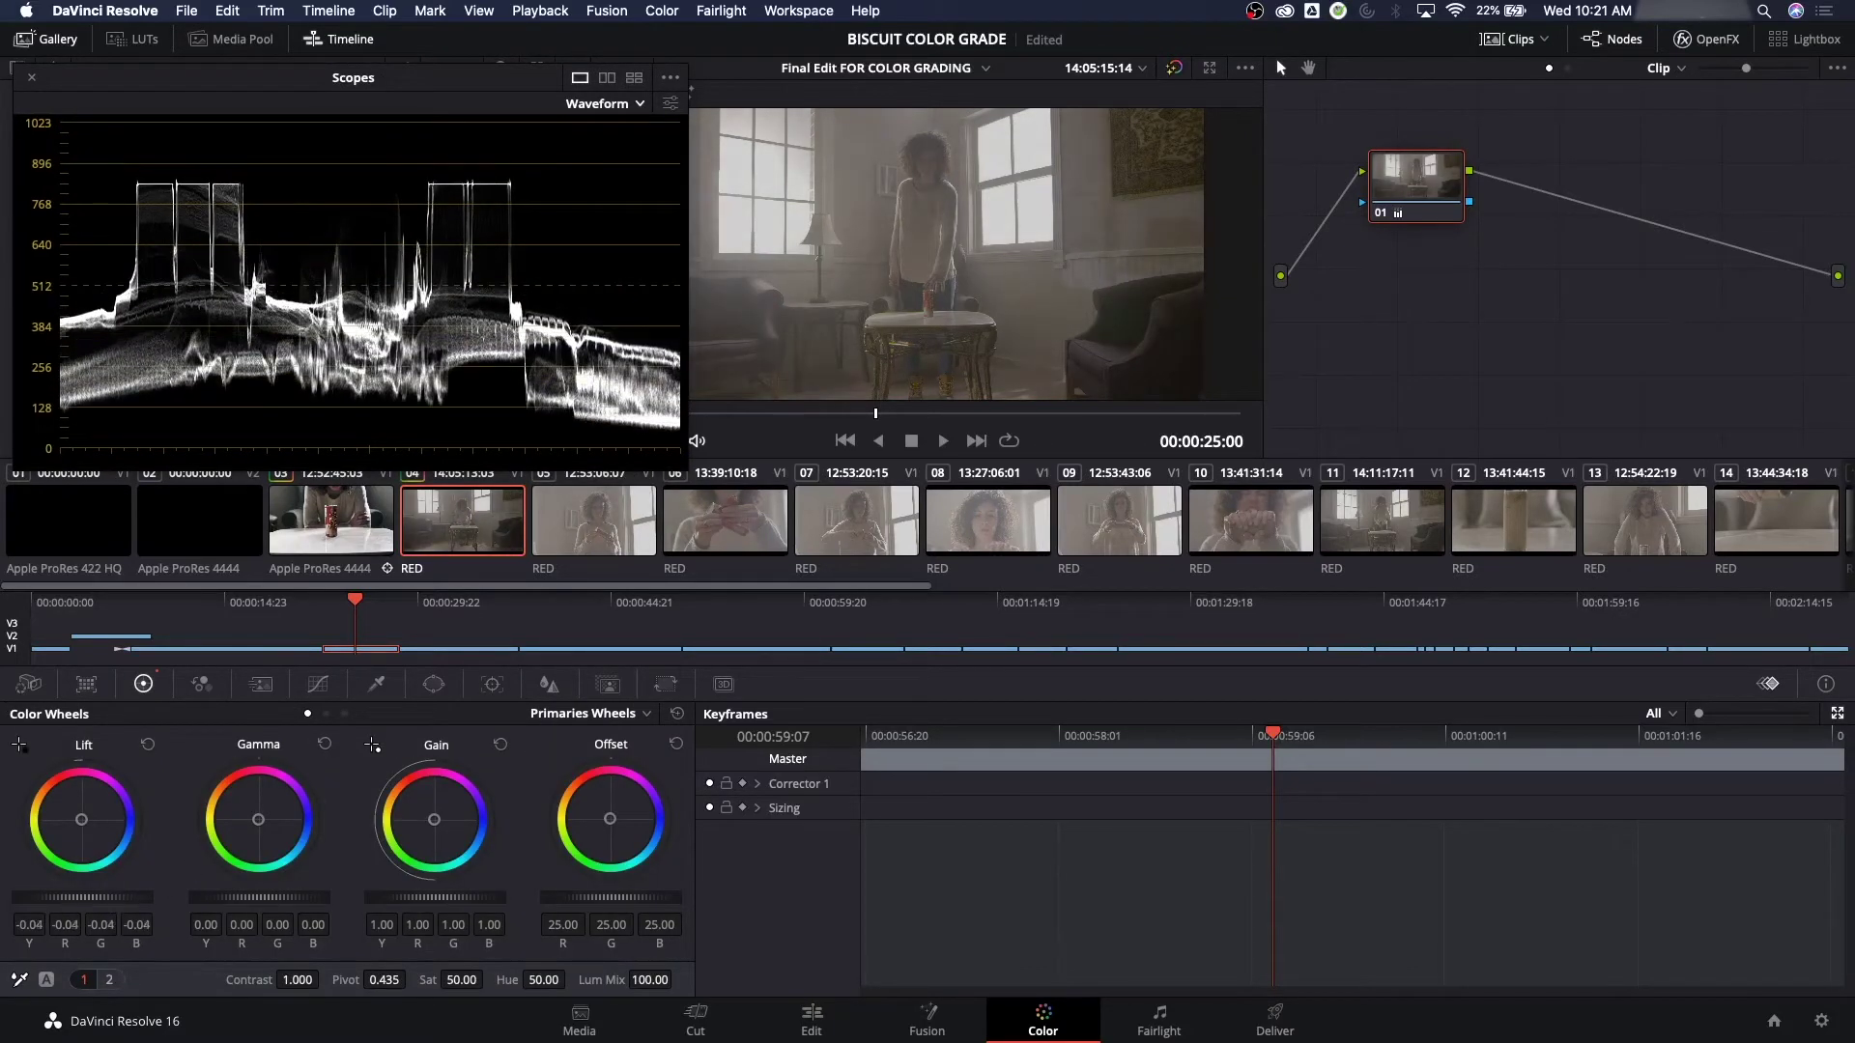
left_click_drag(215, 900, 238, 899)
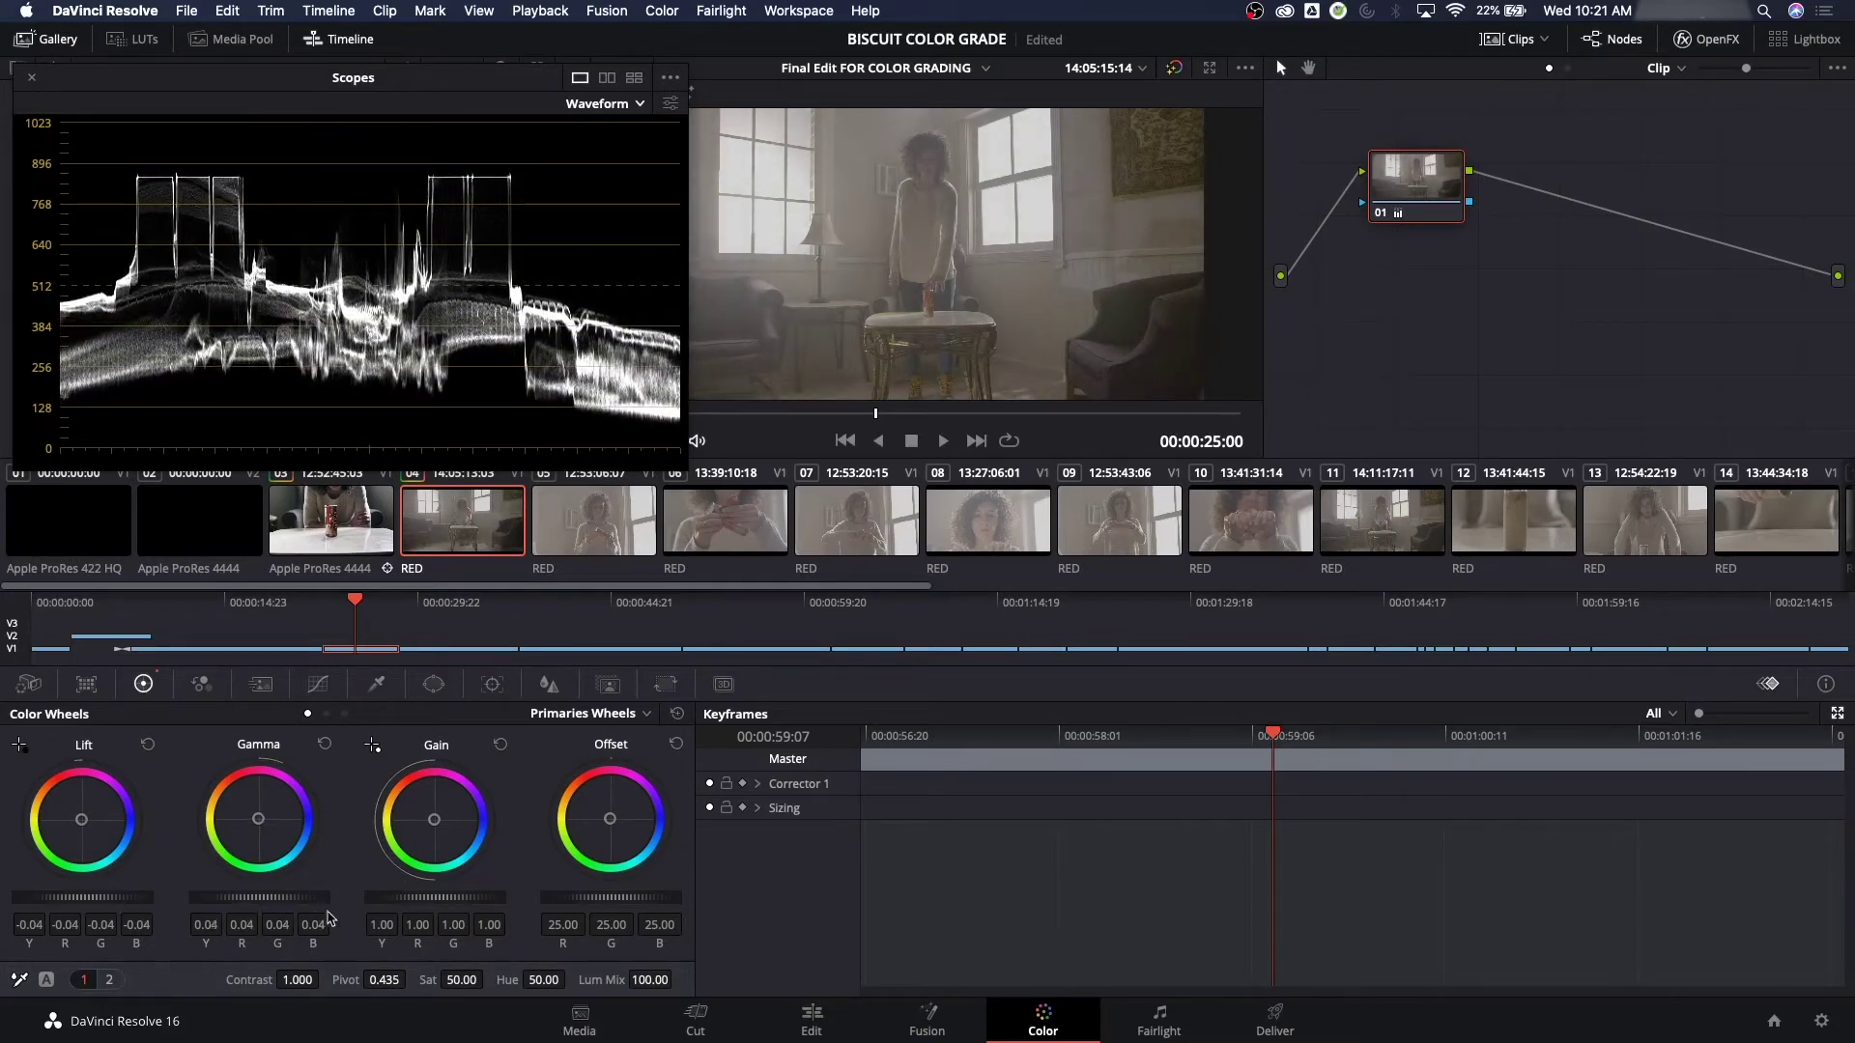
key("super+z")
key("super+z")
Set node 01's primaries on clip 04 to Lift -0.04, Gamma -0.02, Gain 1.13 and Contrast 1.250
mouse_move(410, 899)
left_mouse_down()
mouse_move(433, 899)
mouse_move(413, 907)
left_mouse_up()
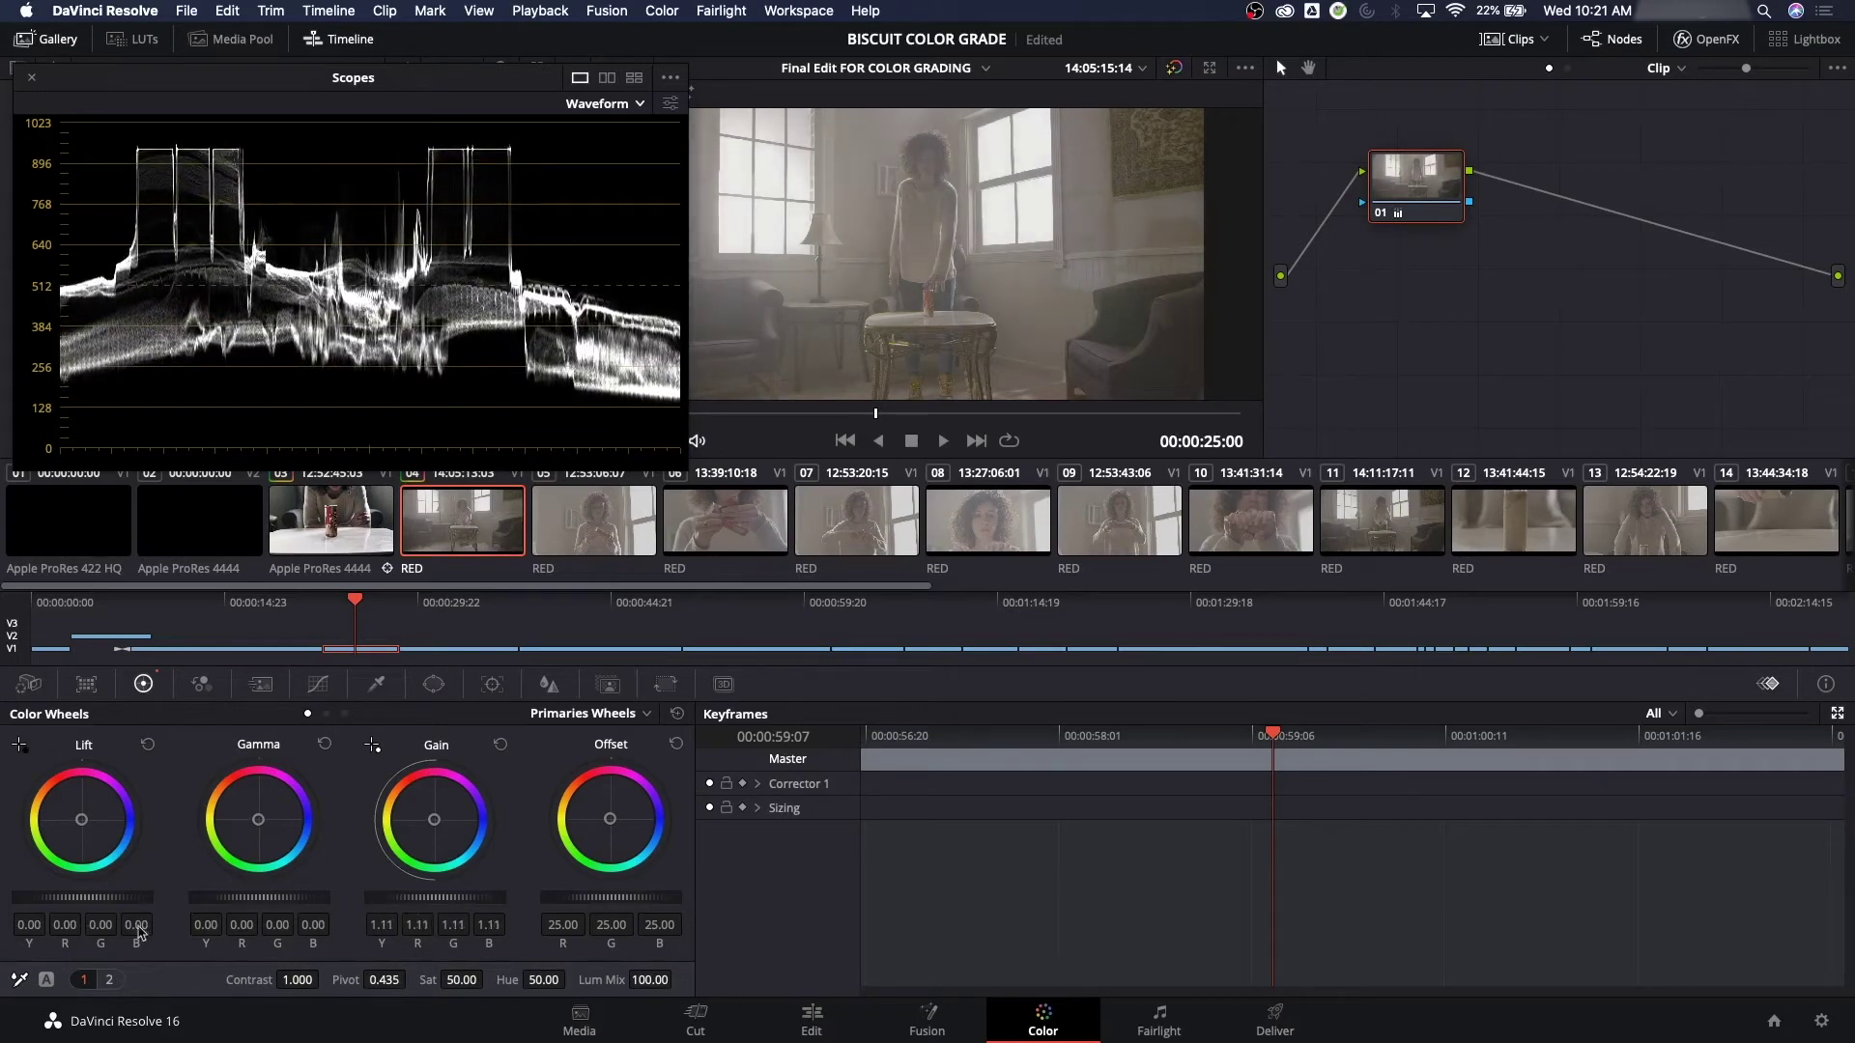
left_click_drag(96, 903, 60, 905)
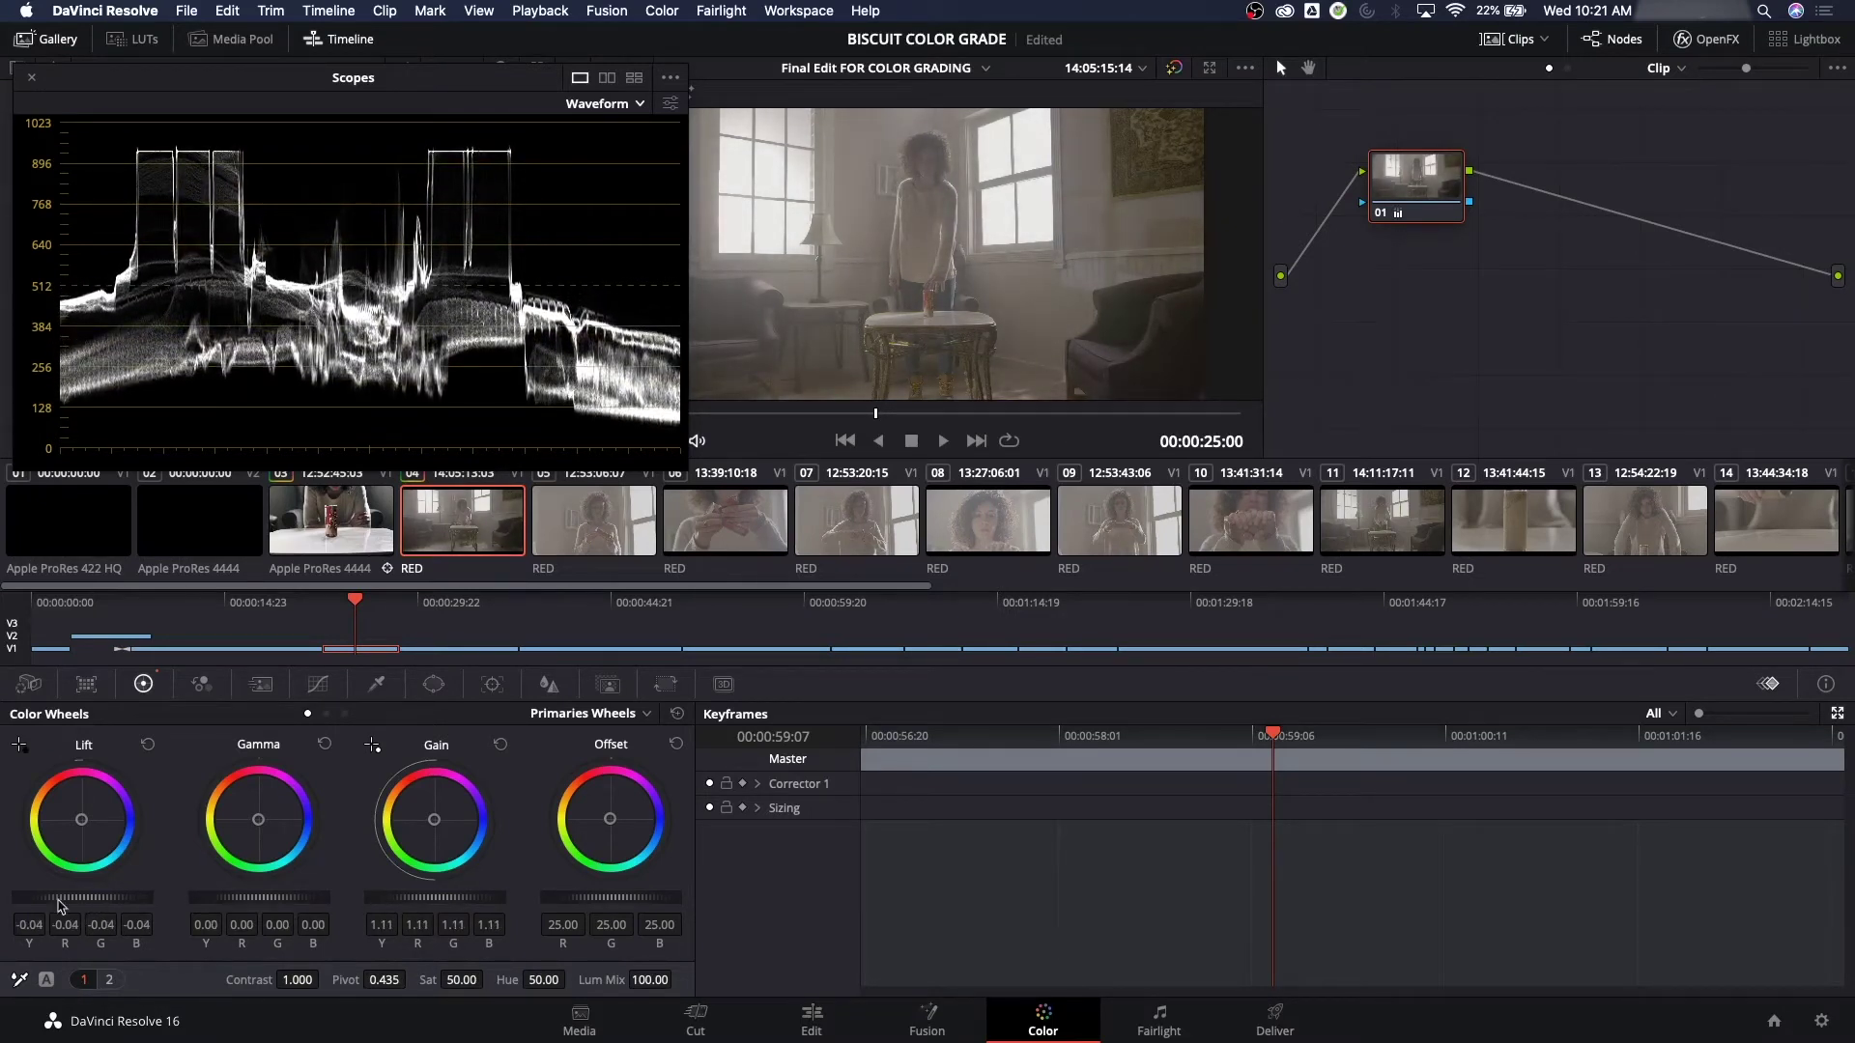
left_click_drag(299, 980, 324, 979)
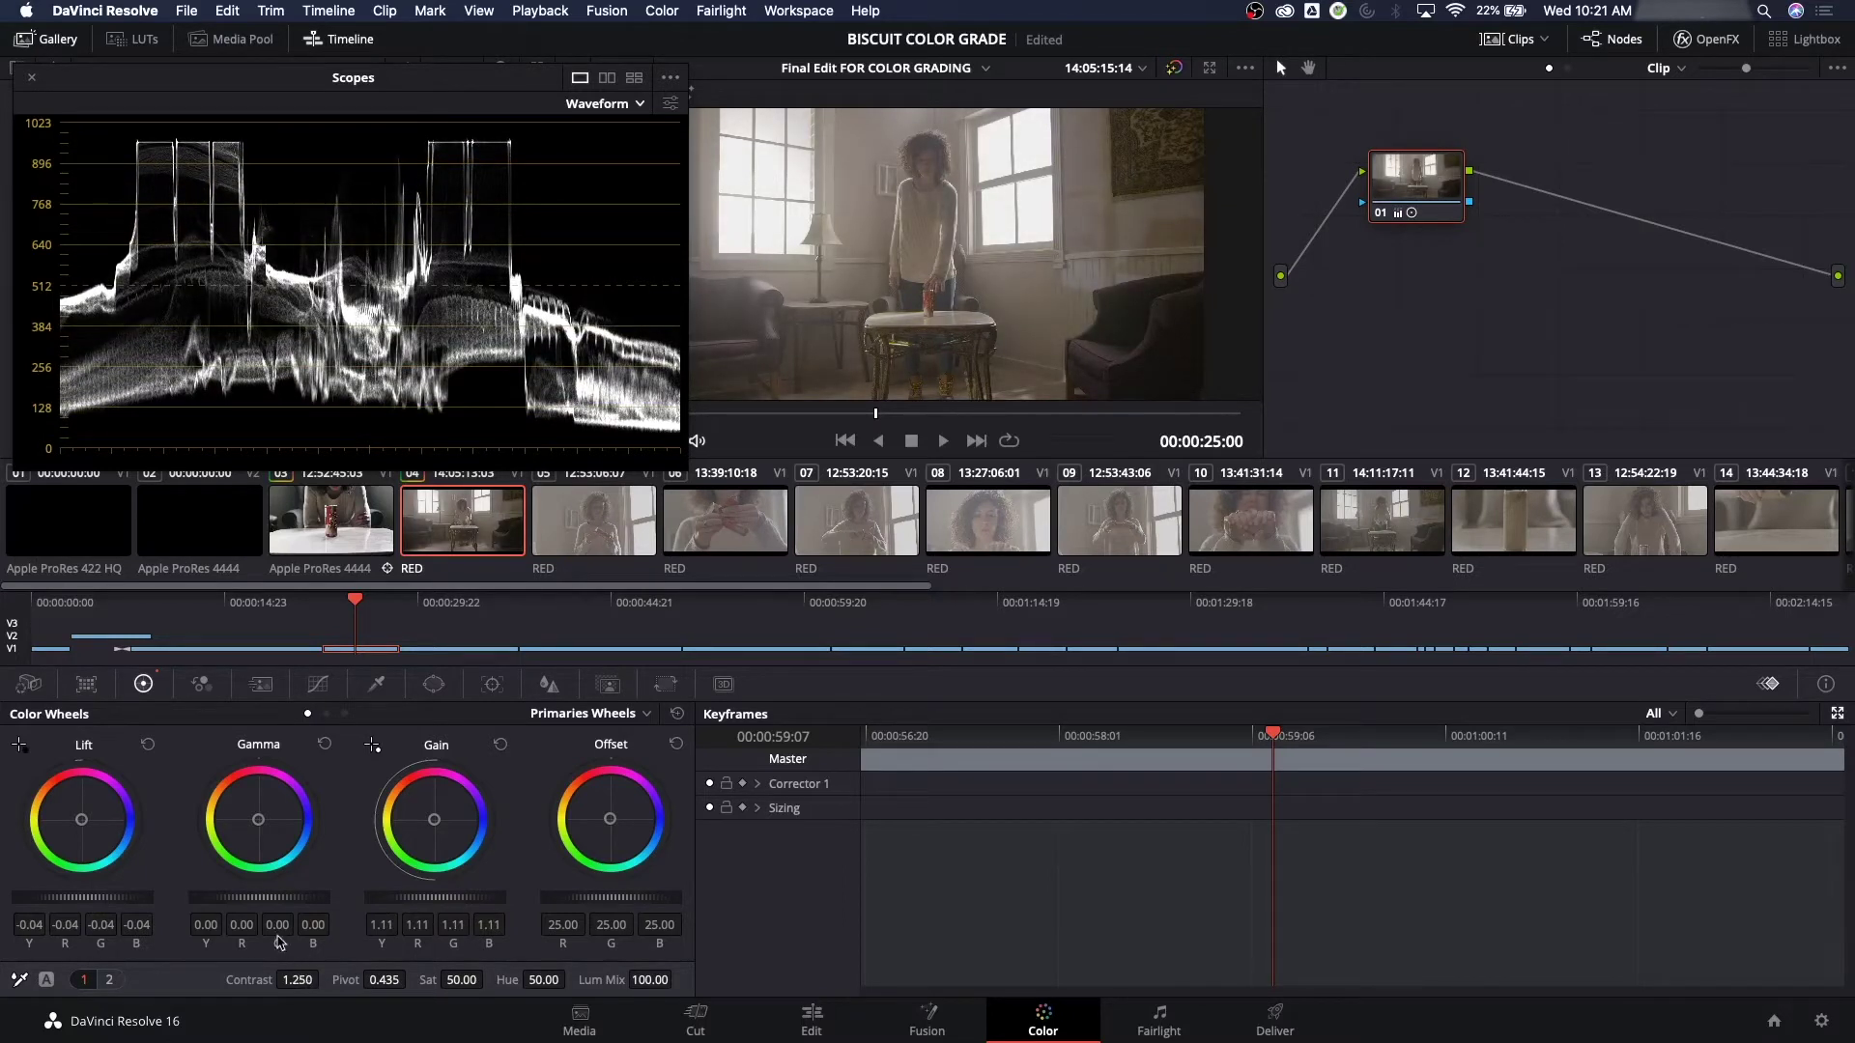
left_click_drag(270, 897, 251, 897)
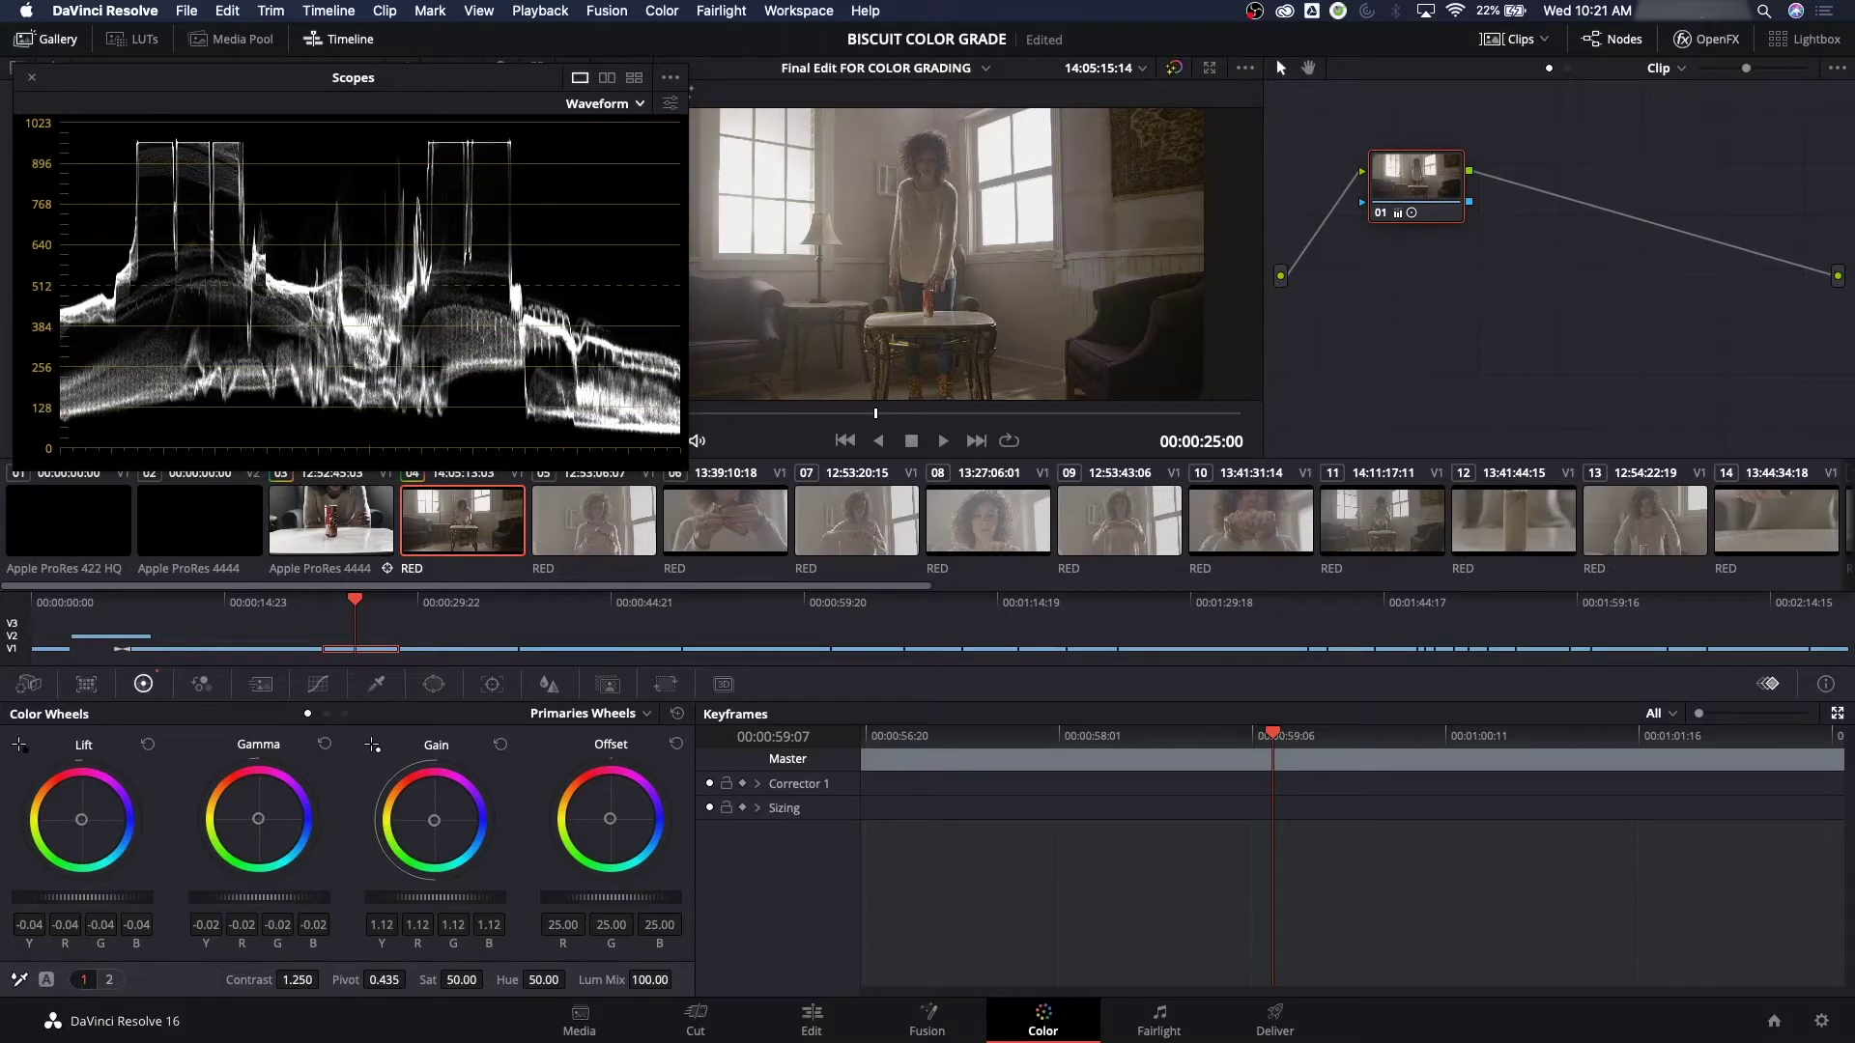
left_click_drag(425, 898, 437, 897)
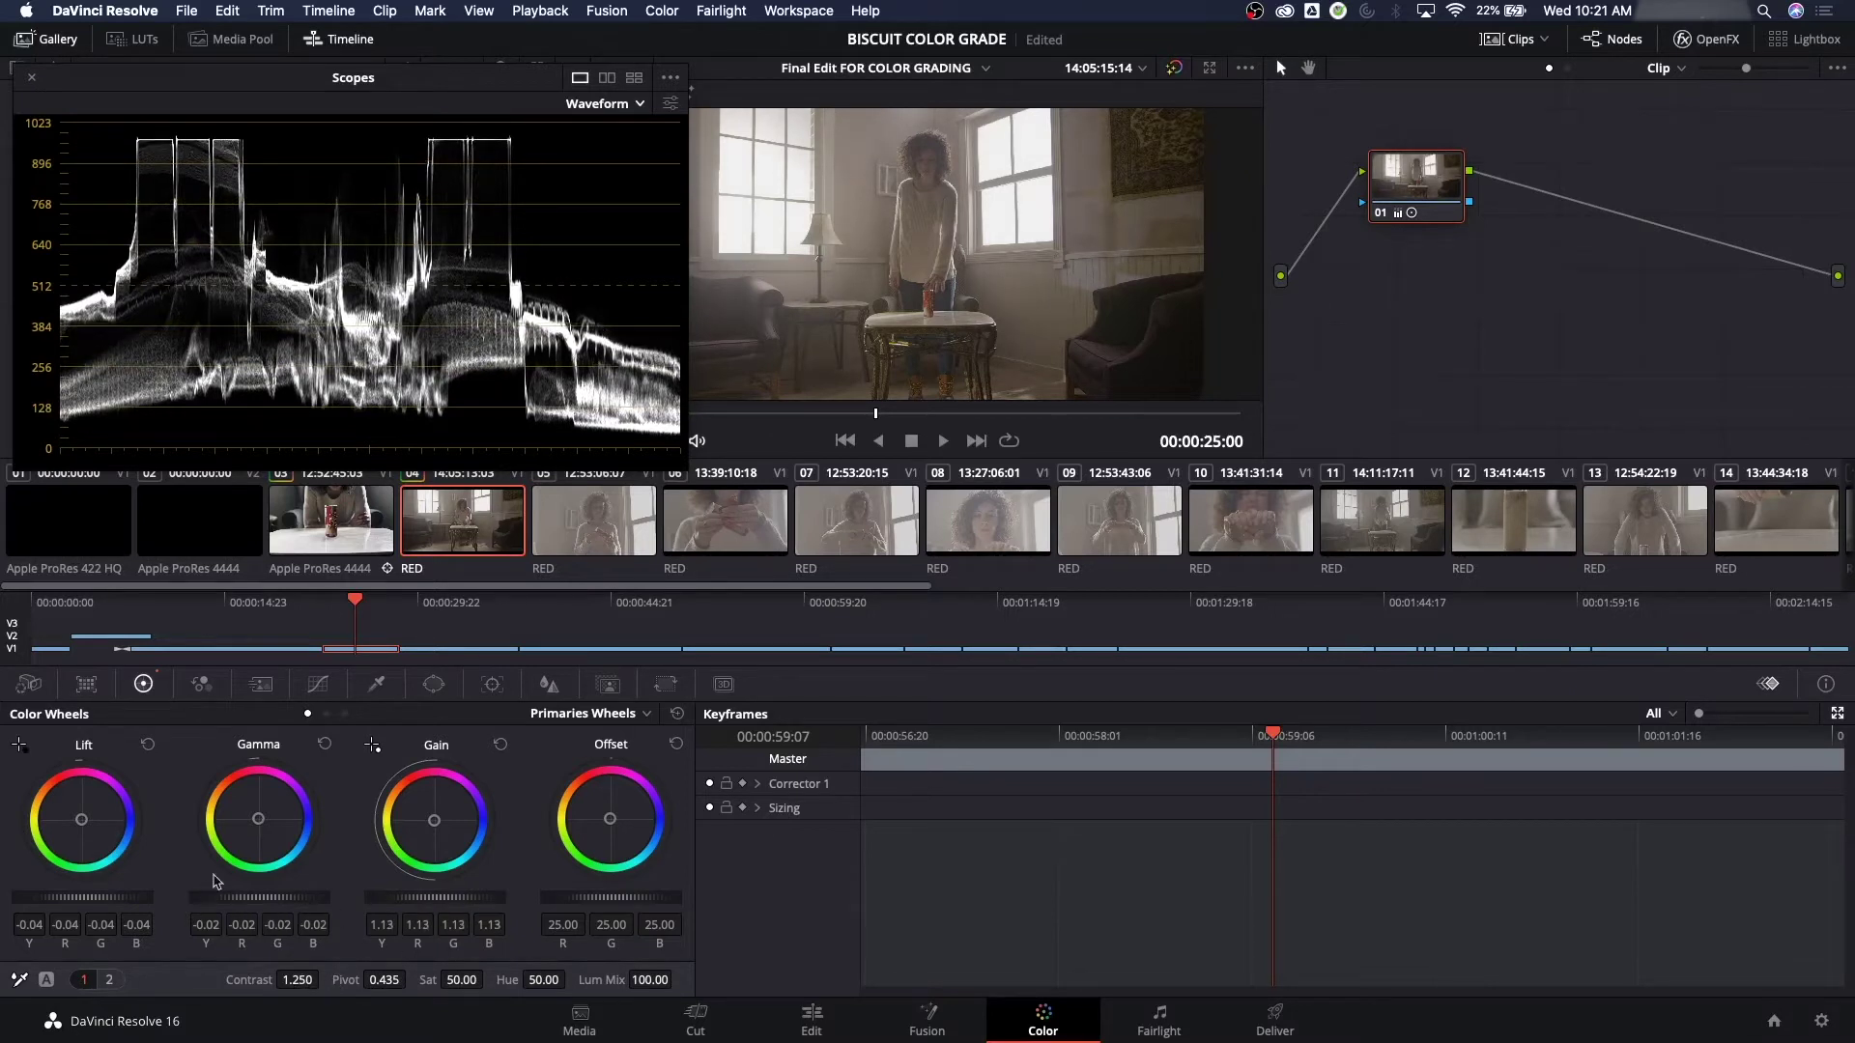
Add a serial node 02 after node 01 and switch the scopes to Parade
left_click_drag(1384, 170, 1333, 165)
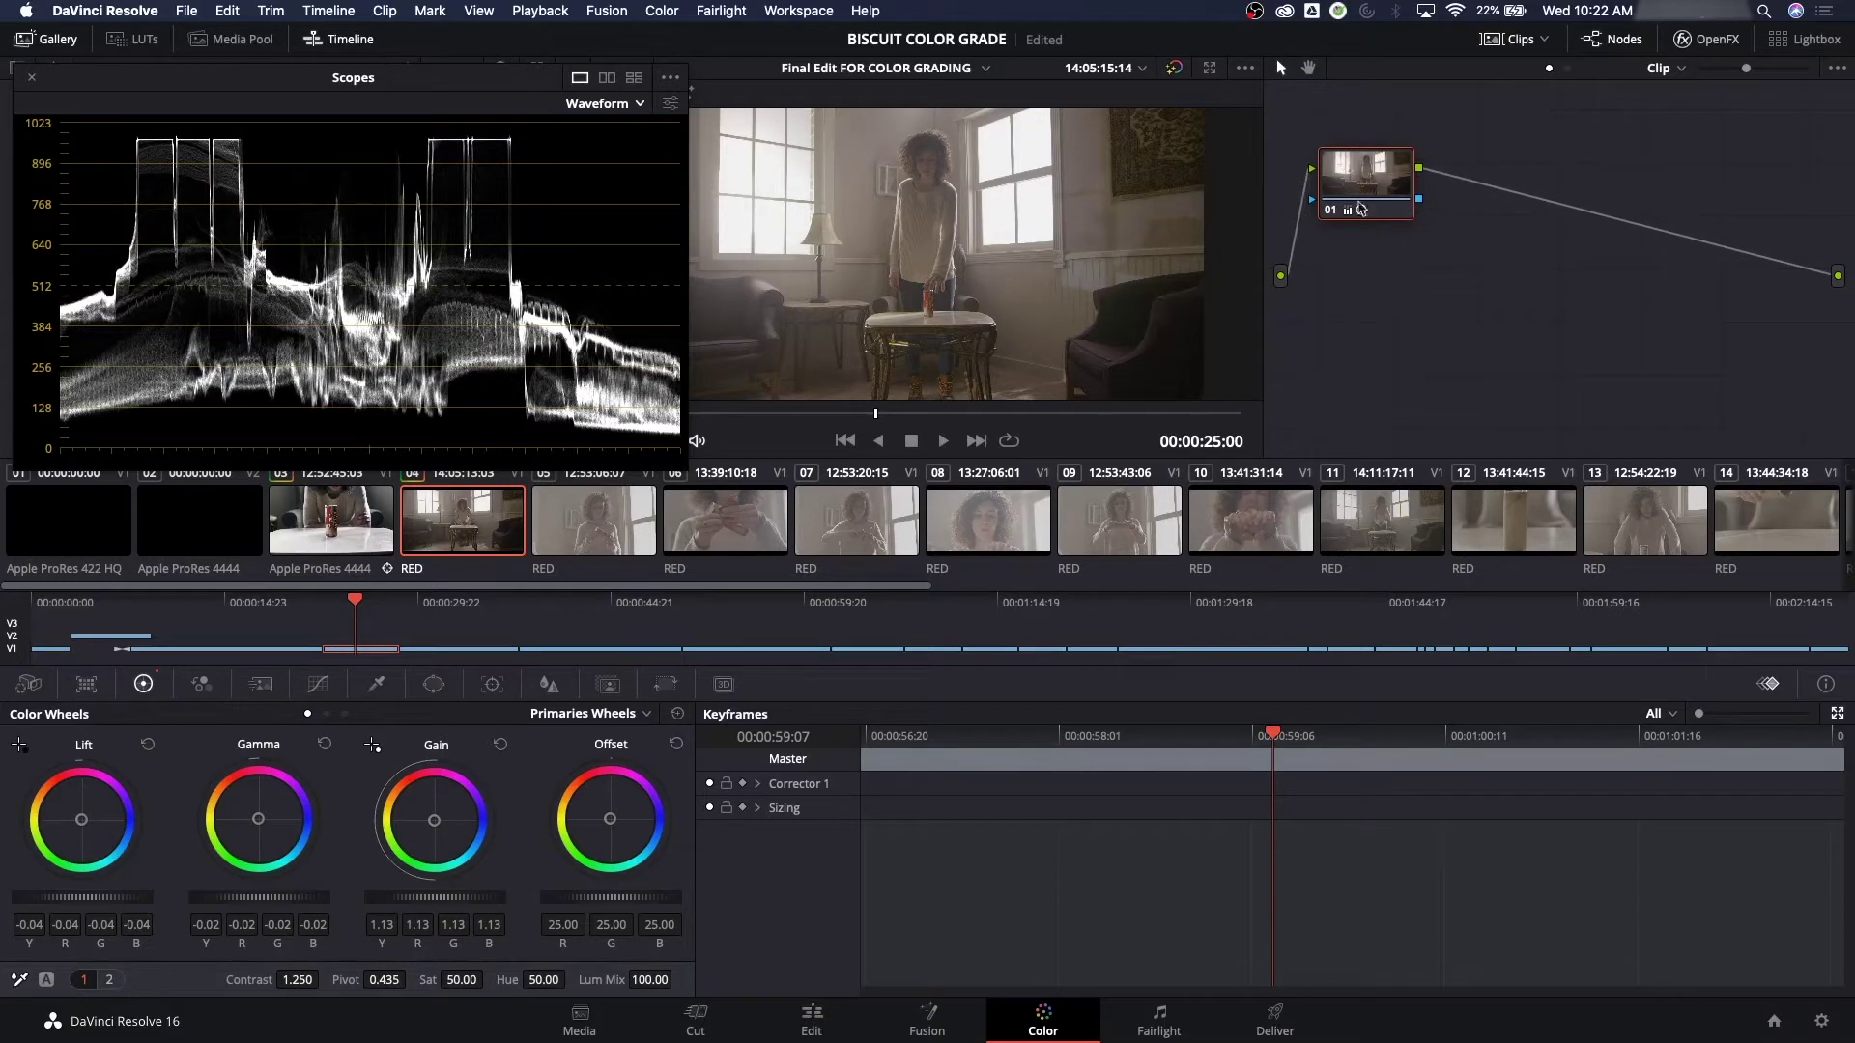
key("alt+s")
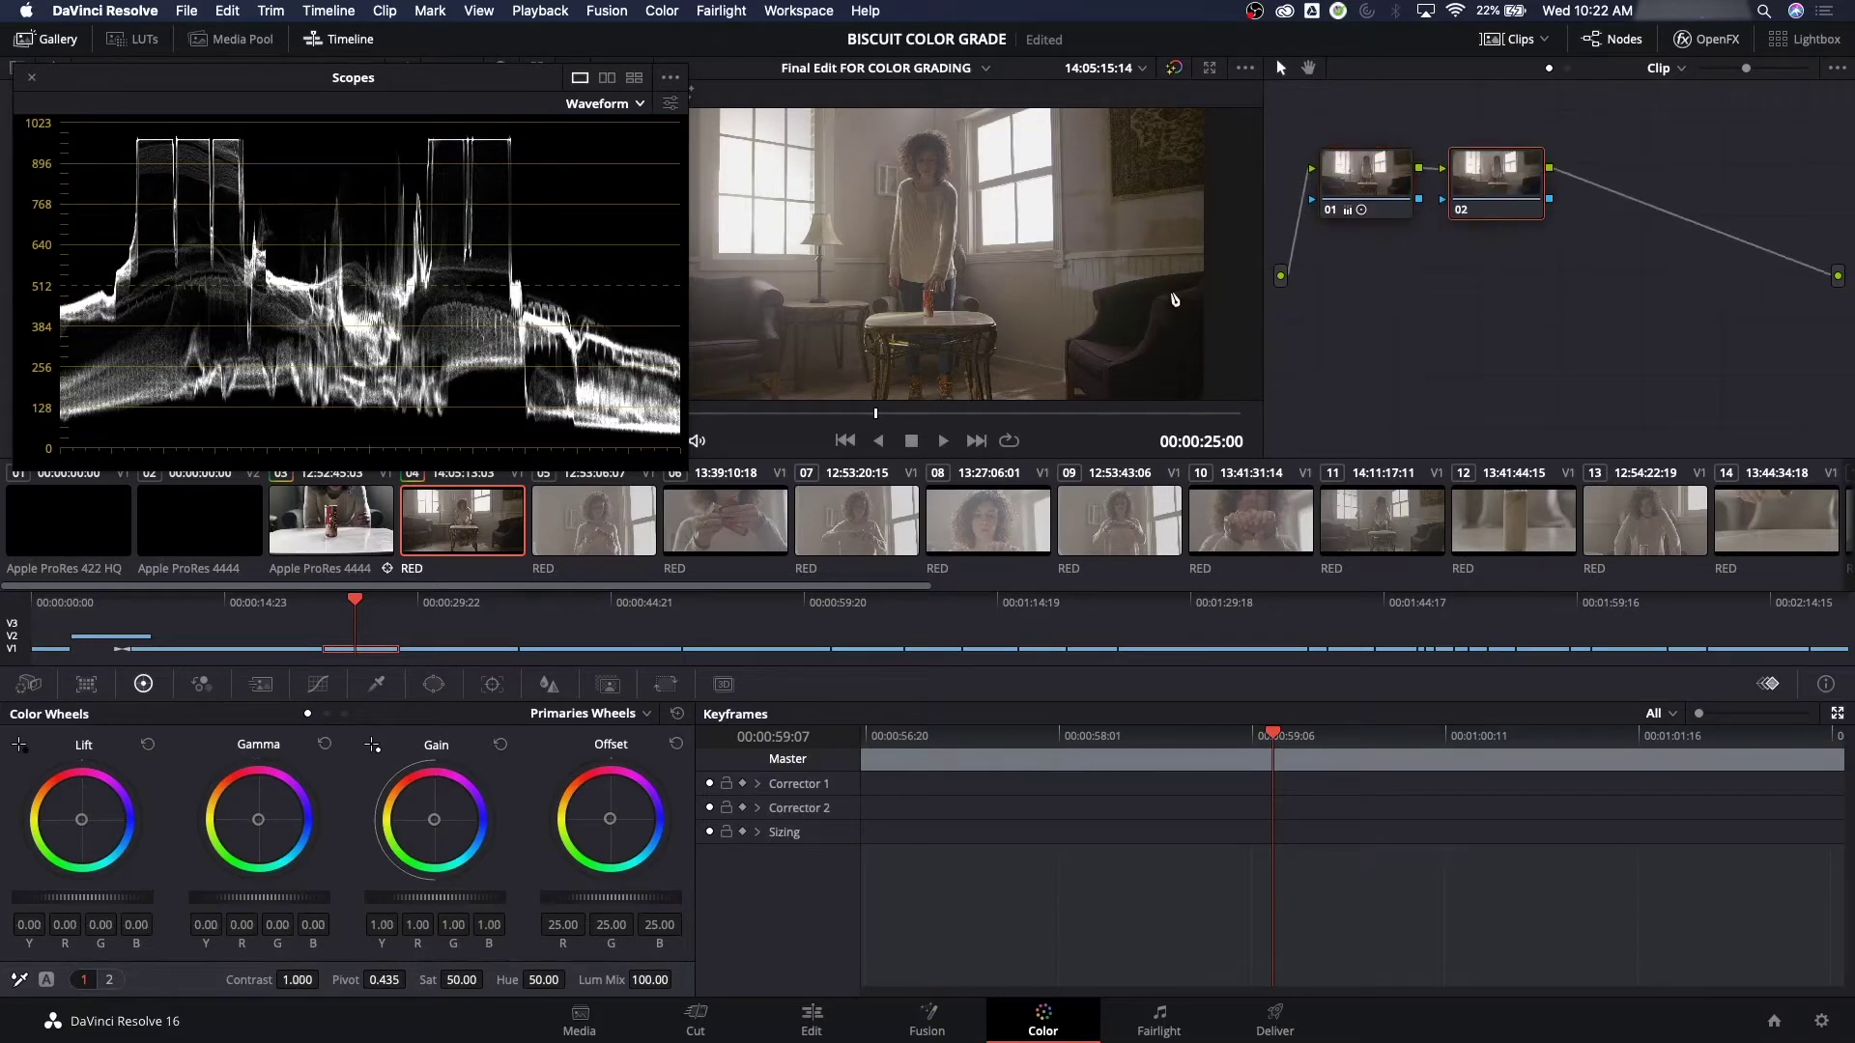
left_click(609, 105)
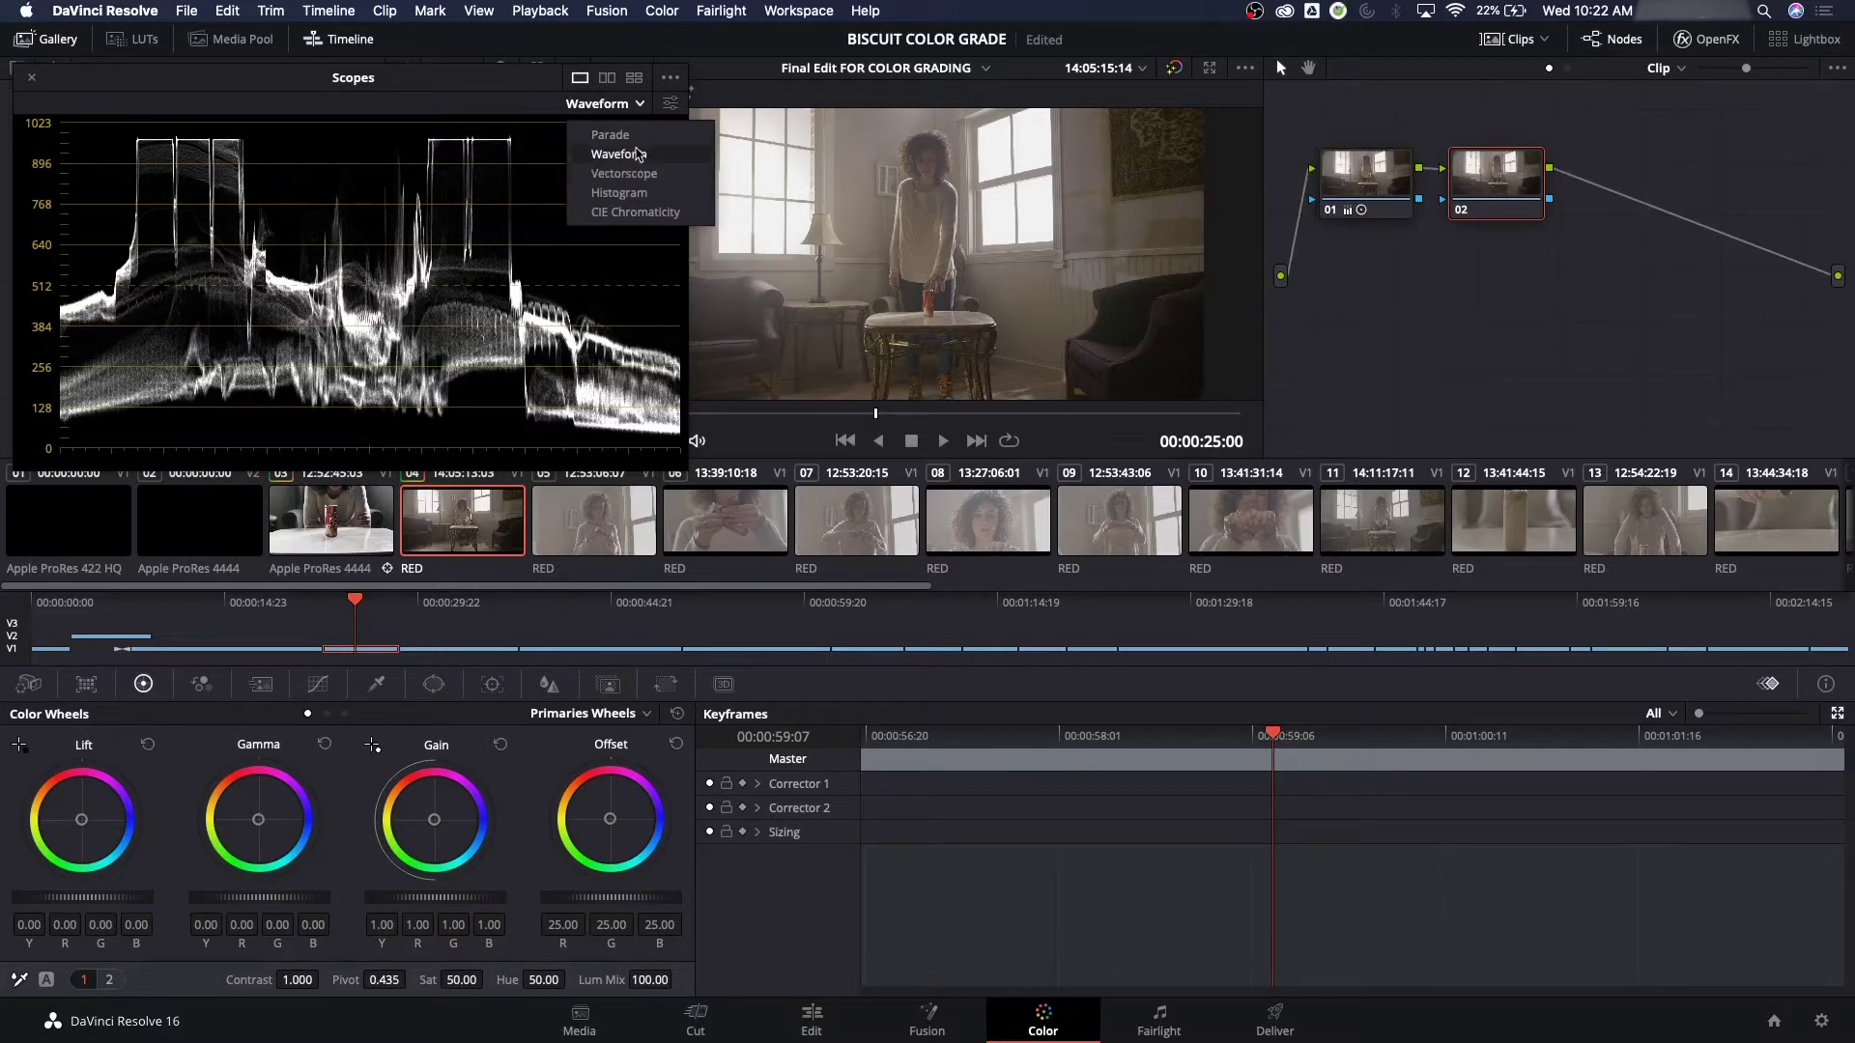
left_click(611, 135)
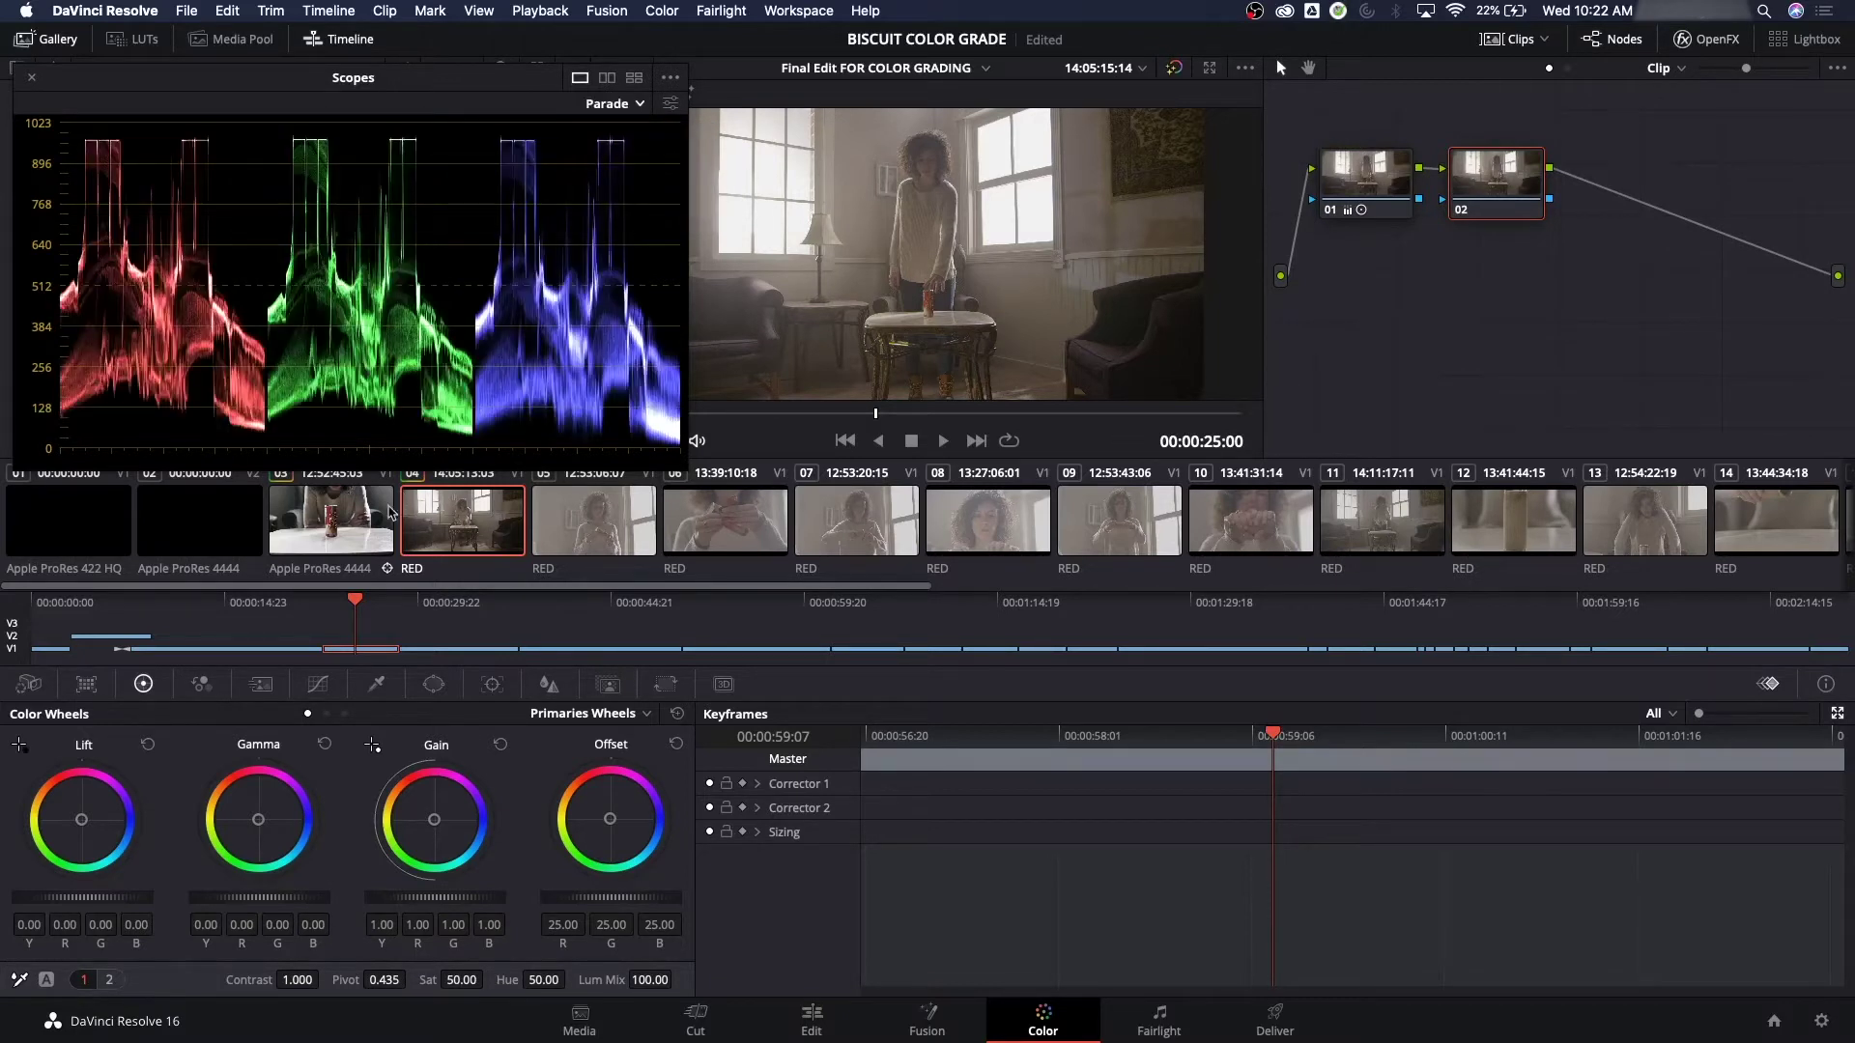
Raise the blue channel's black point and lower tones slightly in node 02's custom curve
left_click(323, 686)
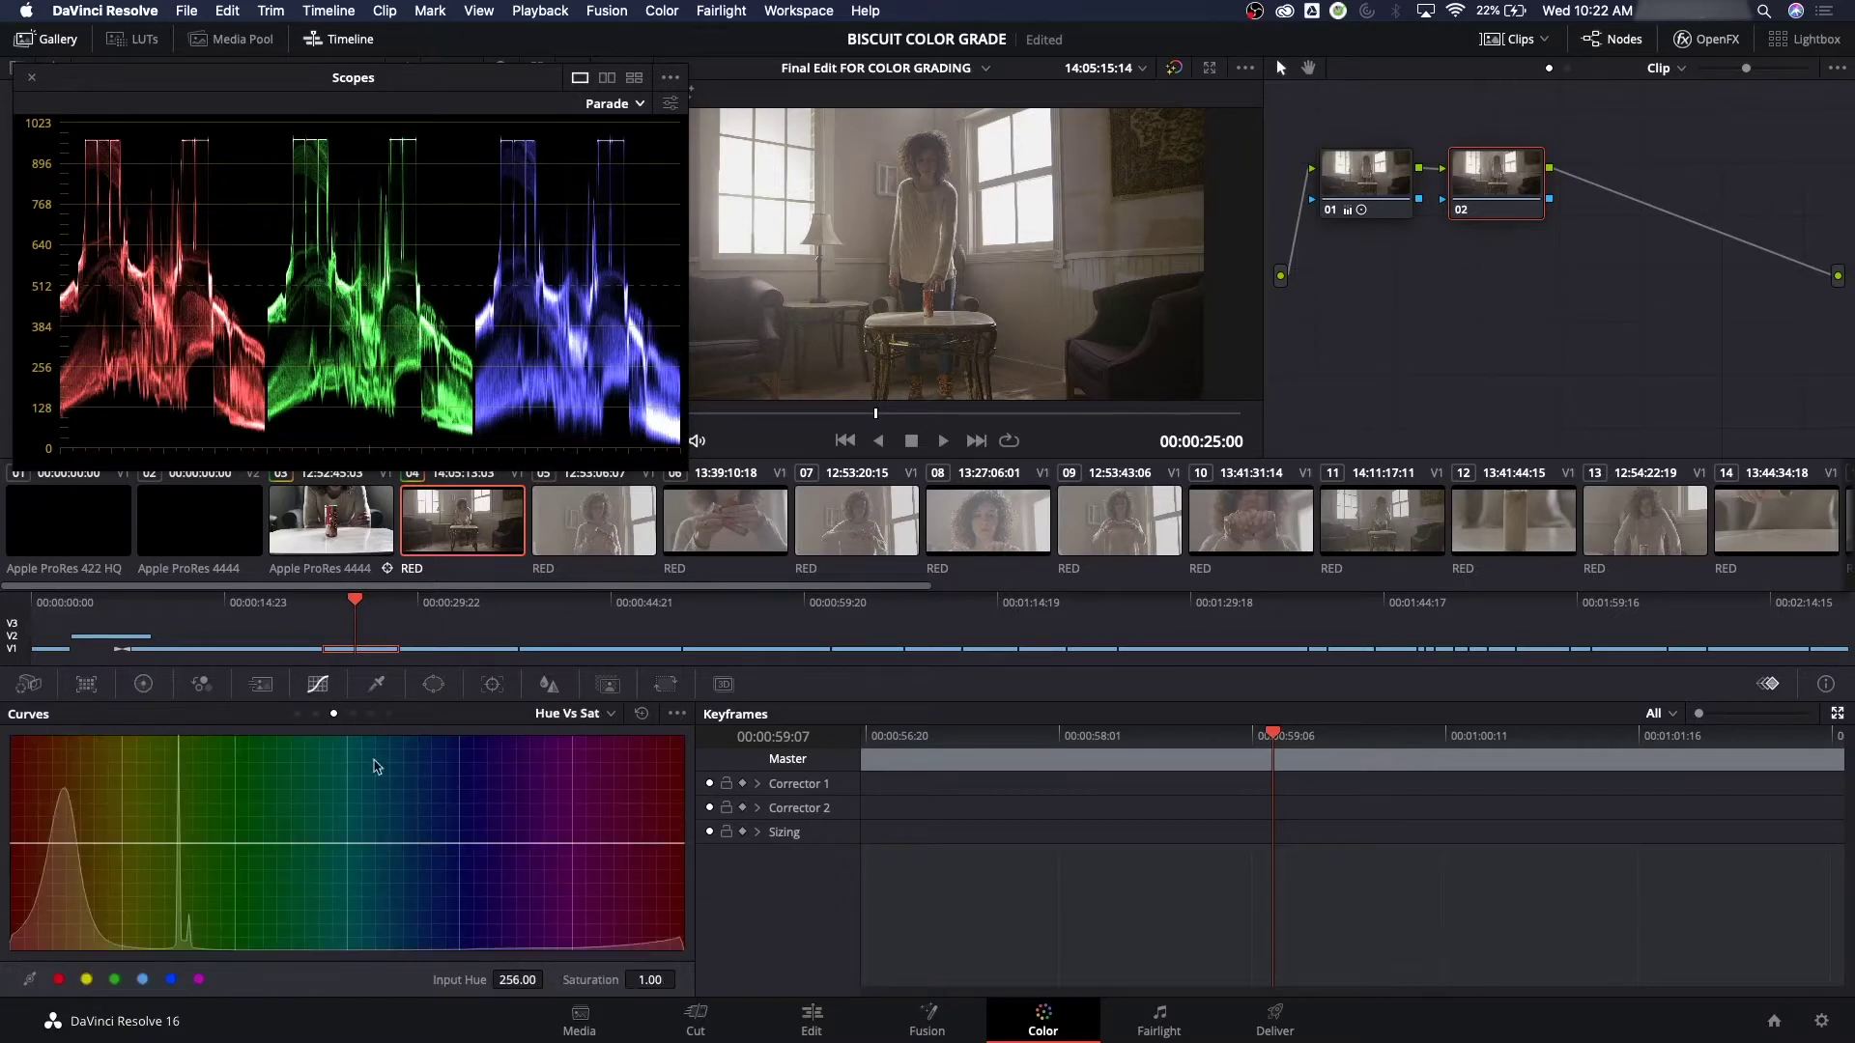
left_click(297, 714)
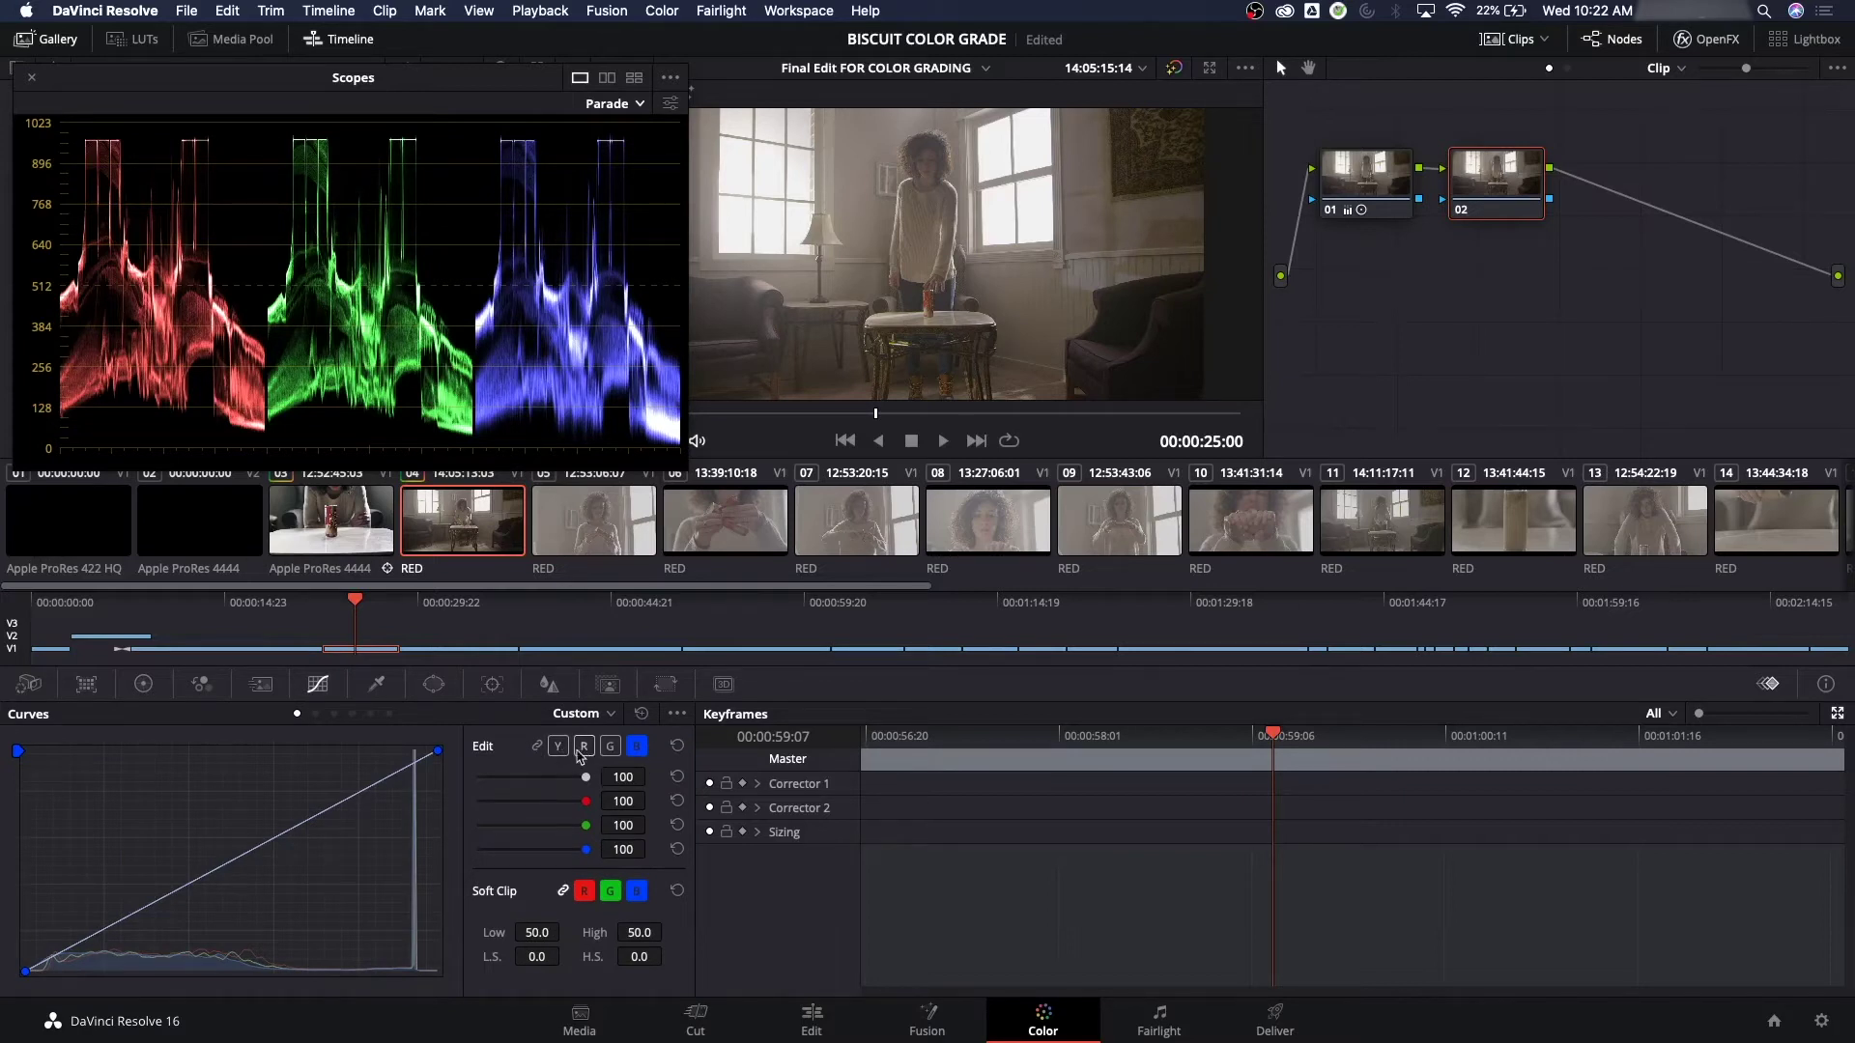
left_click_drag(22, 972, 22, 966)
left_click_drag(154, 905, 150, 900)
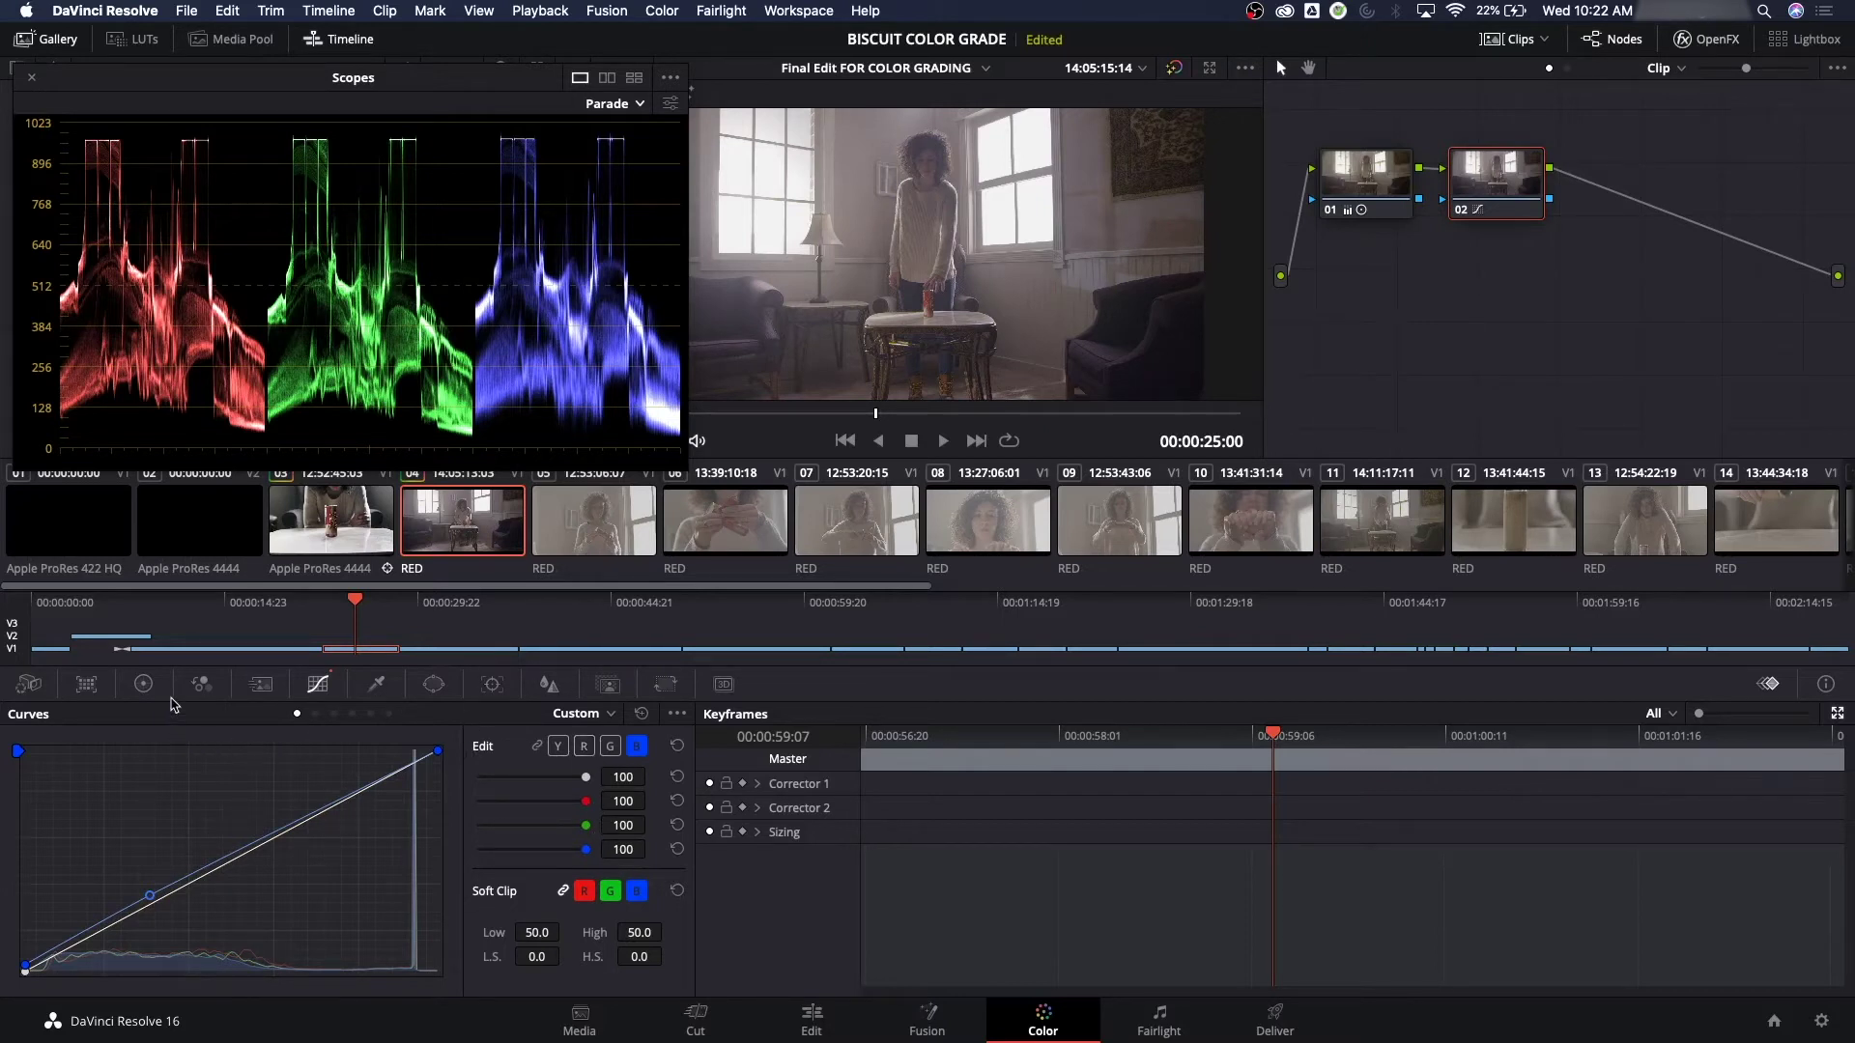
Set node 02's contrast to 1.084 and switch the scopes to Histogram
left_click(144, 685)
left_click_drag(311, 980, 335, 979)
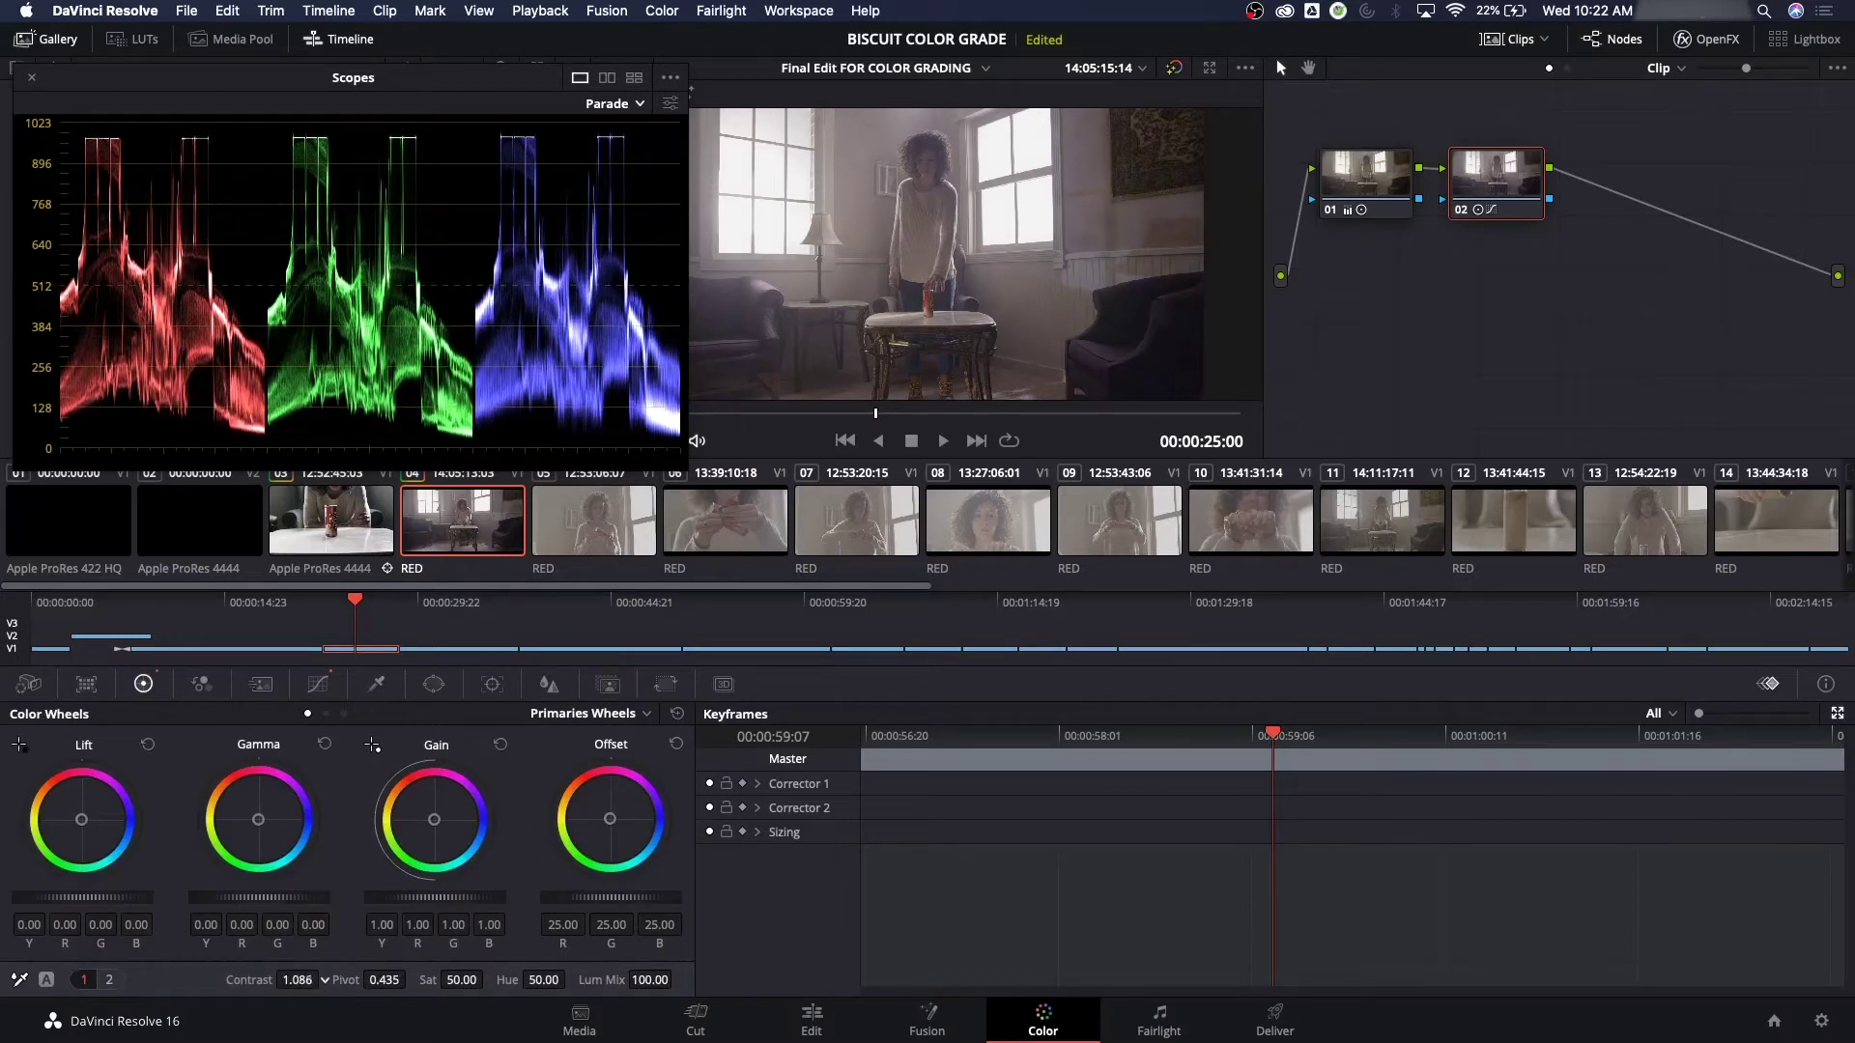
left_click(618, 103)
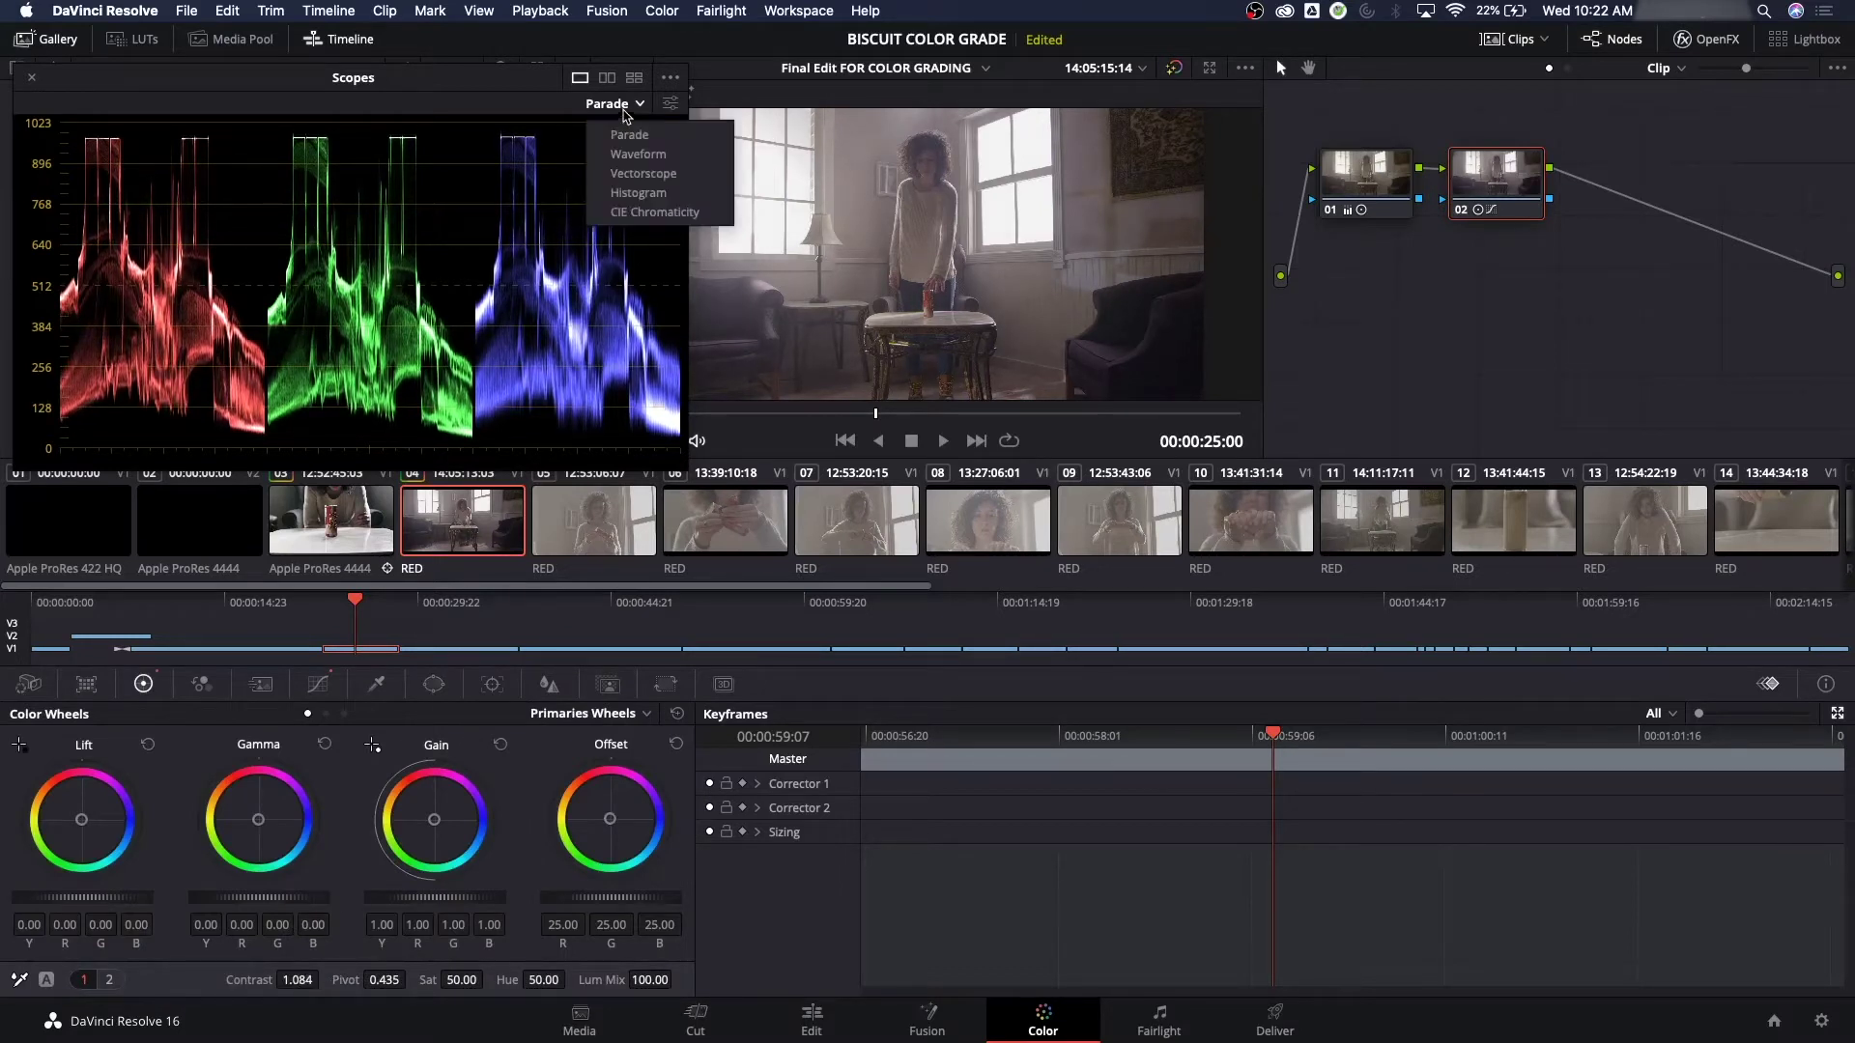
left_click(638, 197)
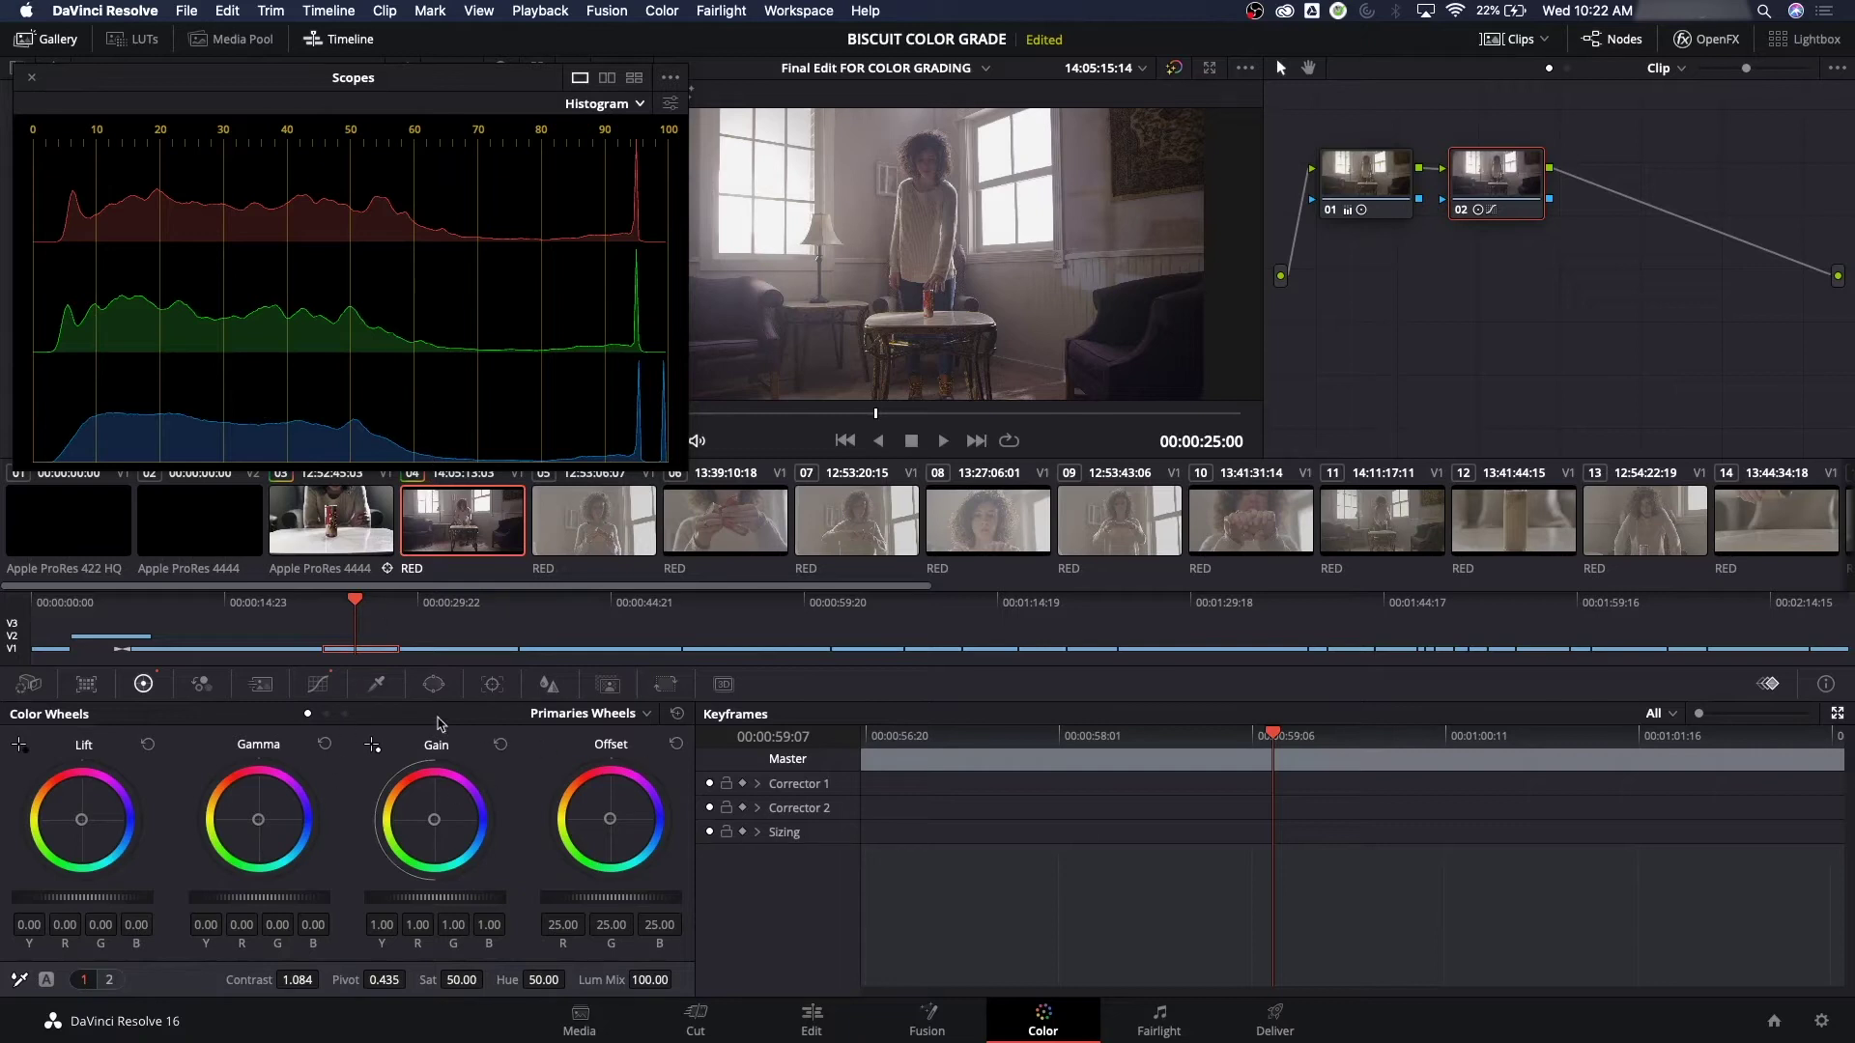
Pull the red channel's upper midtones down slightly in node 02's custom curve and close the scopes
left_click(319, 685)
left_click(583, 746)
left_click_drag(438, 754, 440, 751)
left_click_drag(318, 822, 319, 828)
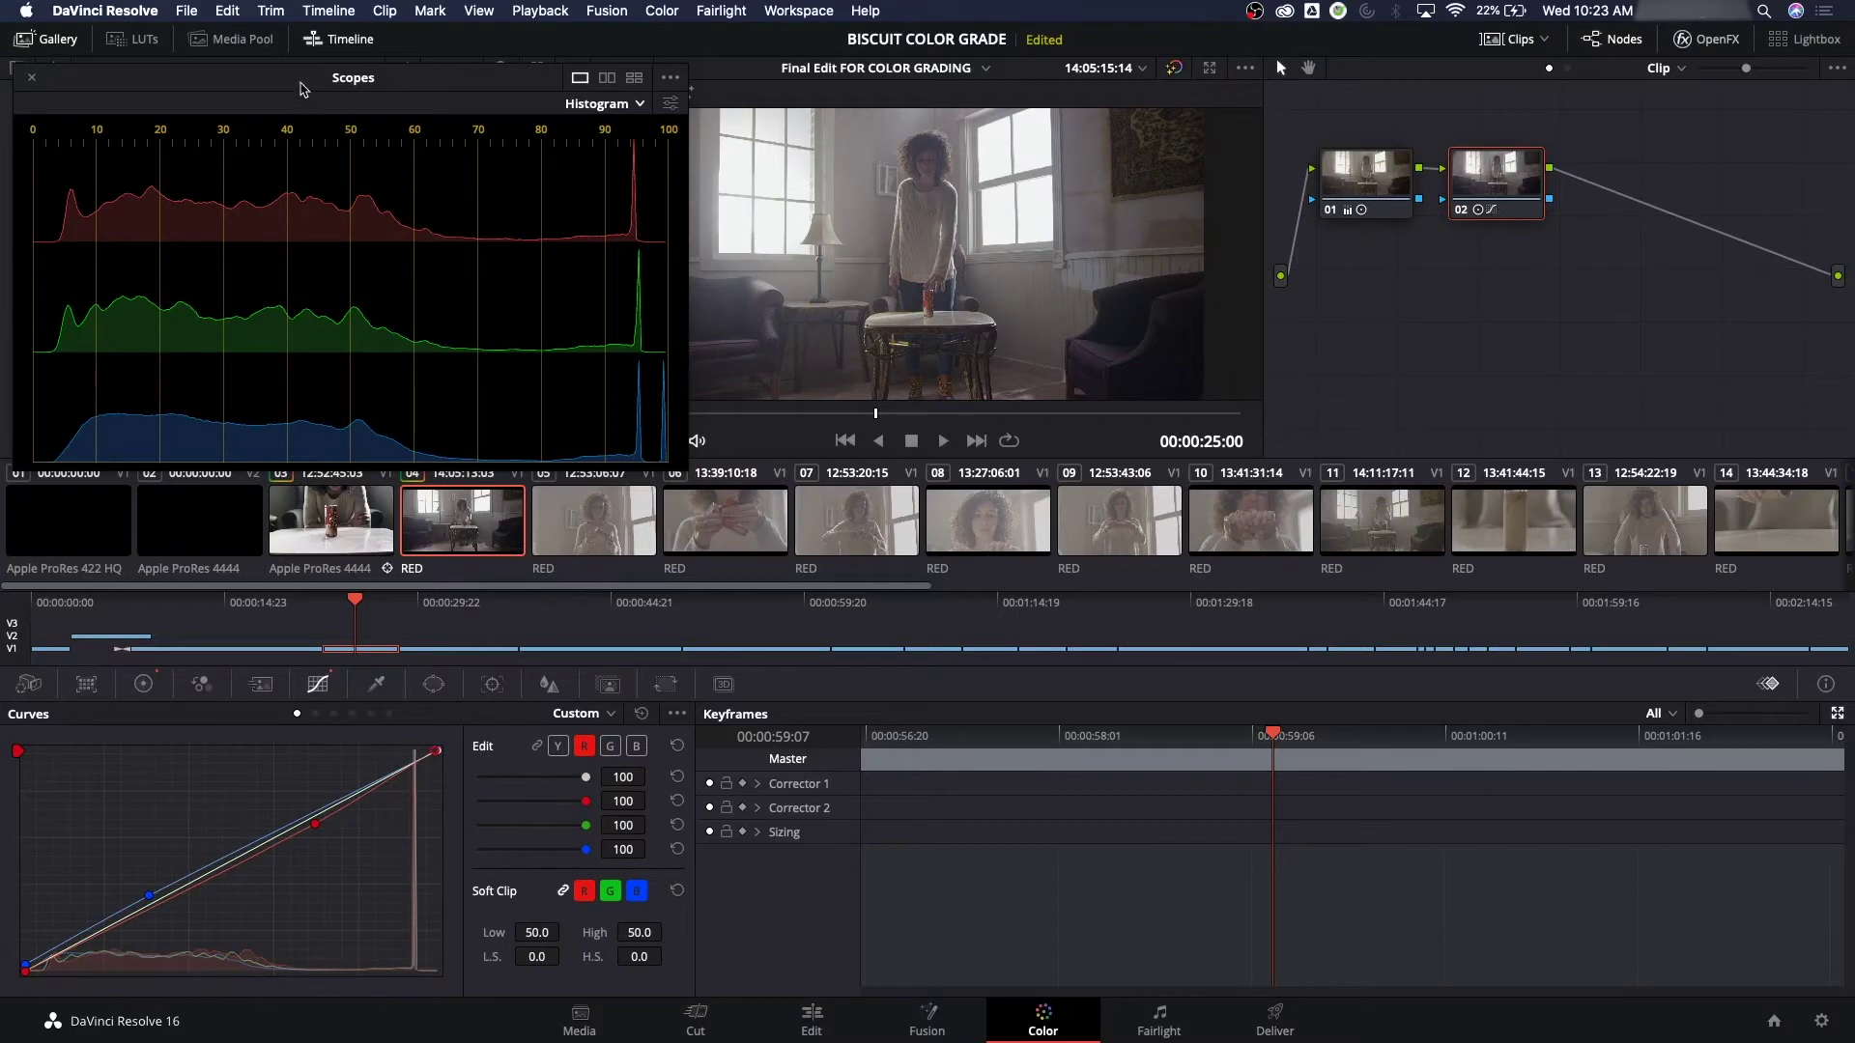
left_click_drag(304, 89, 295, 88)
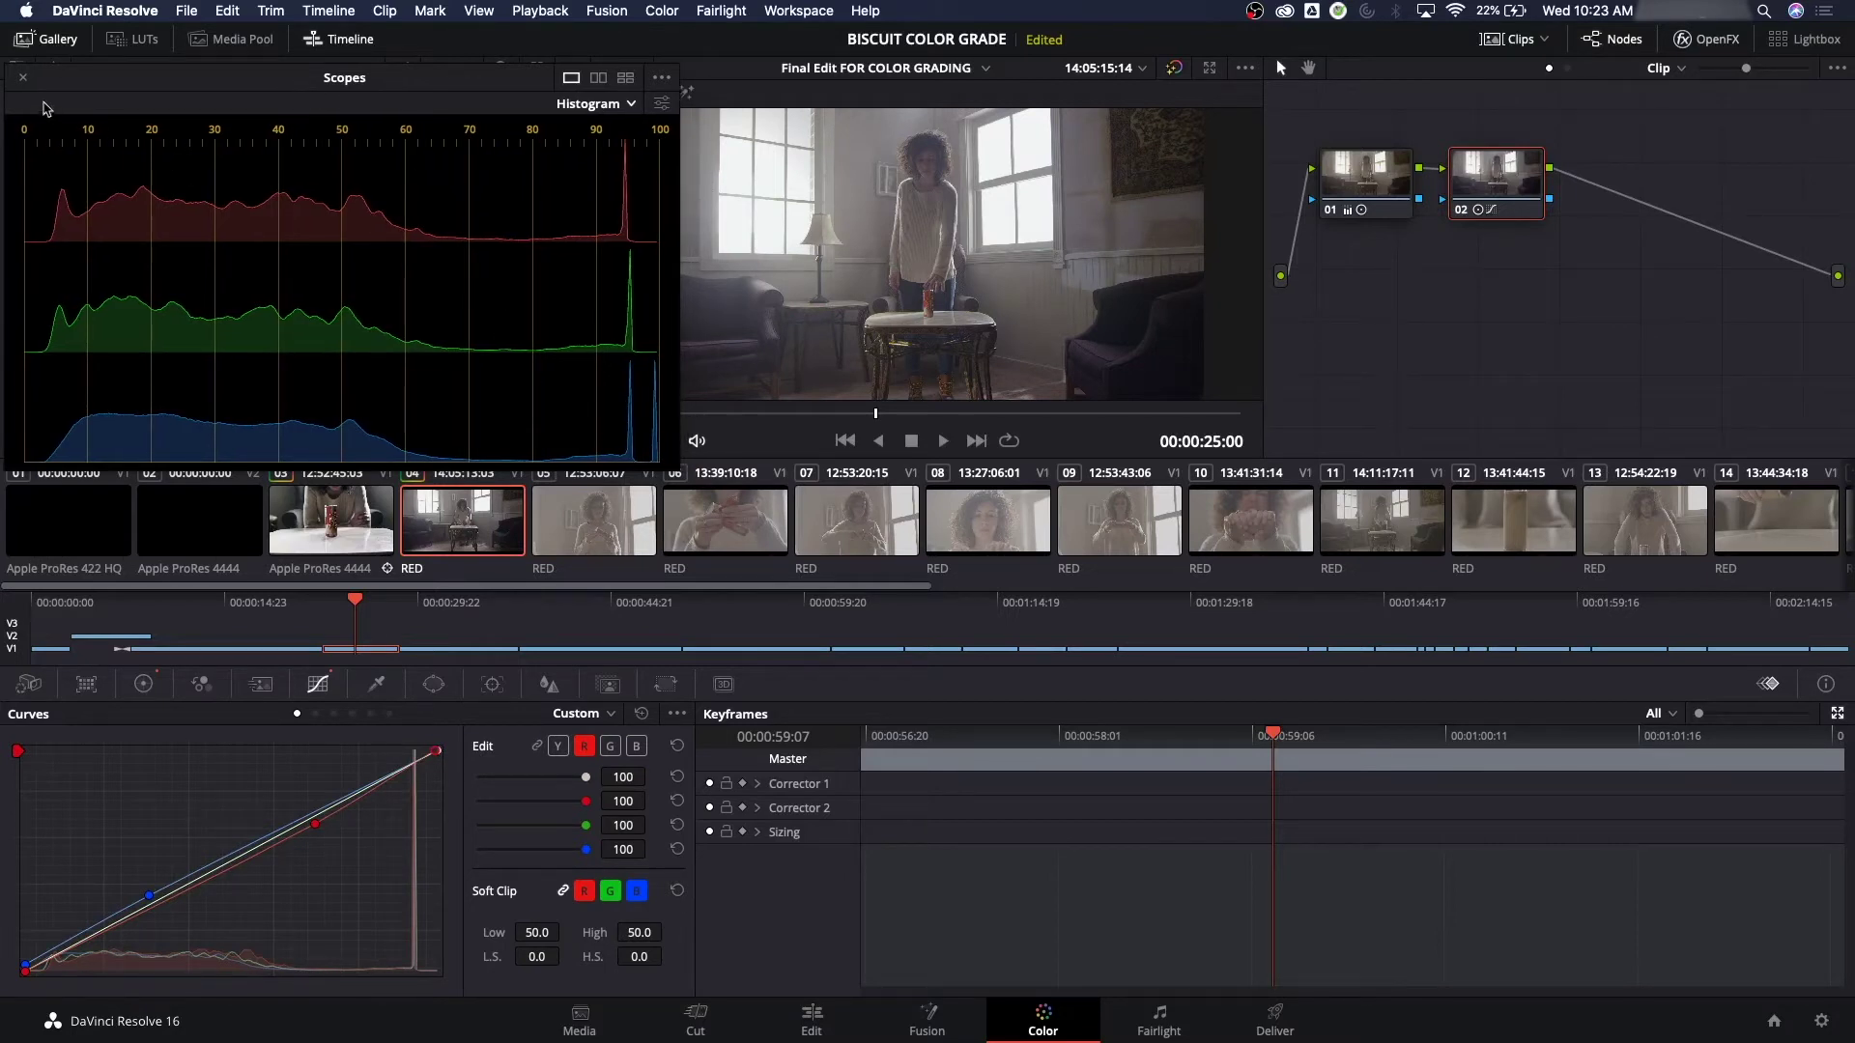
left_click(24, 79)
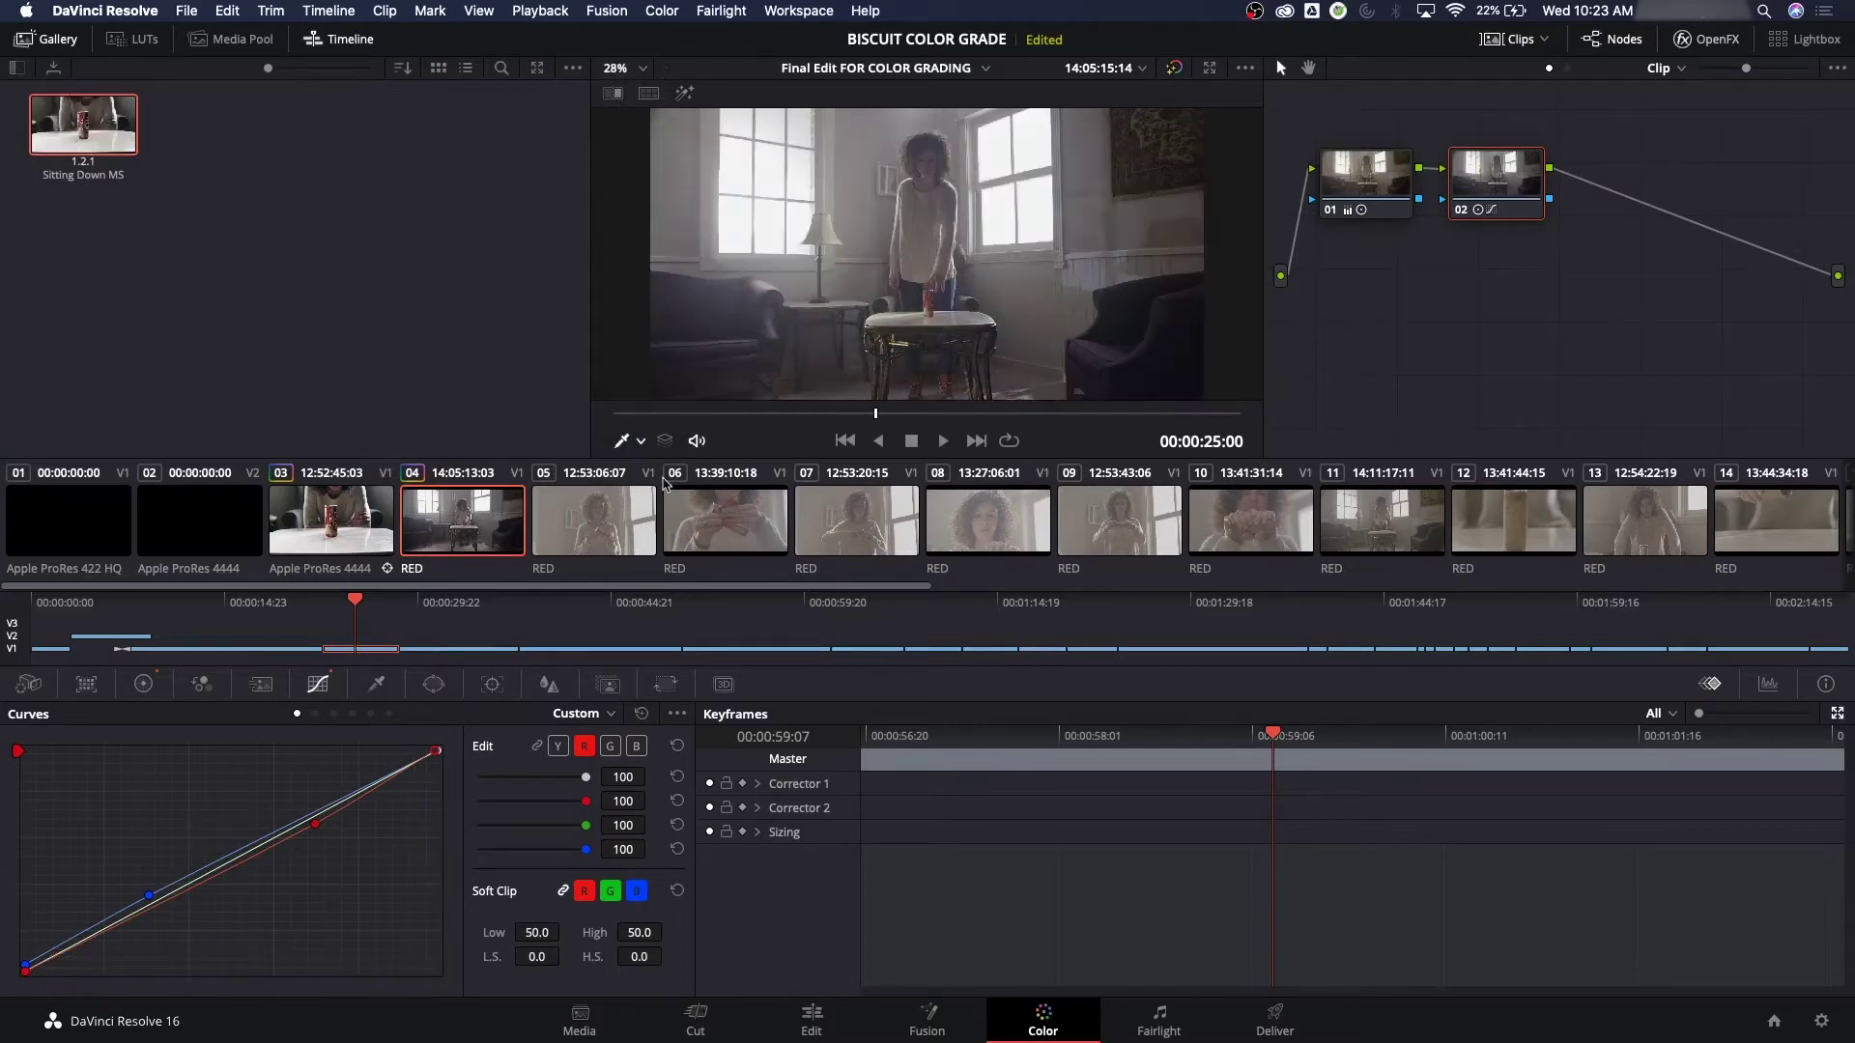
Compare clip 04 with the "Sitting Down MS" still in an image wipe, placing the divider just beside the woman
left_click(473, 553)
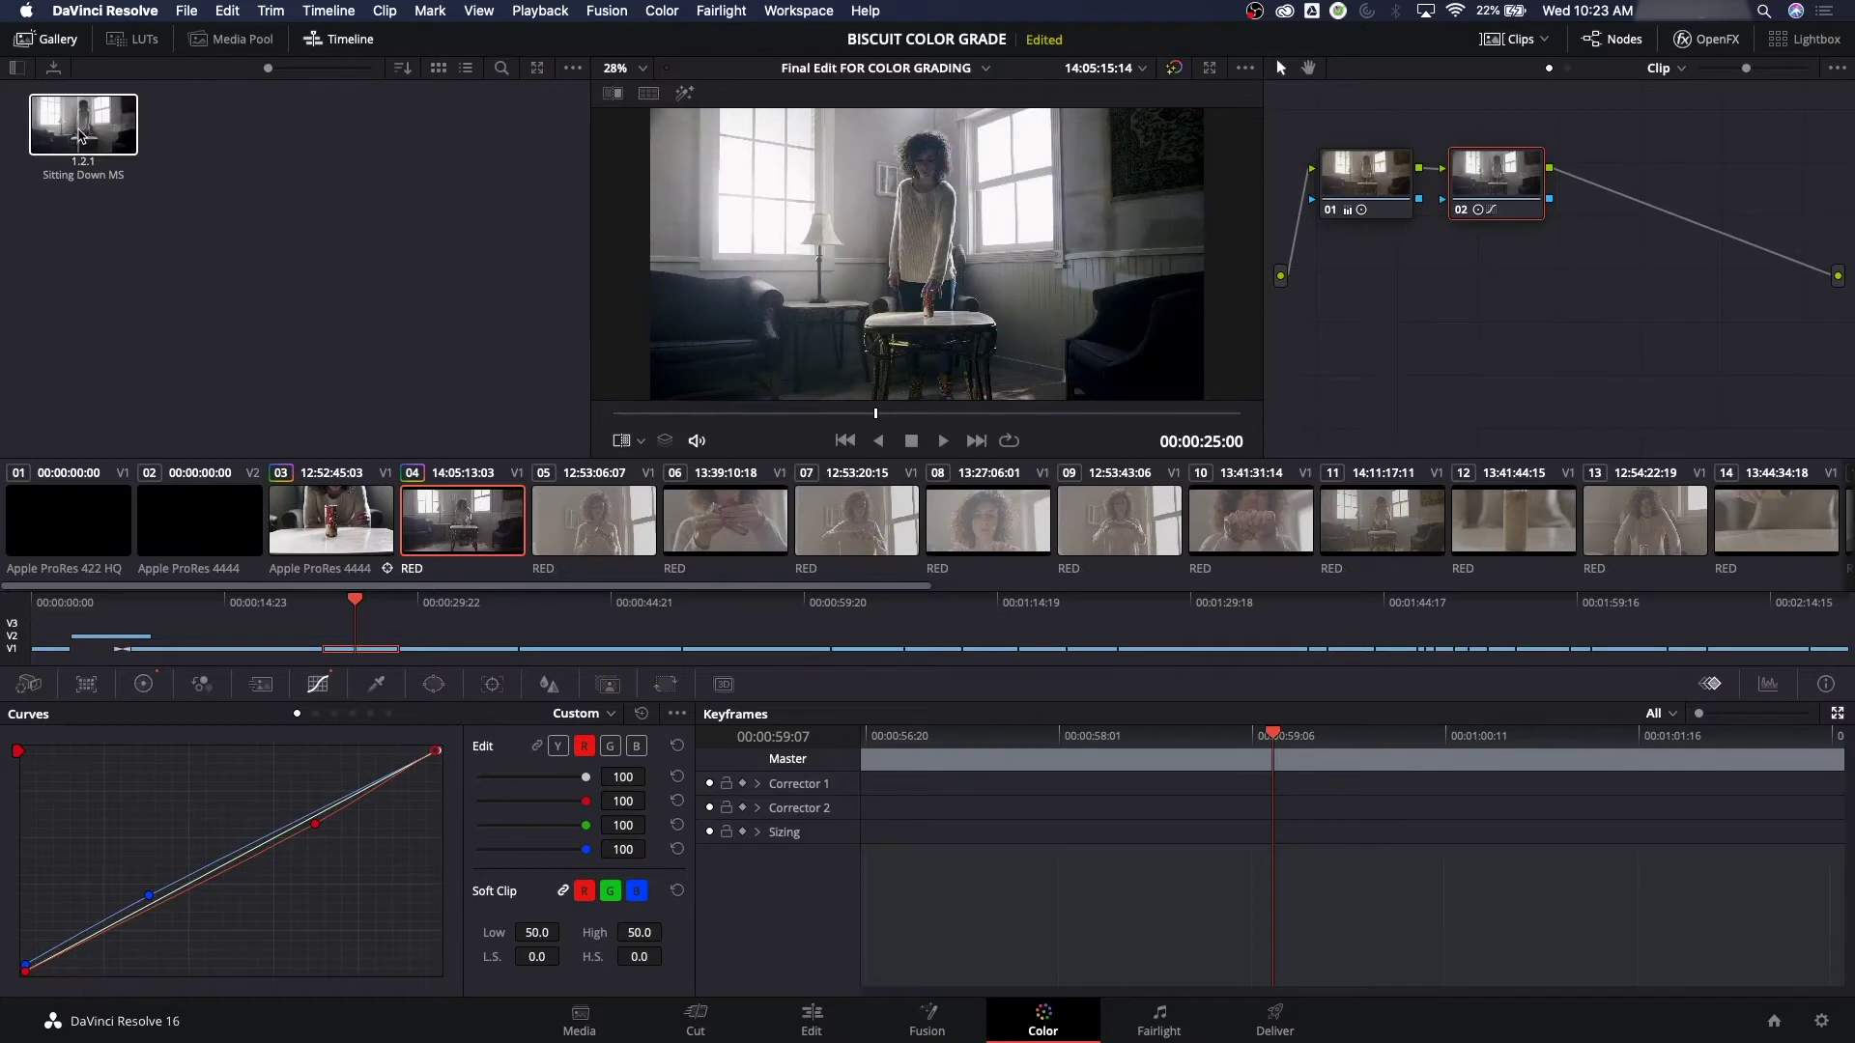
left_click(81, 126)
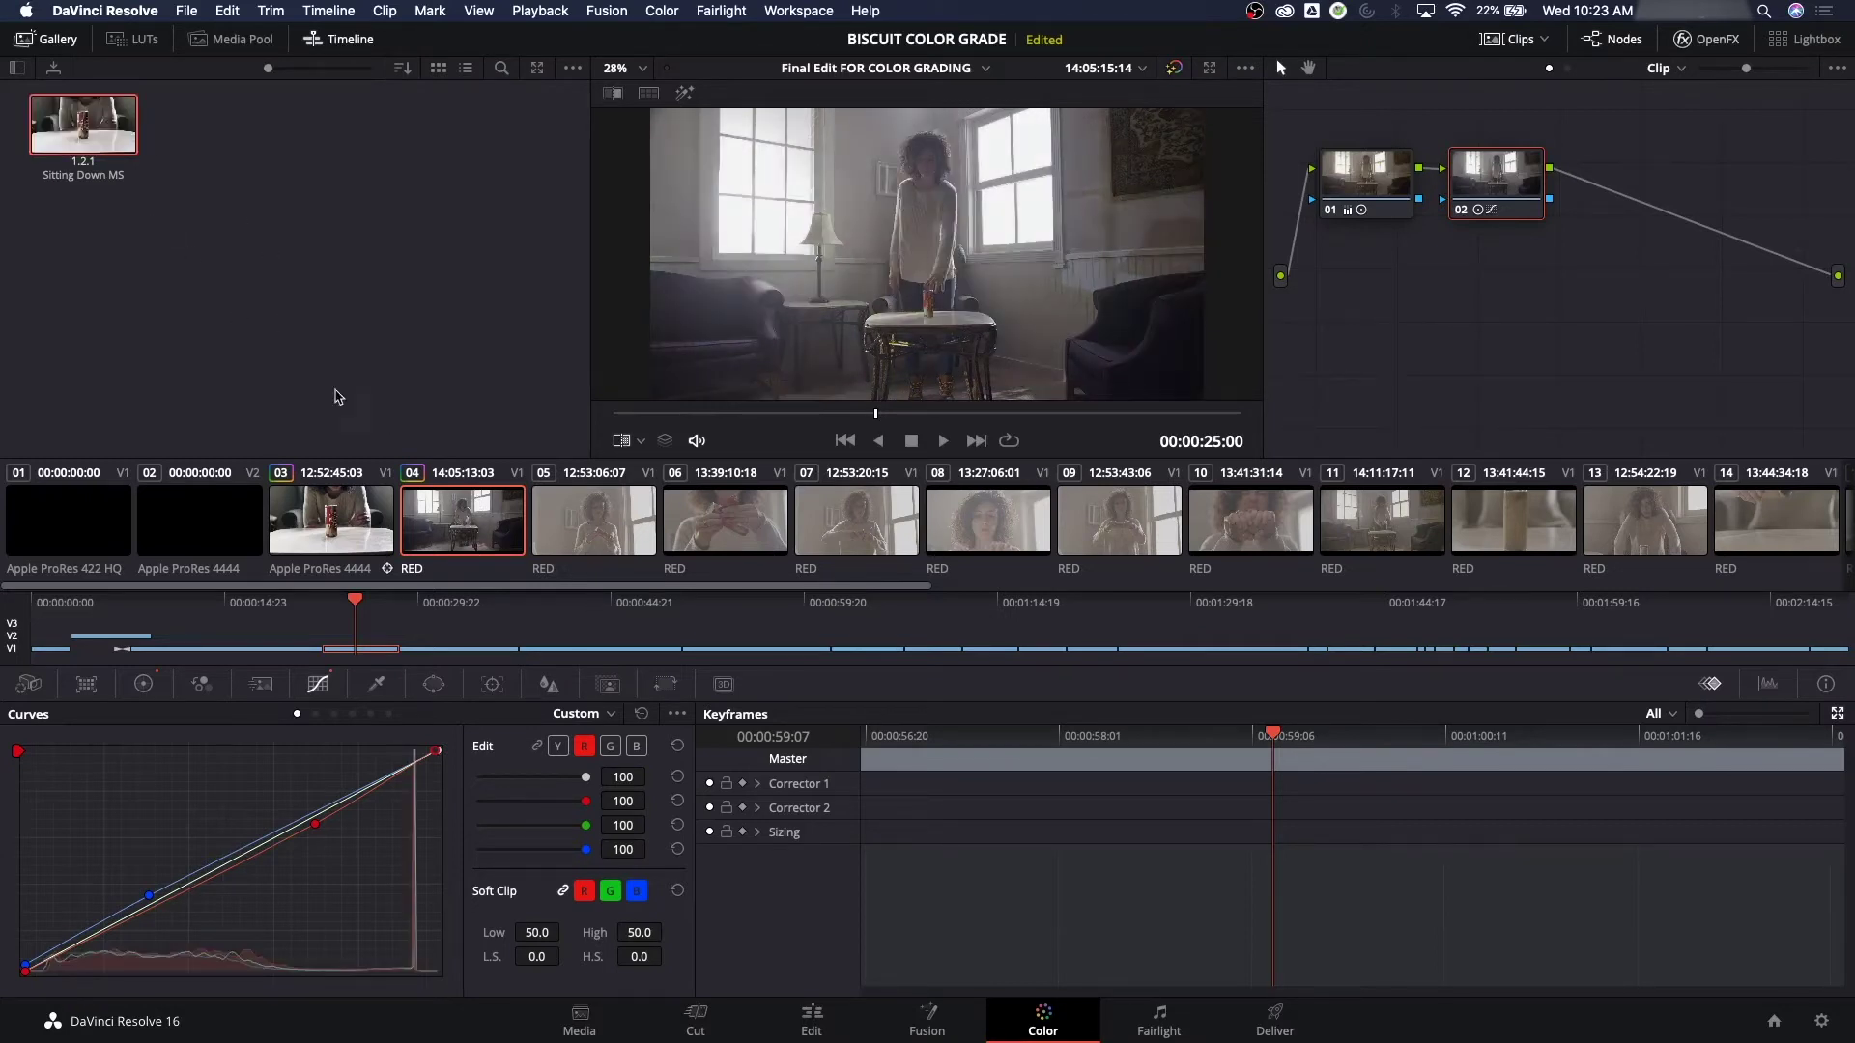
left_click(615, 95)
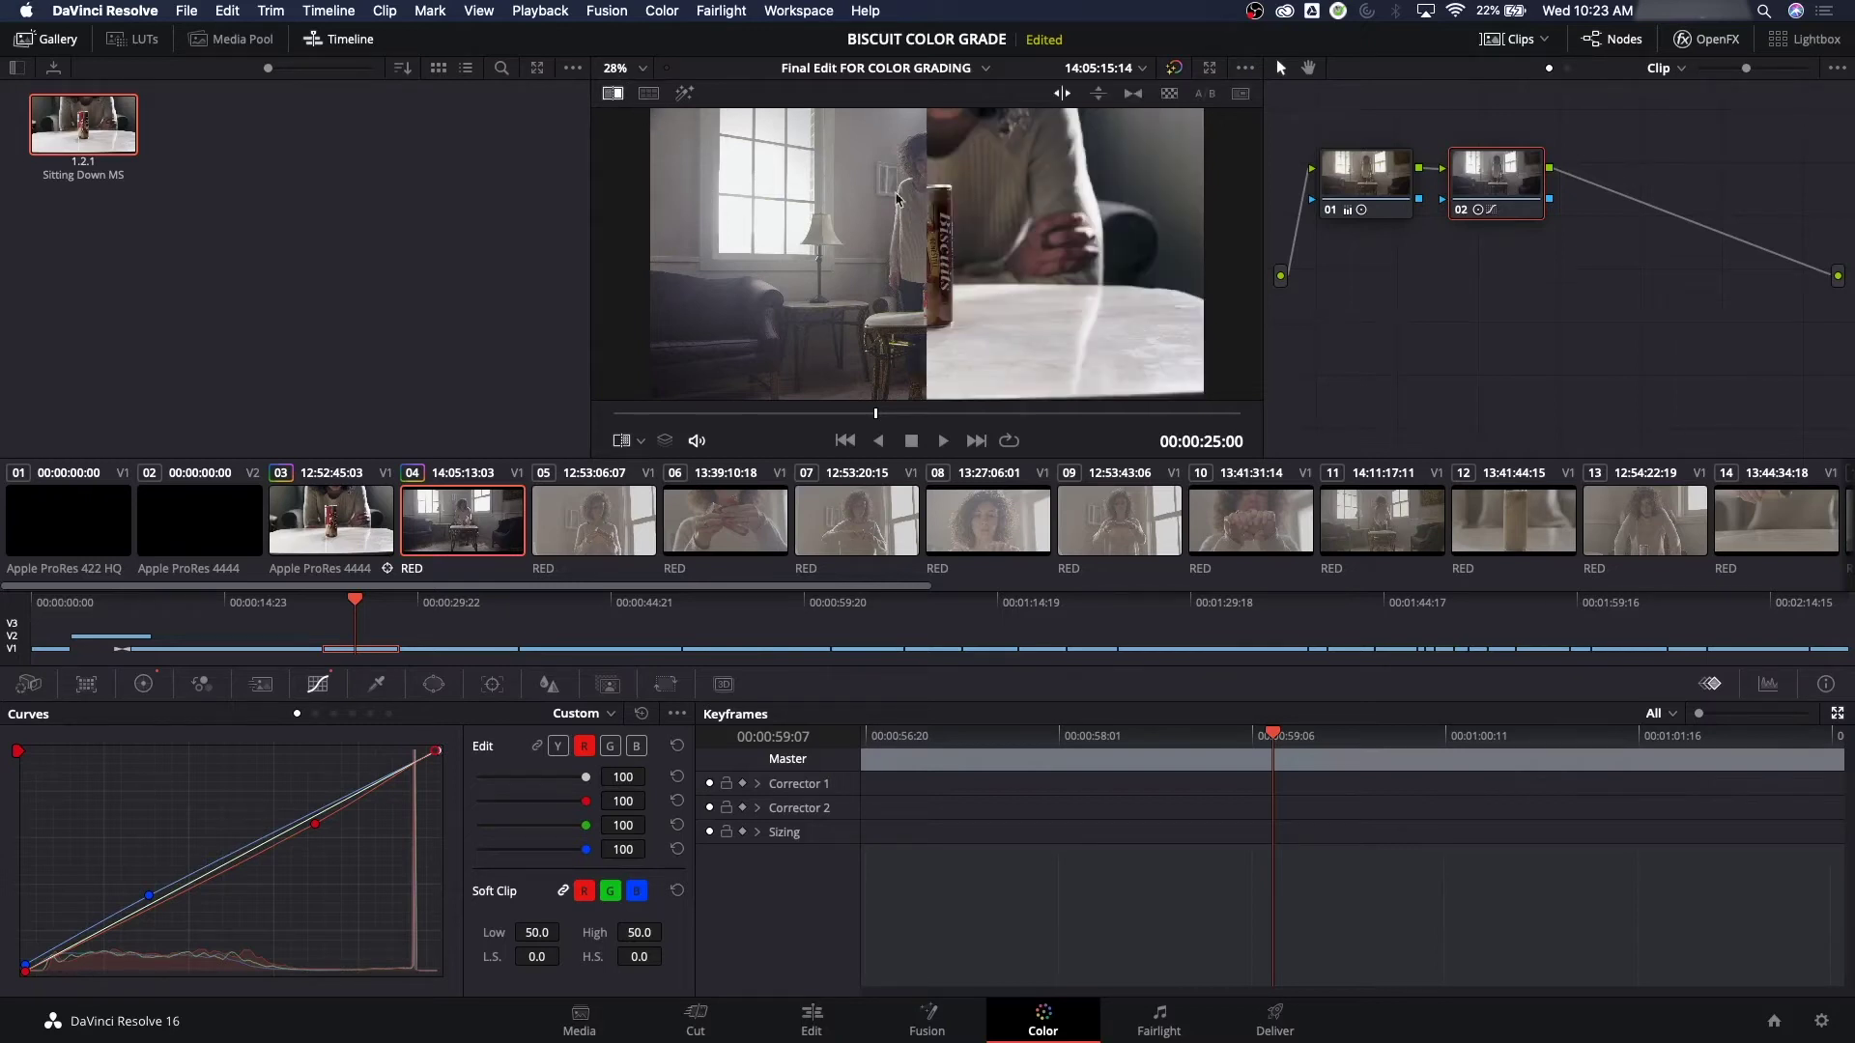
left_click_drag(923, 193, 996, 206)
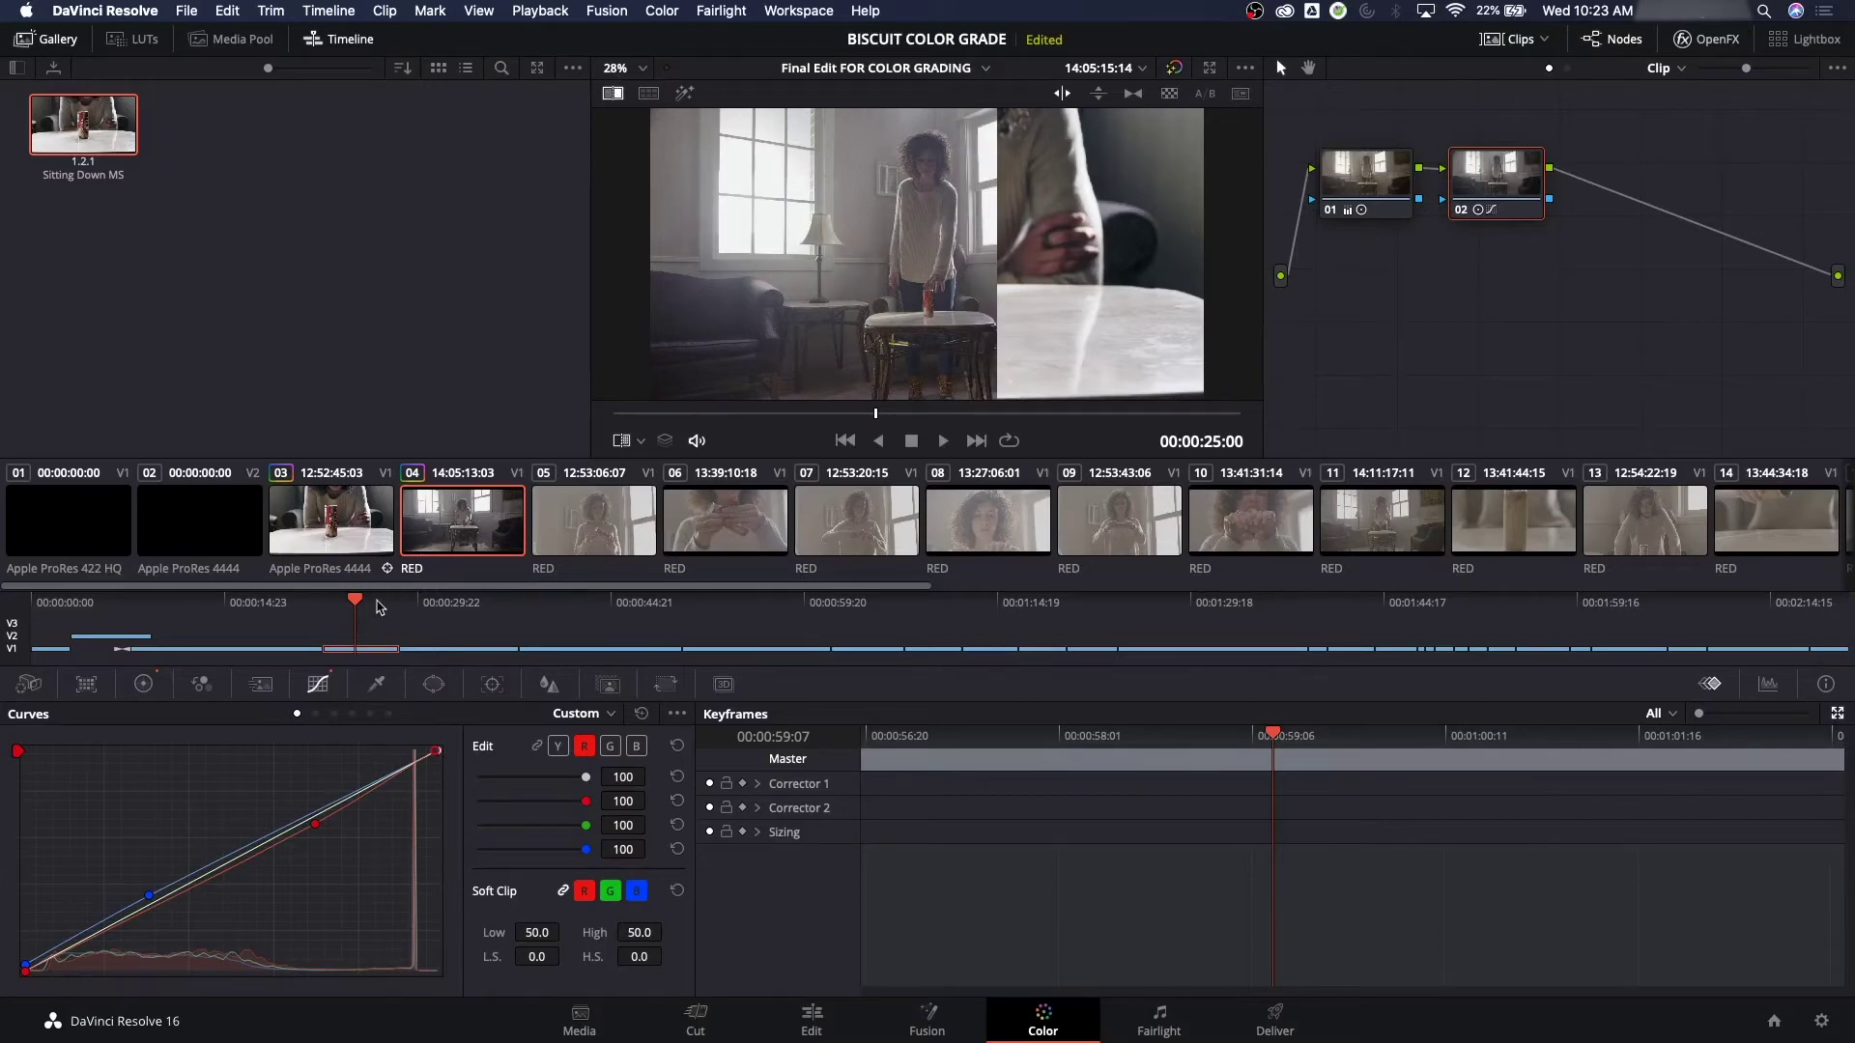
View clip 03, return to the start of clip 04 and wipe it against the still with the divider through the woman
left_click(83, 122)
key("Up")
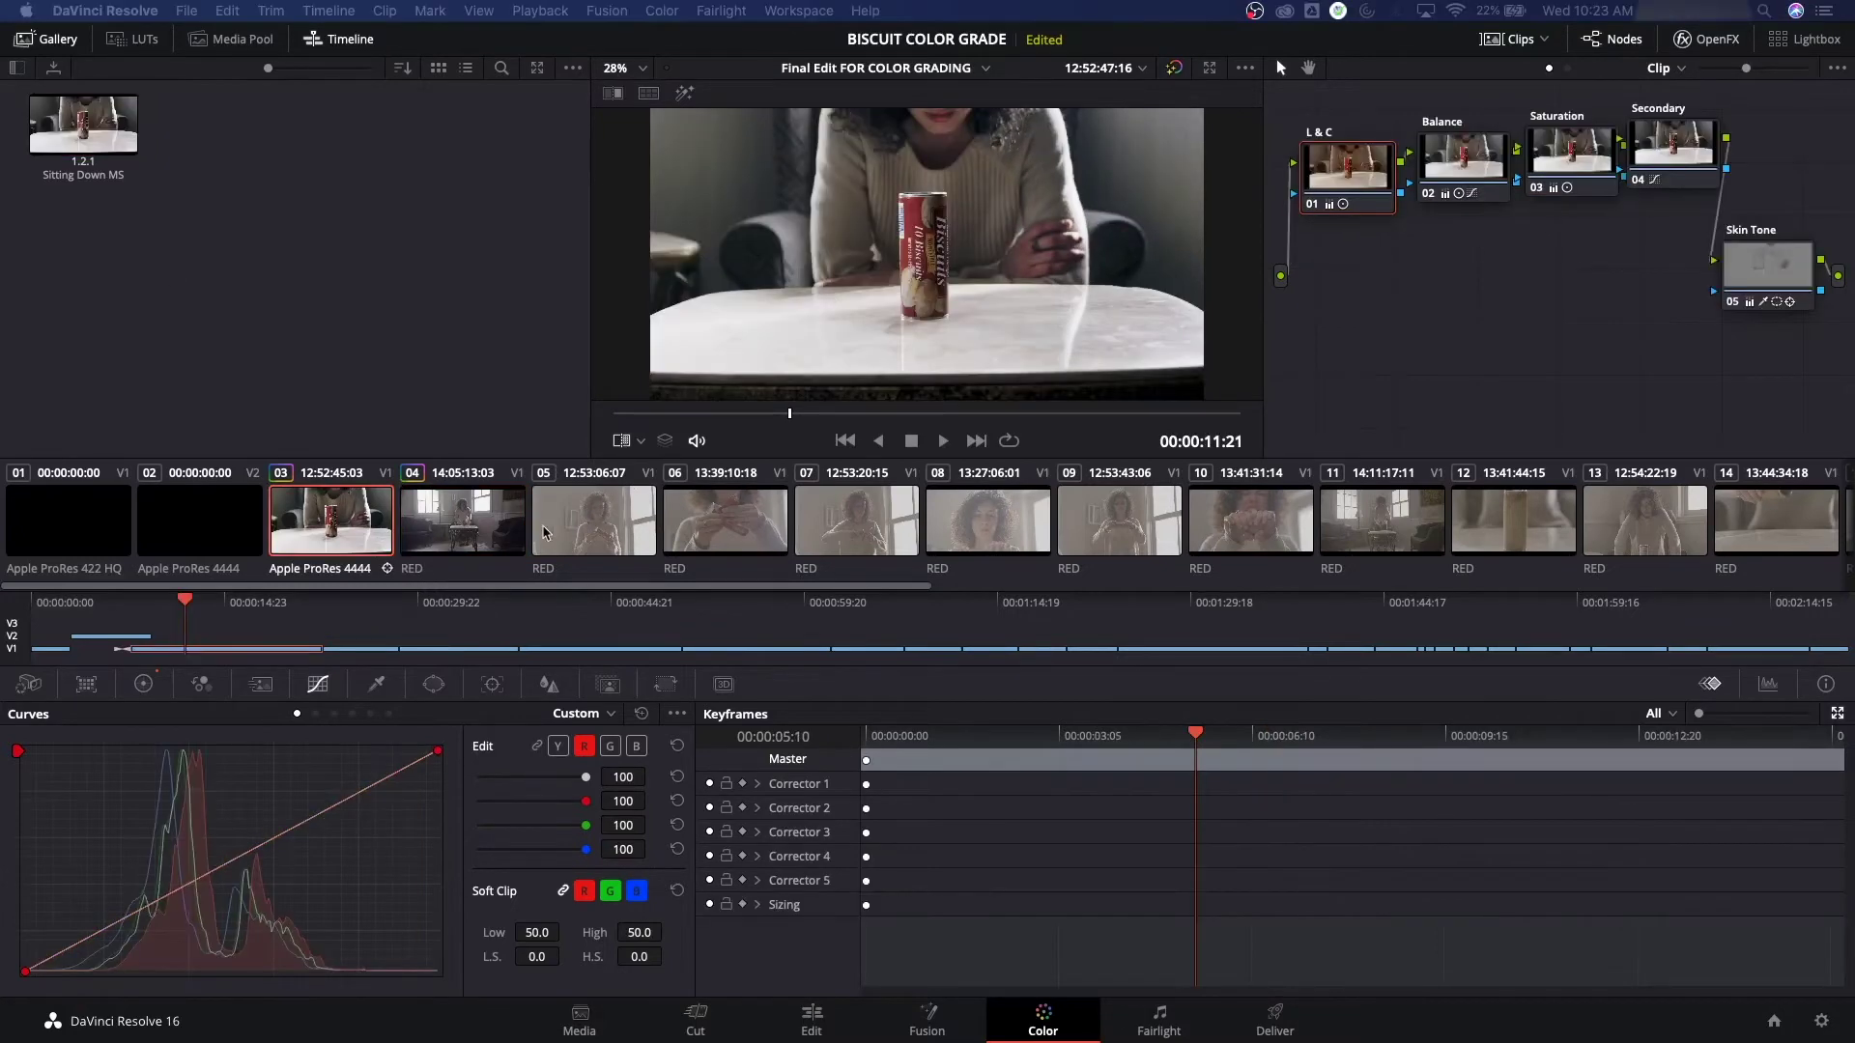
key("Down")
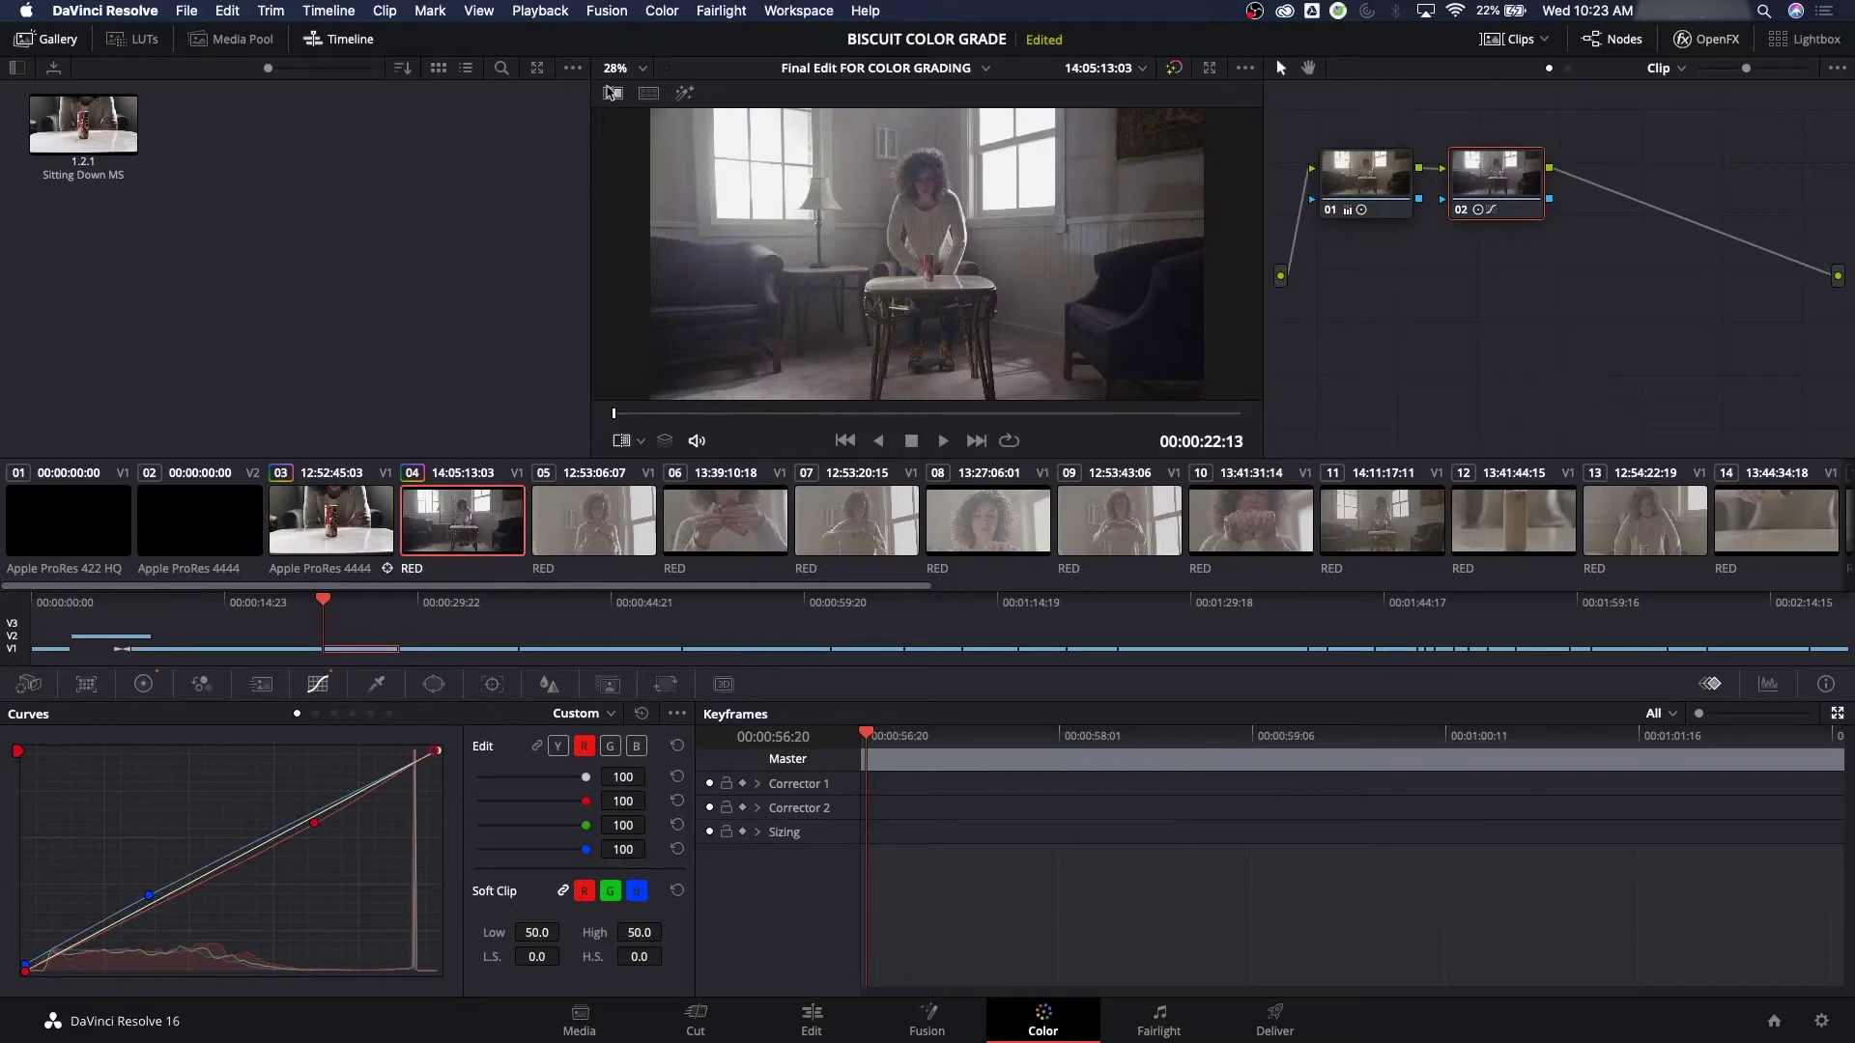
left_click(613, 93)
left_click_drag(954, 216, 915, 204)
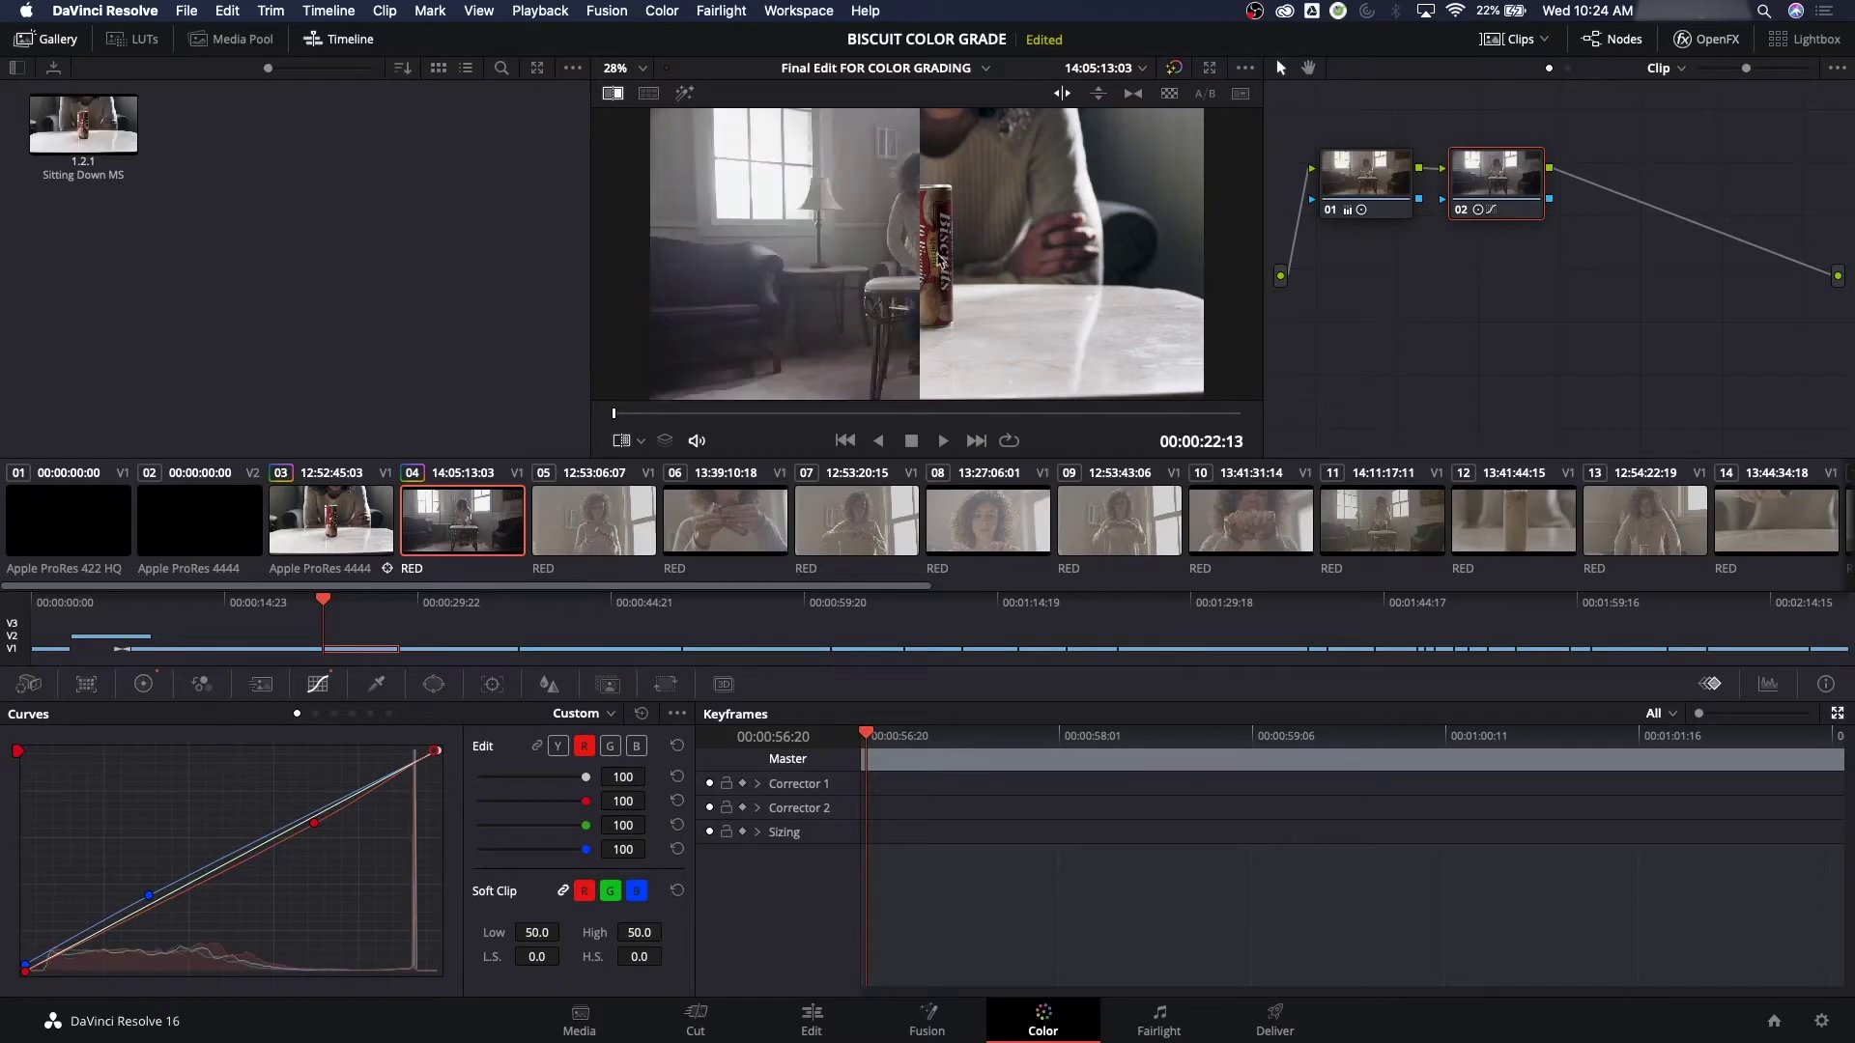
Turn off the image wipe and delete the "Sitting Down MS" still from the gallery
left_click(616, 95)
left_click(109, 145)
double_click(111, 176)
left_click(129, 176)
left_click_drag(128, 176, 24, 175)
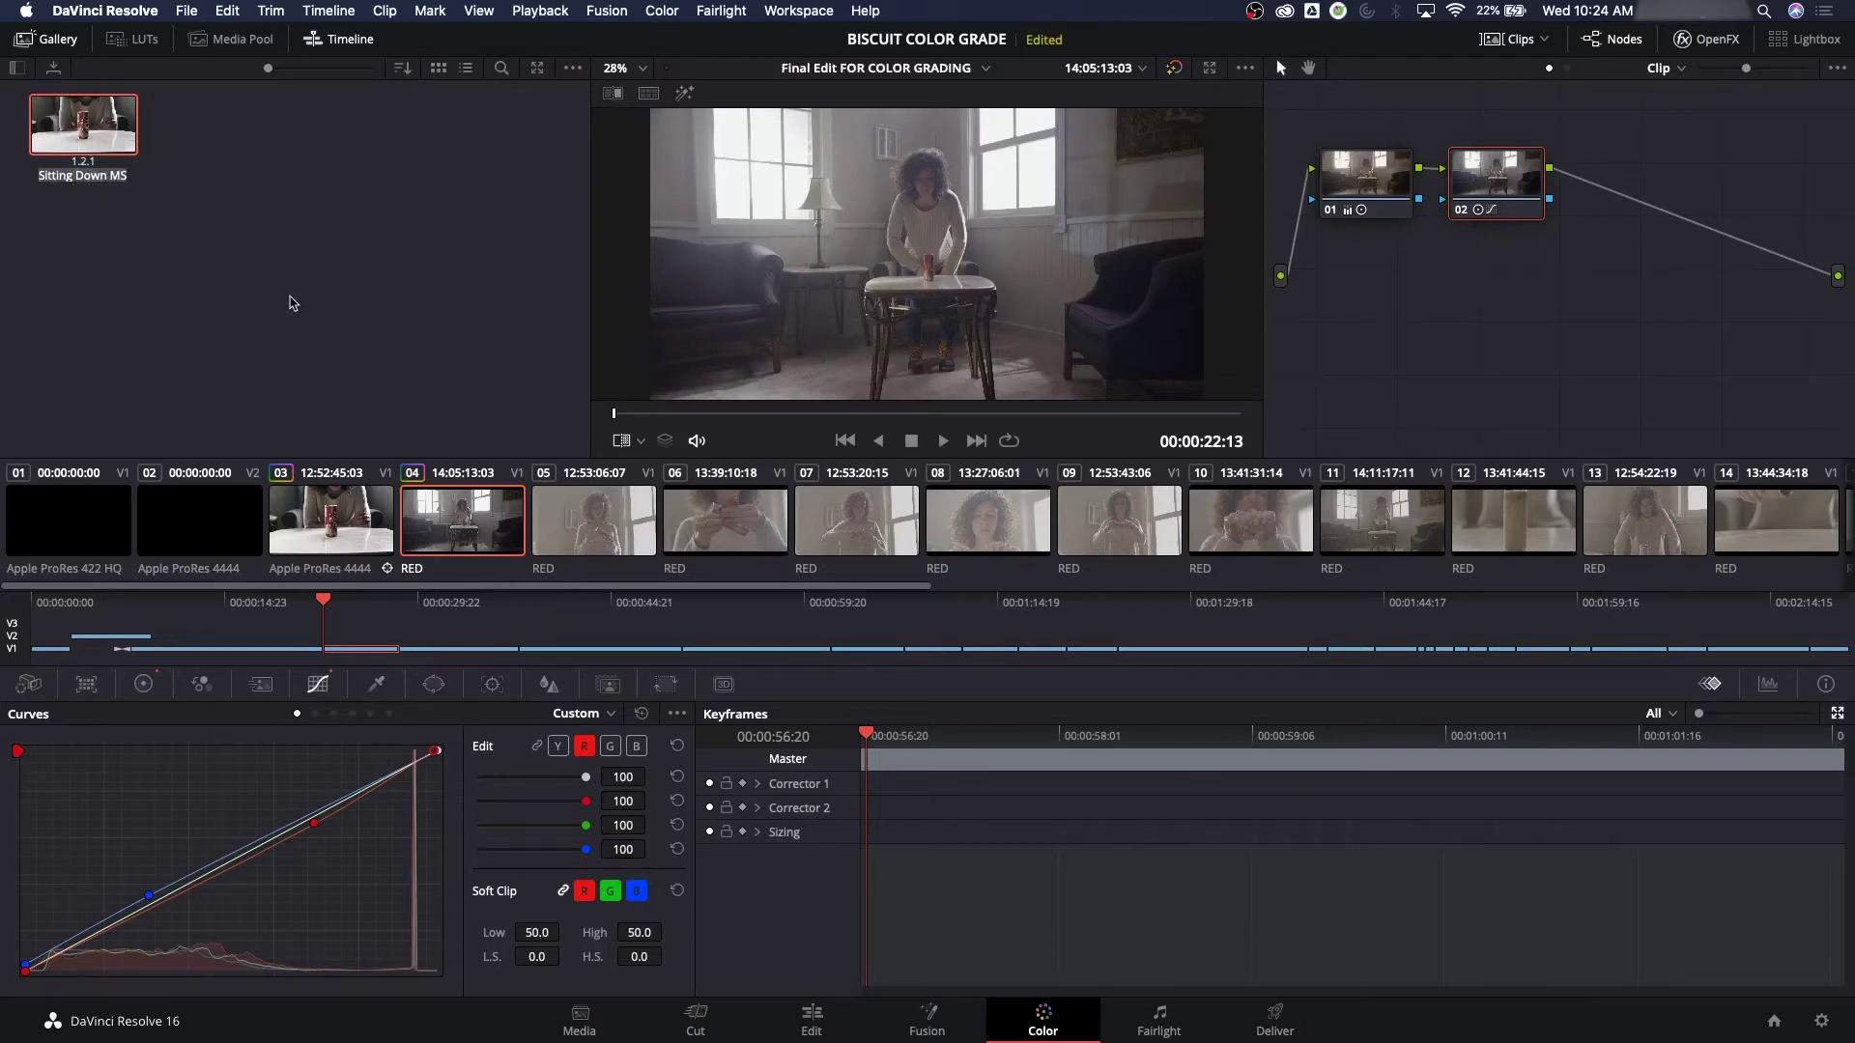
key("Return")
key("Delete")
Grab a new still of clip 03 at 00:00:17:20 and label it "Sitting Down MS"
left_click(338, 519)
left_click_drag(174, 601, 264, 616)
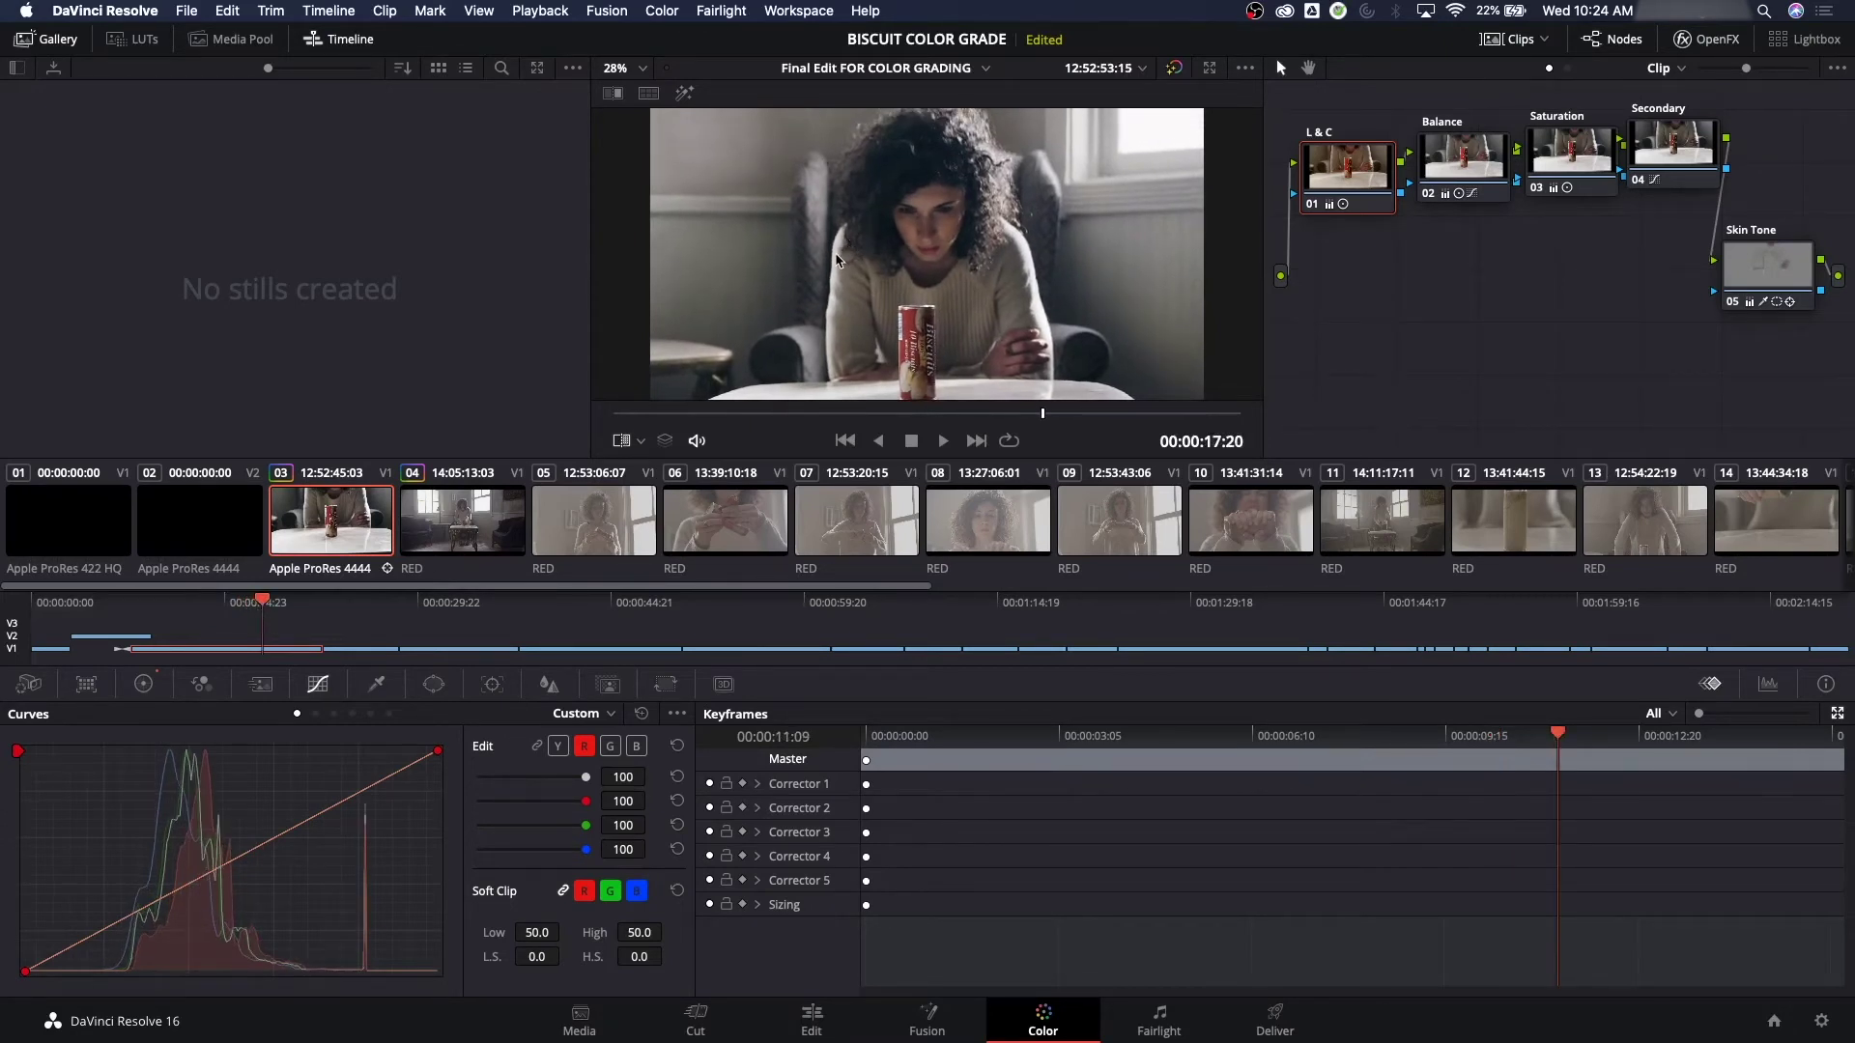
key("alt+super+g")
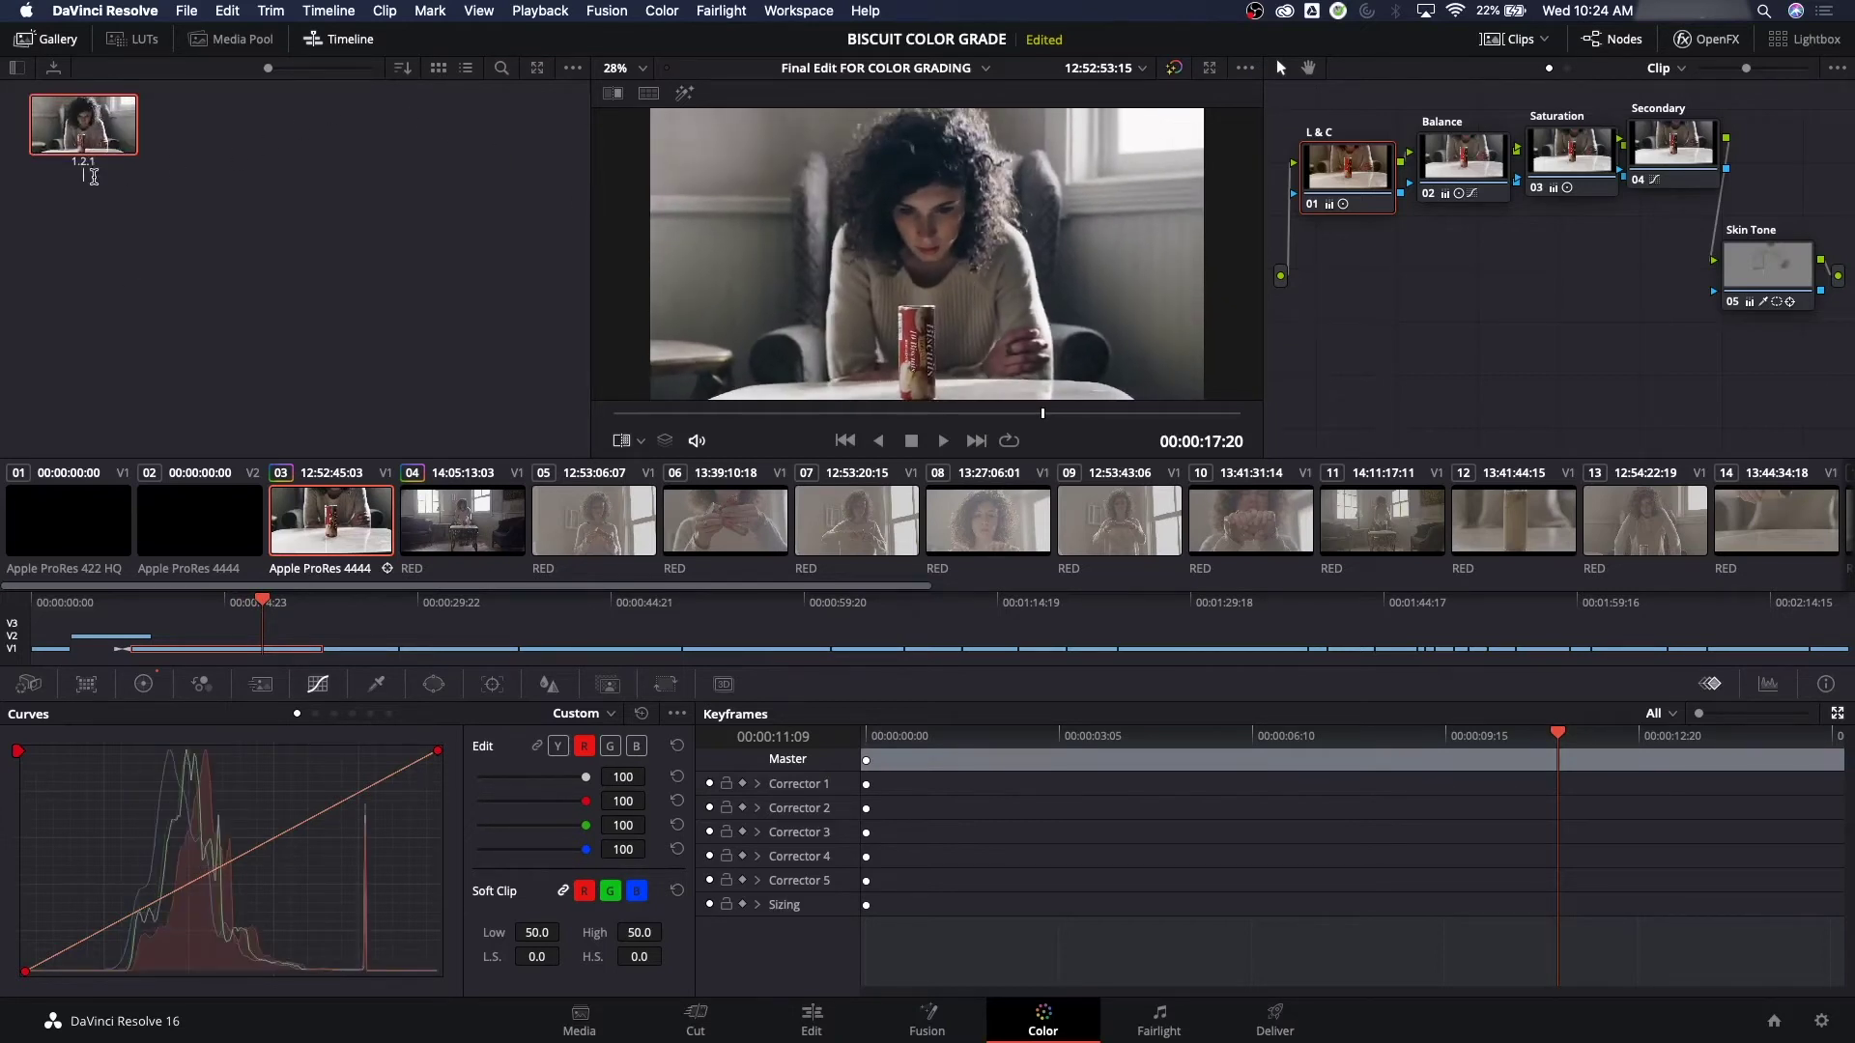
type("Sitting Down MS")
key("Return")
Wipe clip 04 against the new still using a horizontal split across the middle of the frame
left_click(514, 529)
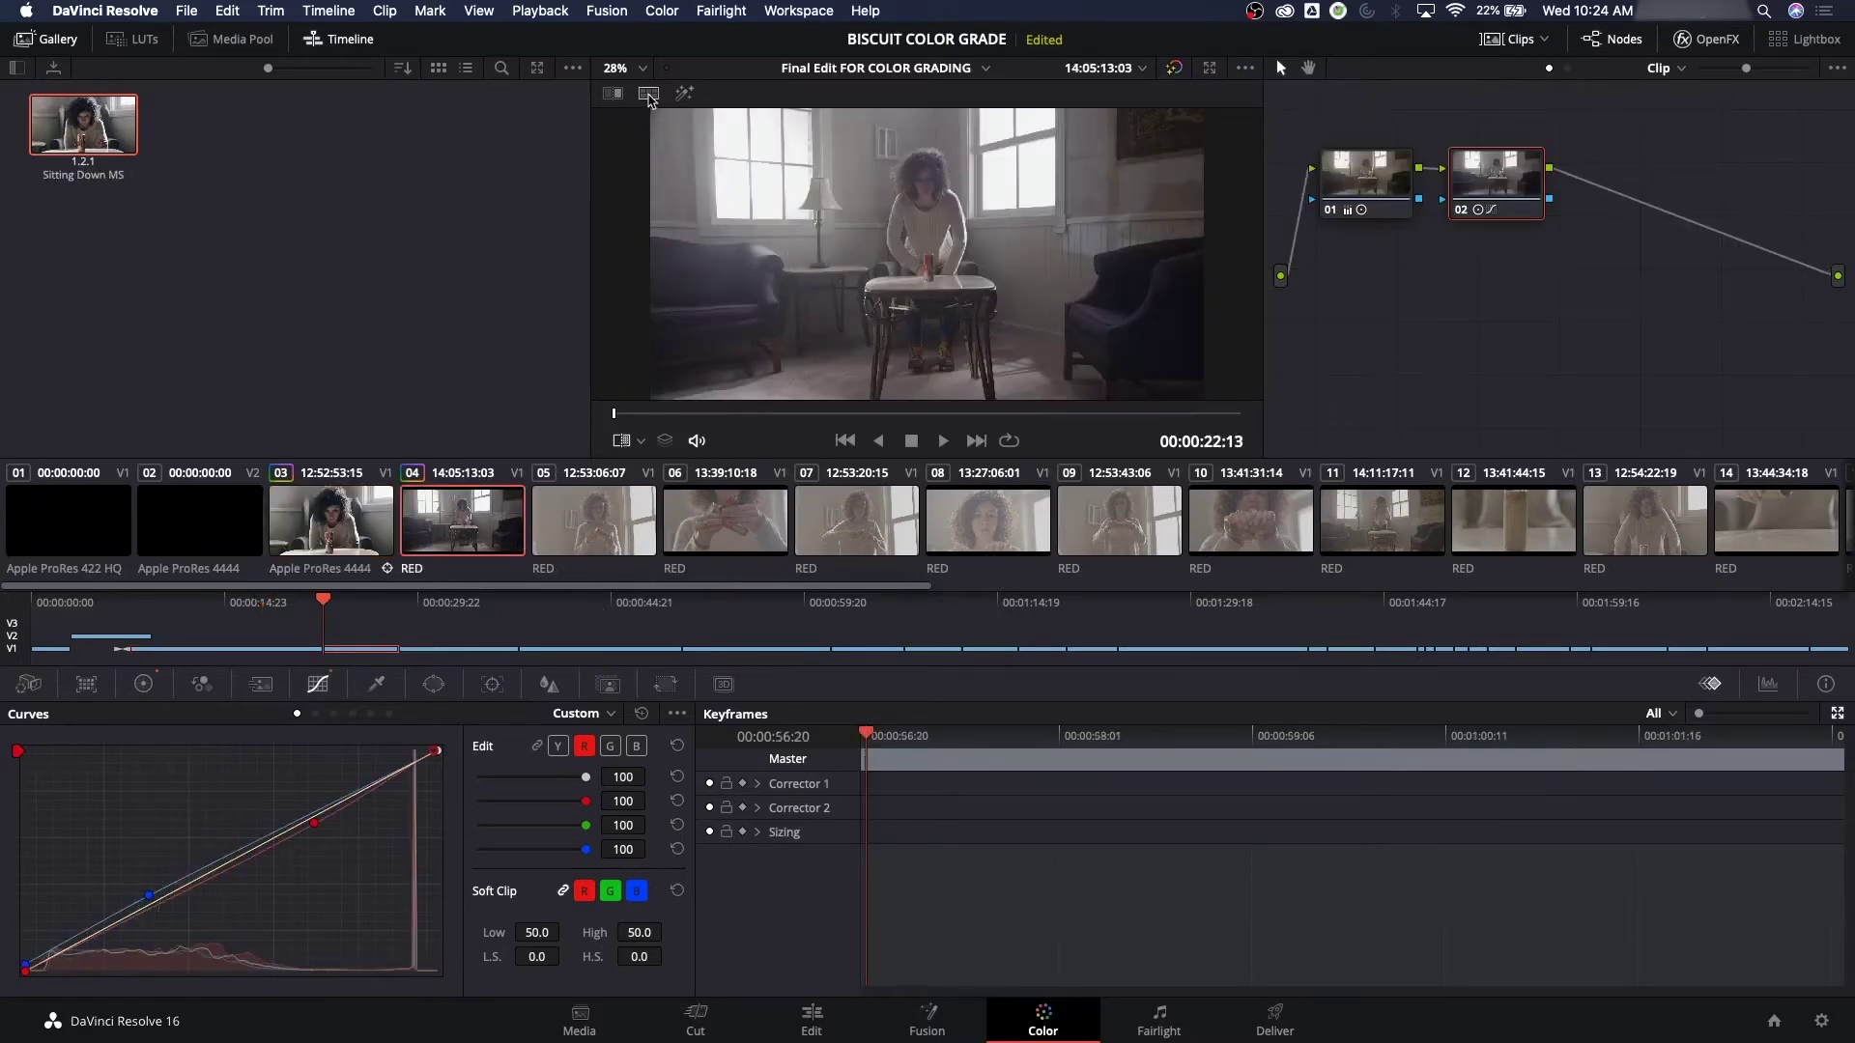
left_click(612, 93)
mouse_move(916, 213)
left_mouse_down()
mouse_move(956, 222)
mouse_move(933, 232)
left_mouse_up()
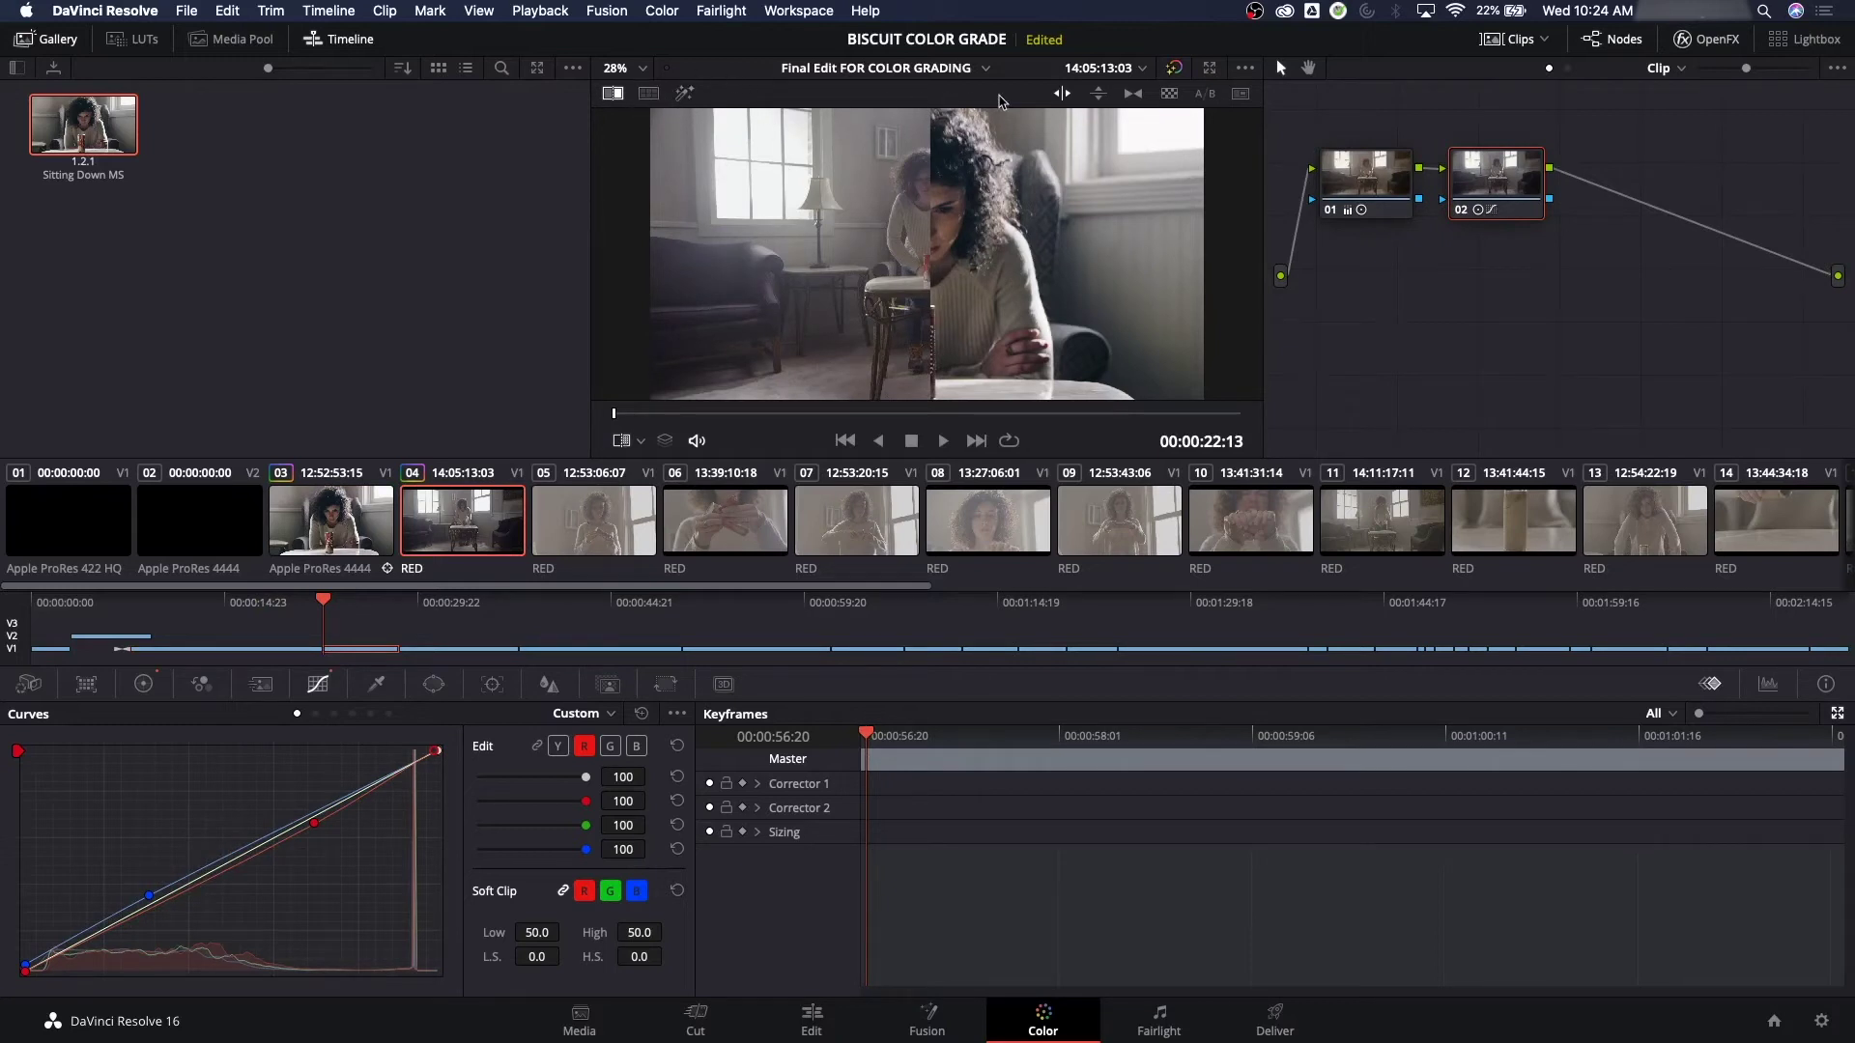
left_click(1097, 94)
left_click_drag(928, 256, 987, 261)
Set node 02's contrast to 1.256 and move the wipe divider up to reveal more of clip 04
left_click_drag(1475, 190, 1475, 187)
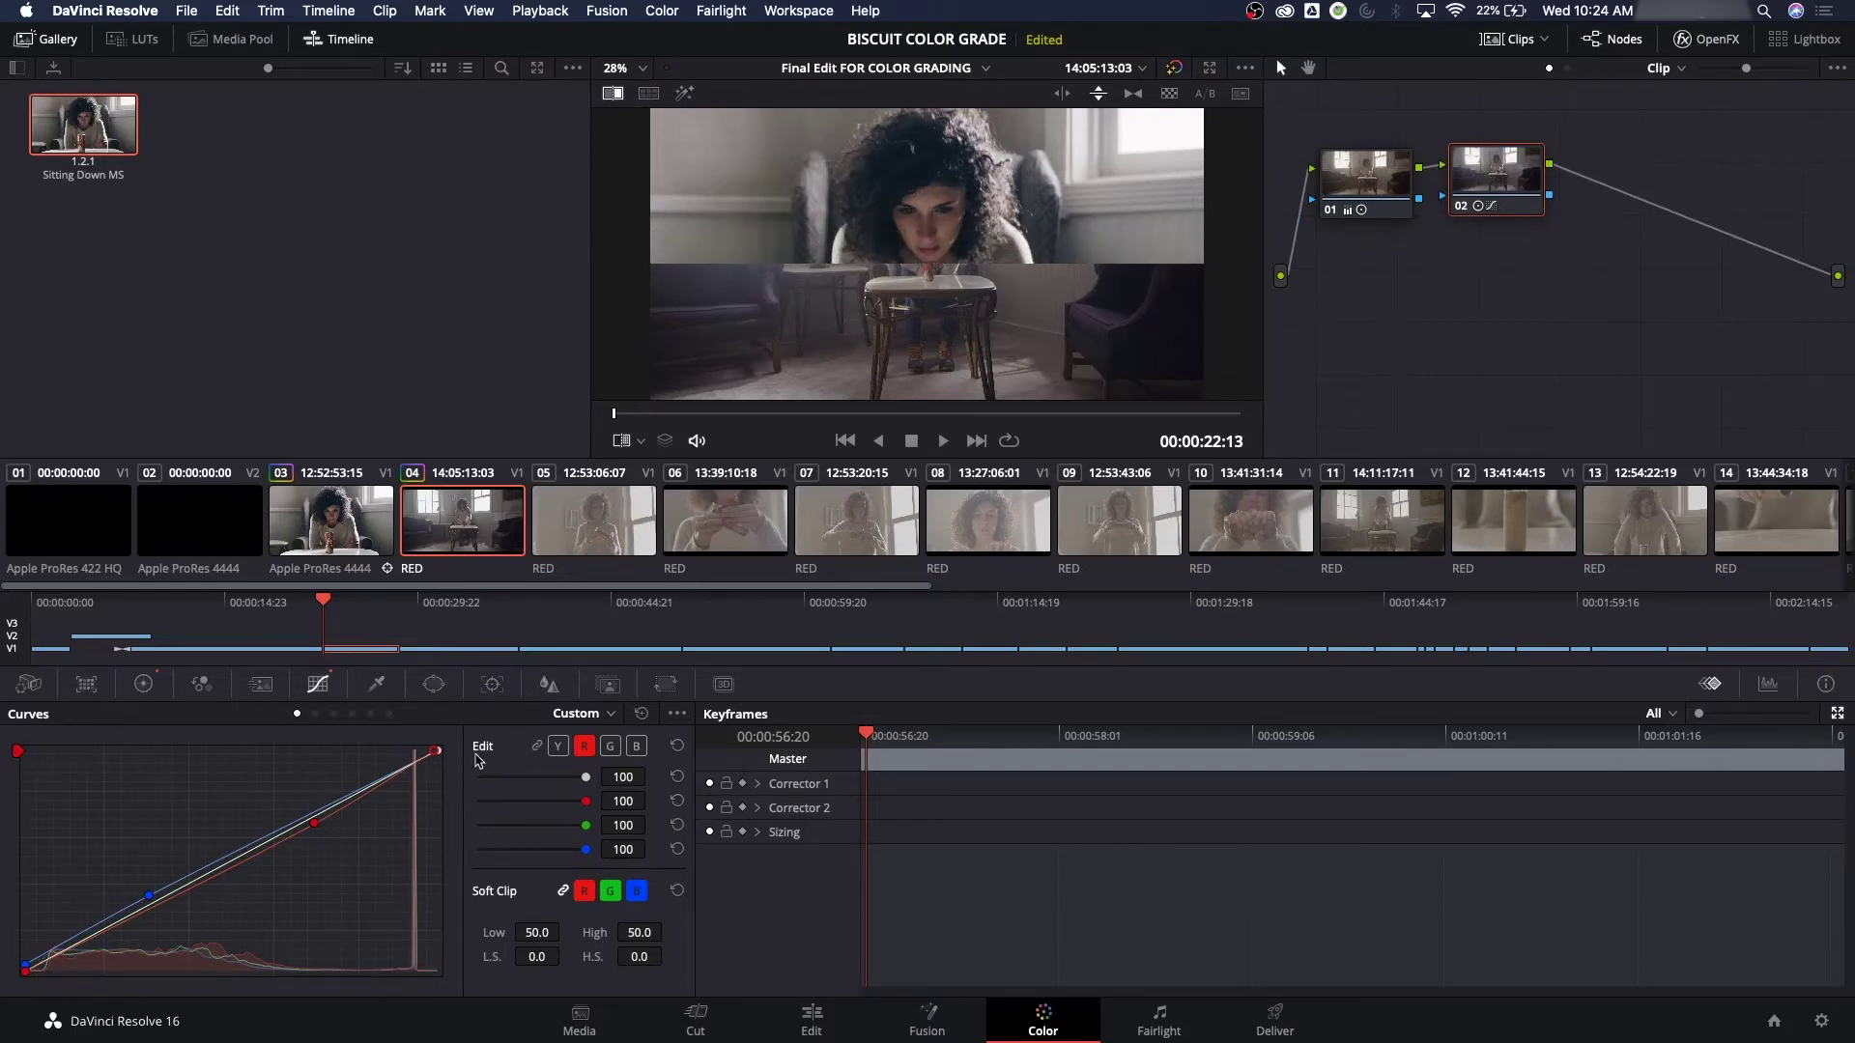
left_click(143, 684)
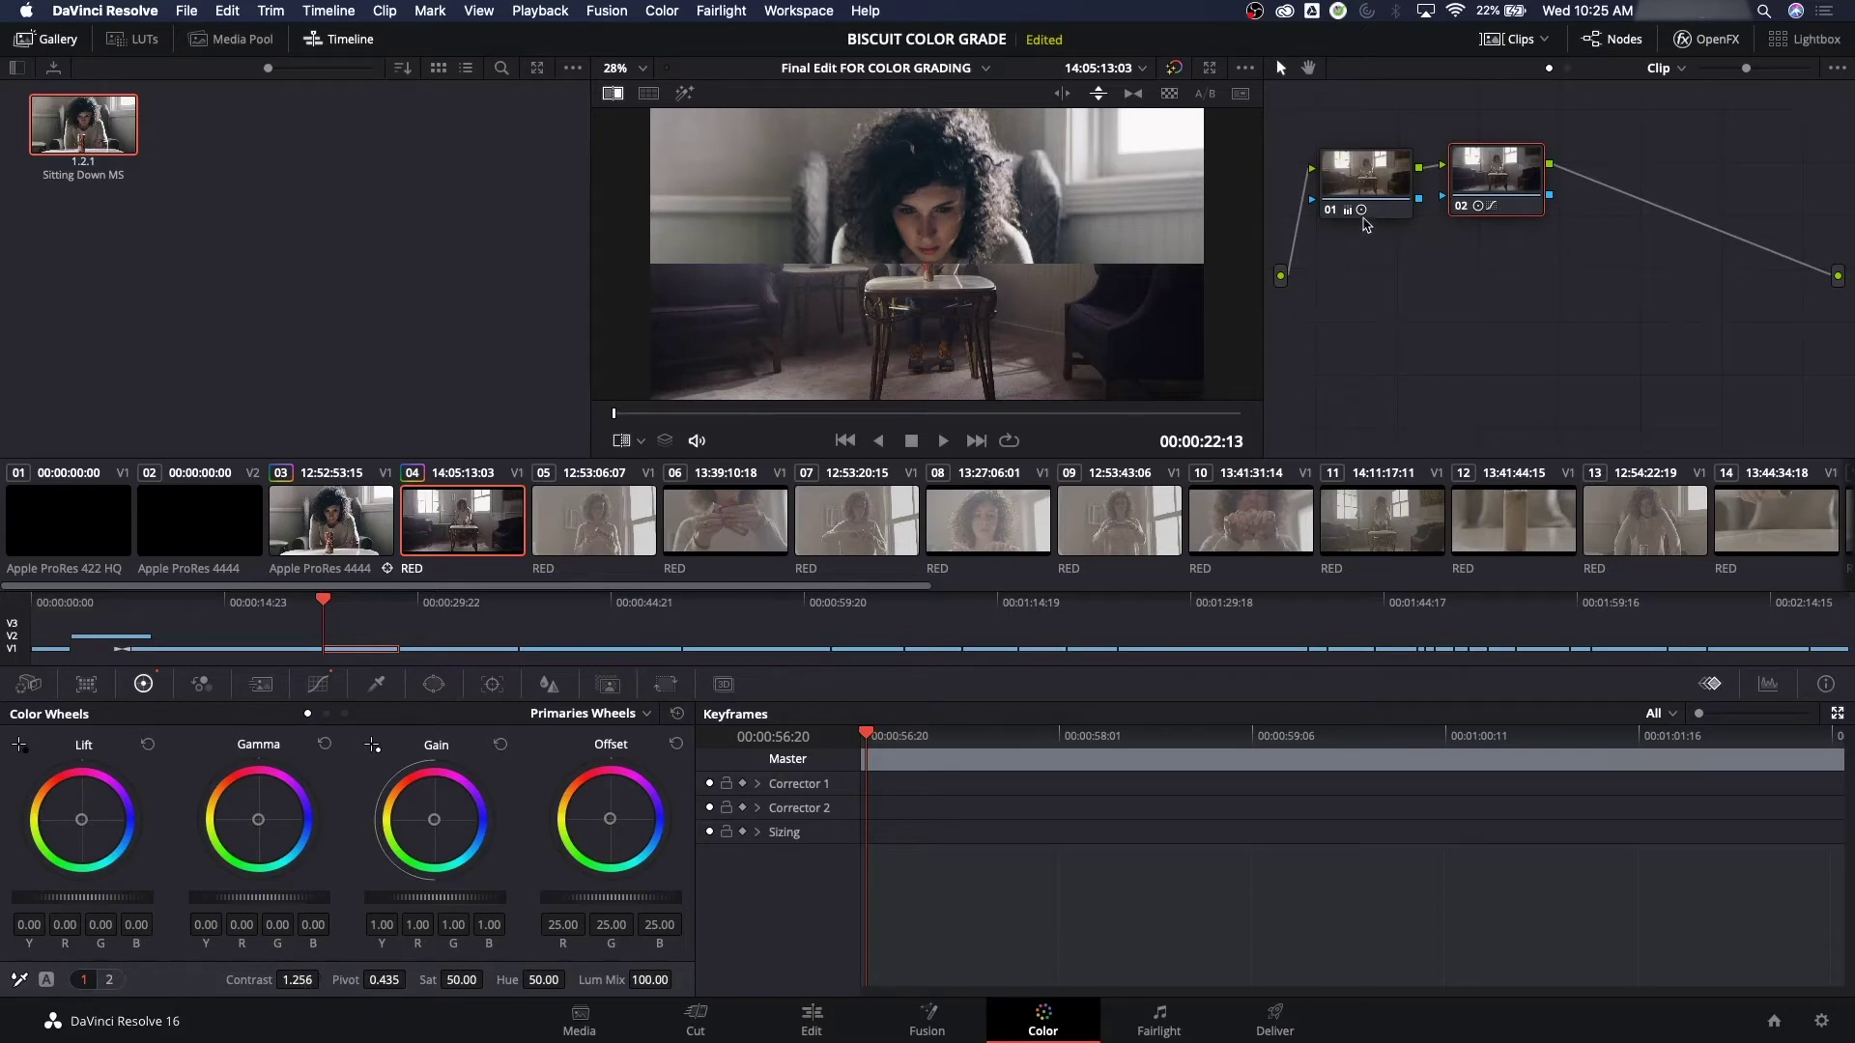
mouse_move(836, 268)
left_mouse_down()
mouse_move(840, 162)
mouse_move(843, 241)
left_mouse_up()
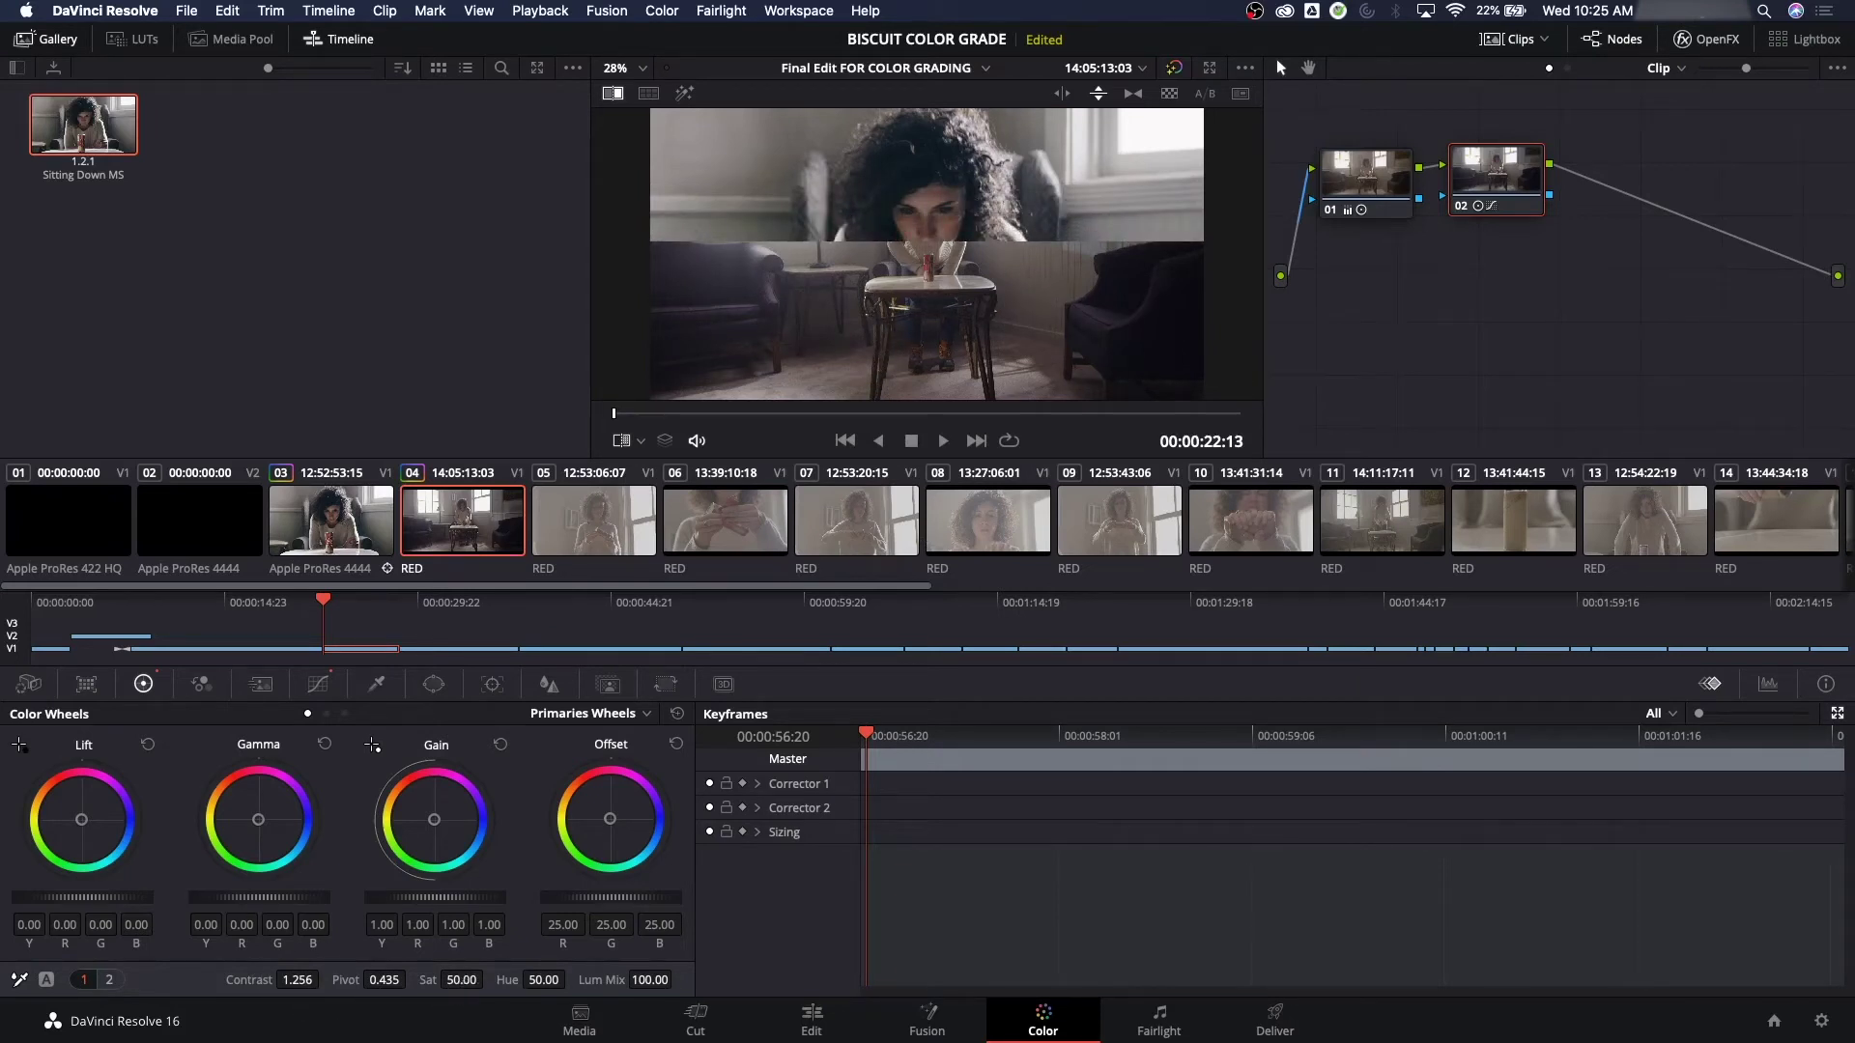
Show the Vectorscope in an enlarged scopes window and reset node 02's saturation to 50.00
key("super+shift+w")
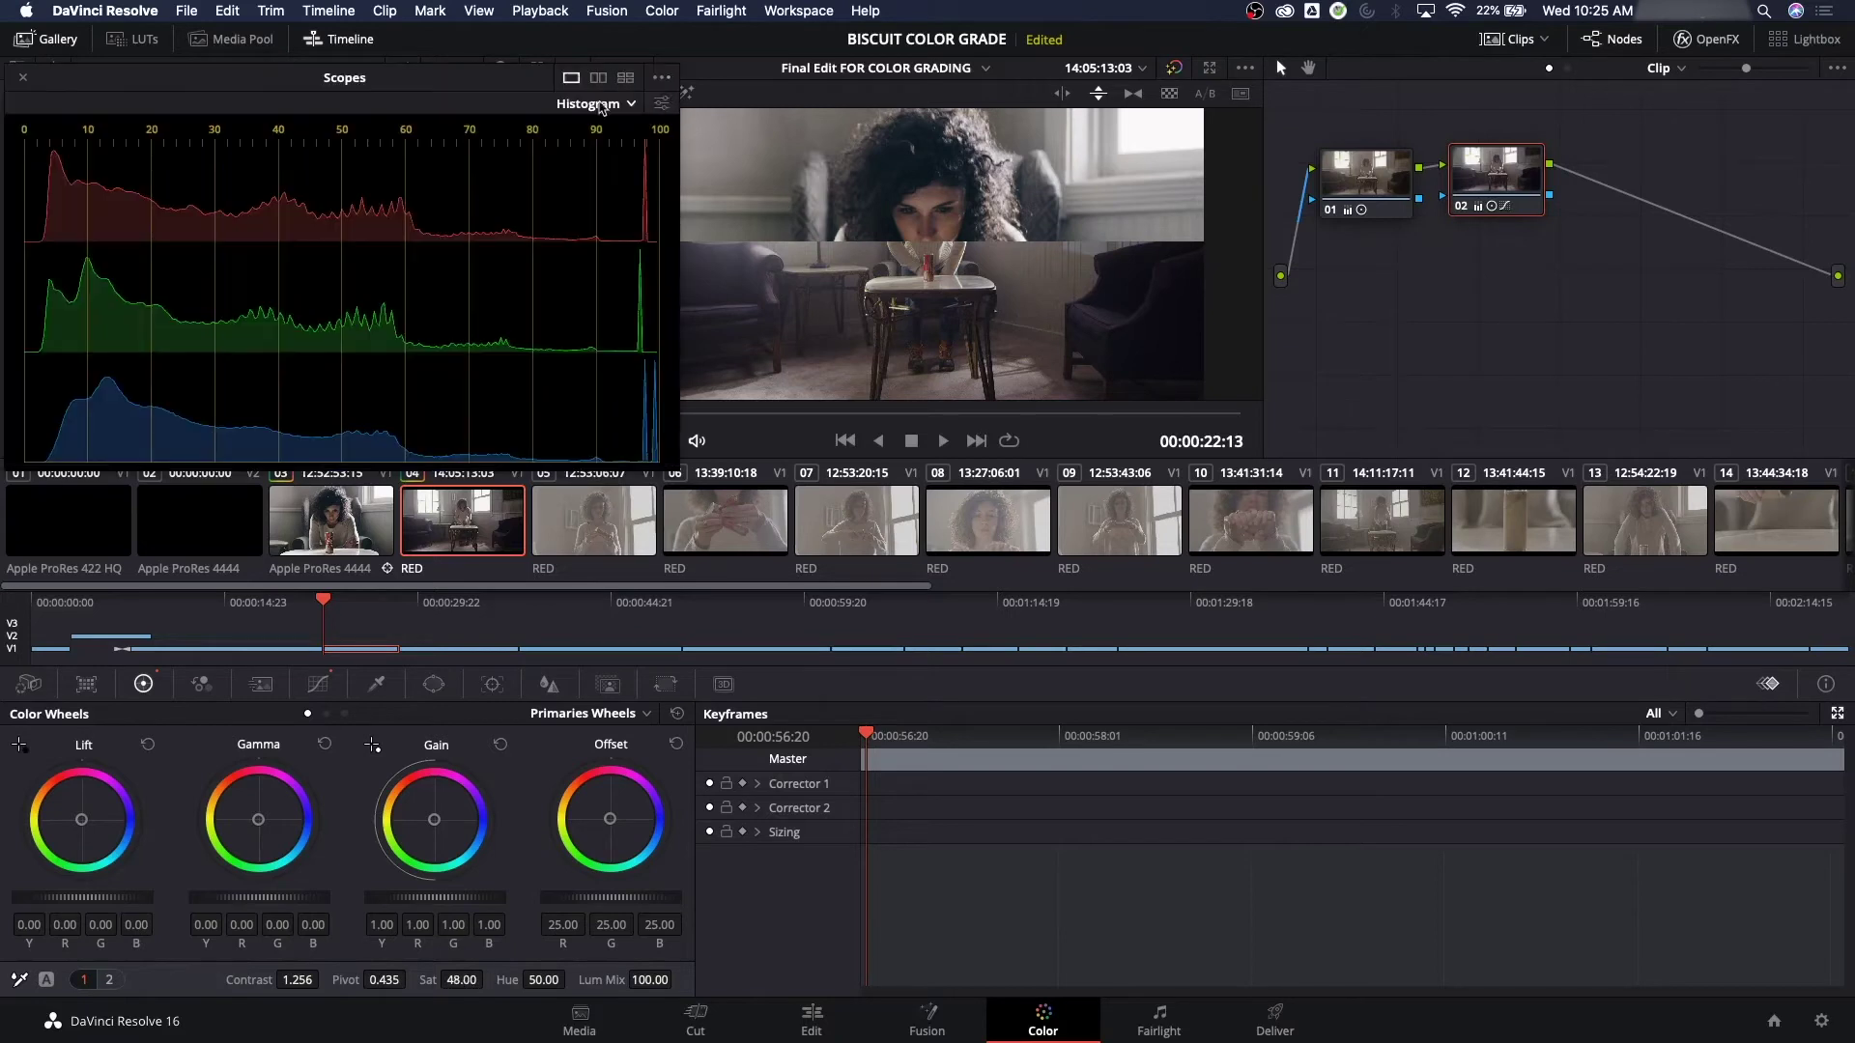
left_click(589, 104)
left_click(598, 177)
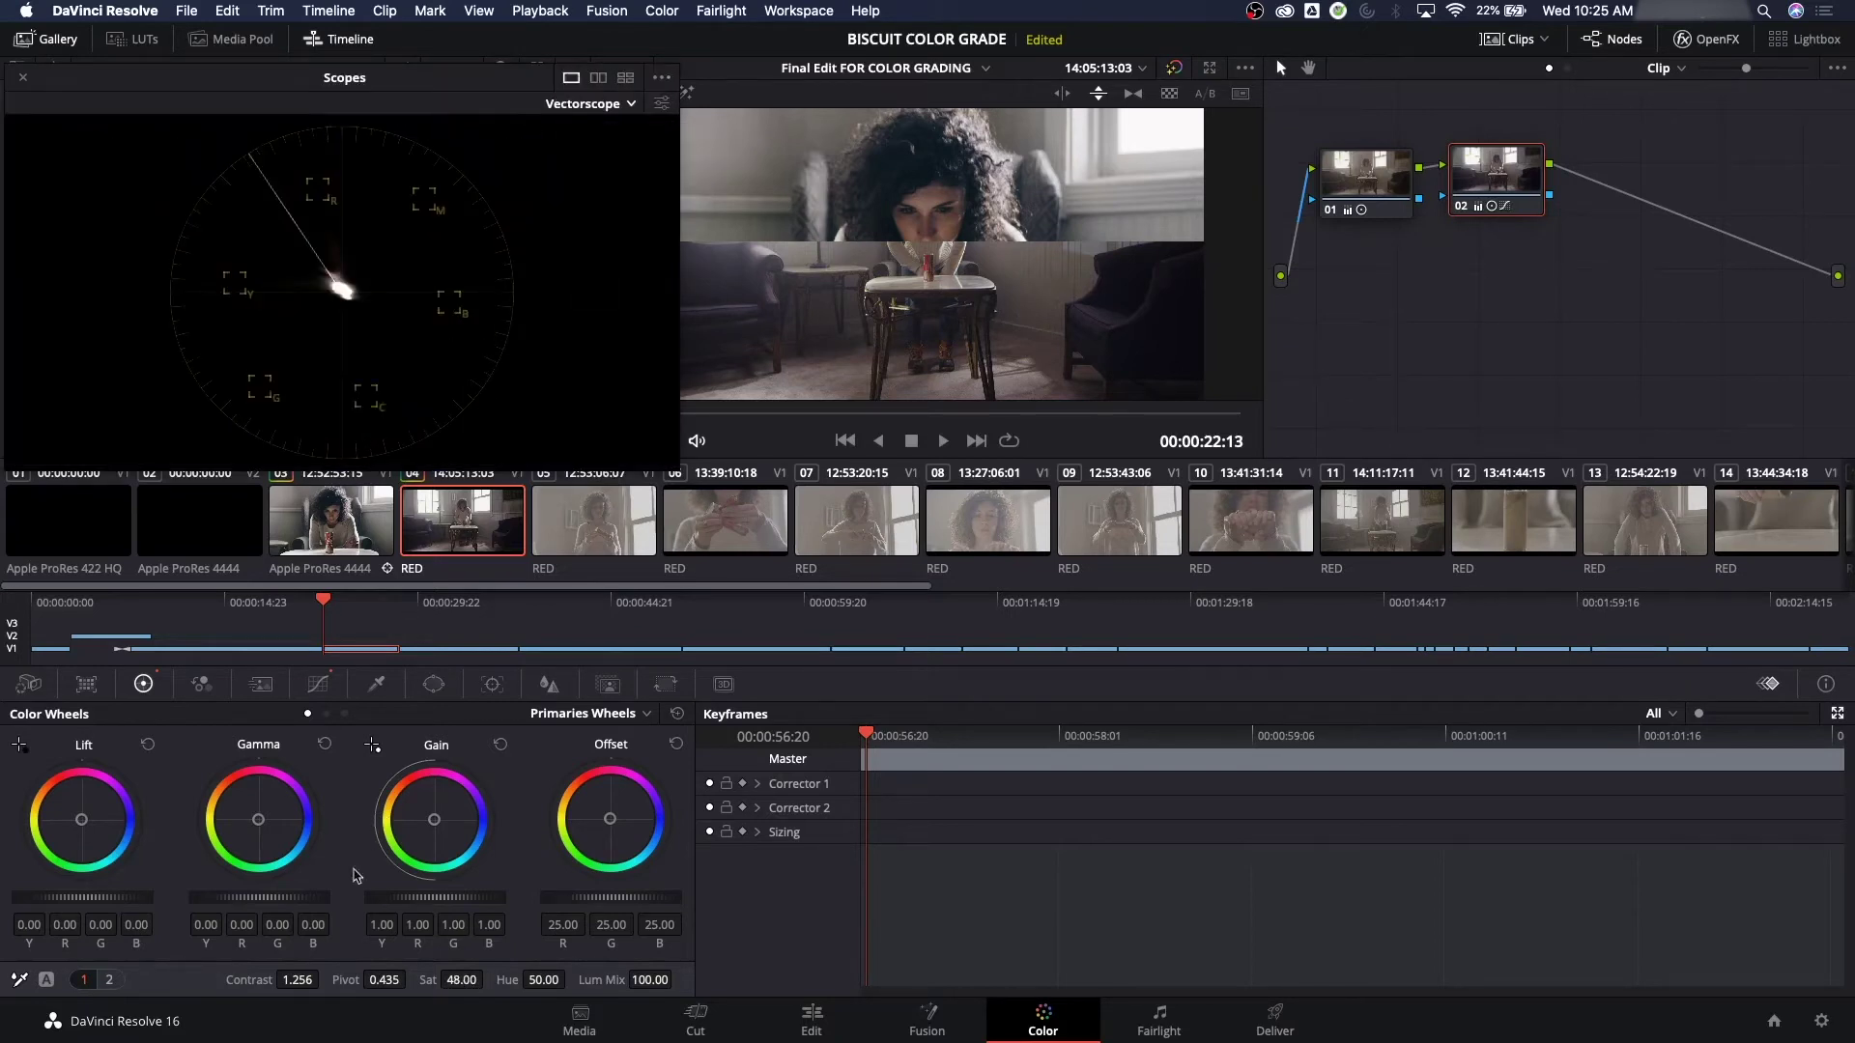
double_click(428, 979)
left_click_drag(673, 470, 1178, 751)
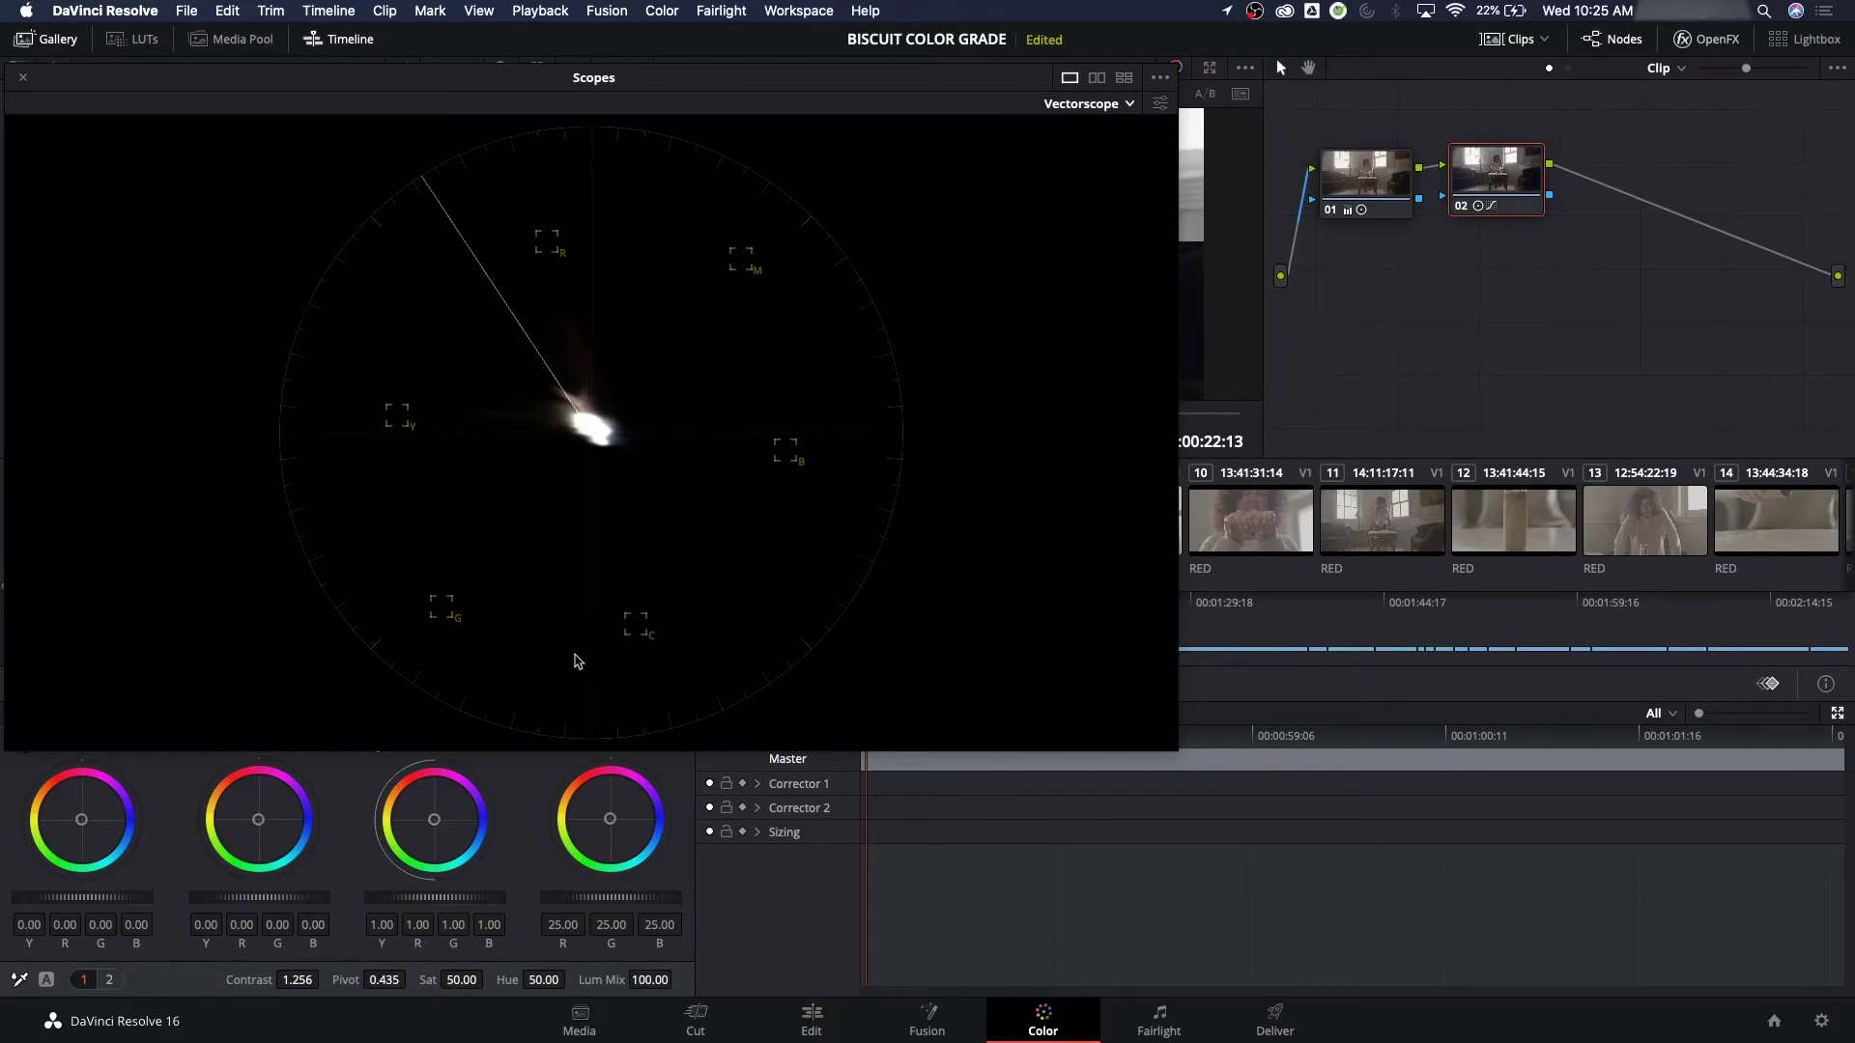
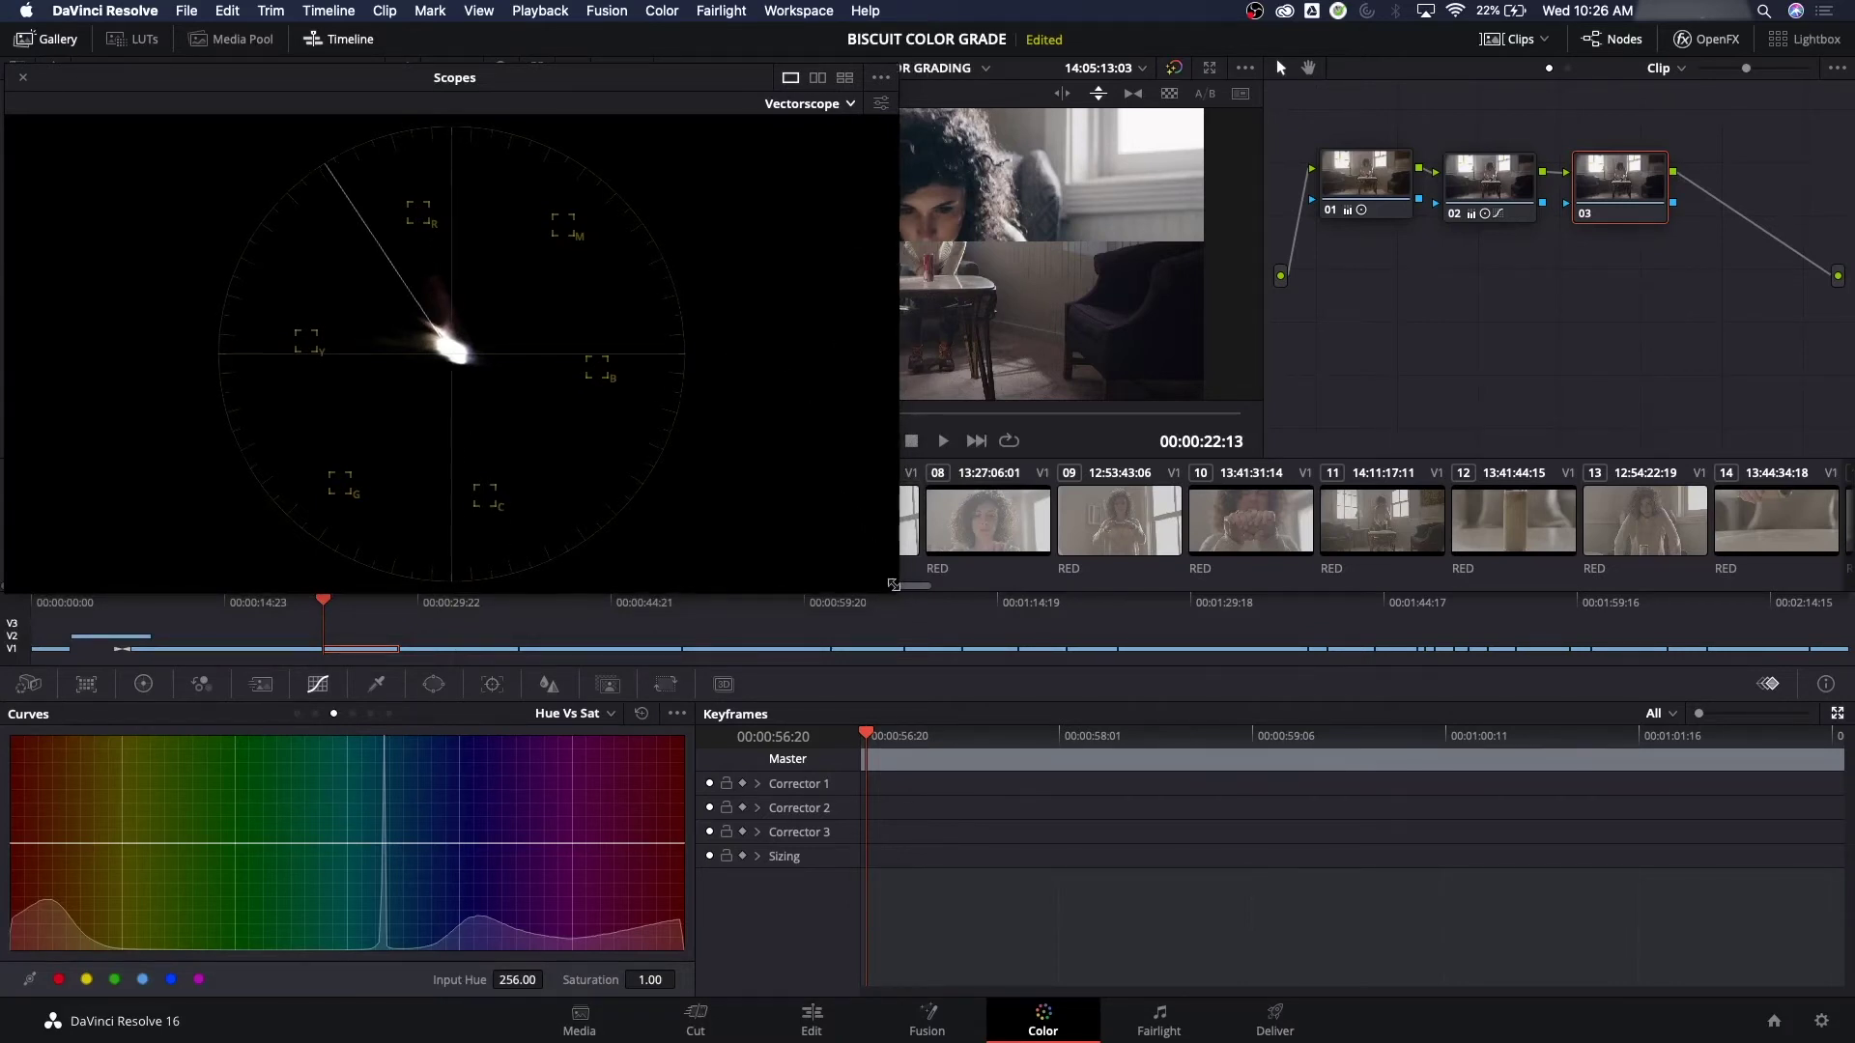
Shrink and reposition the scopes window, and turn off the image wipe on clip 04
left_click_drag(898, 597, 730, 497)
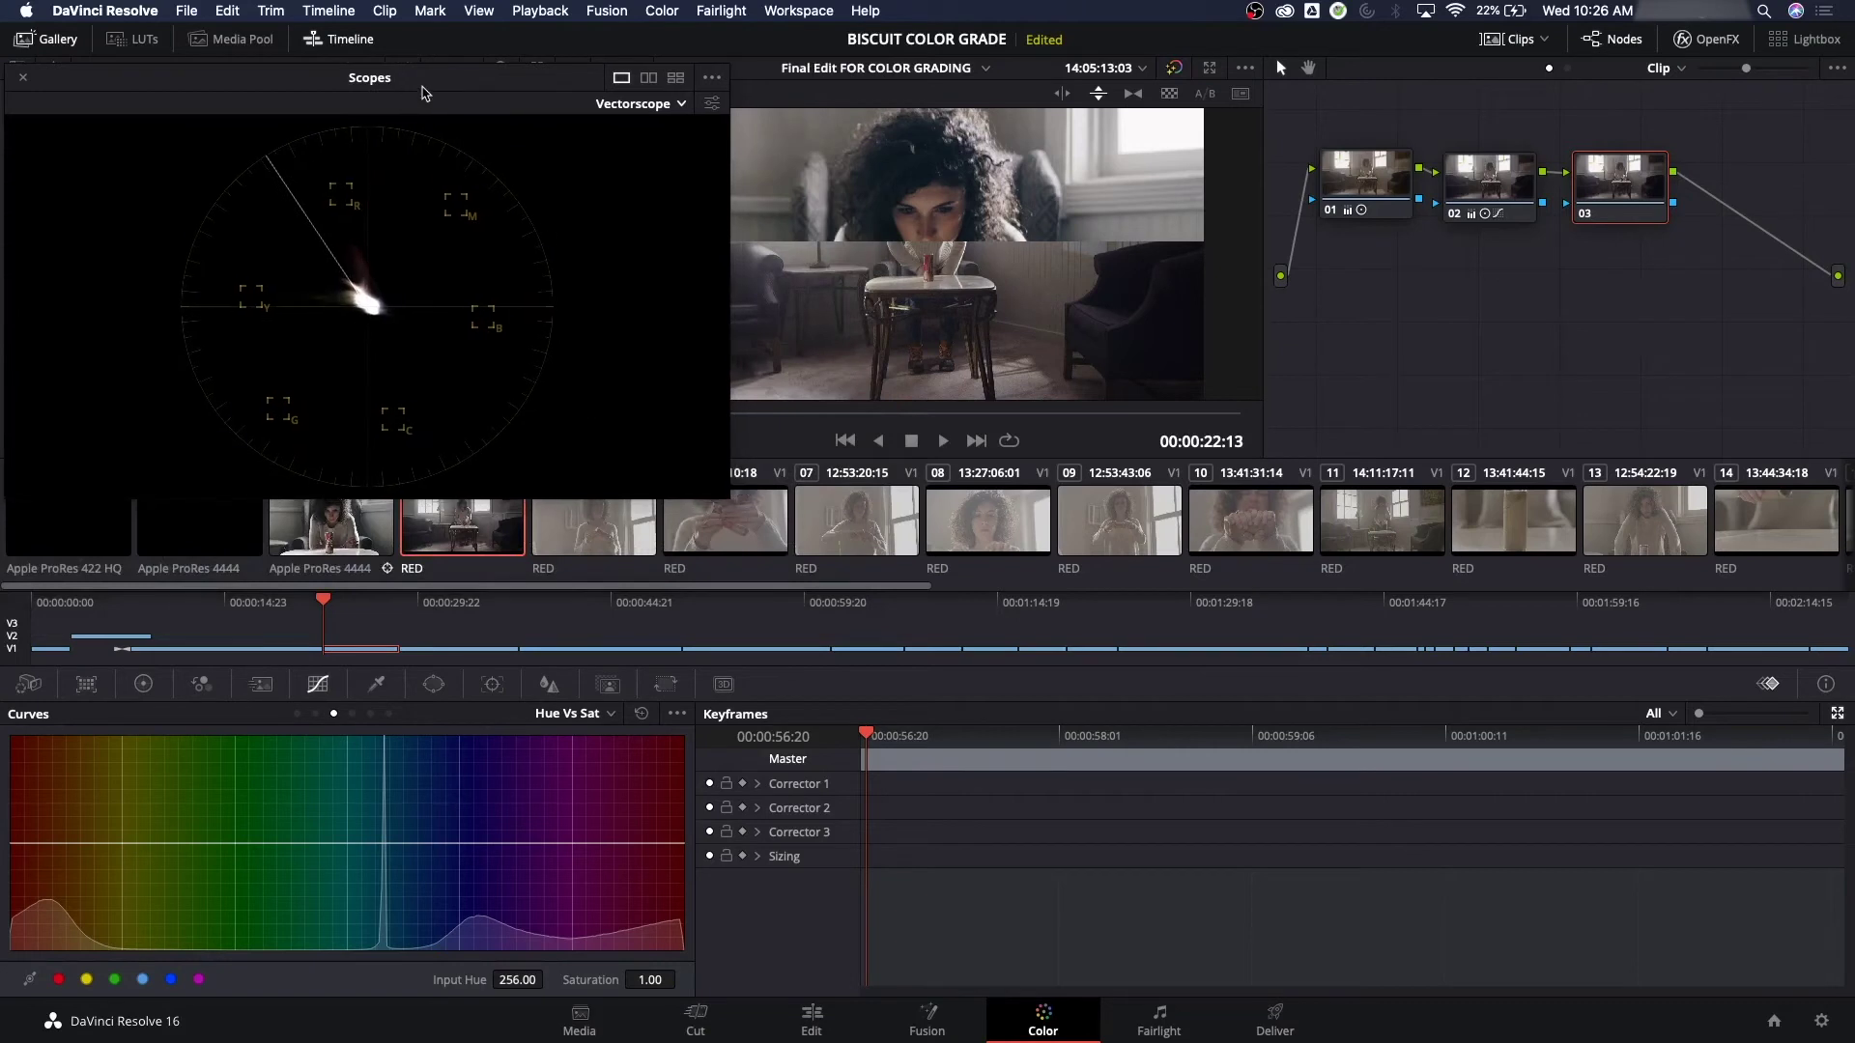
left_click_drag(423, 85, 434, 111)
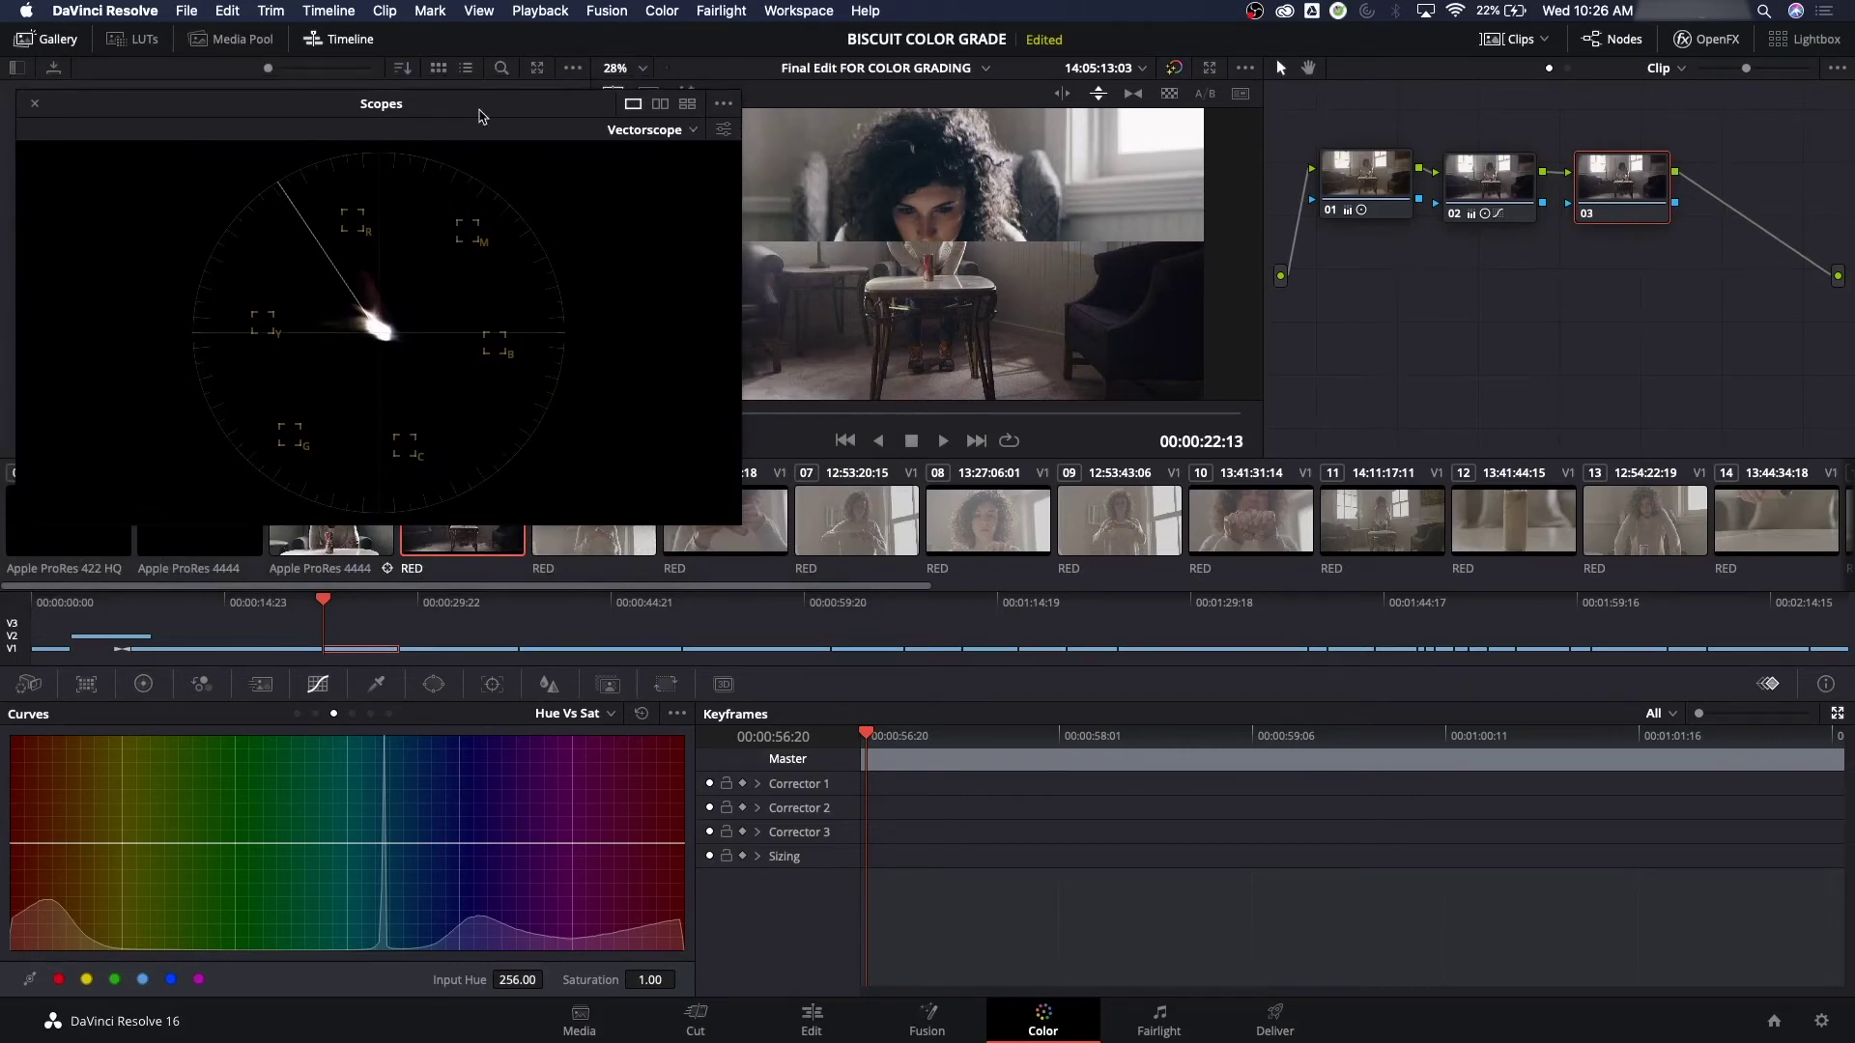
left_click_drag(480, 116, 1096, 483)
left_click(1350, 190)
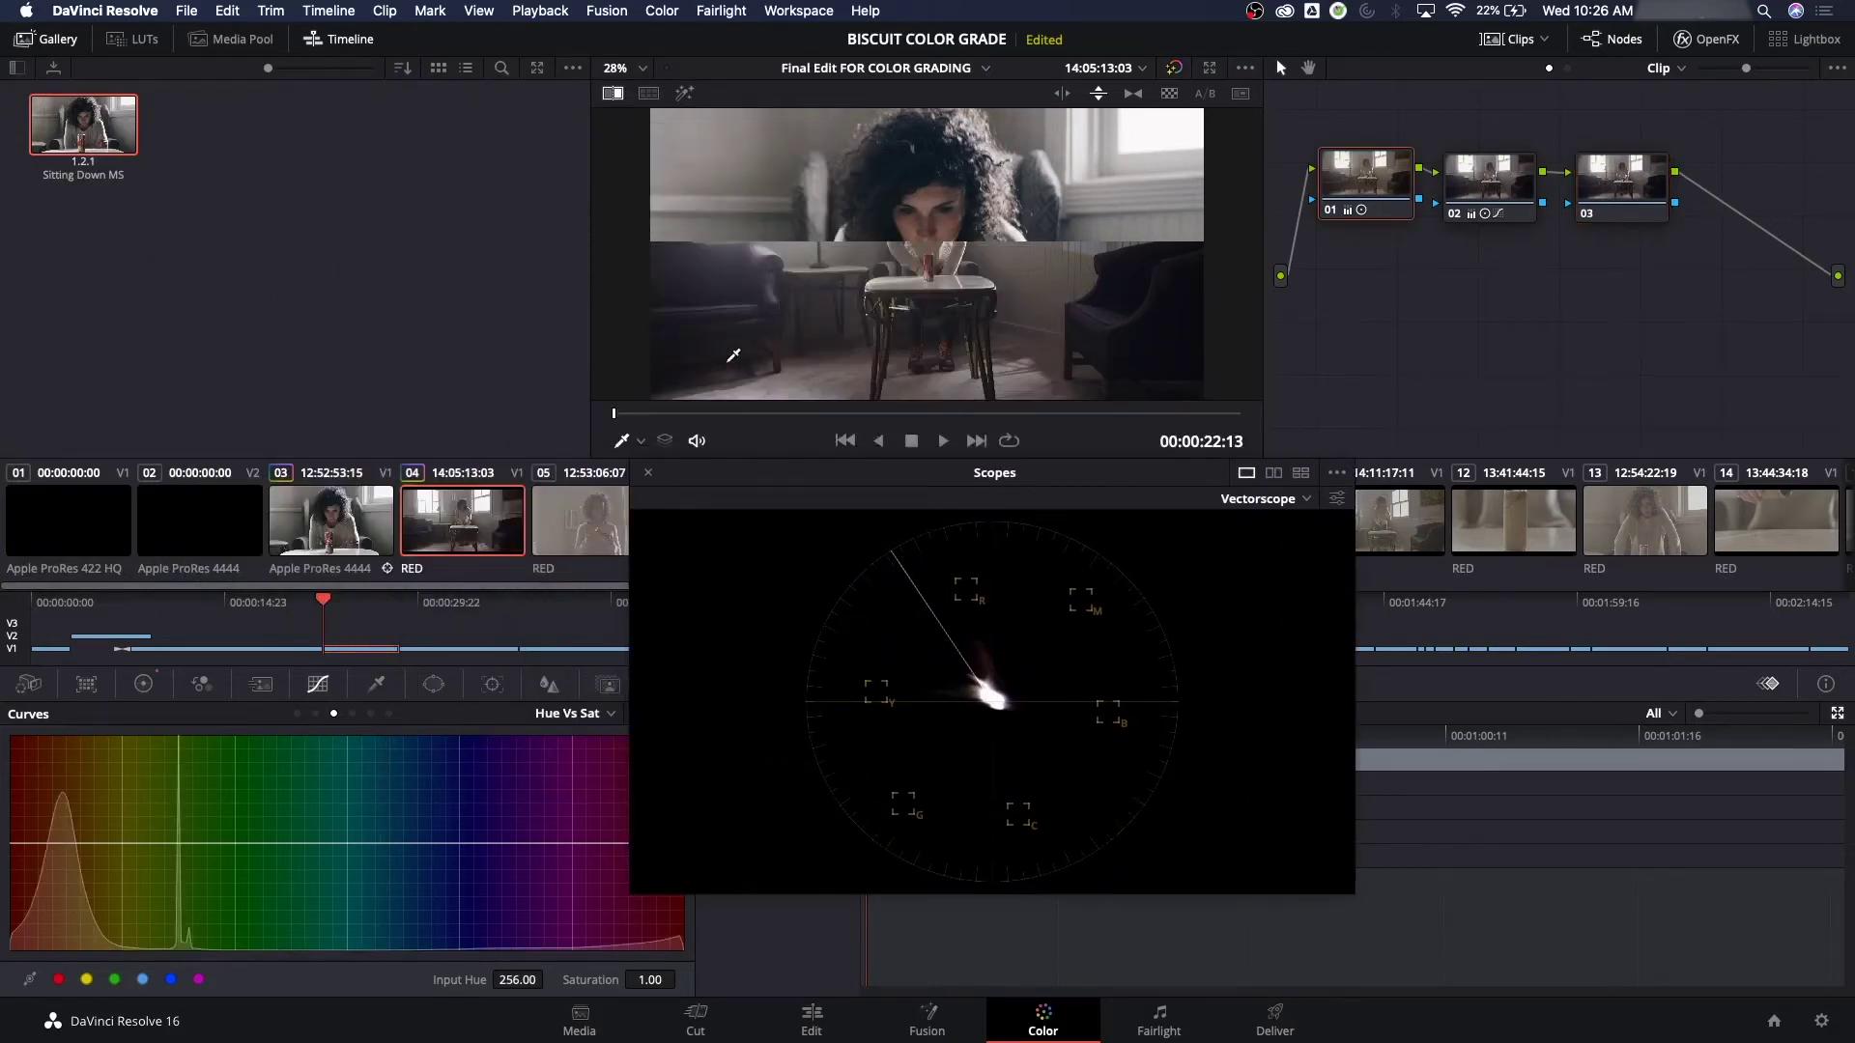
left_click(613, 93)
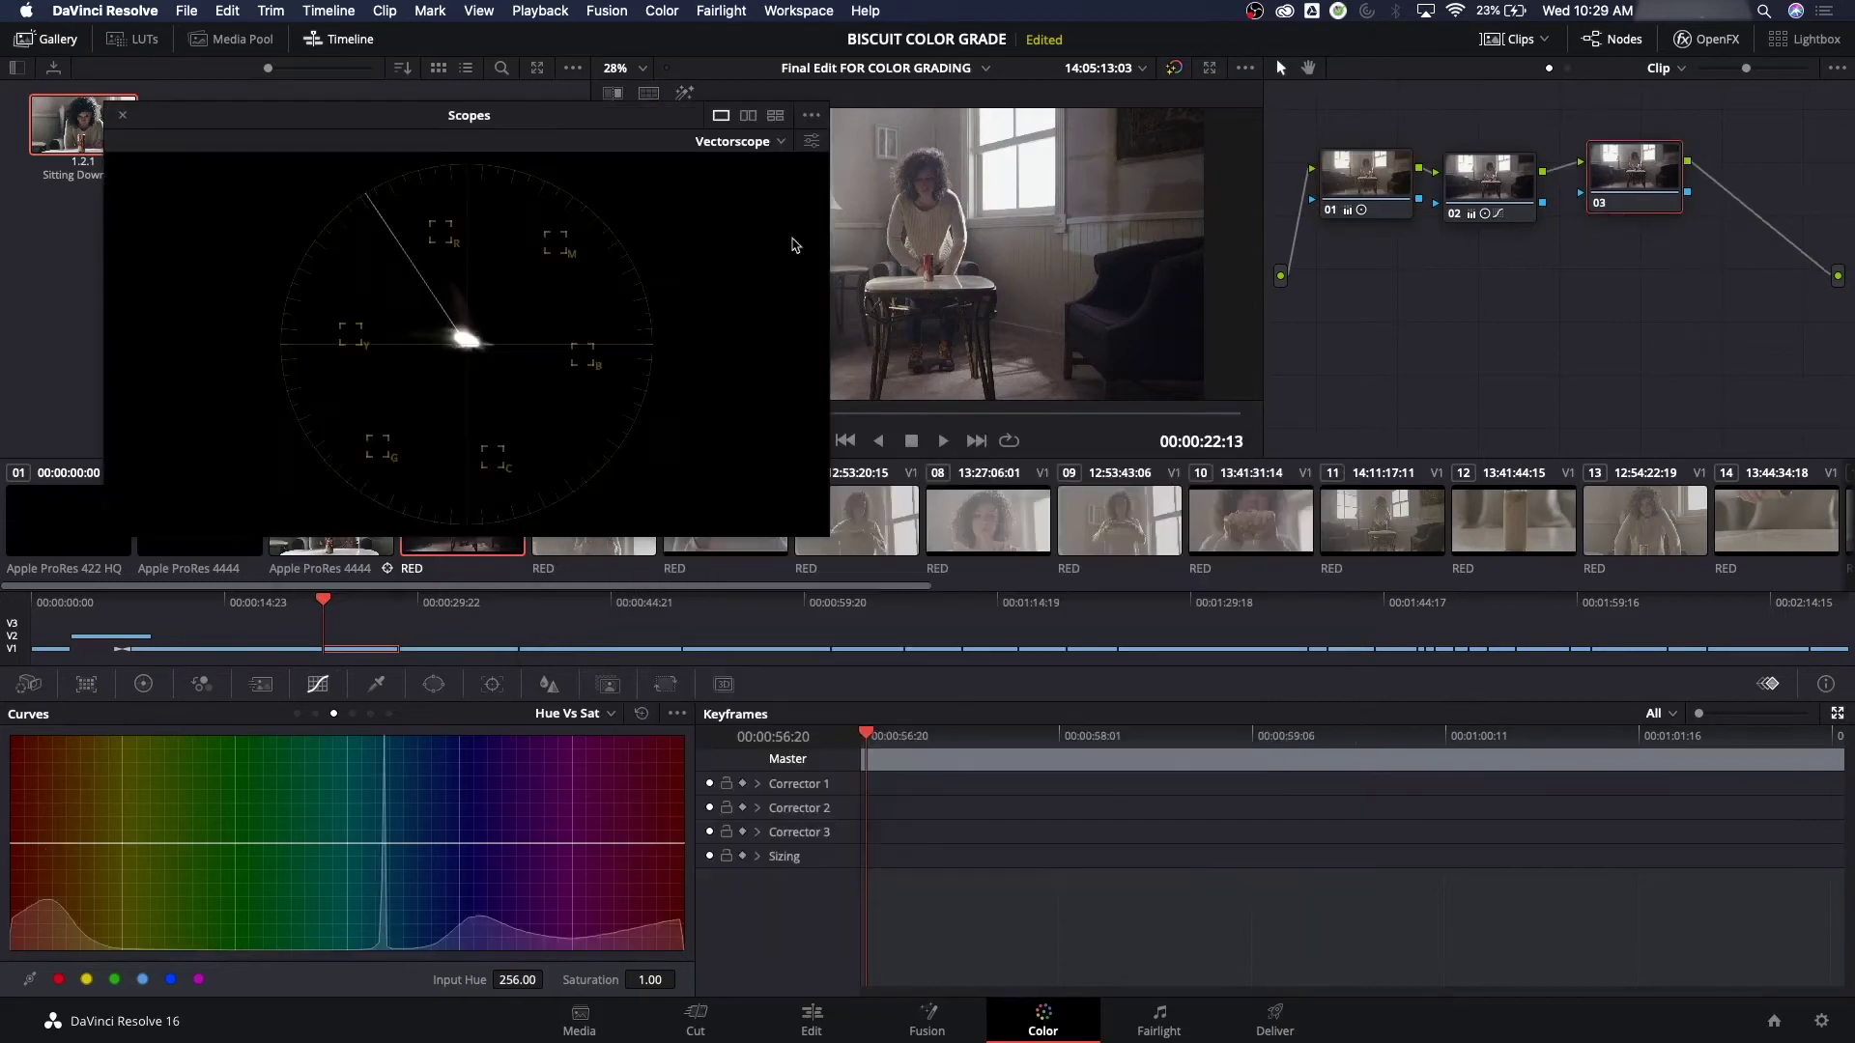
left_click_drag(582, 133, 557, 115)
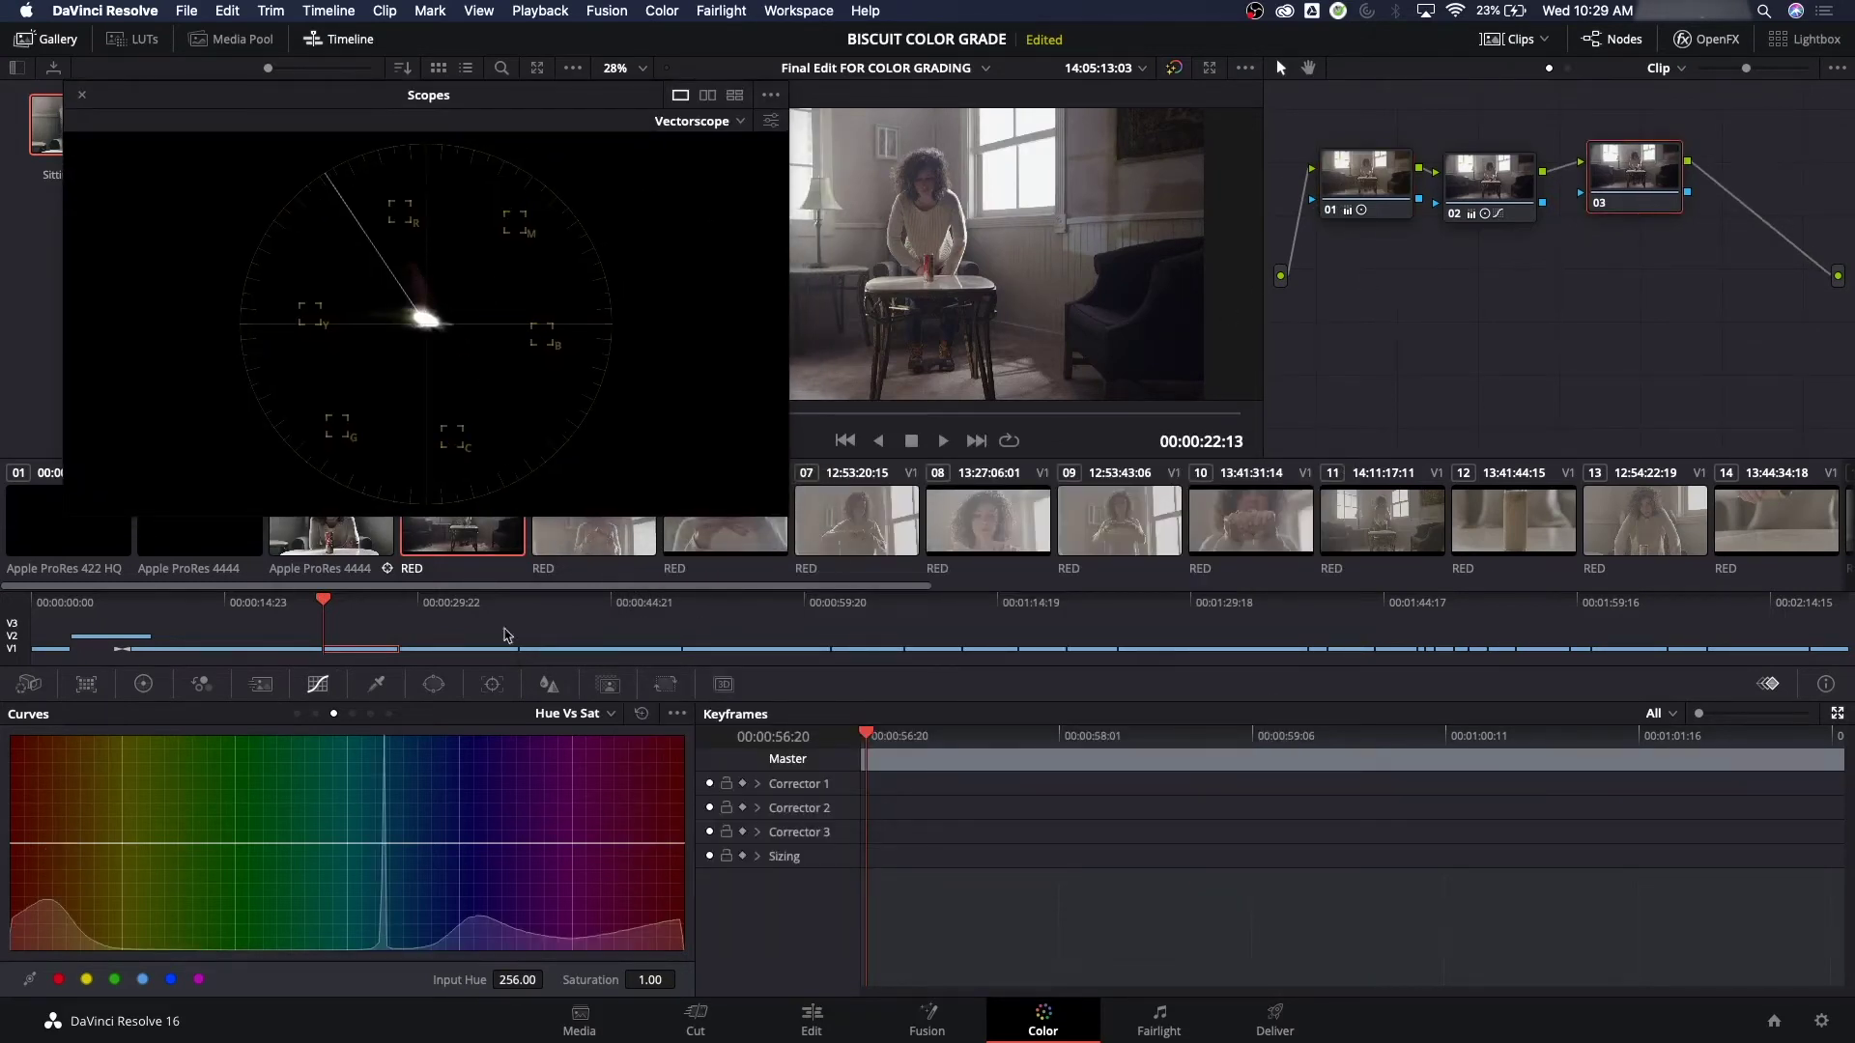
Compare clip 03 with its Secondary node off and on, and save that node as a shared node
left_click(300, 549)
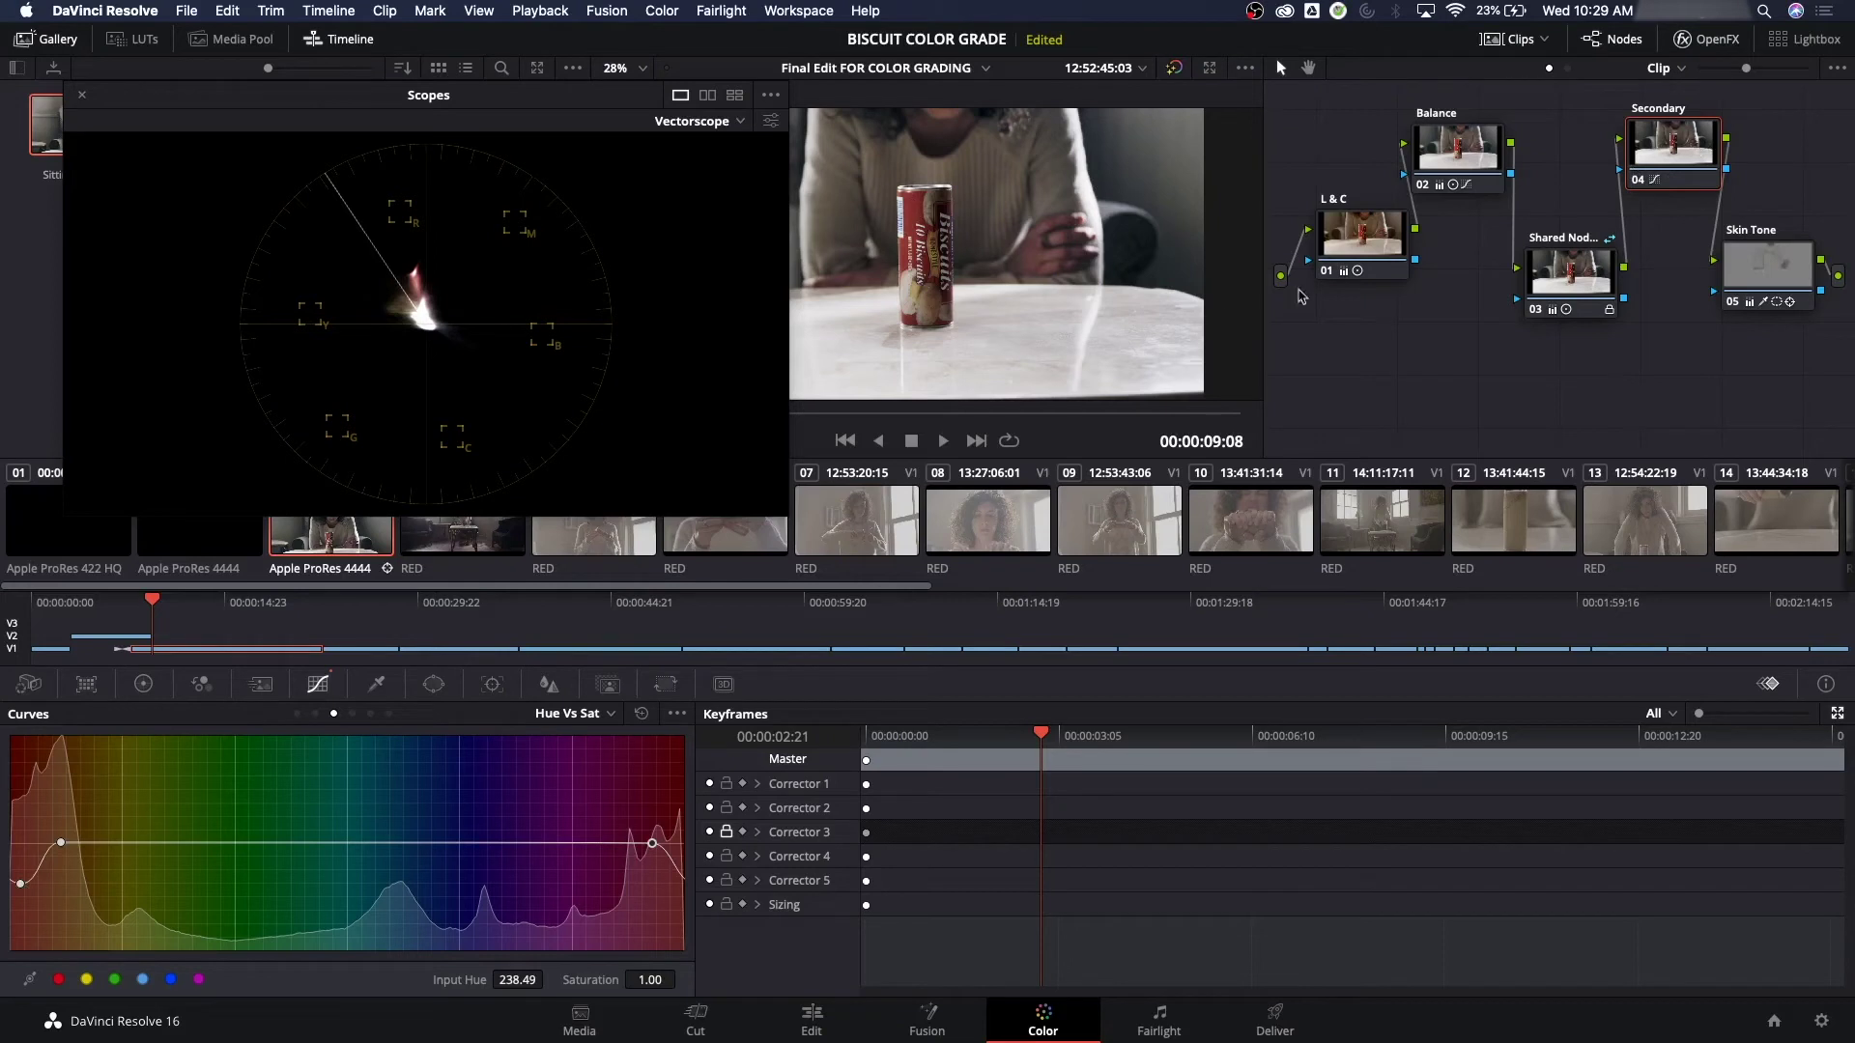
key("super+d")
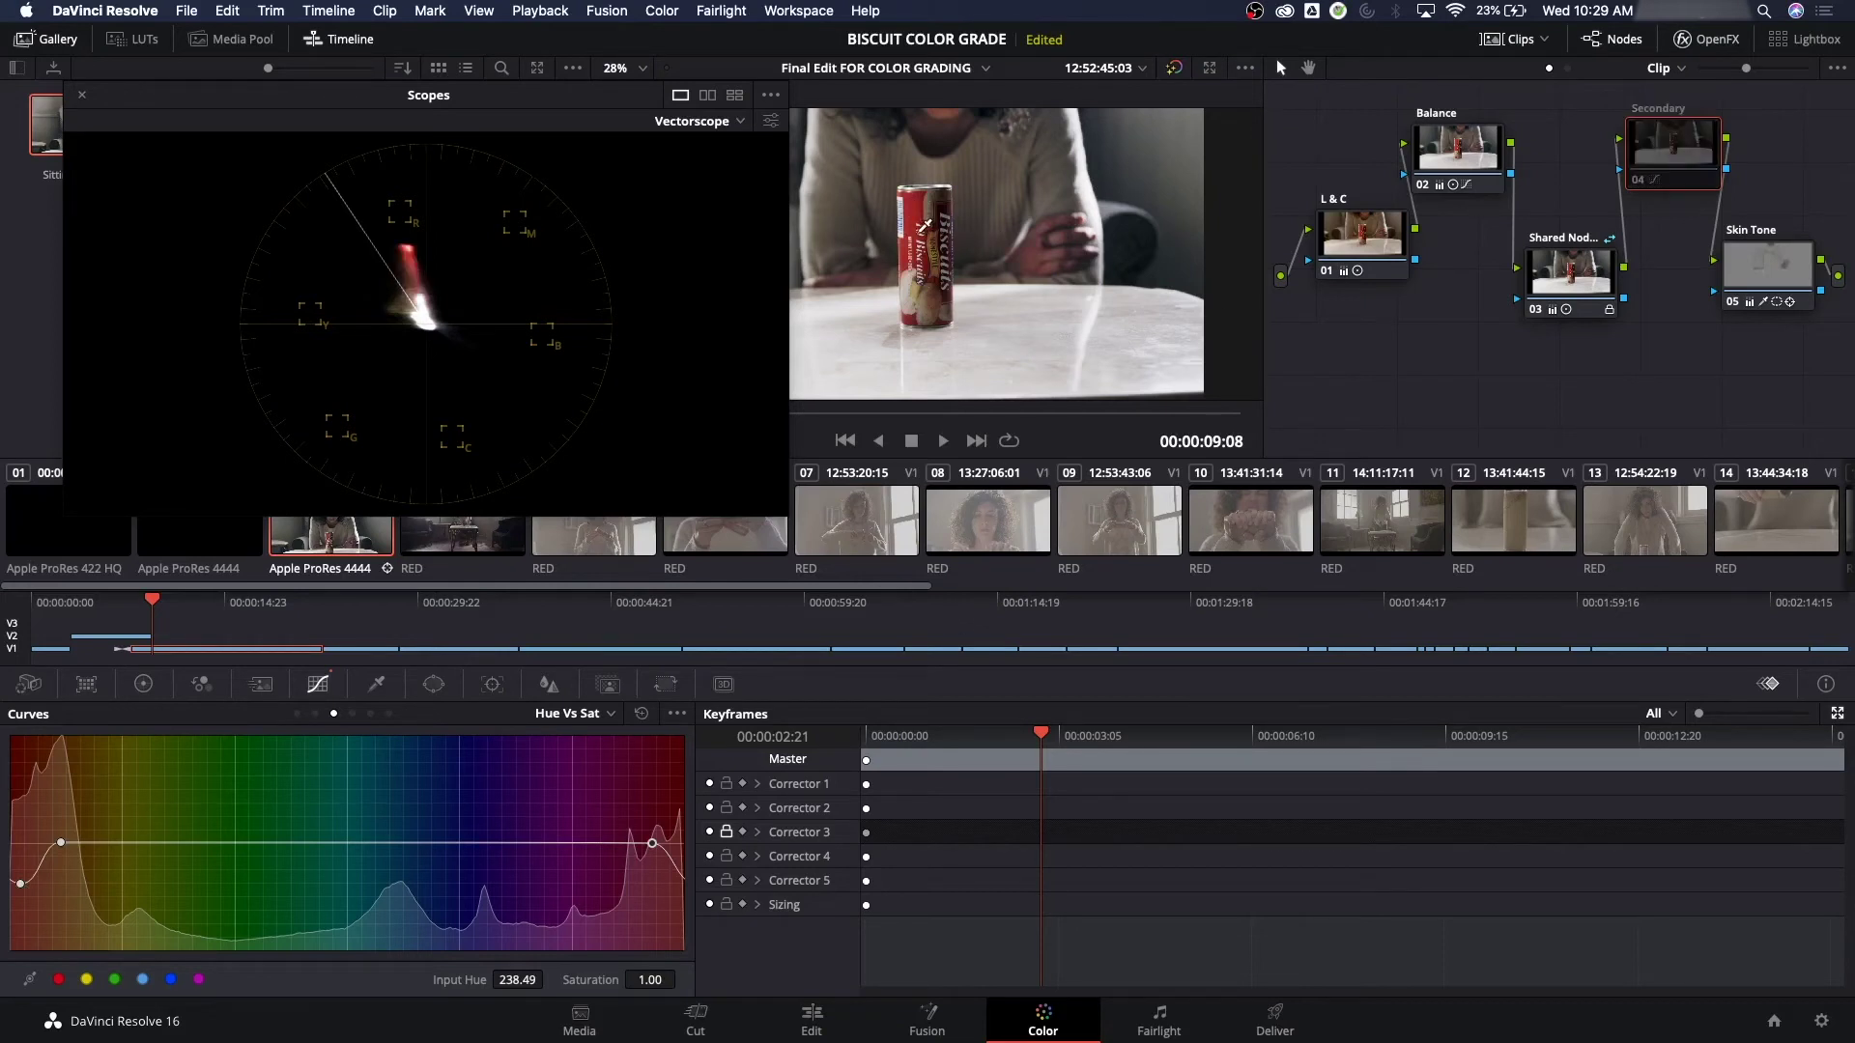
key("super+d")
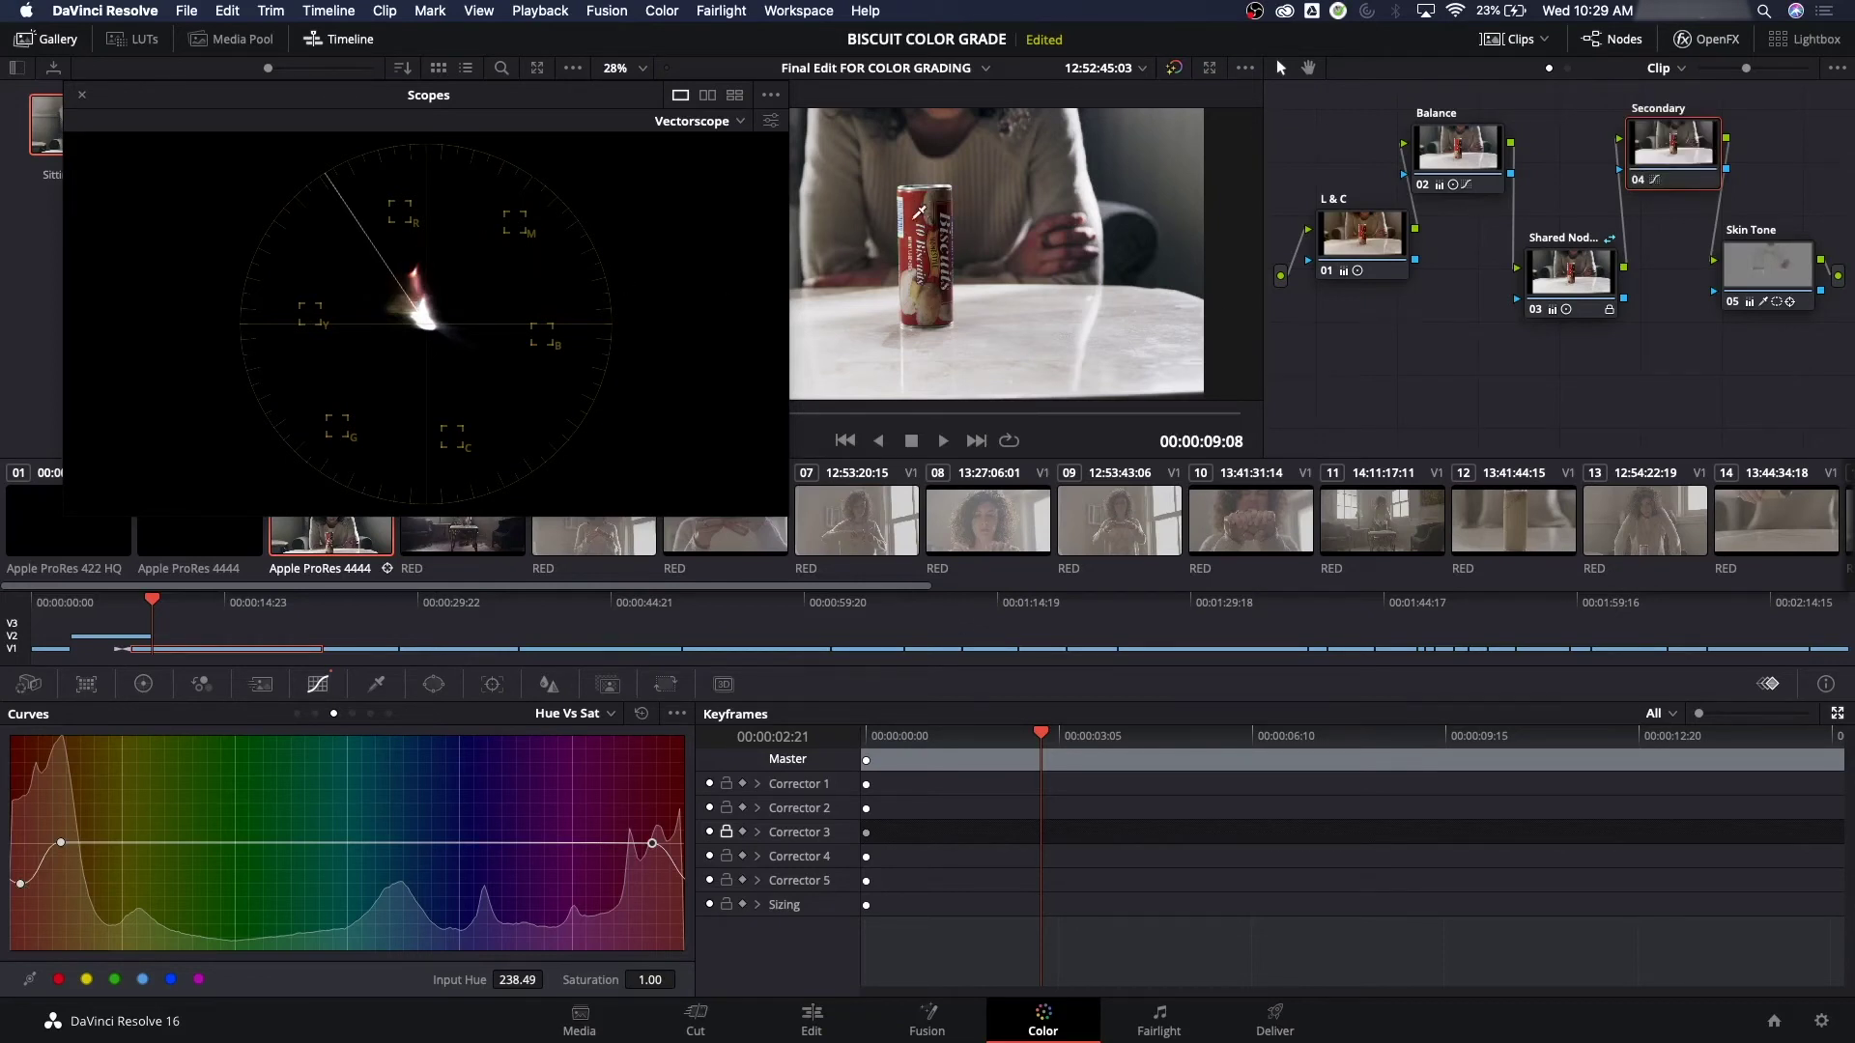
right_click(1671, 172)
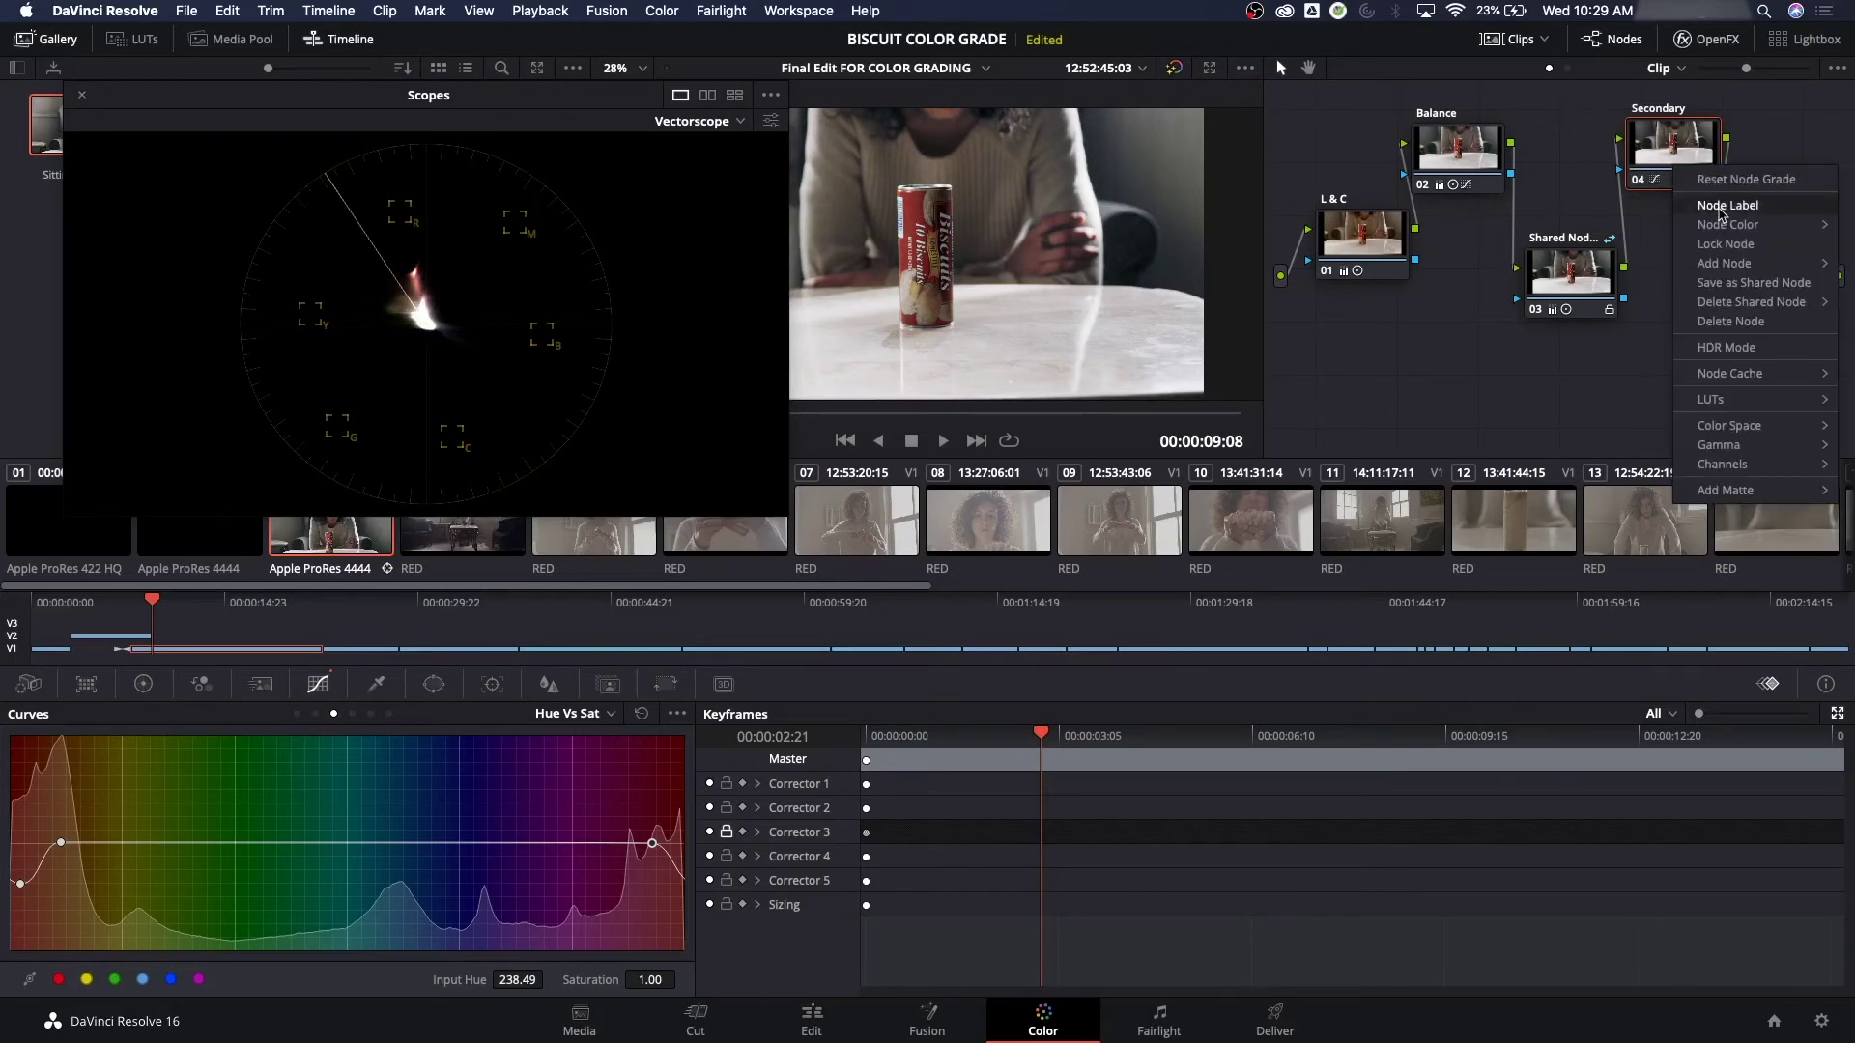
left_click(1724, 284)
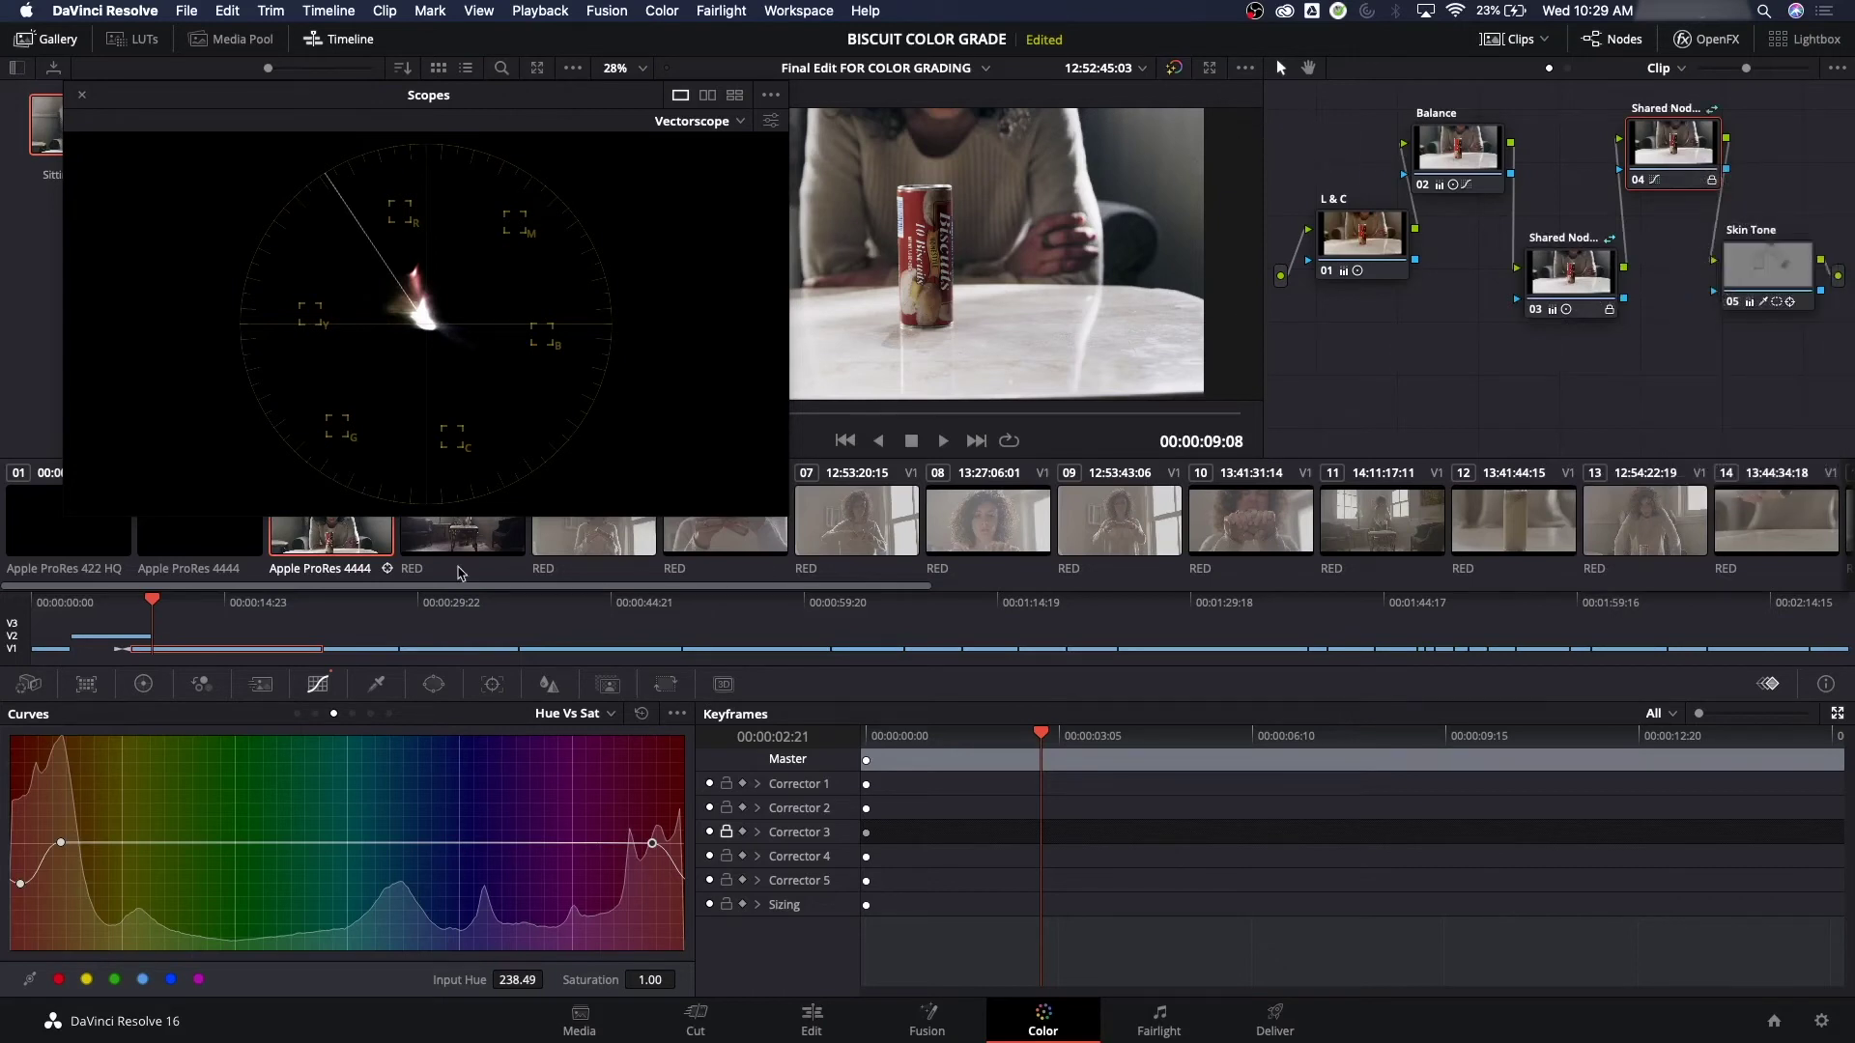
Add Shared Node 2 after node 03 in clip 04's node graph
left_click(473, 547)
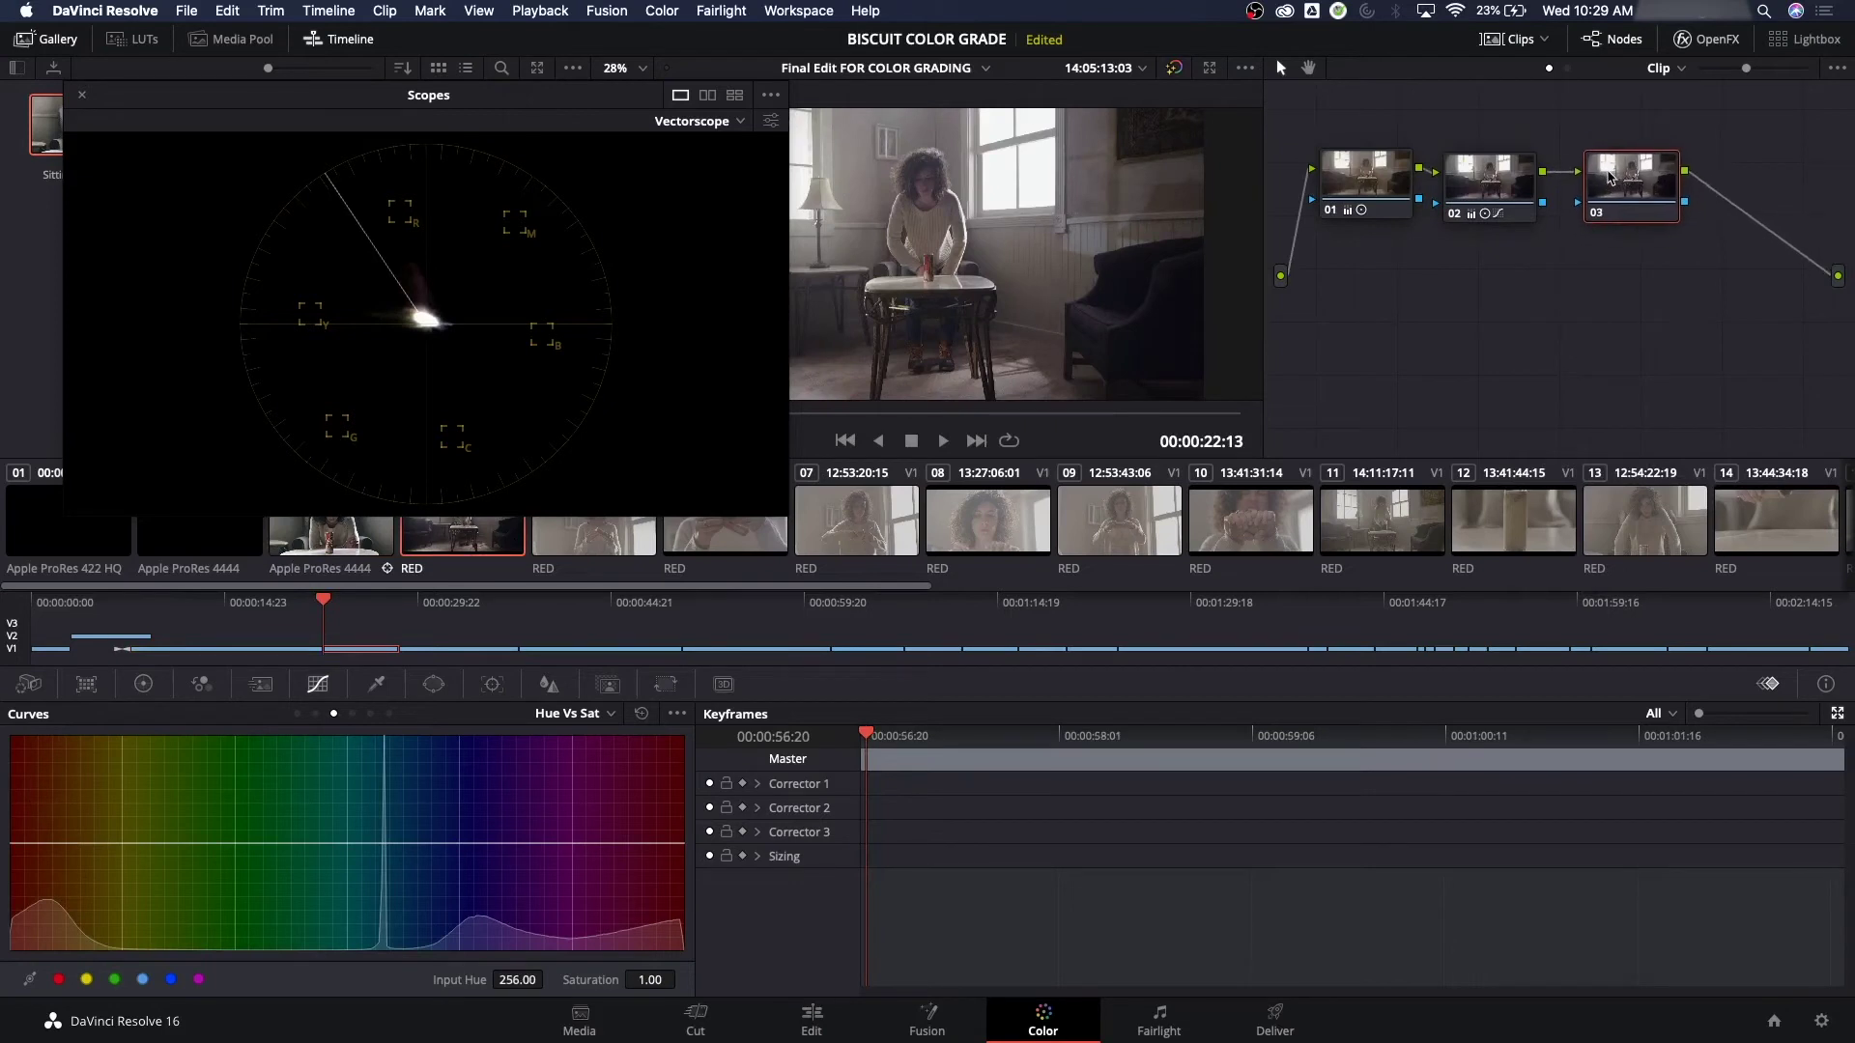
right_click(1609, 177)
mouse_move(1650, 272)
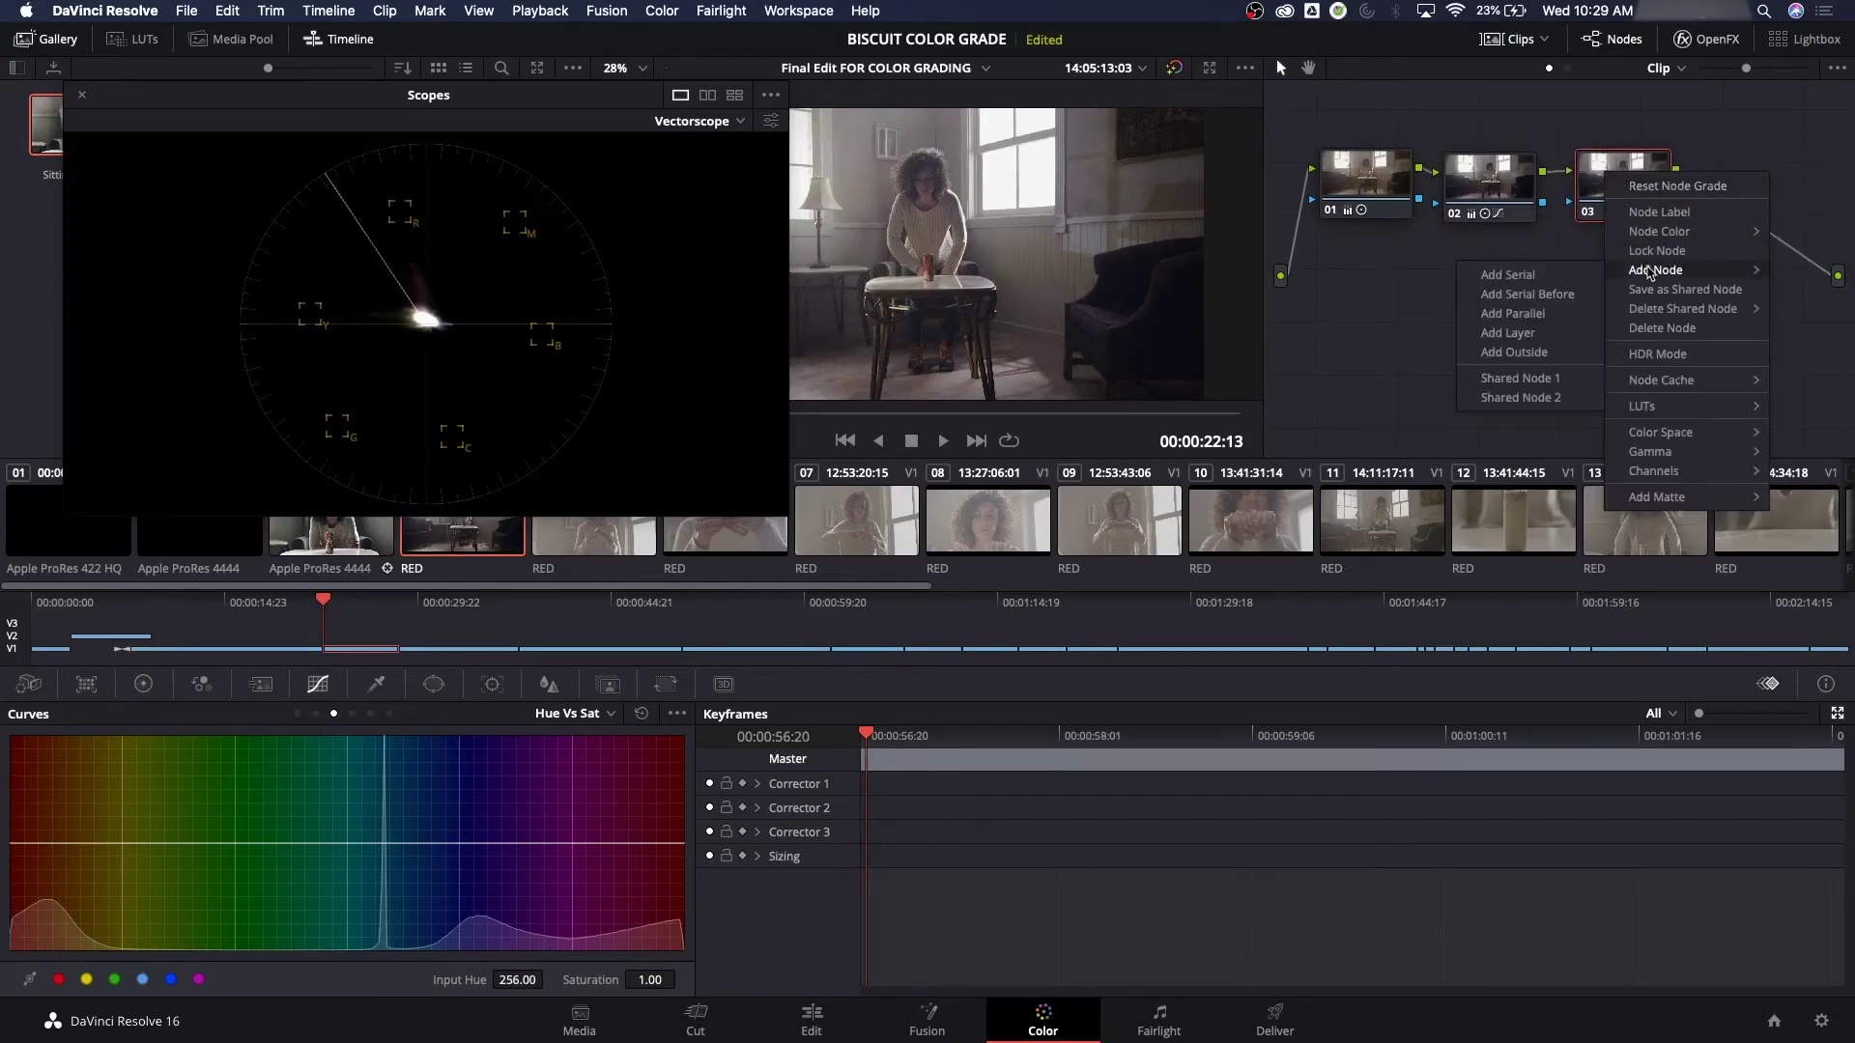
left_click(1549, 403)
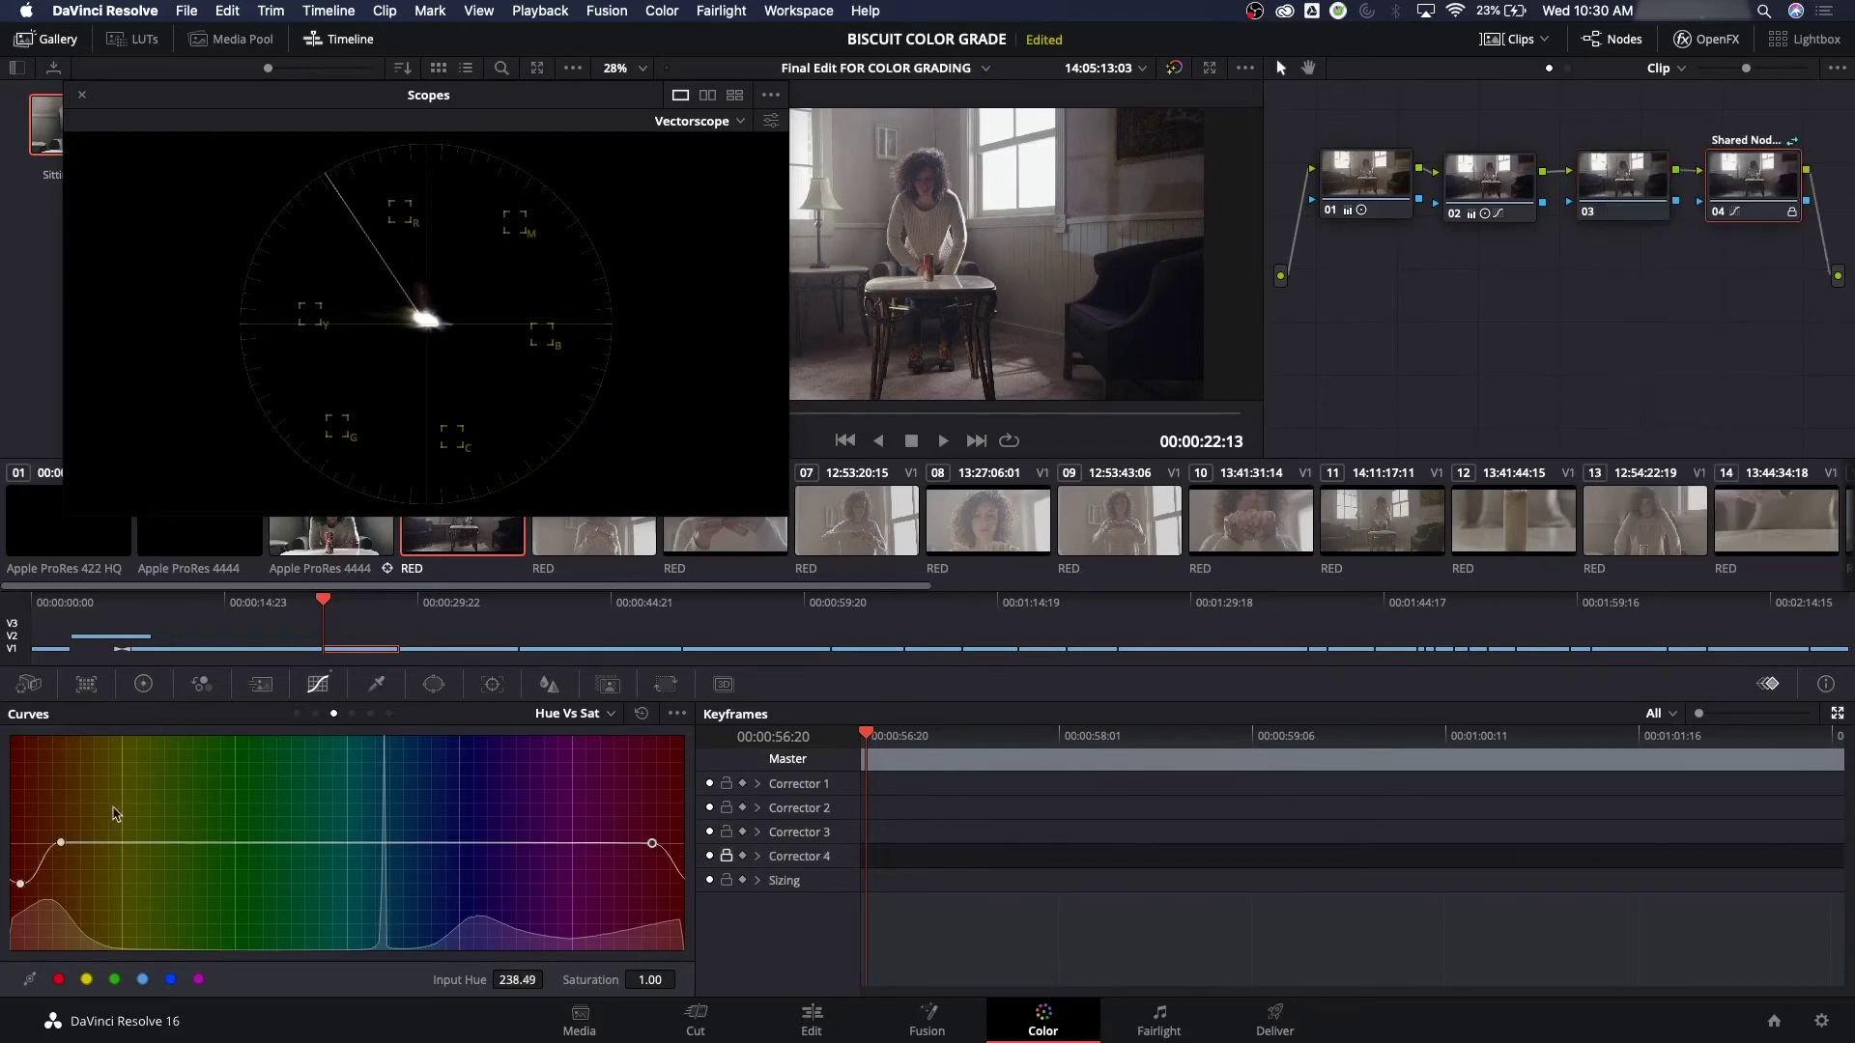
mouse_move(21, 889)
left_mouse_down()
mouse_move(19, 852)
mouse_move(20, 883)
left_mouse_up()
left_click_drag(524, 108, 545, 126)
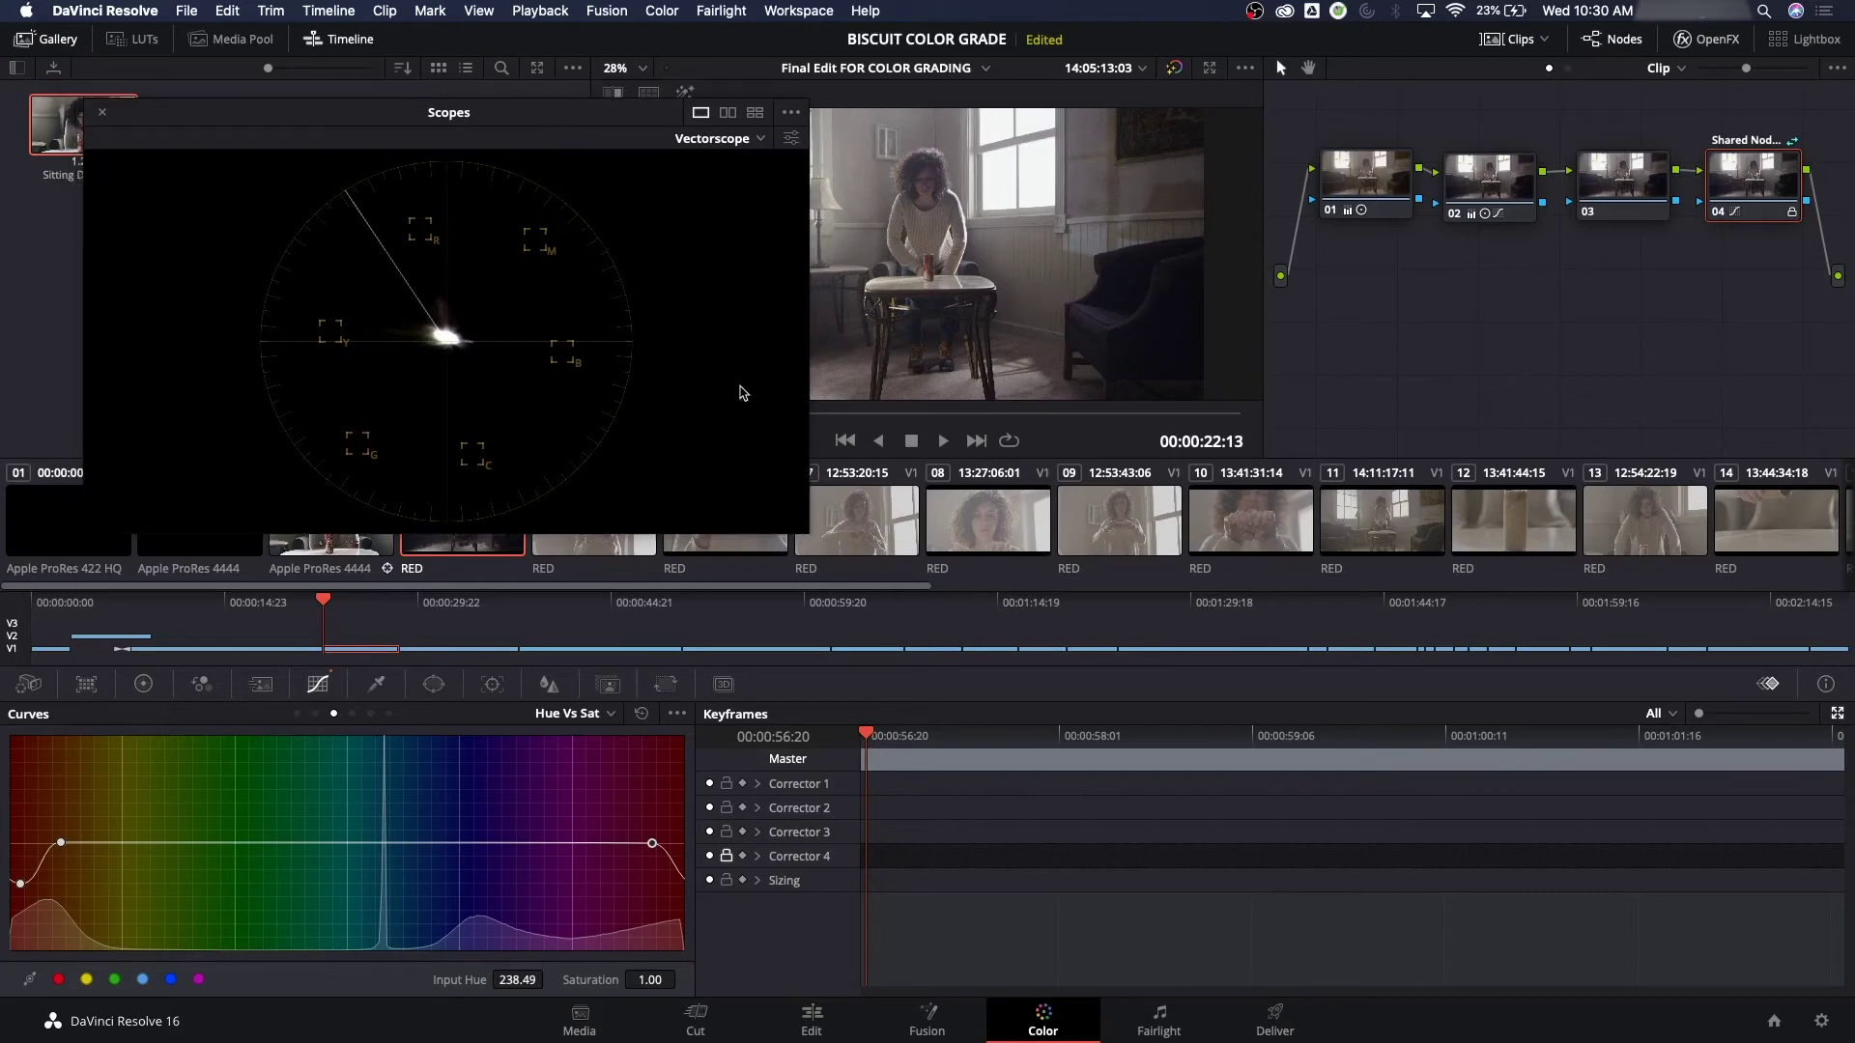
Add a serial node after the shared node and shift nodes 03 and 04 upward to make room
left_click_drag(1633, 191, 1634, 156)
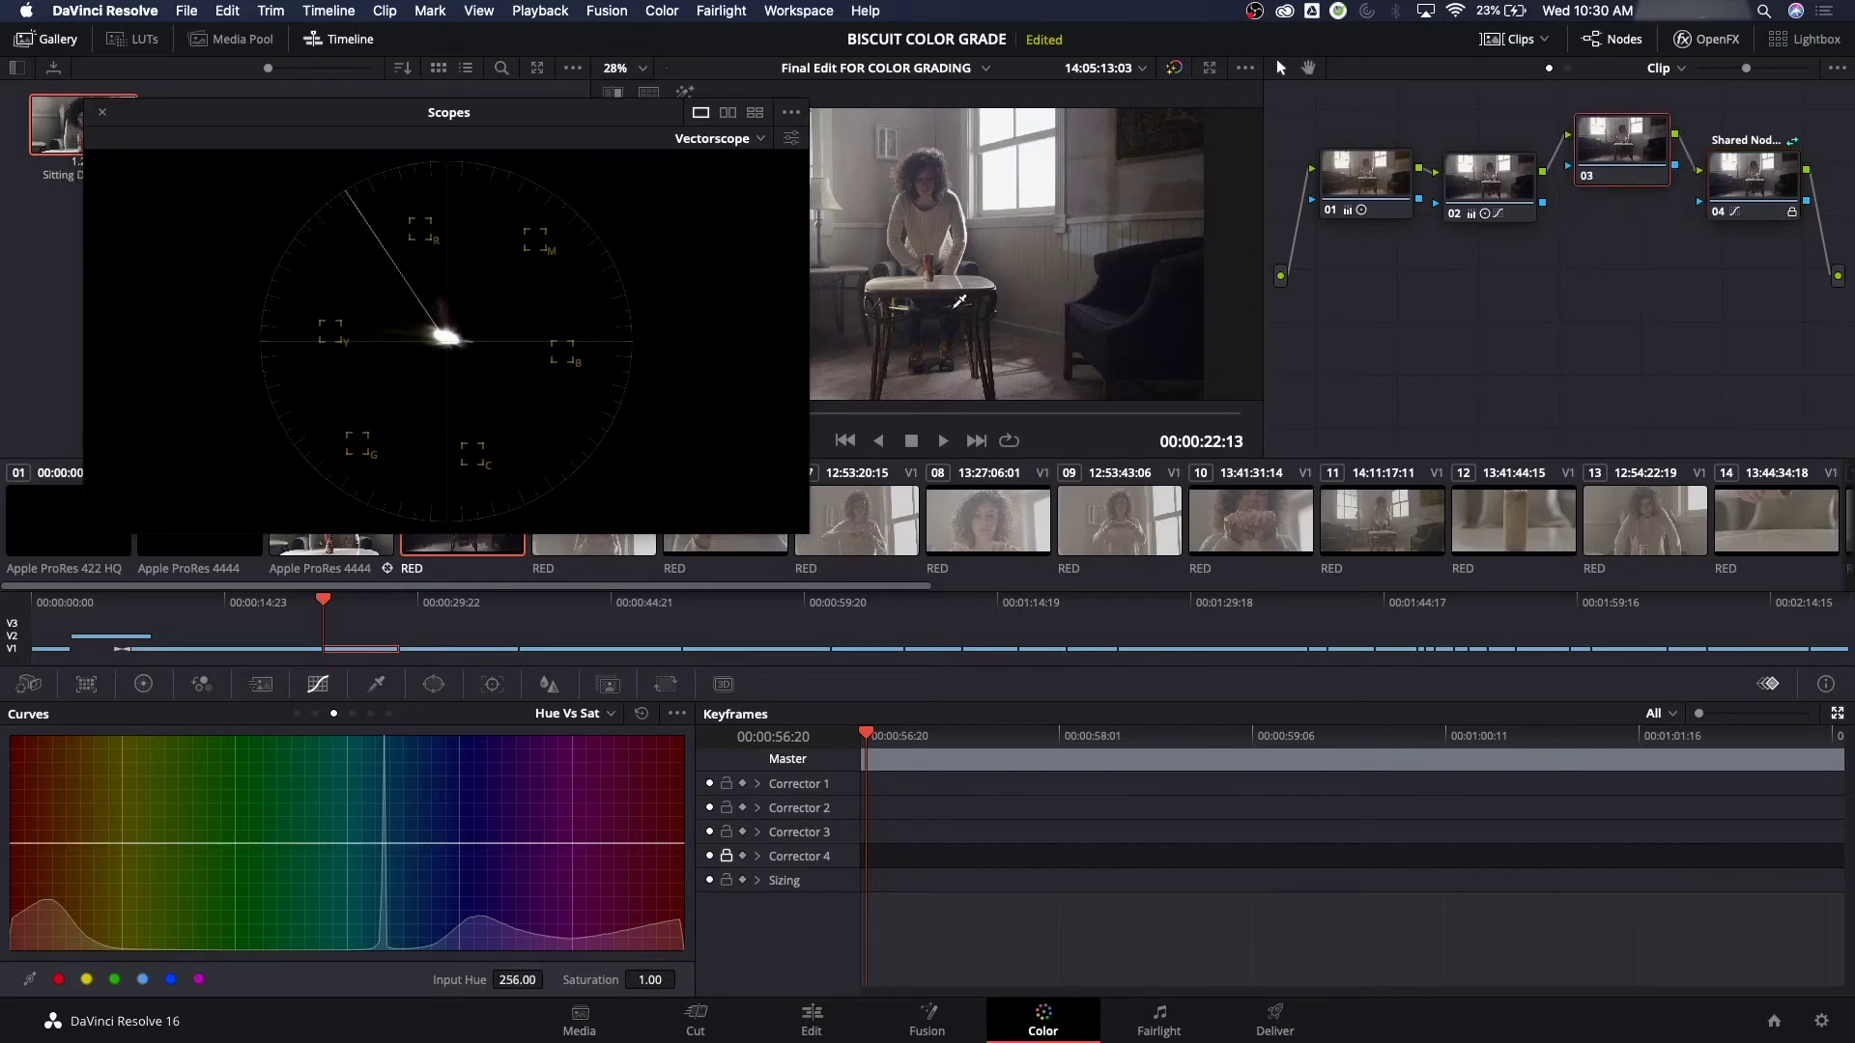
left_click(1728, 186)
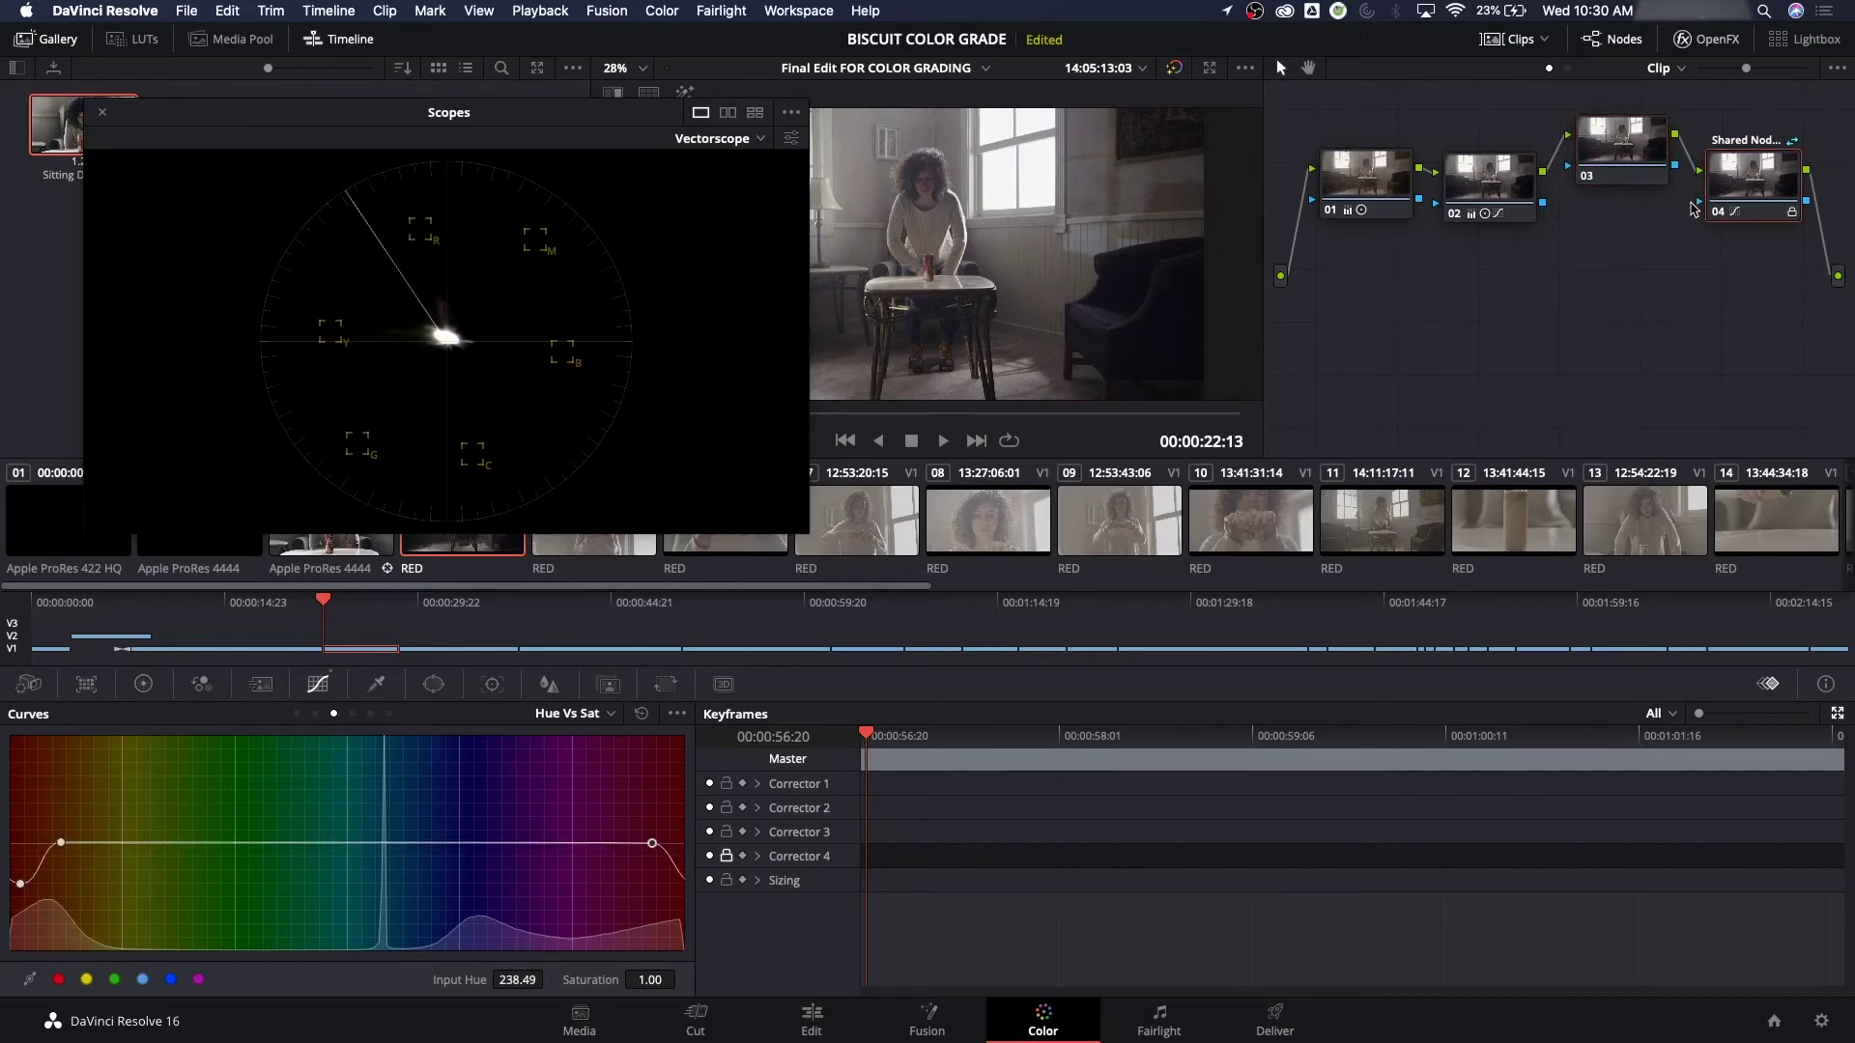
key("alt+s")
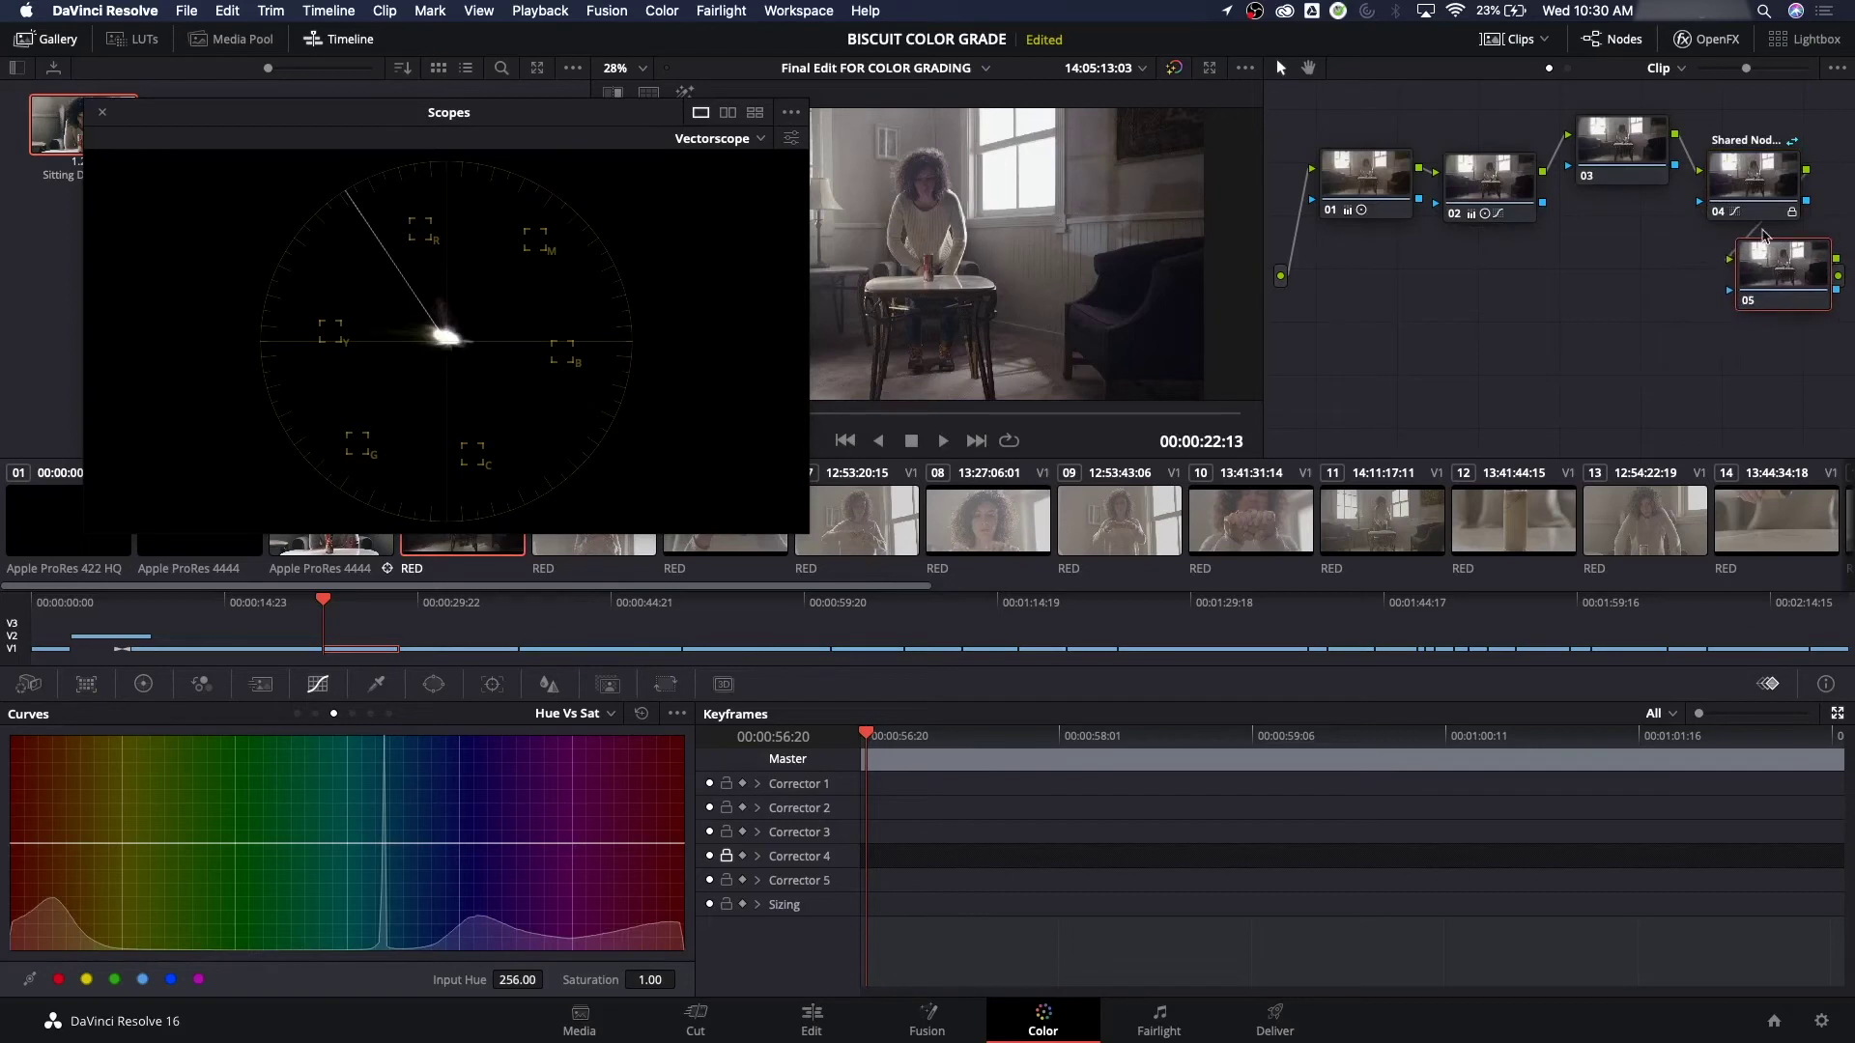
left_click_drag(1754, 189, 1733, 177)
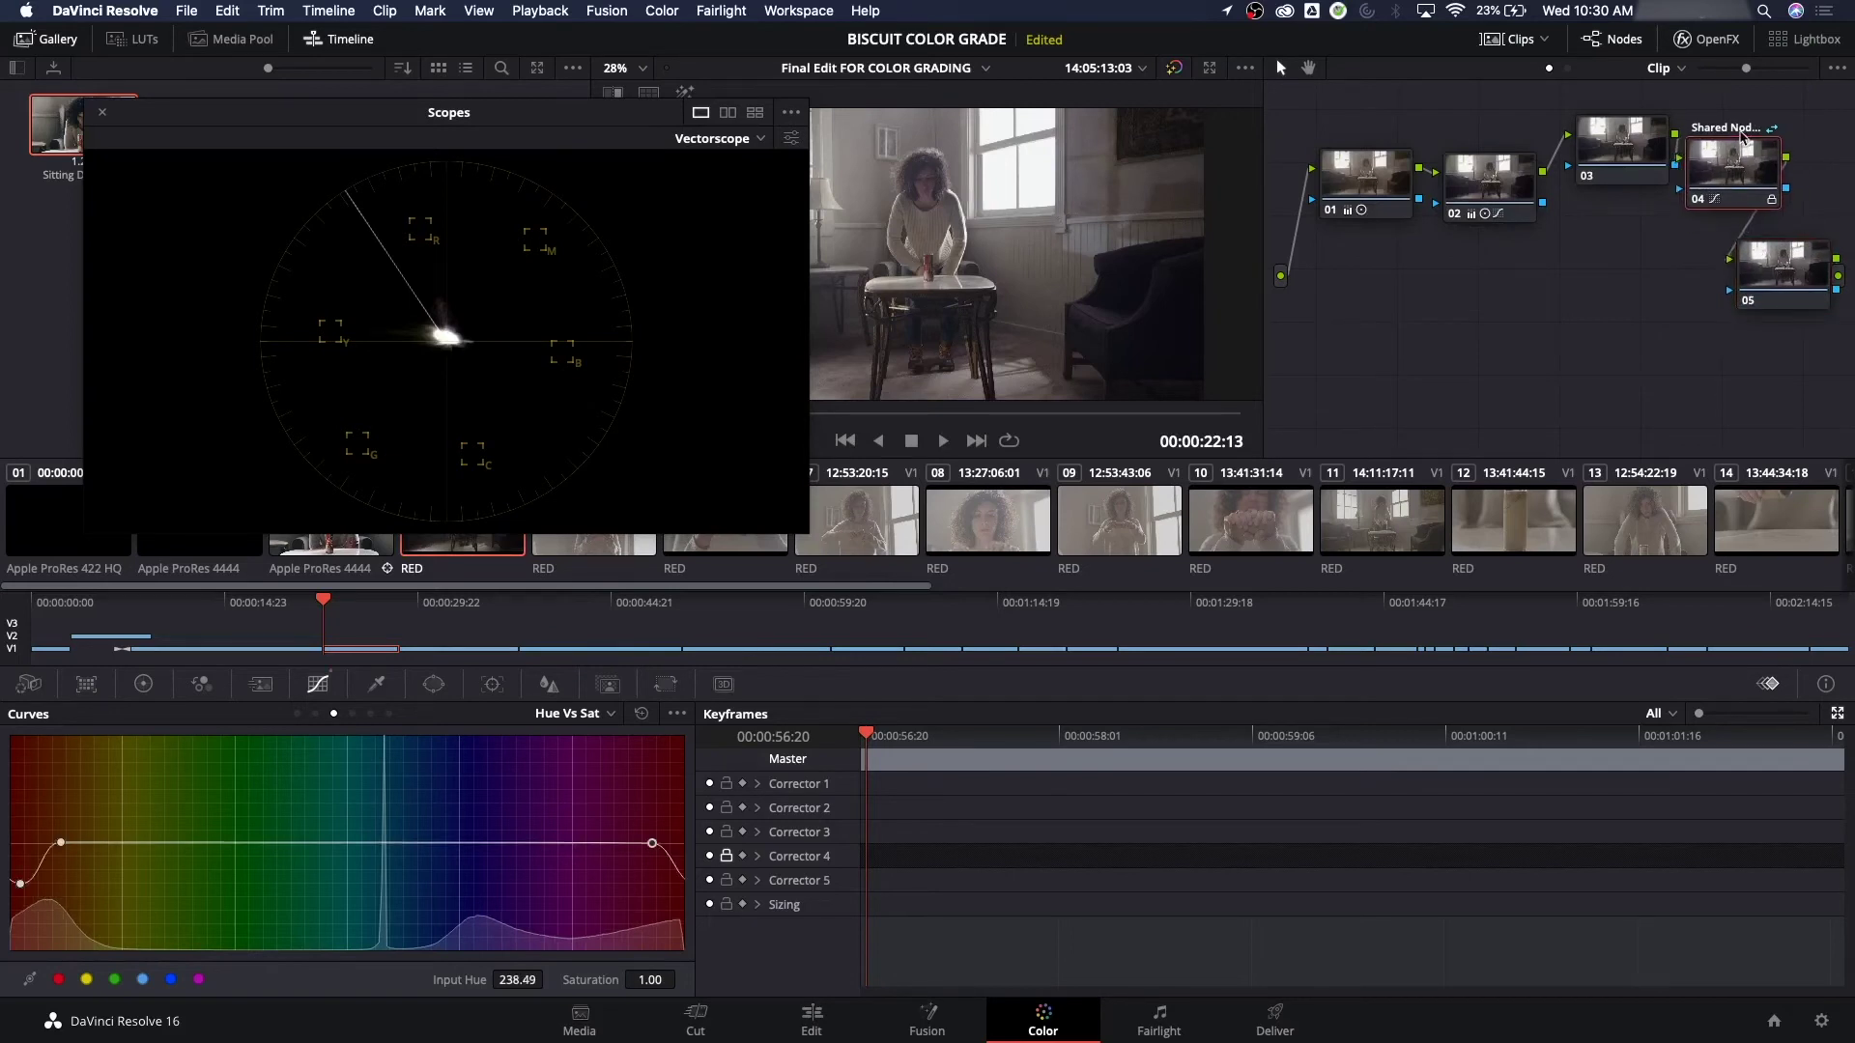
Label the shared node 04 "RED SAT" and node 05 "YELLOW SAT"
right_click(1741, 136)
left_click(1722, 166)
key("BackSpace")
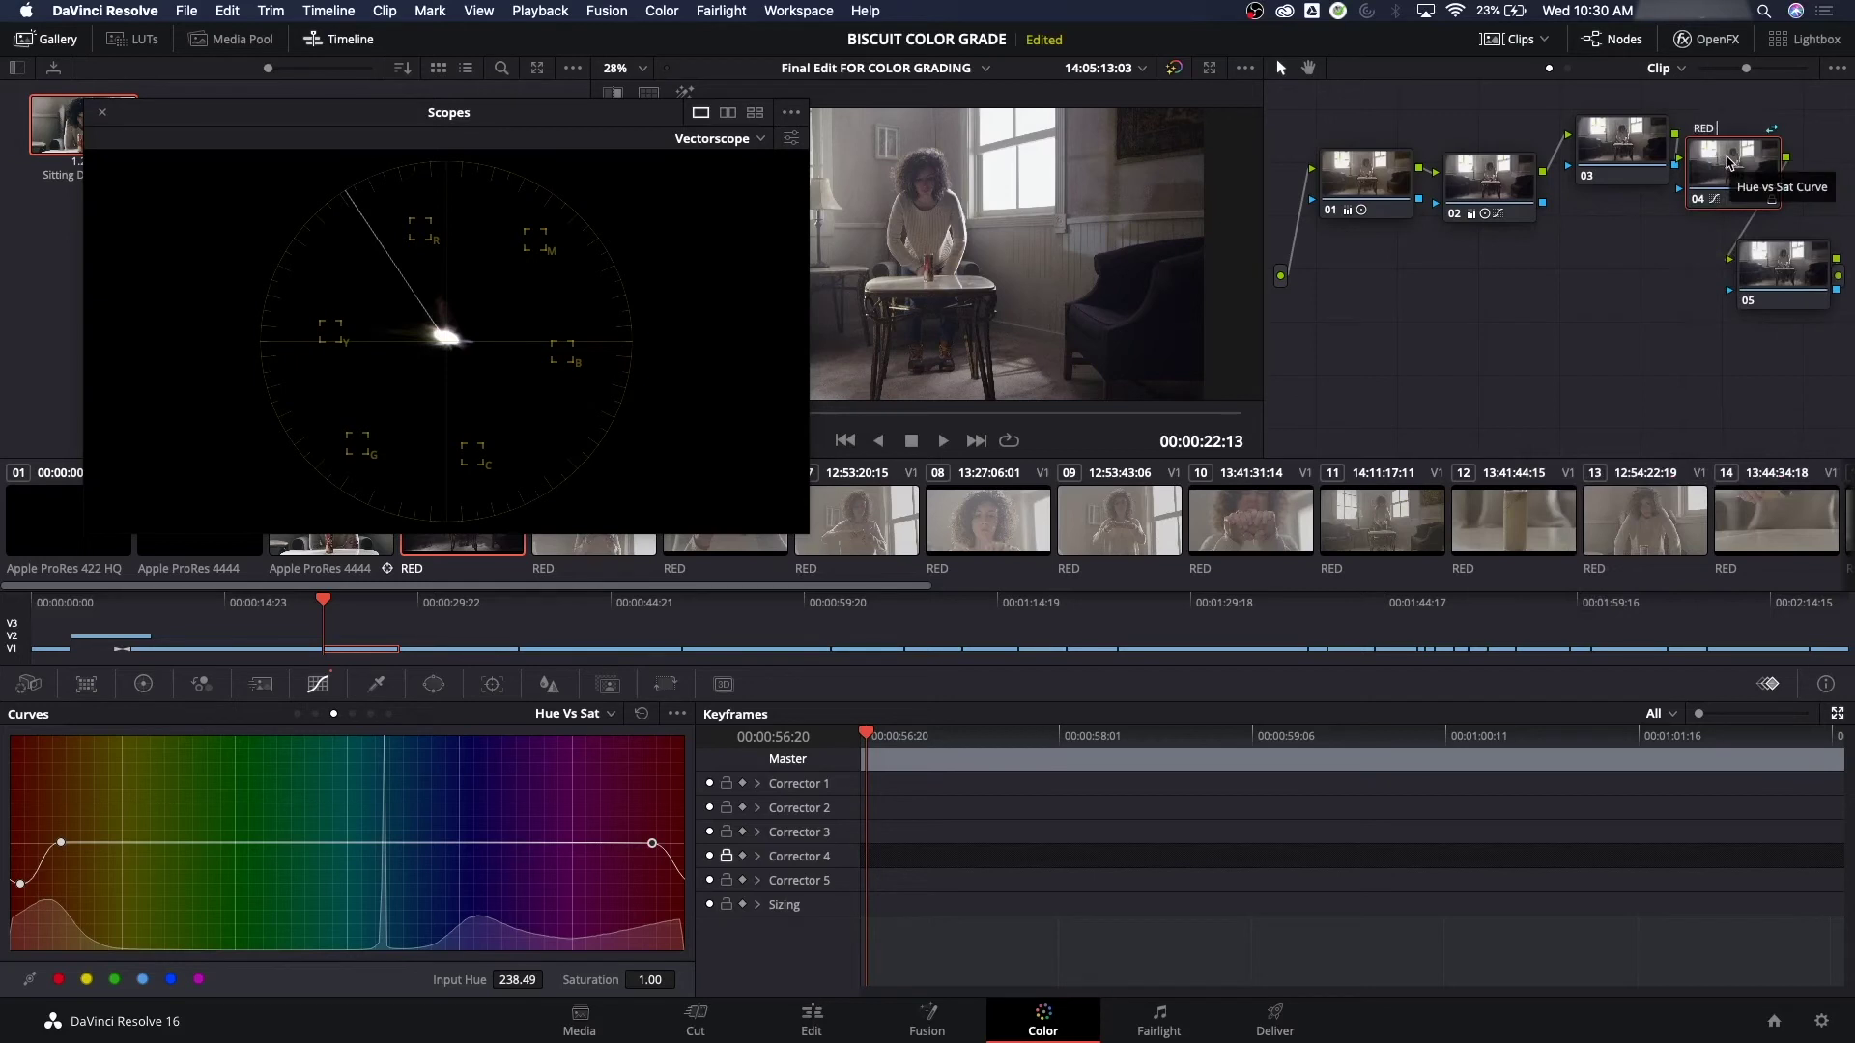
type("RED SAT")
left_click(1766, 253)
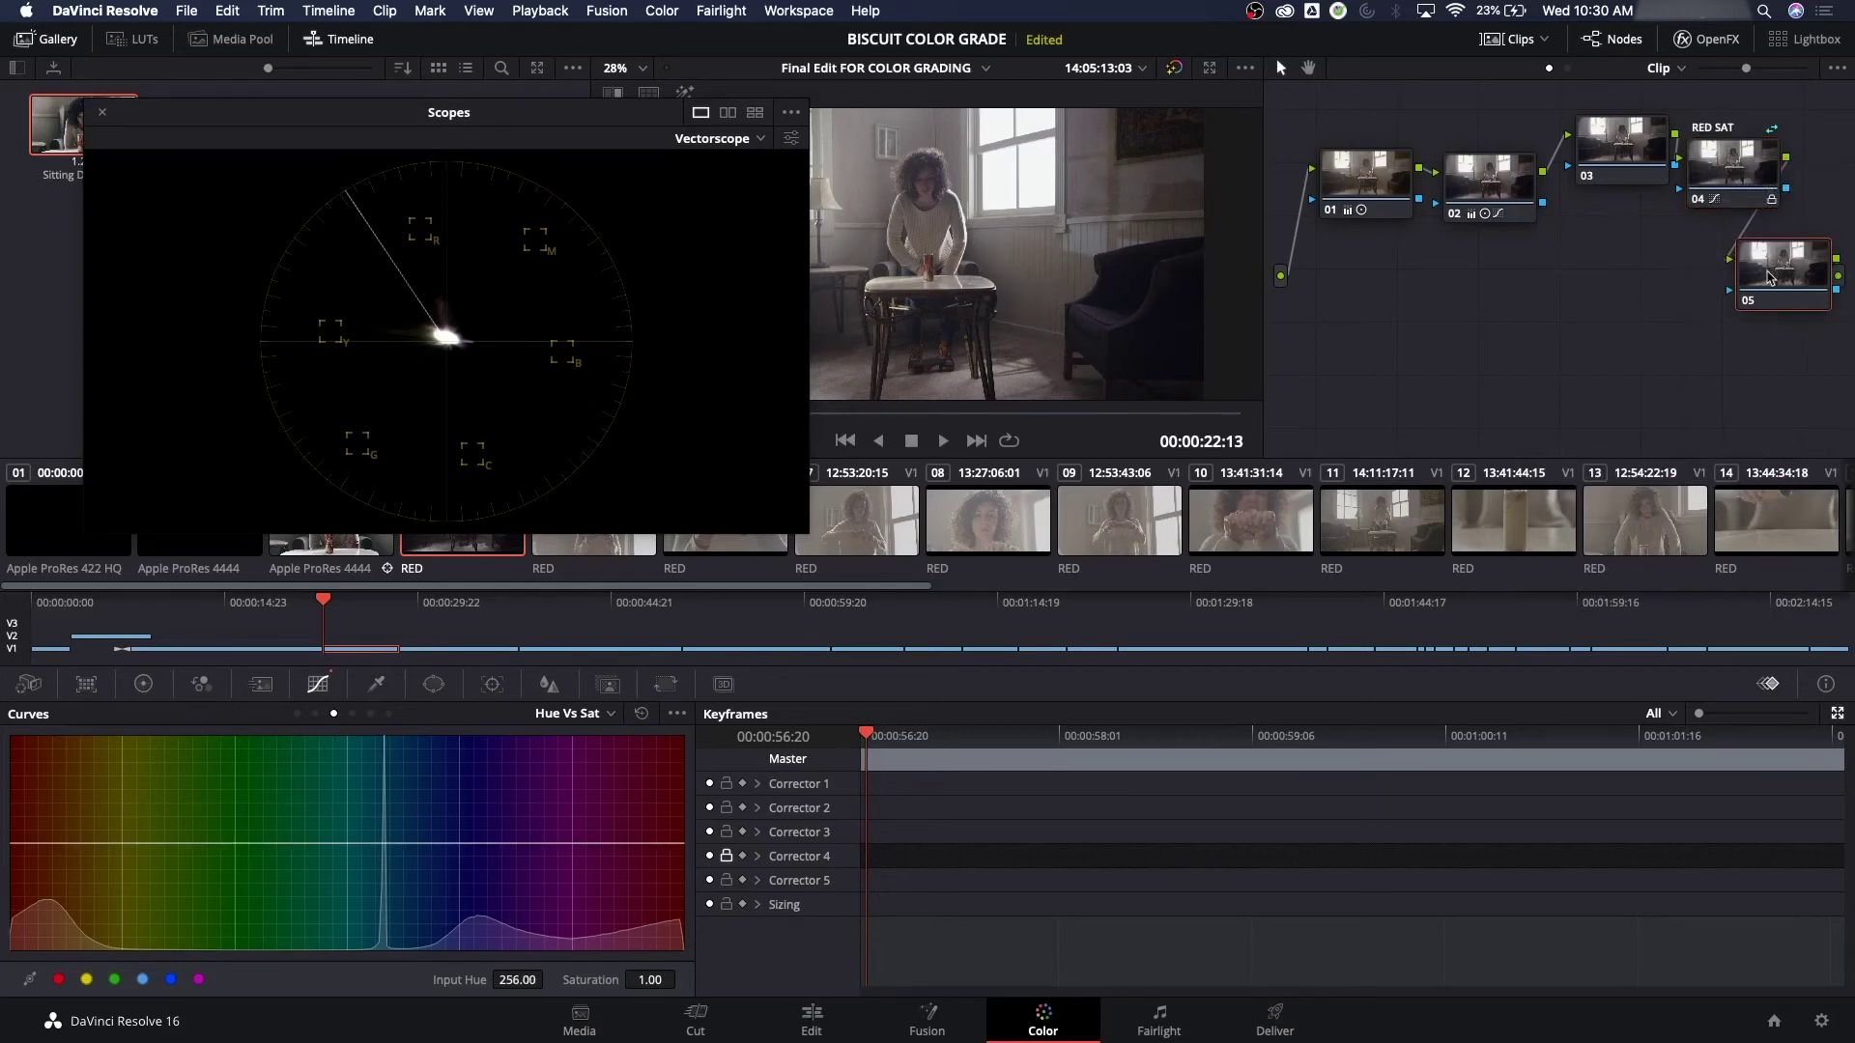
right_click(1763, 262)
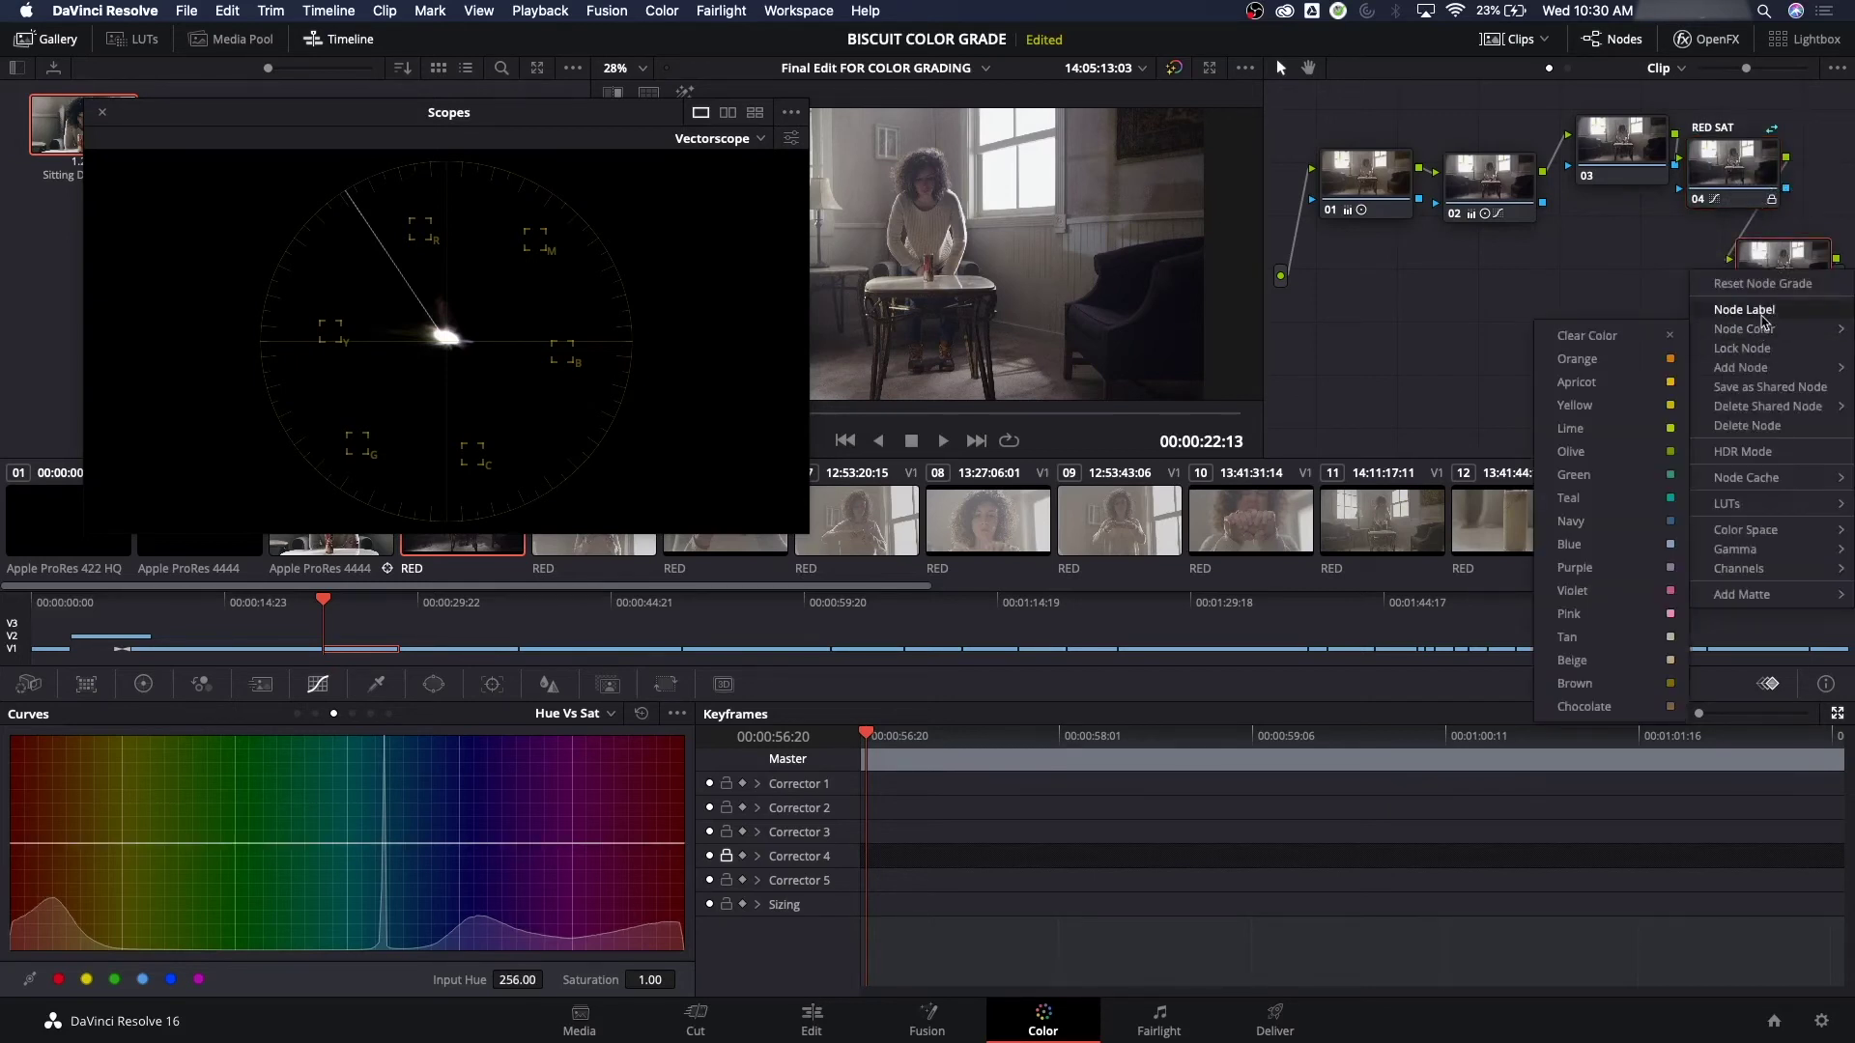
left_click(1766, 317)
type("YELLOW SAT")
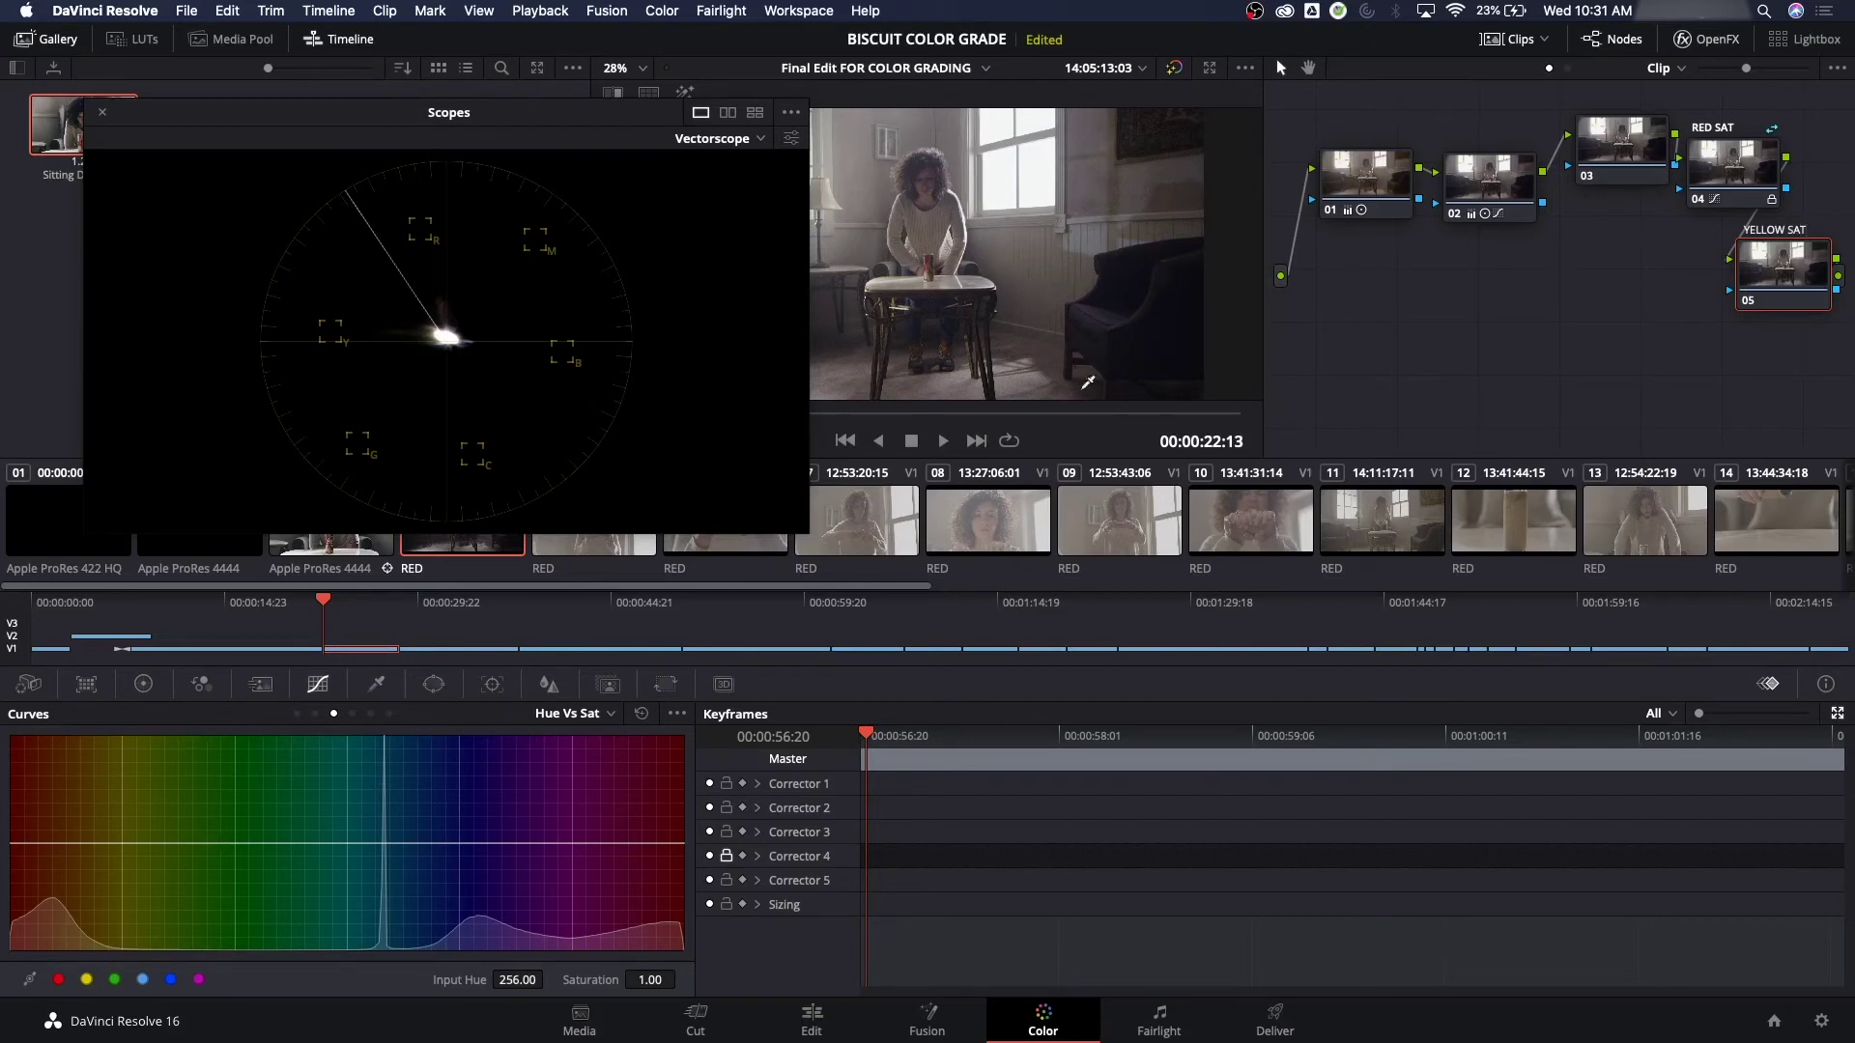
Try to lower the saturation of a hue sampled from the table leg on the YELLOW SAT node's Hue Vs Sat curve
left_click_drag(500, 108, 1376, 444)
scroll(918, 367, "up", 5)
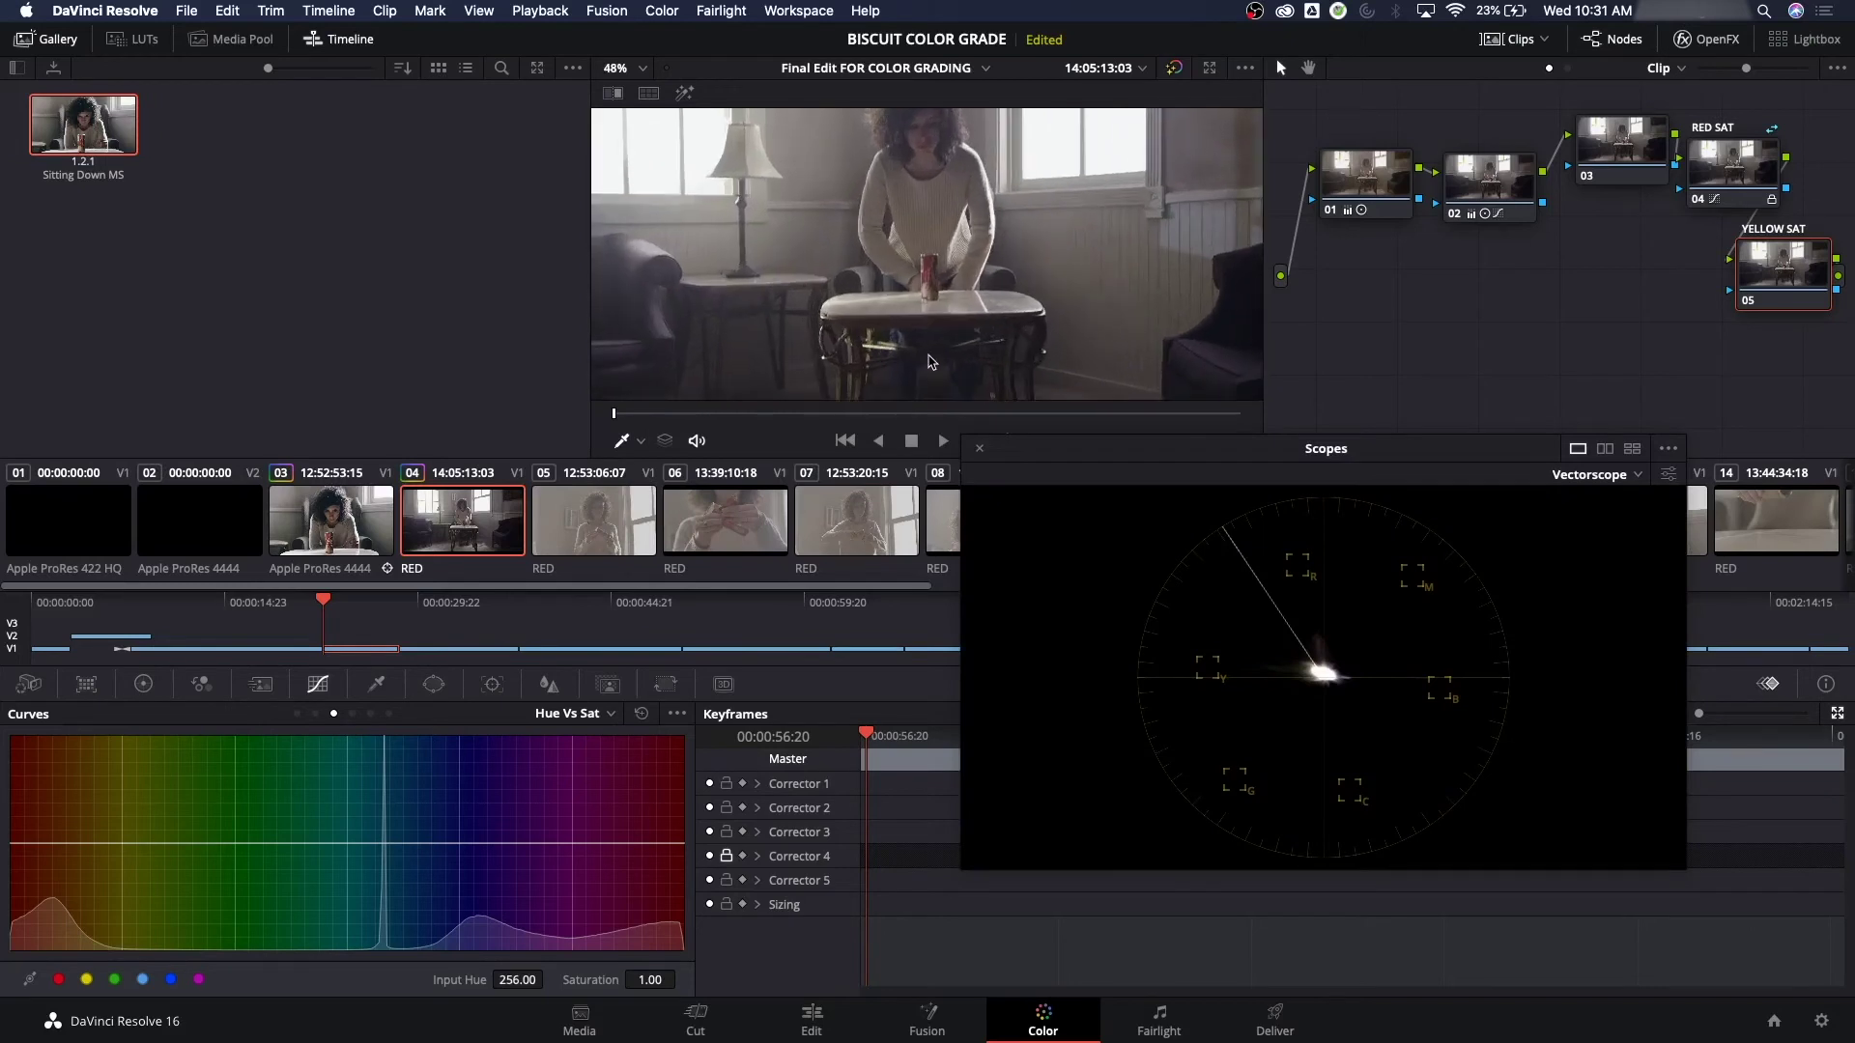
scroll(944, 117, "up", 5)
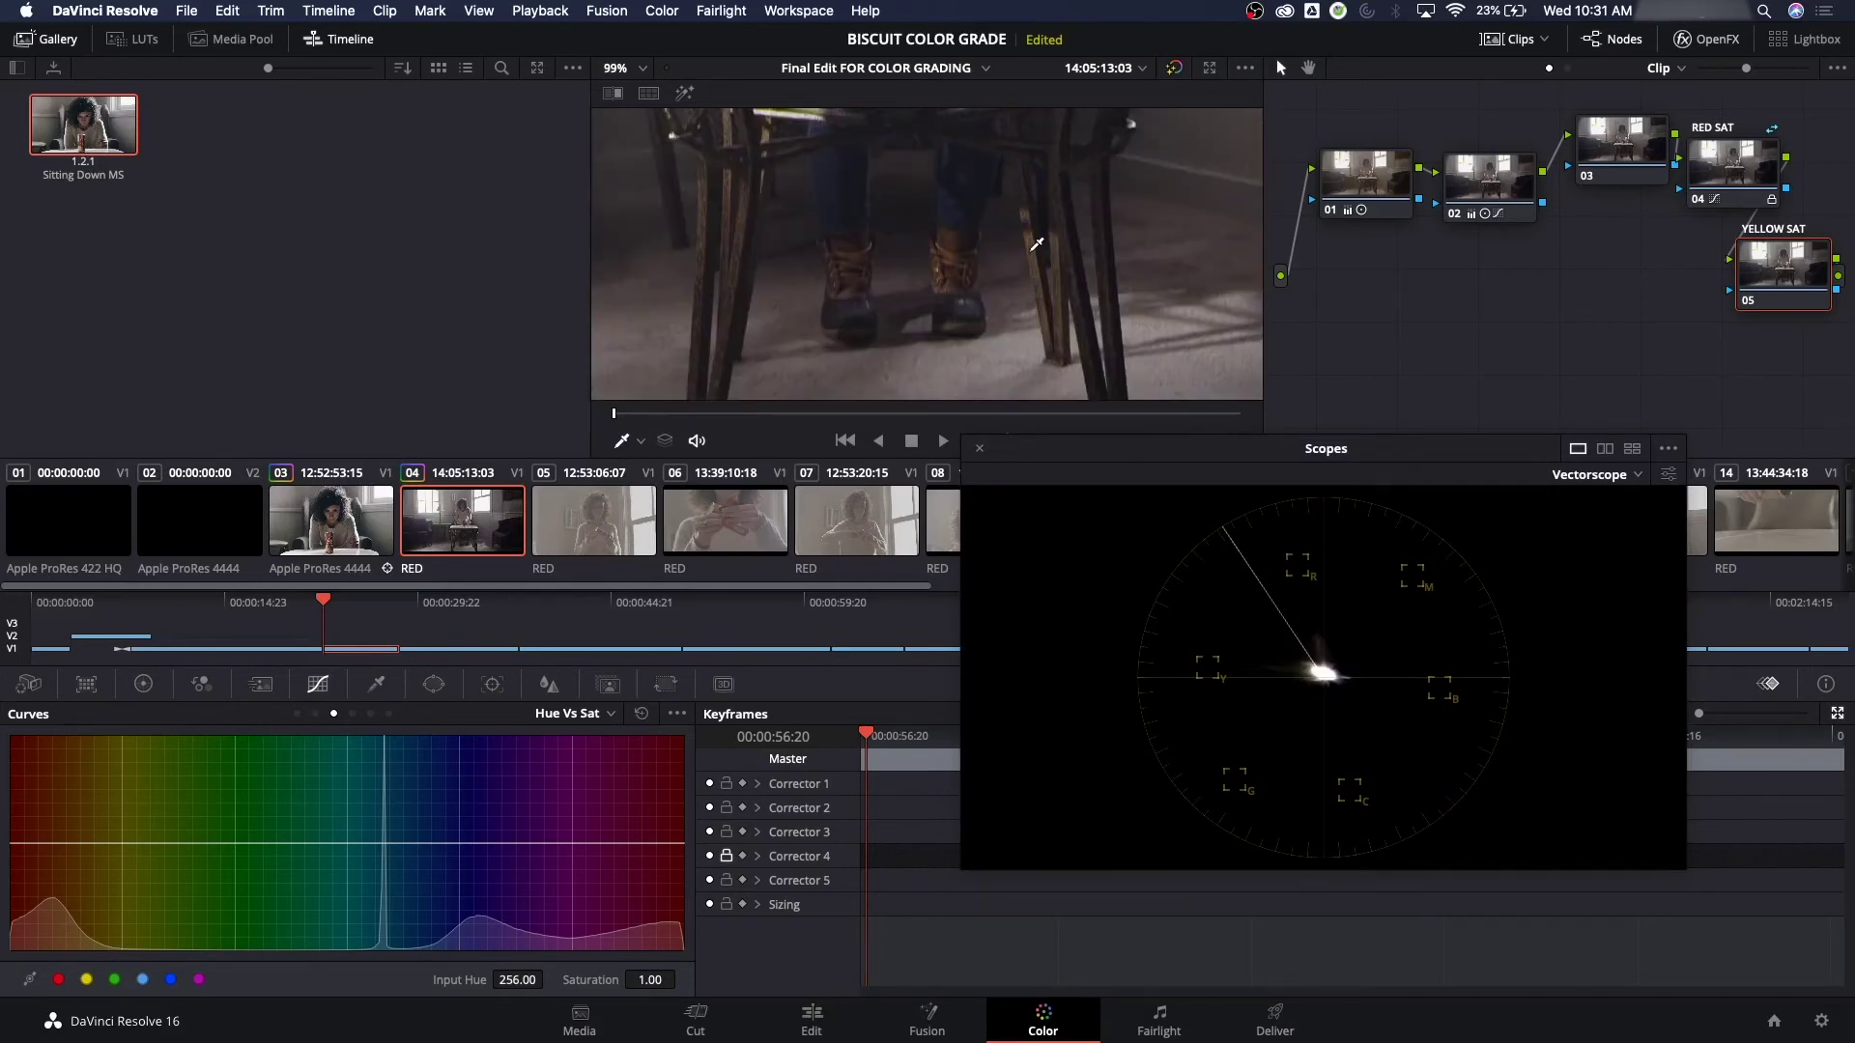
left_click(1031, 256)
left_click_drag(50, 844, 52, 905)
key("shift+Home")
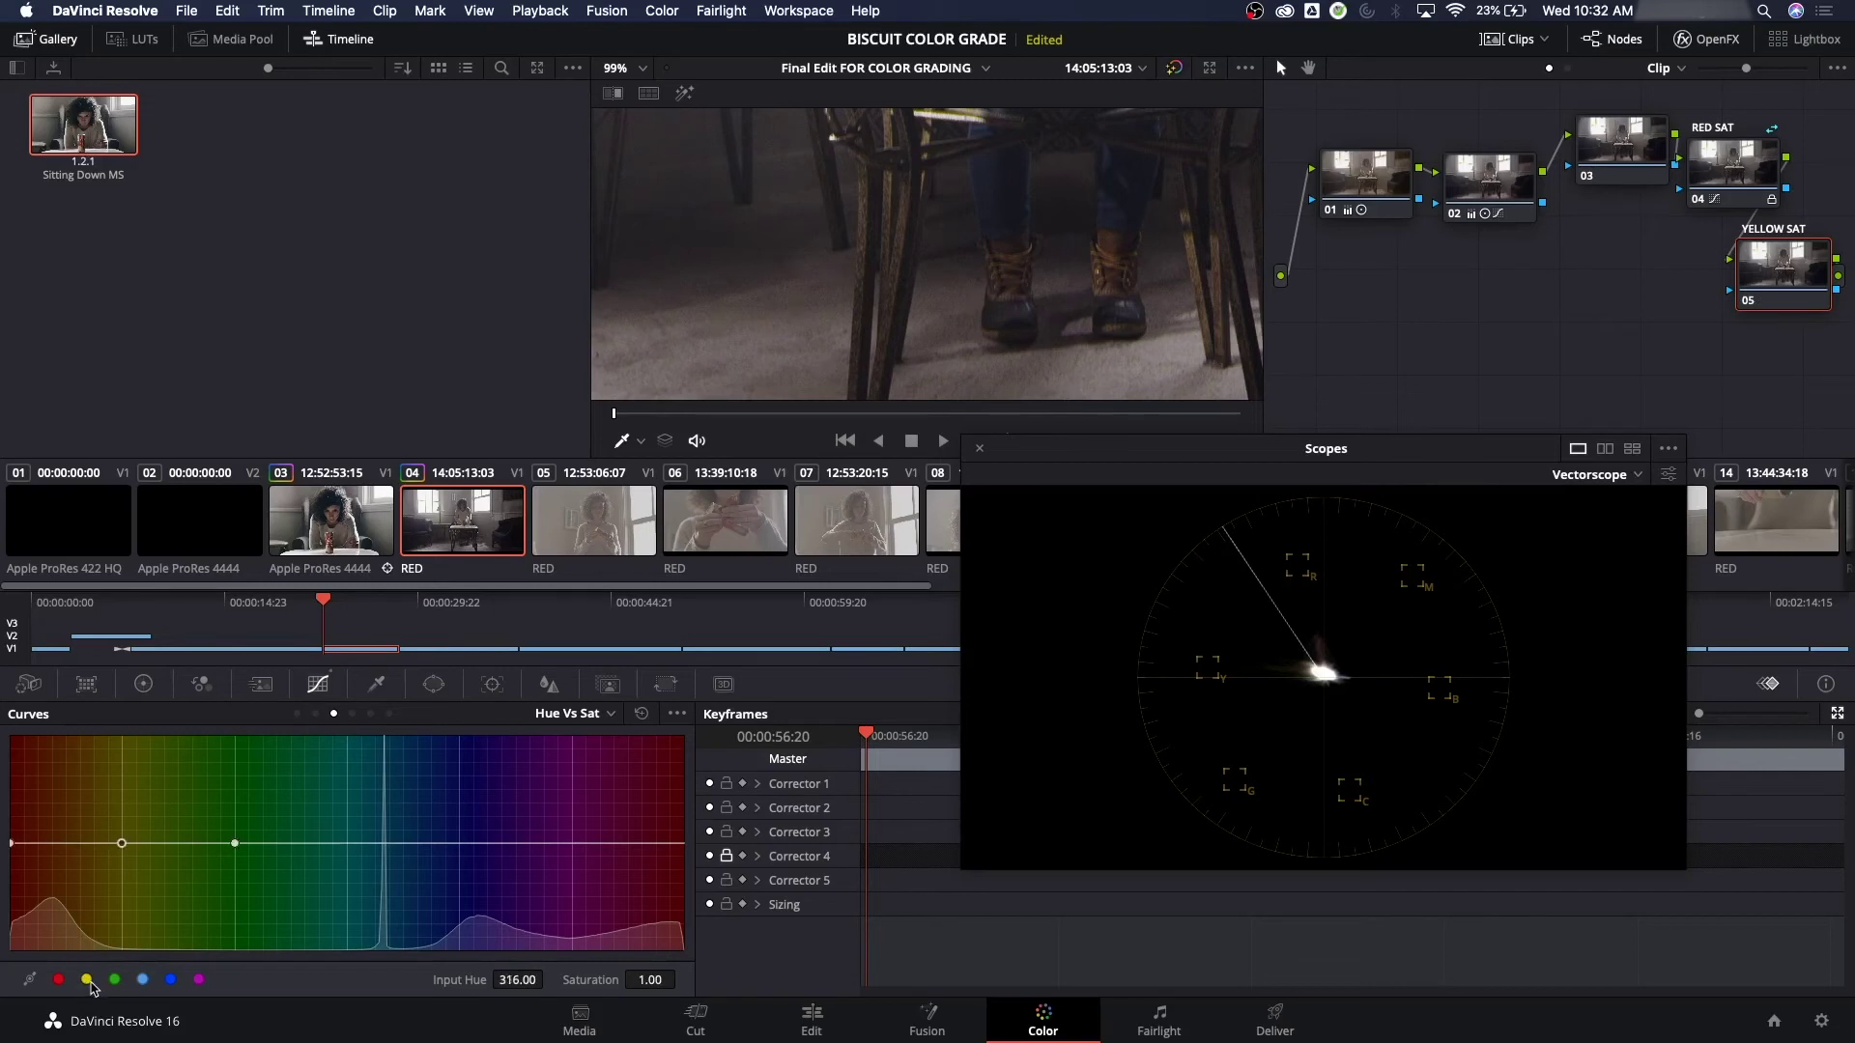
Lower the yellow point to 0.69 saturation on the YELLOW SAT node's Hue Vs Sat curve and pull both outer points inward
left_click_drag(122, 843, 123, 881)
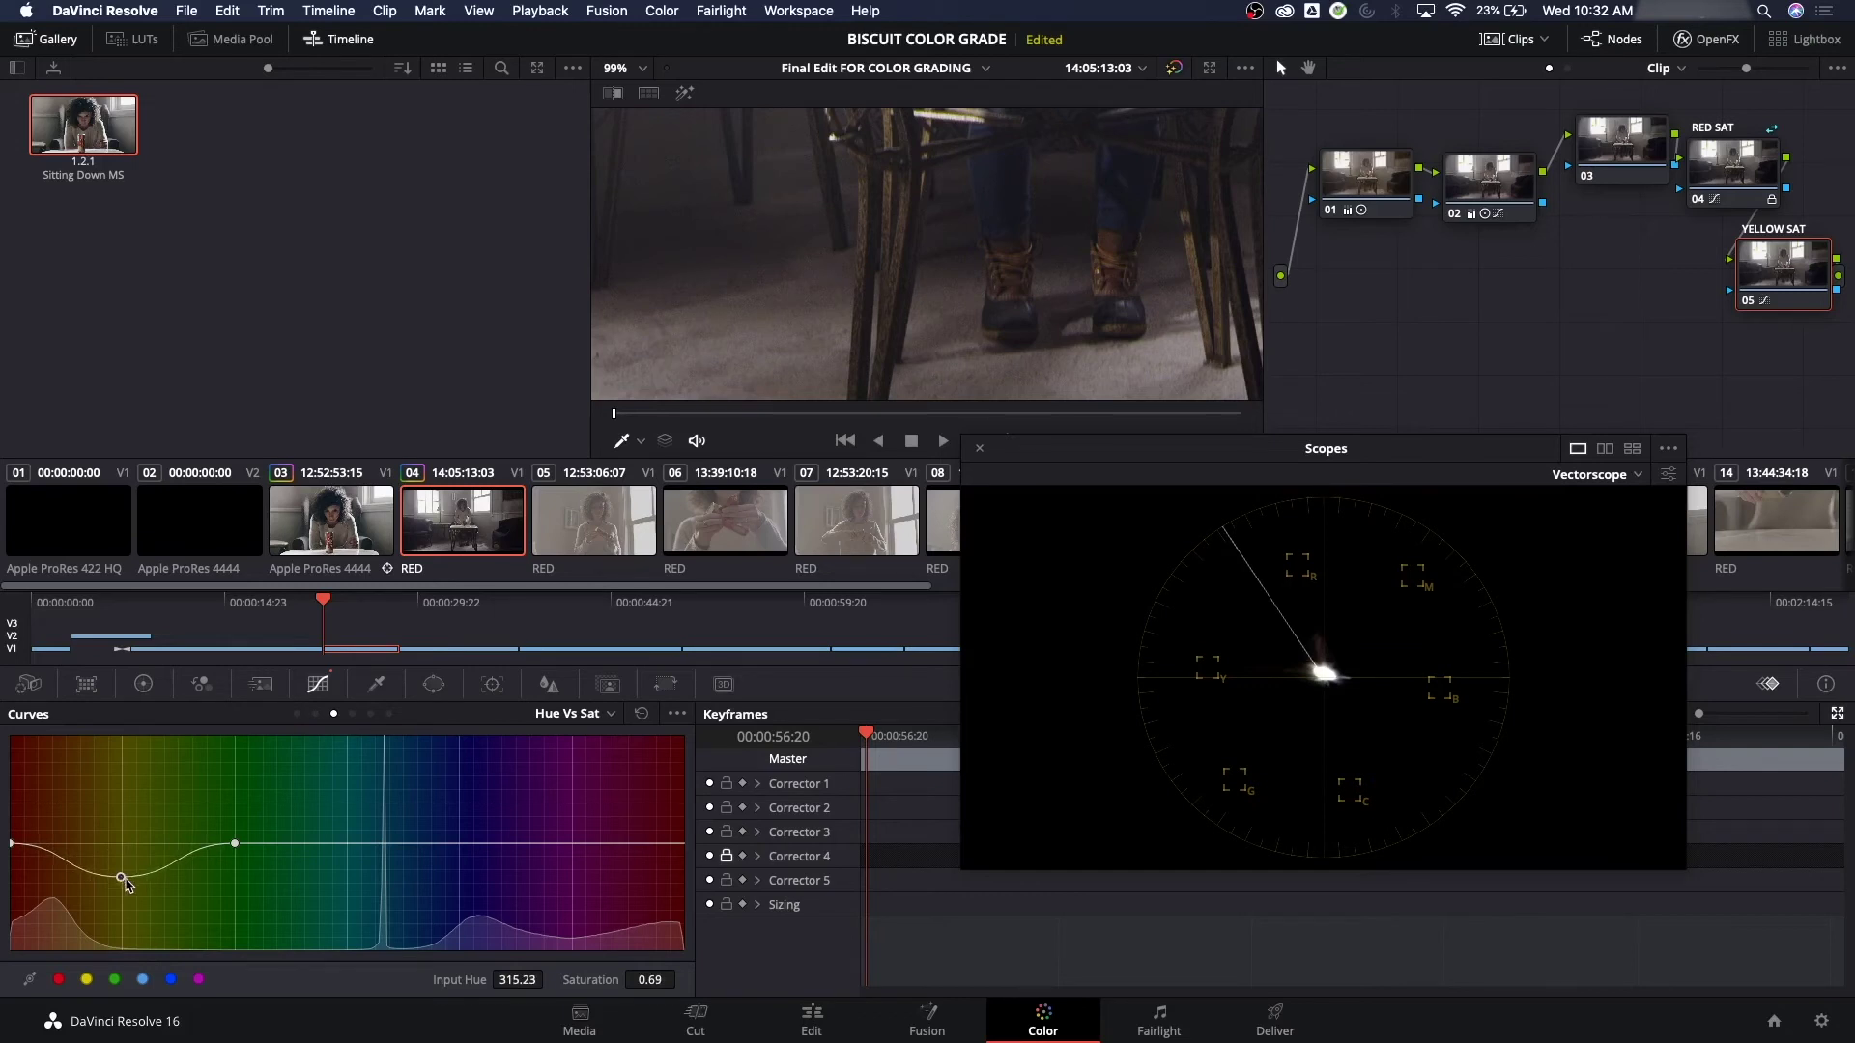
left_click_drag(234, 848, 199, 848)
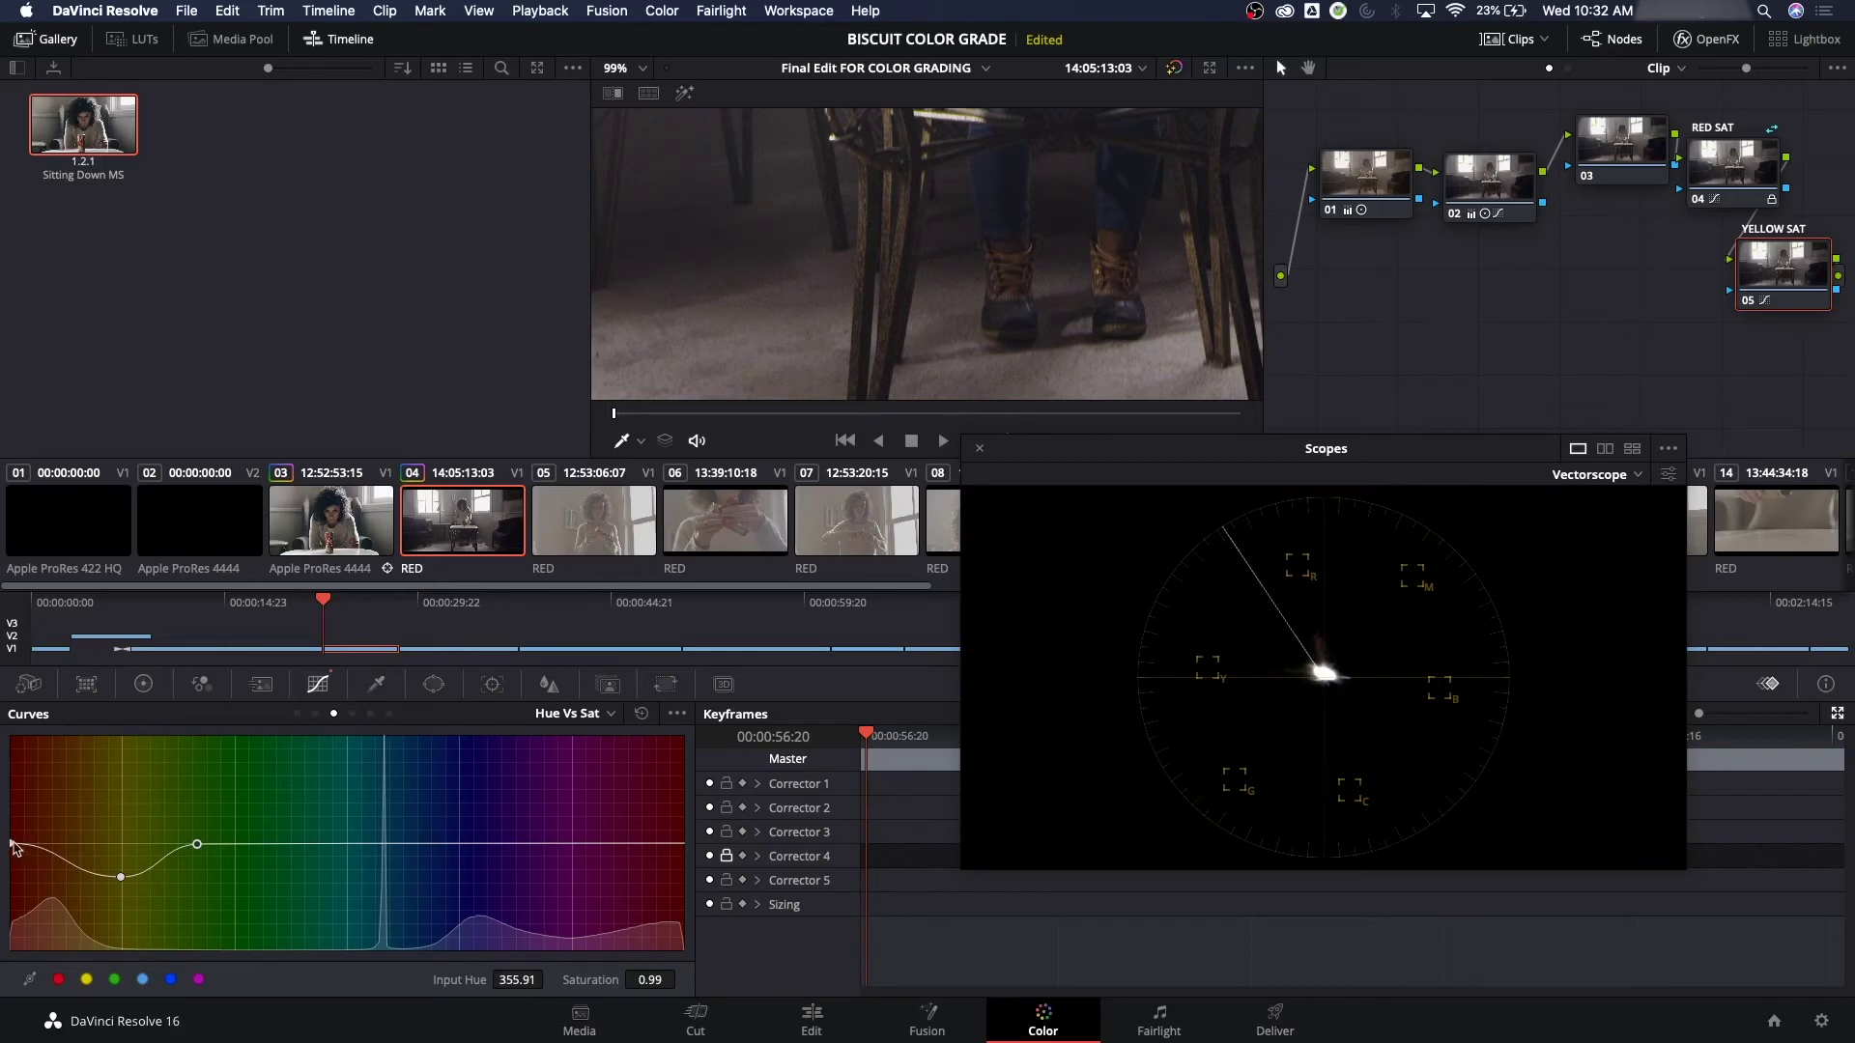
left_click_drag(14, 847, 72, 846)
left_click_drag(202, 850, 192, 848)
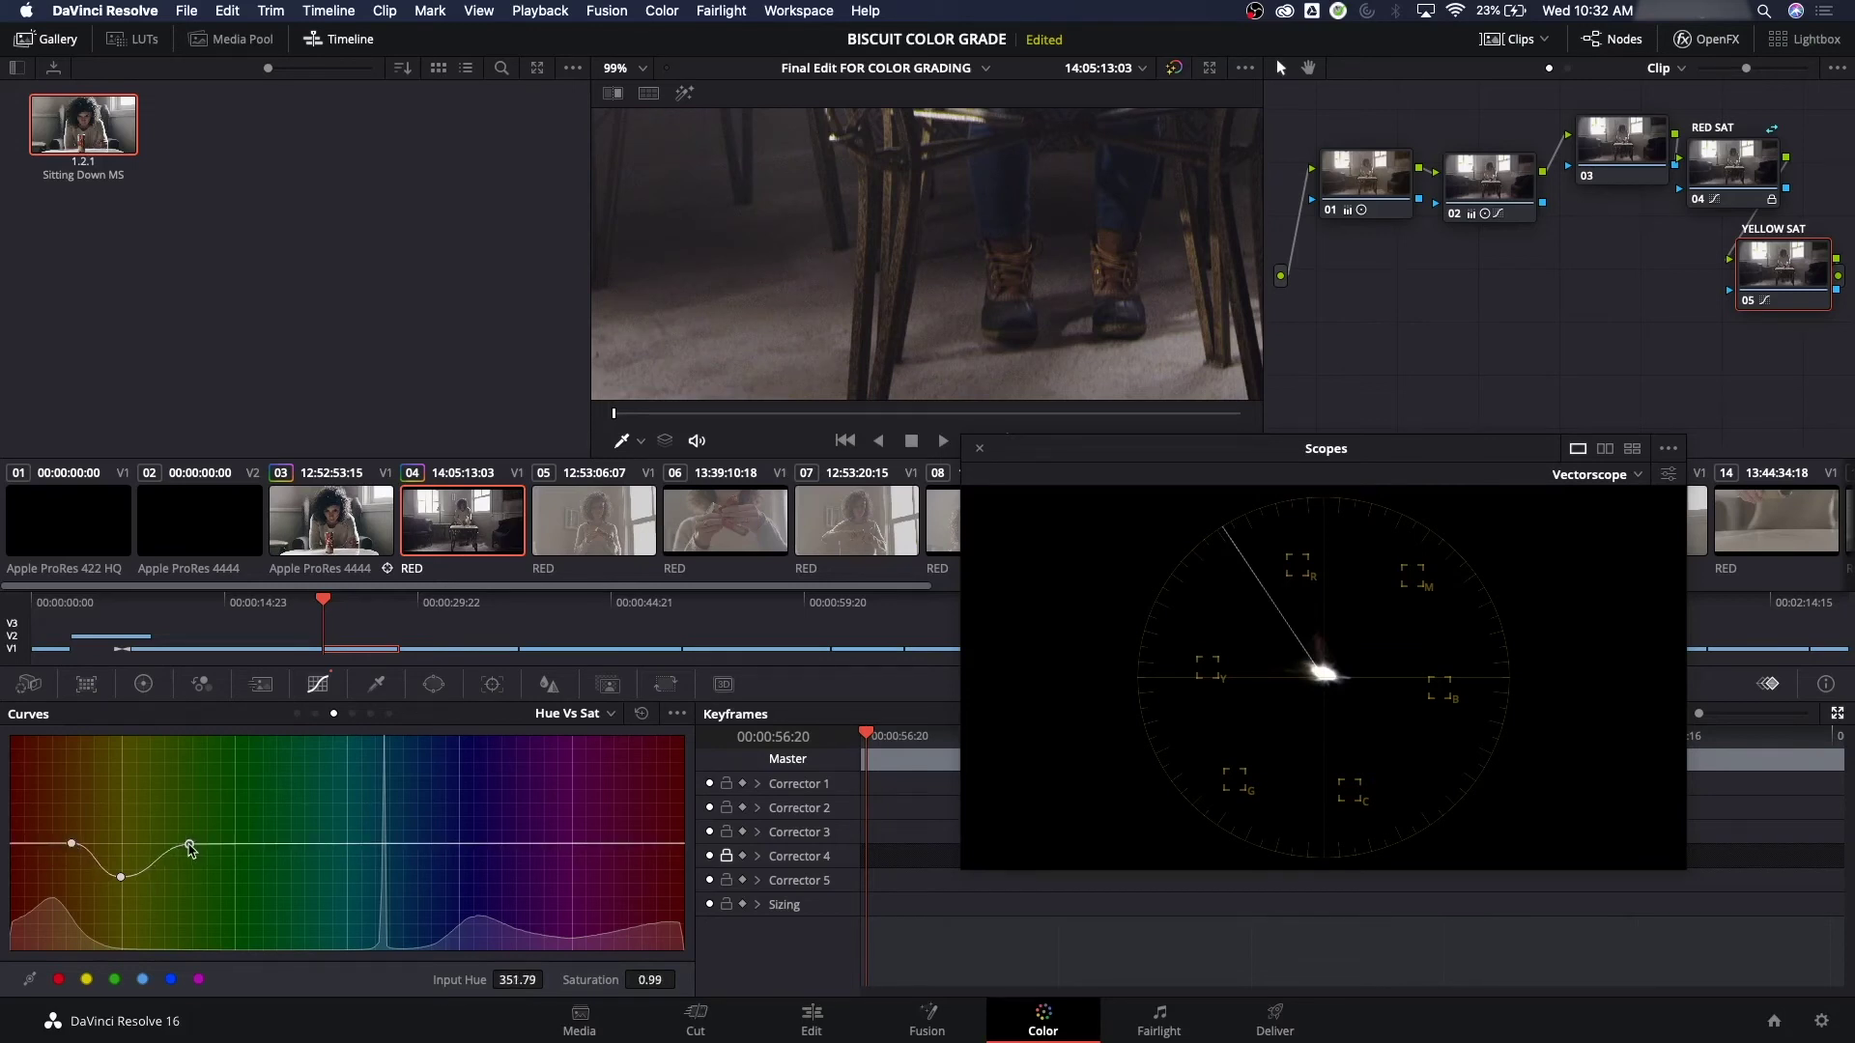
Check the Vectorscope's display settings and move the scopes window clear of the viewer to examine the full frame
left_click_drag(1118, 452, 352, 110)
left_click(902, 131)
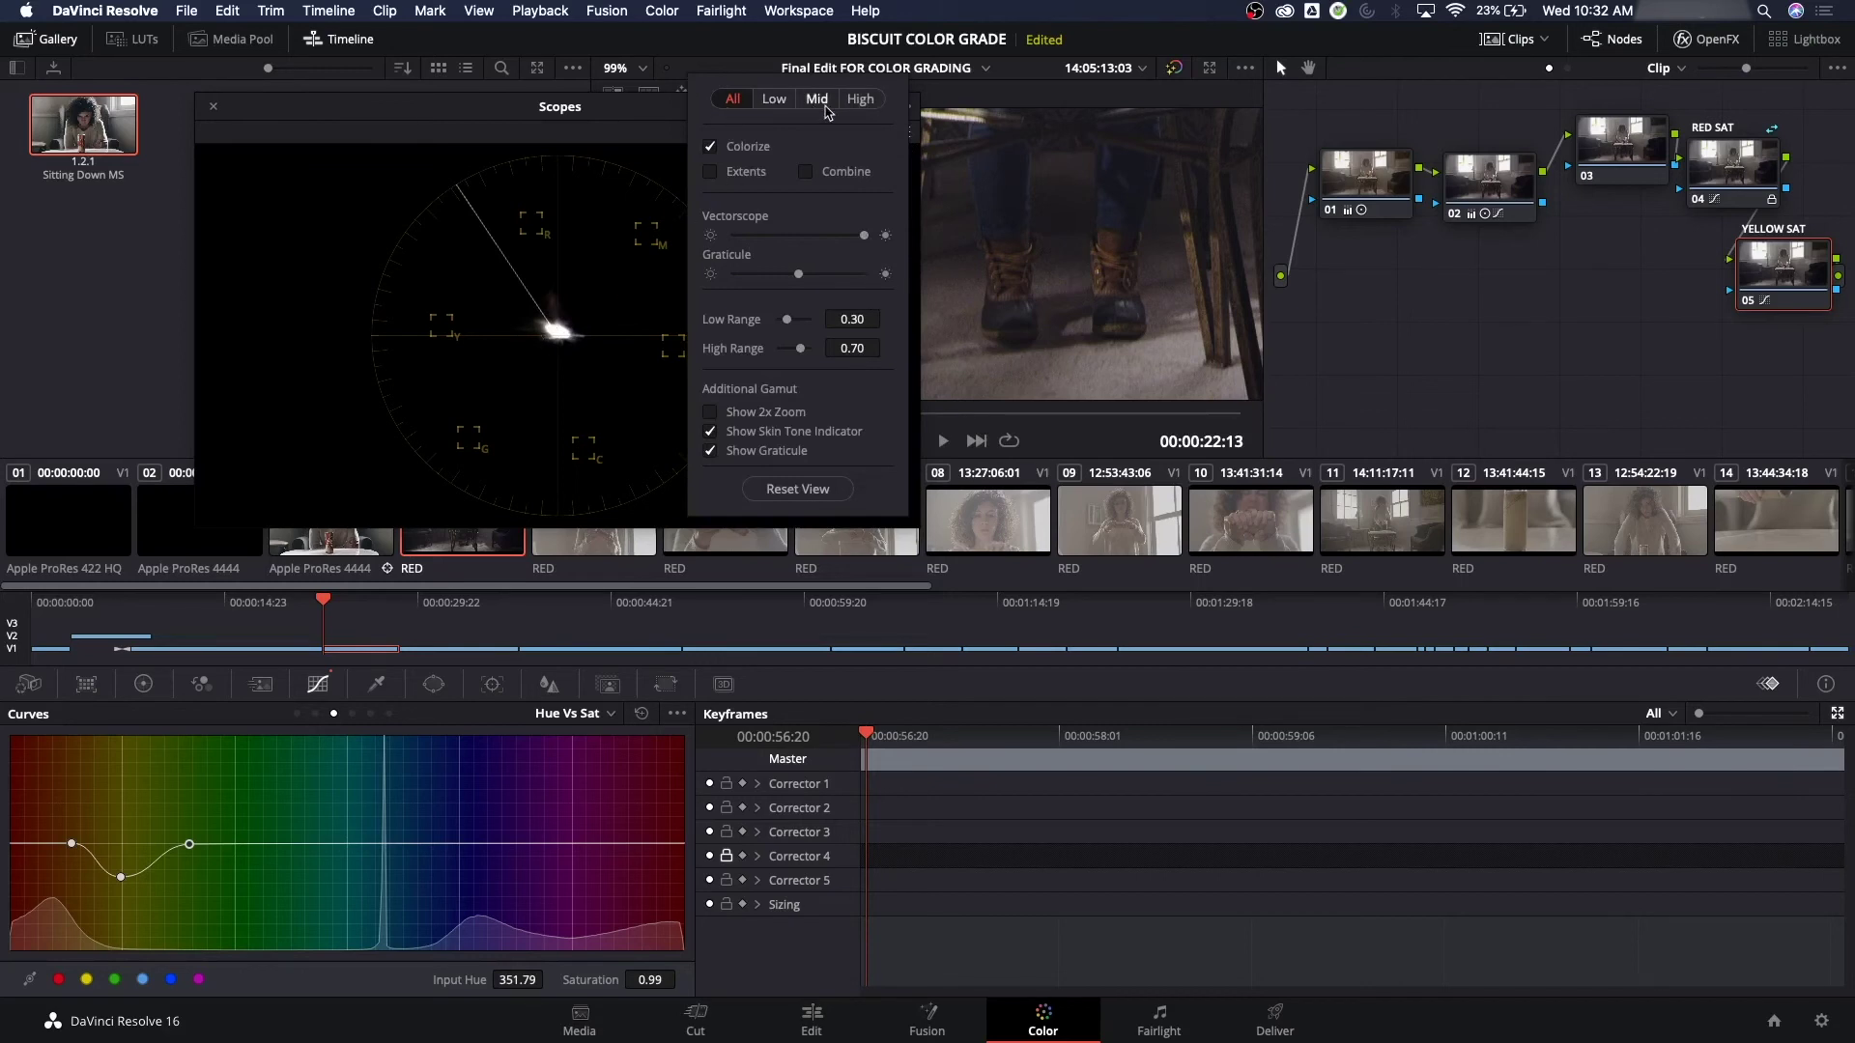
left_click(641, 120)
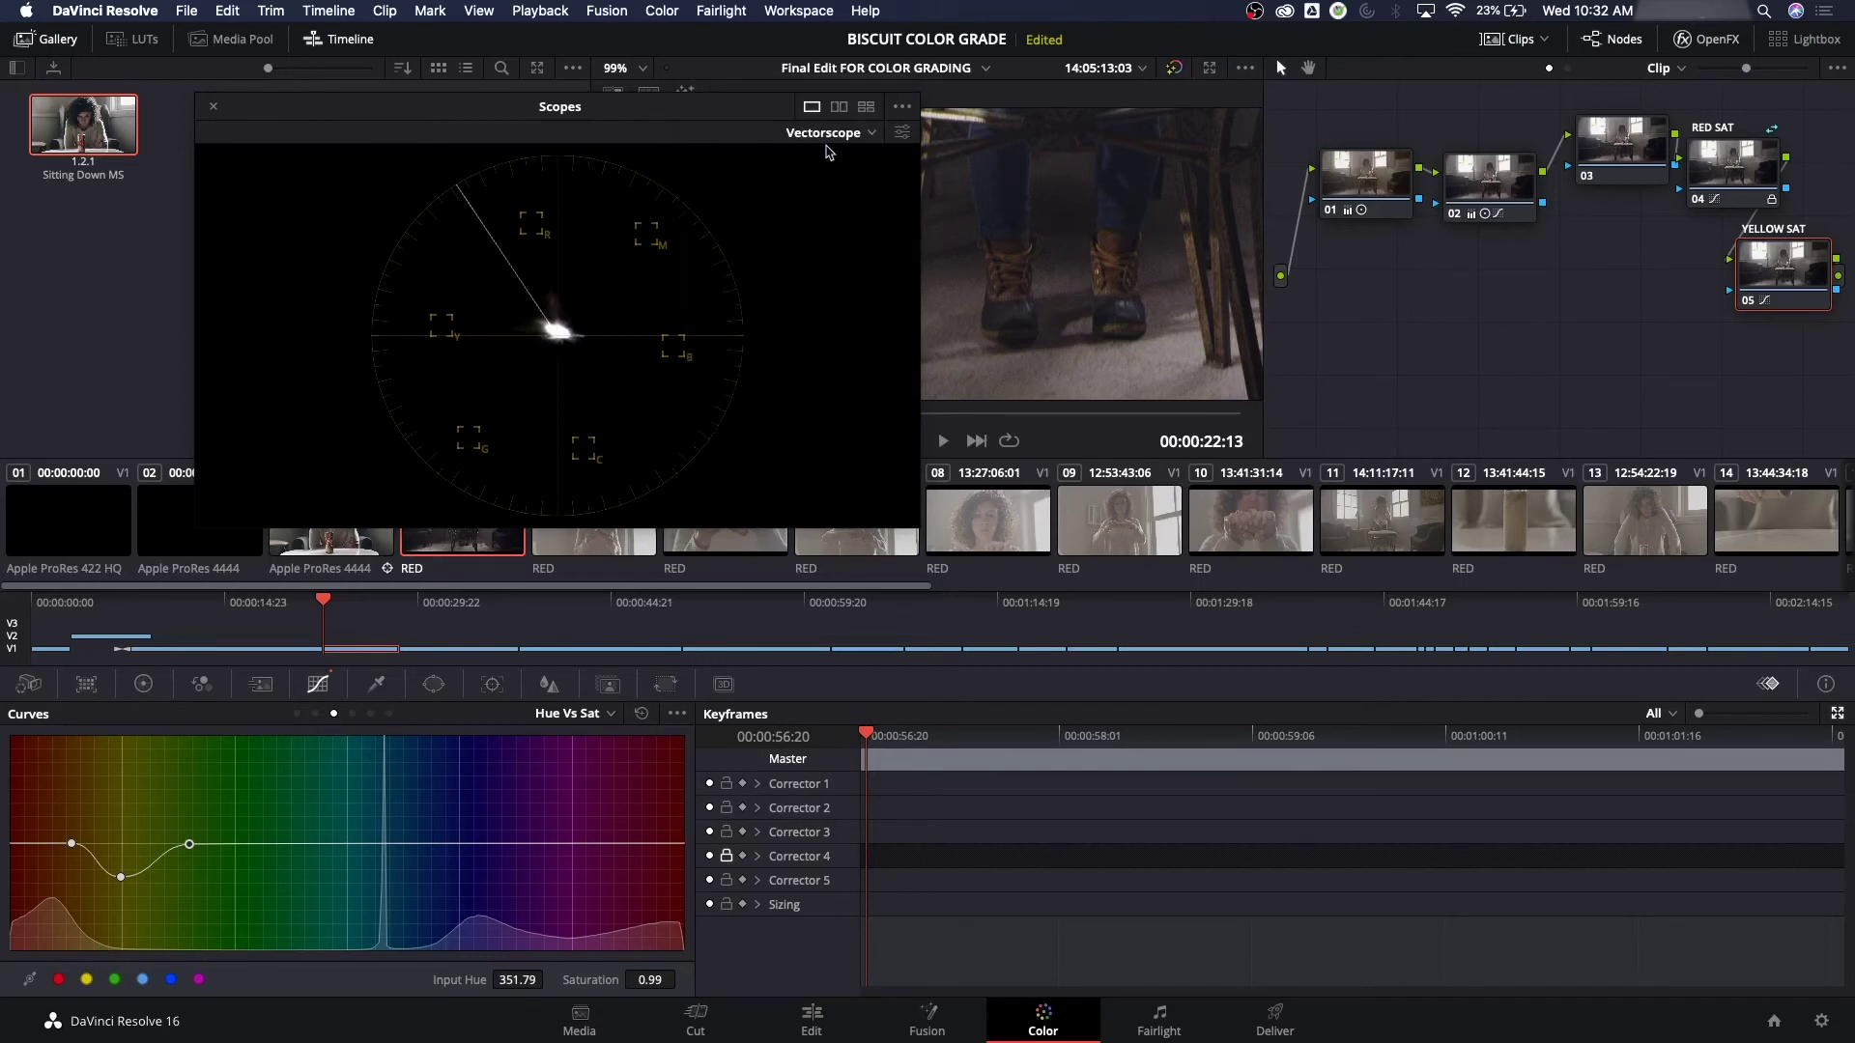
left_click_drag(826, 145, 1515, 532)
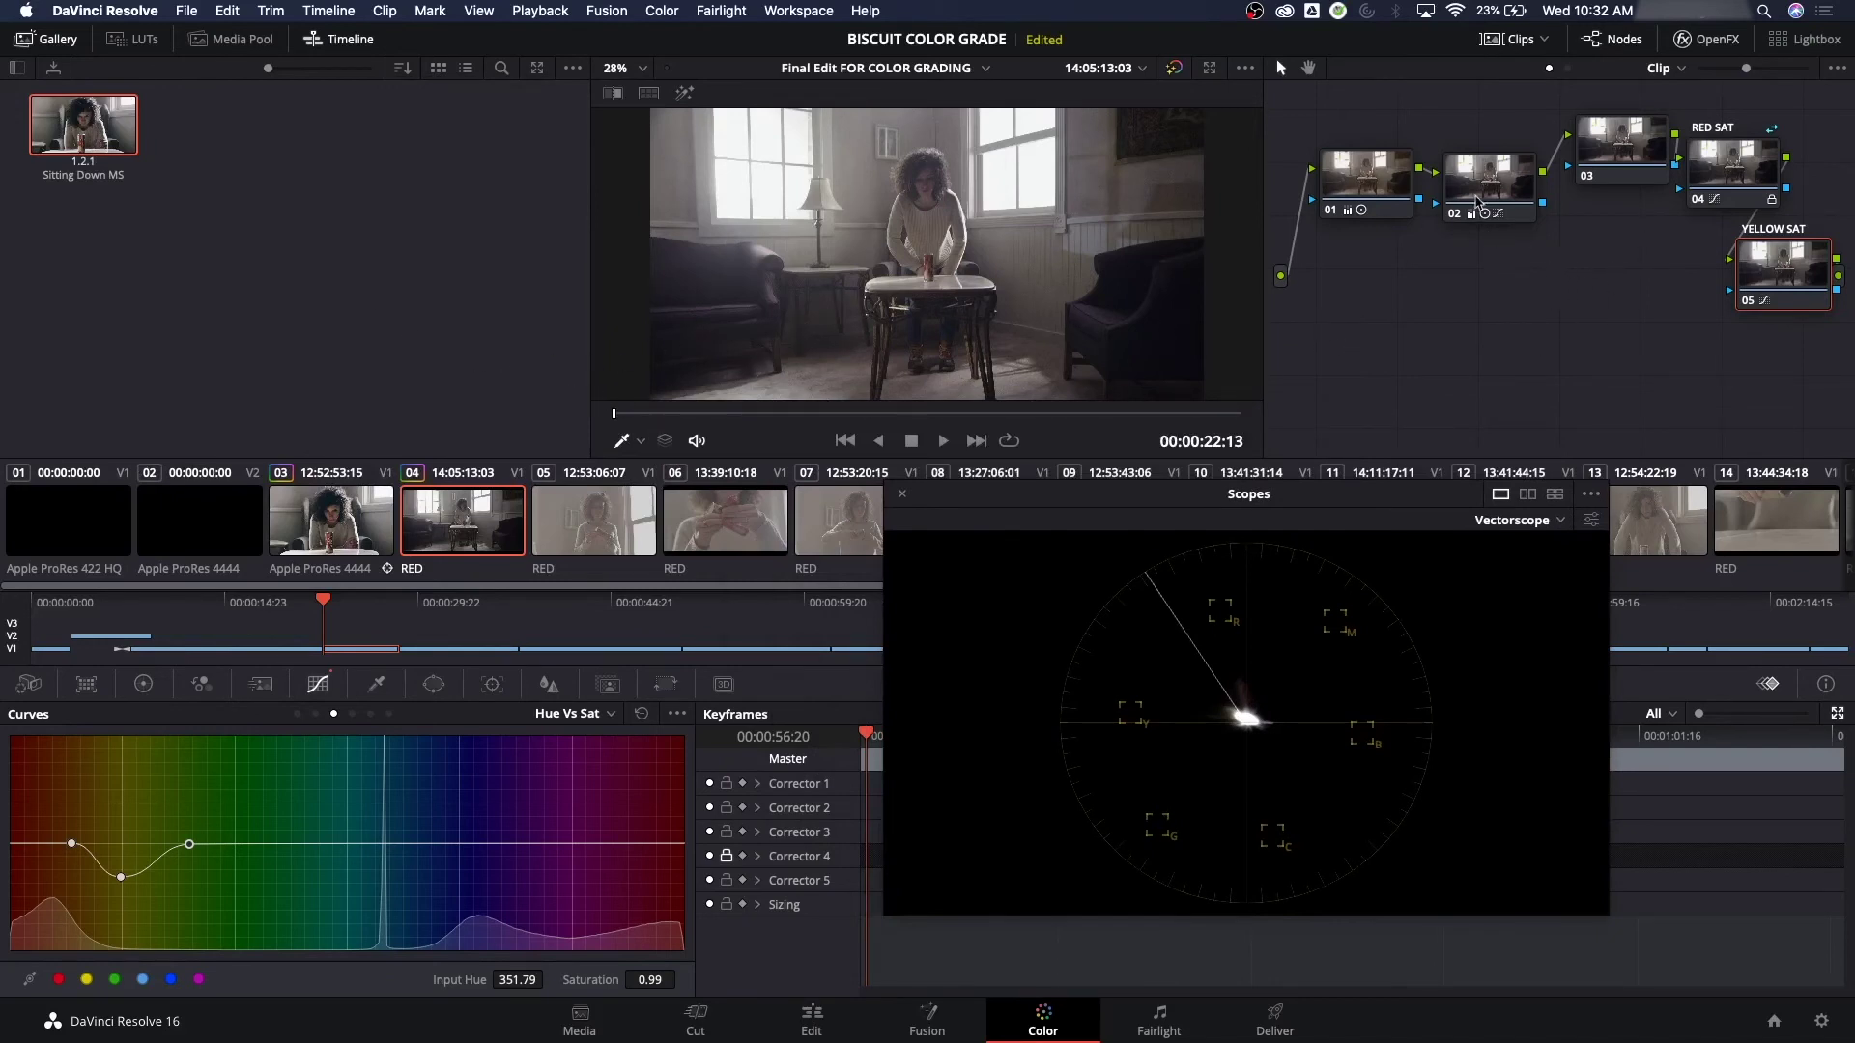
Compare clips 03 and 04 in the viewer and Vectorscope, moving the scopes window clear of the clip thumbnails
left_click(349, 546)
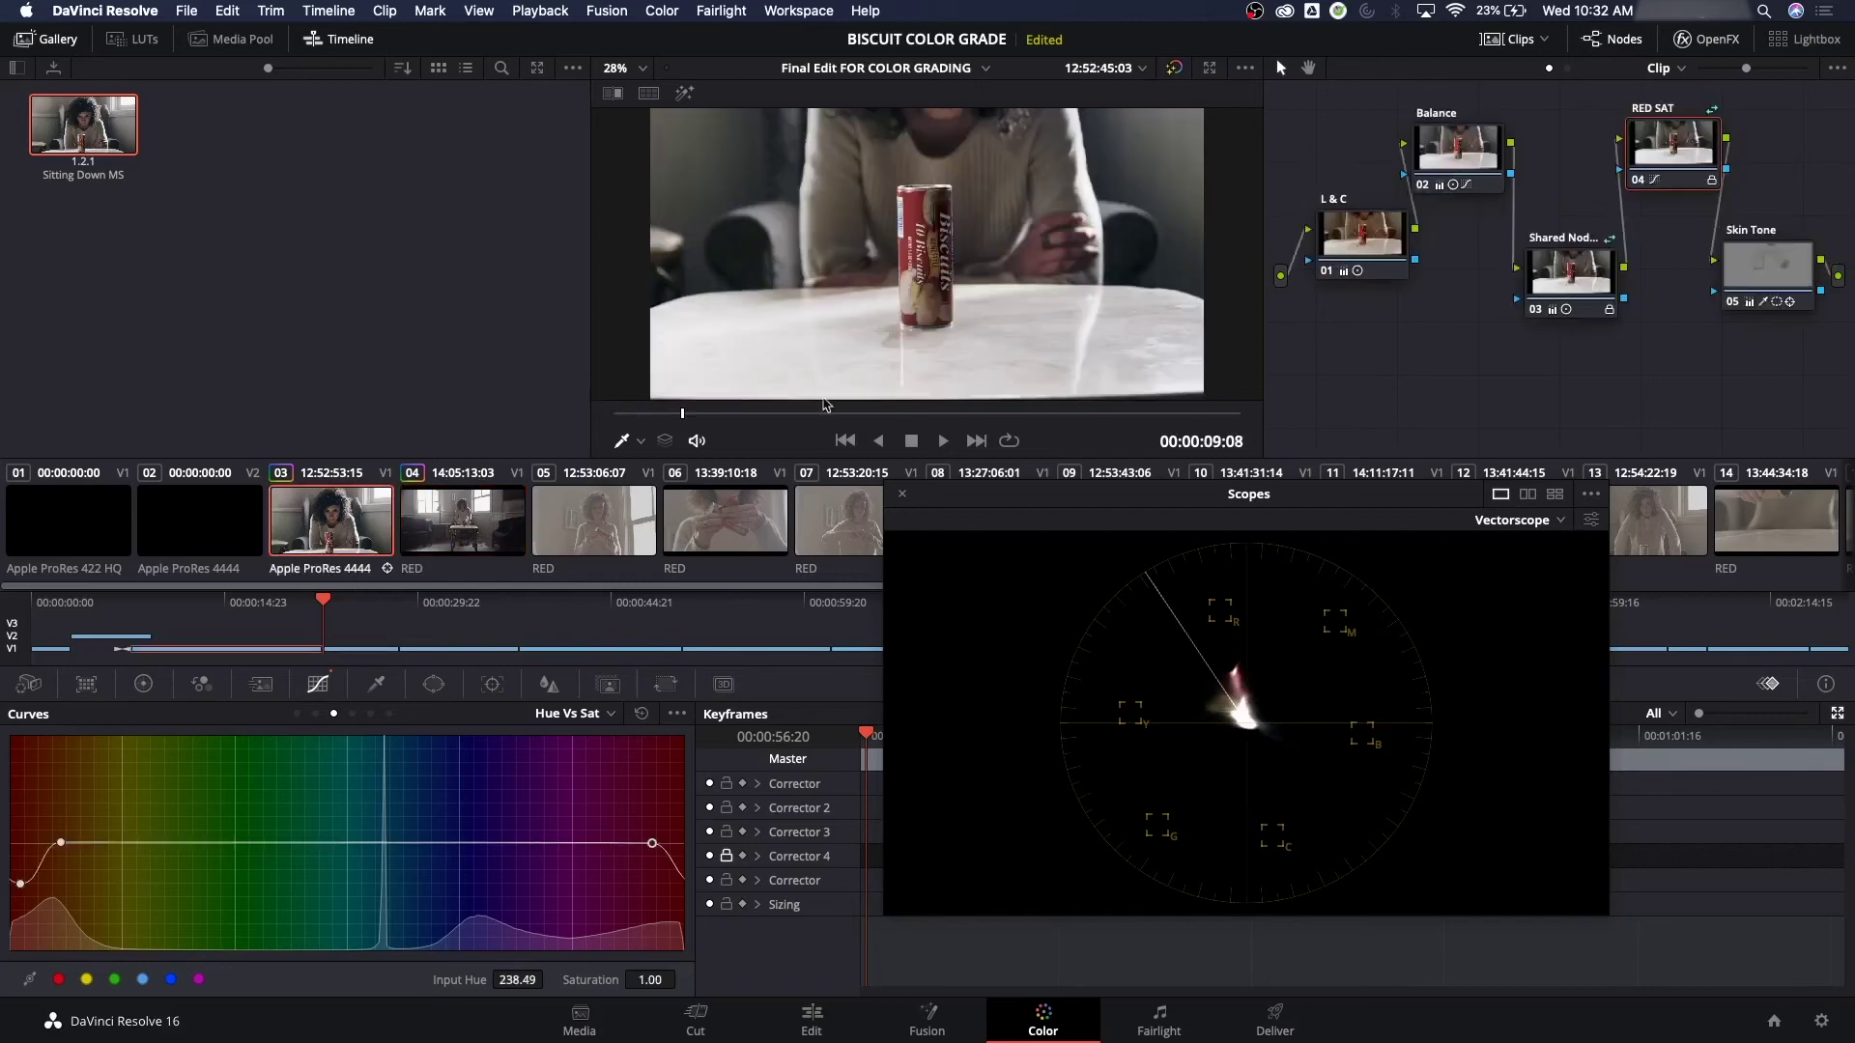
left_click(469, 526)
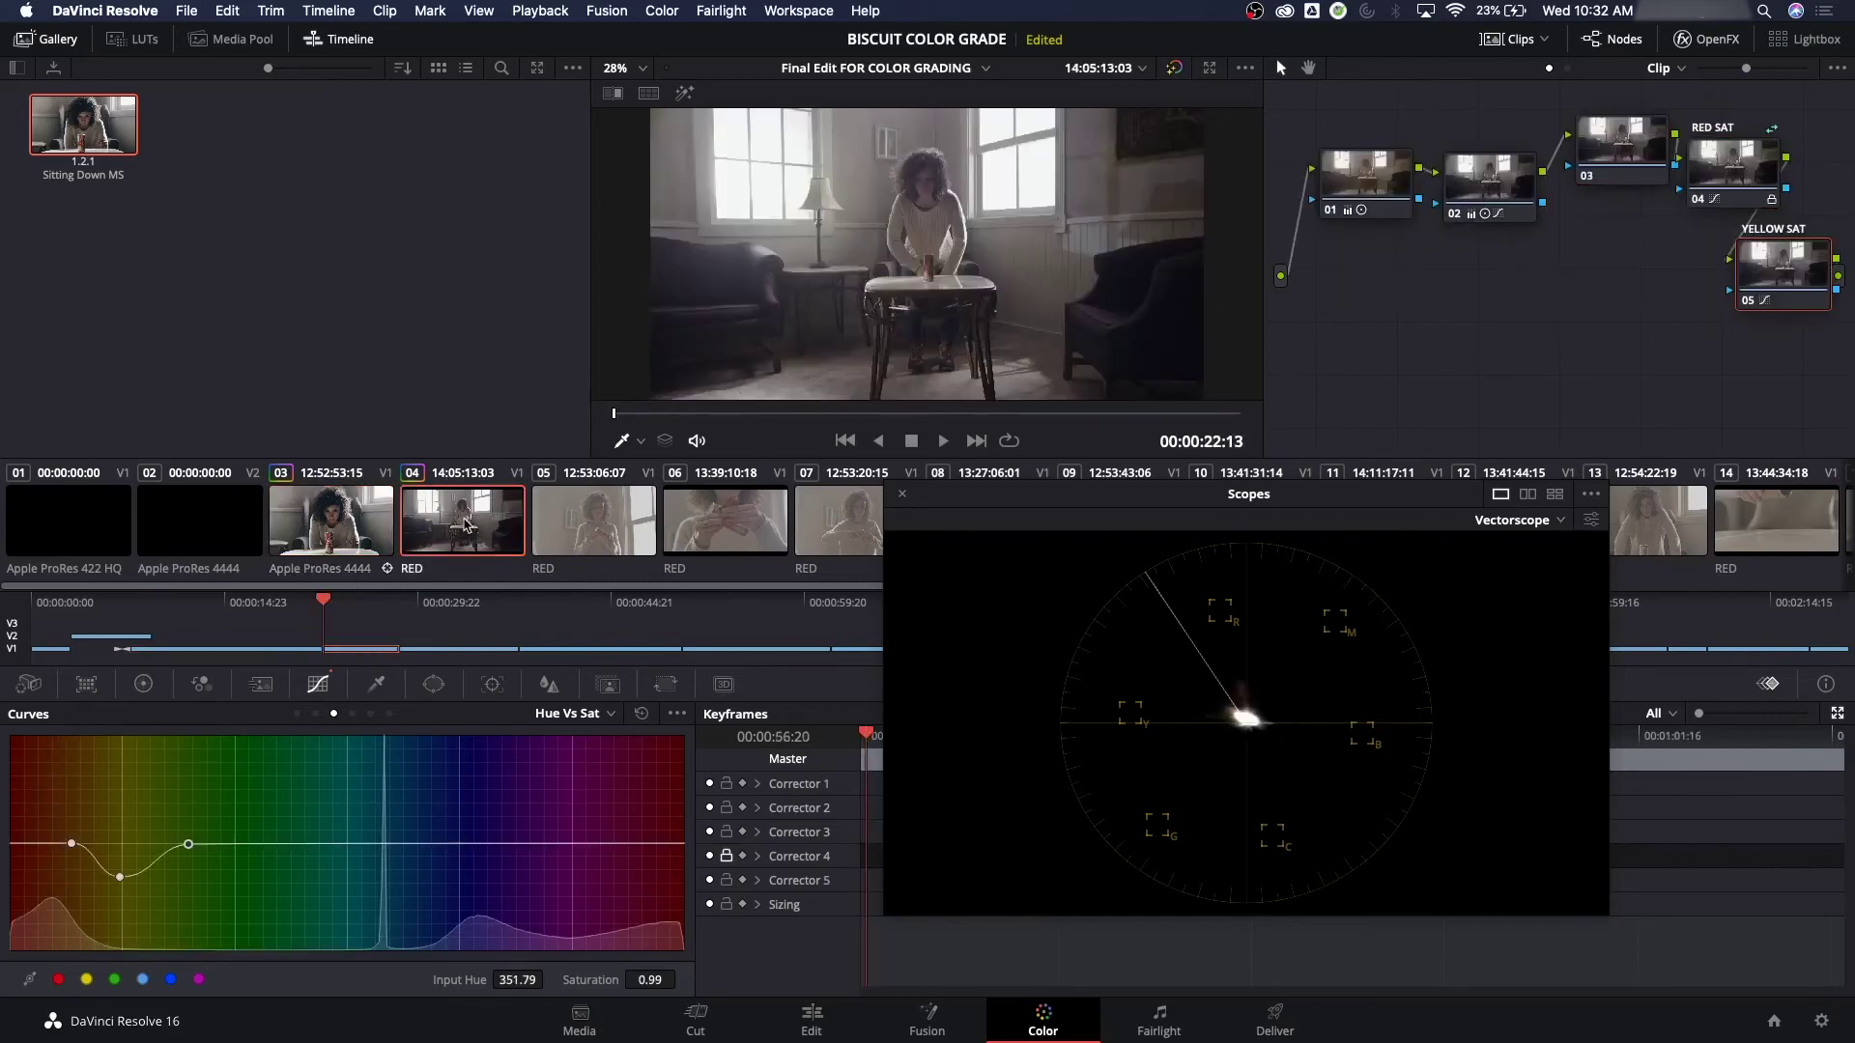
left_click(376, 529)
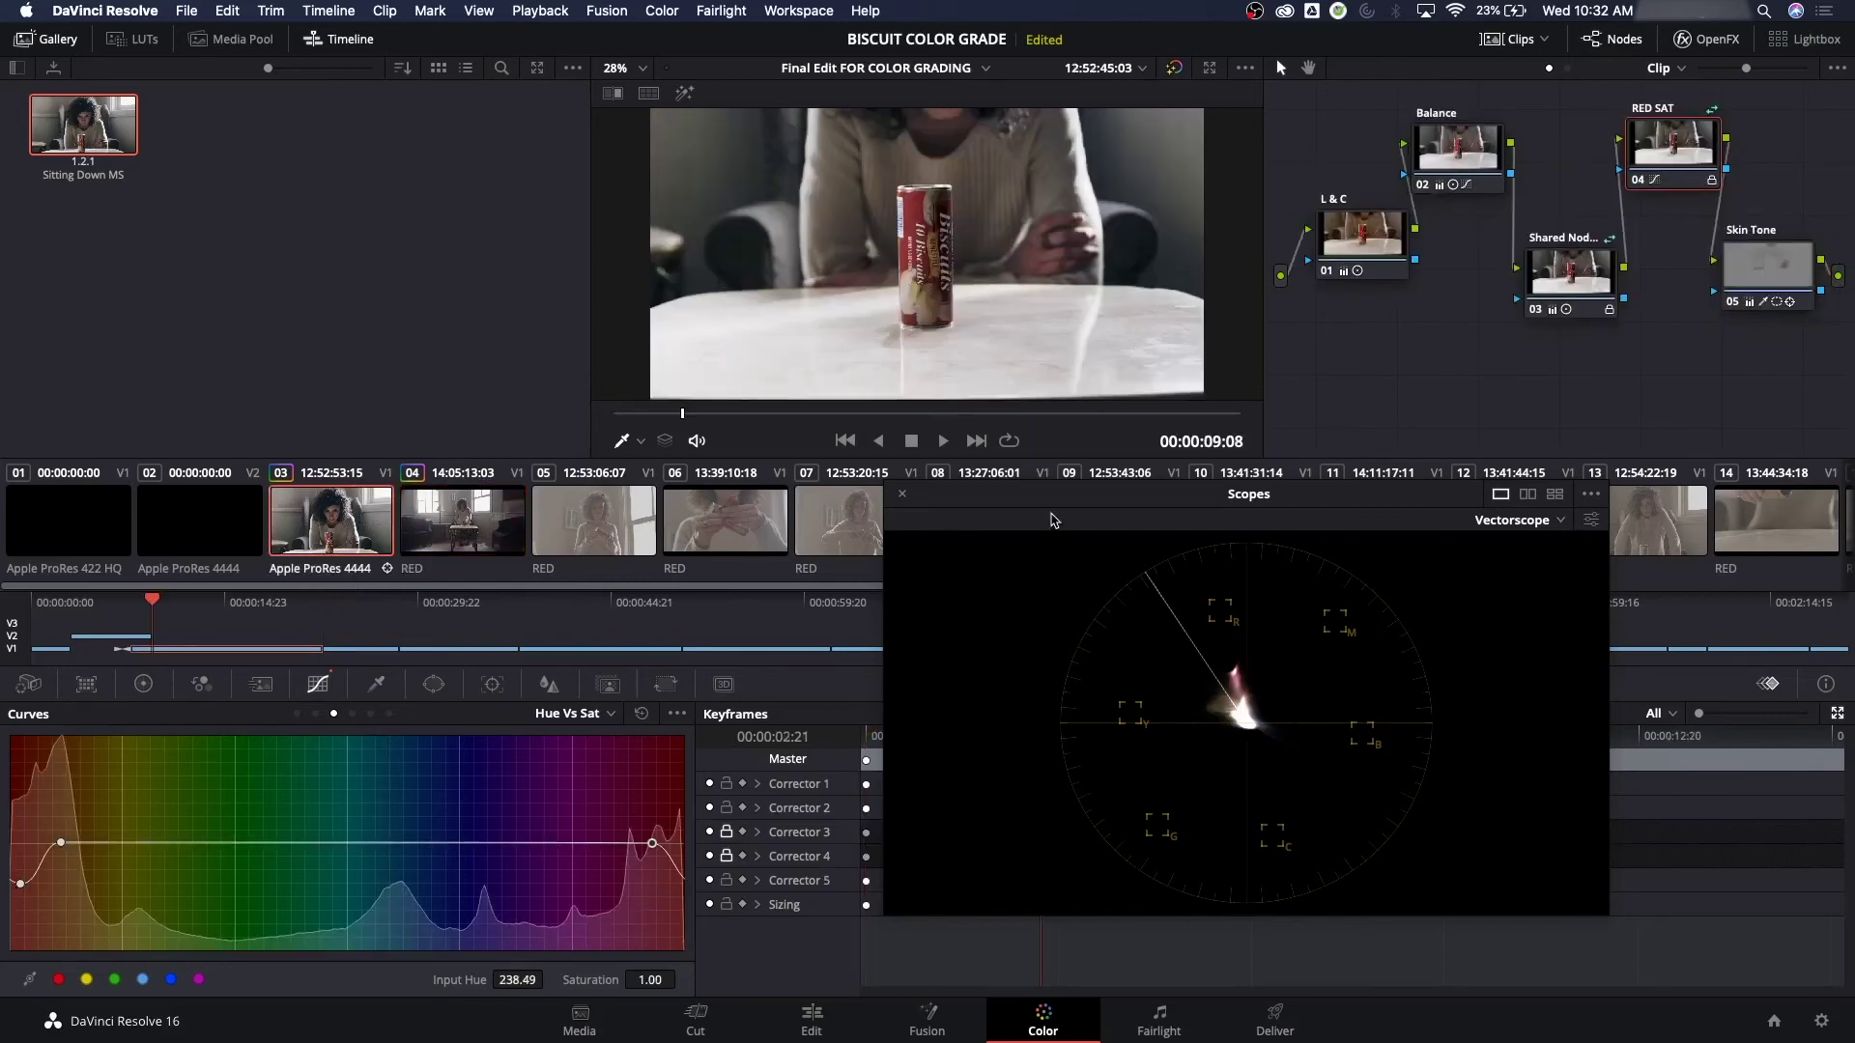
left_click_drag(1053, 502, 1070, 539)
Reposition the L & C and Balance nodes in clip 03's node graph
left_click_drag(1363, 238, 1358, 222)
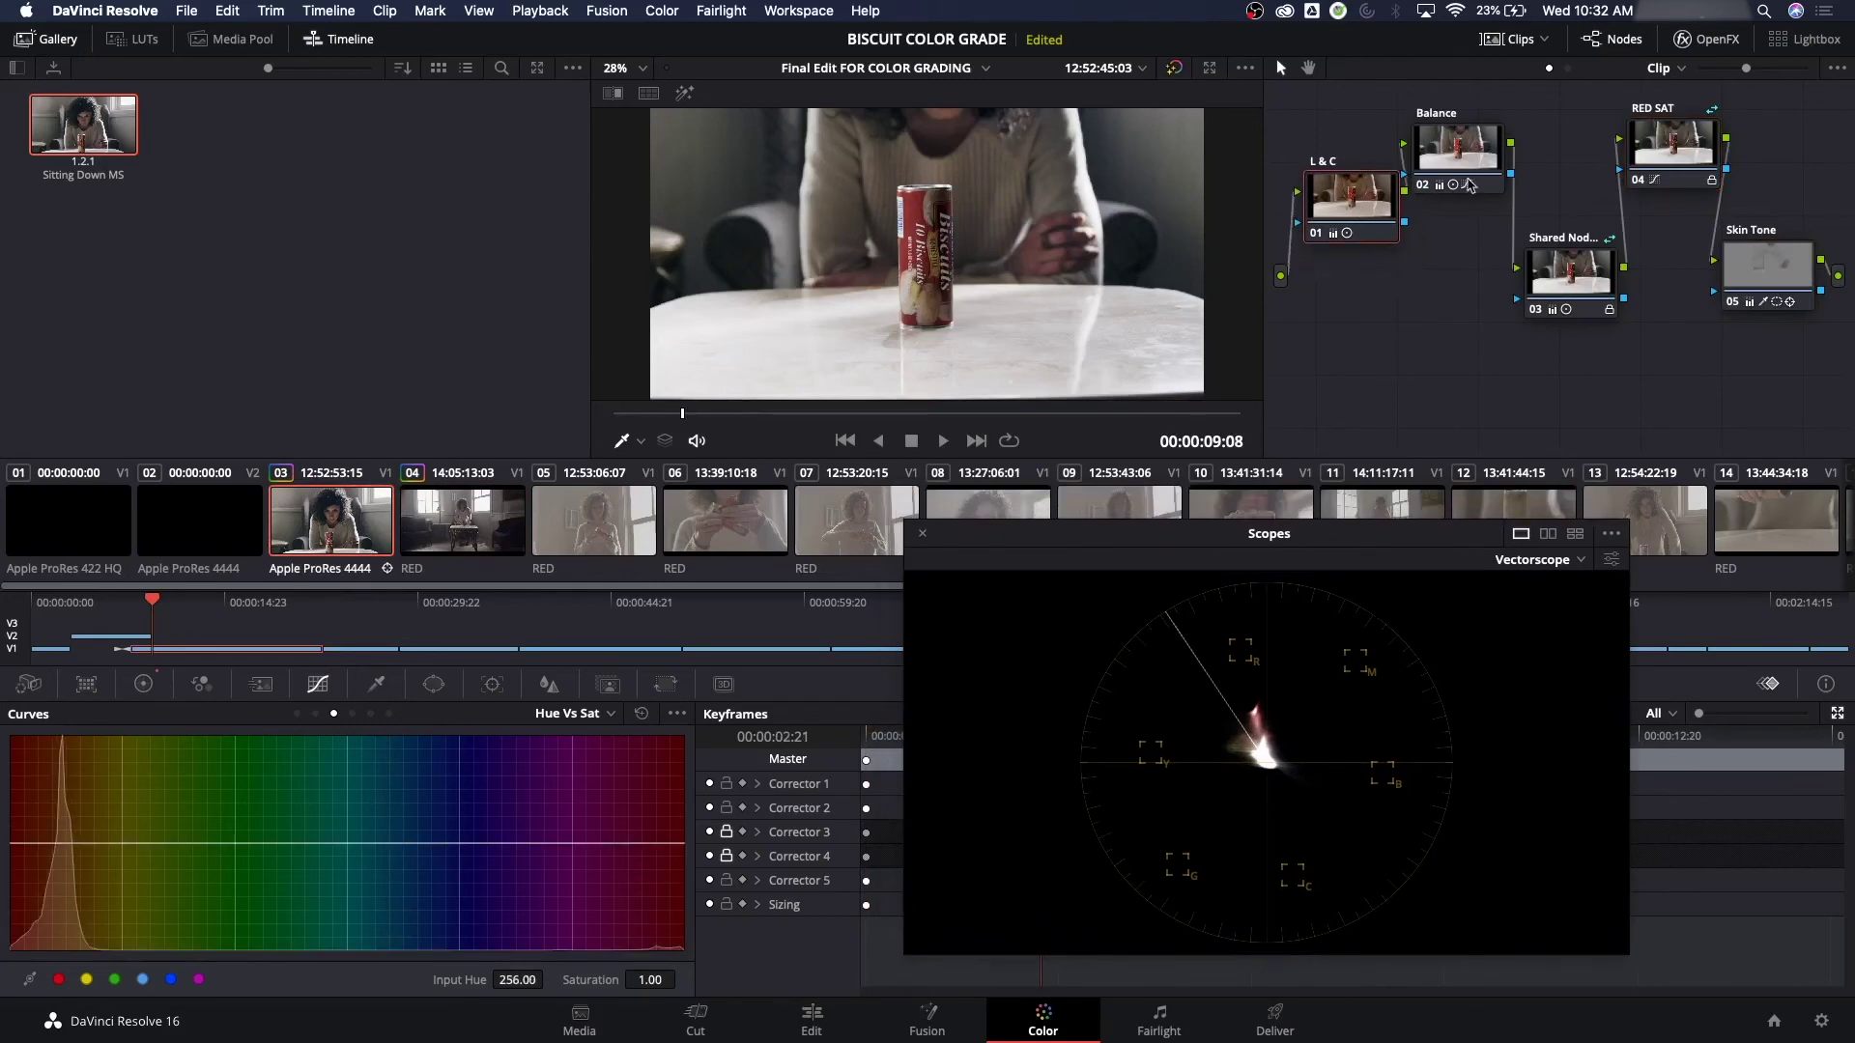
left_click_drag(1460, 155, 1505, 168)
left_click_drag(1357, 220, 1352, 185)
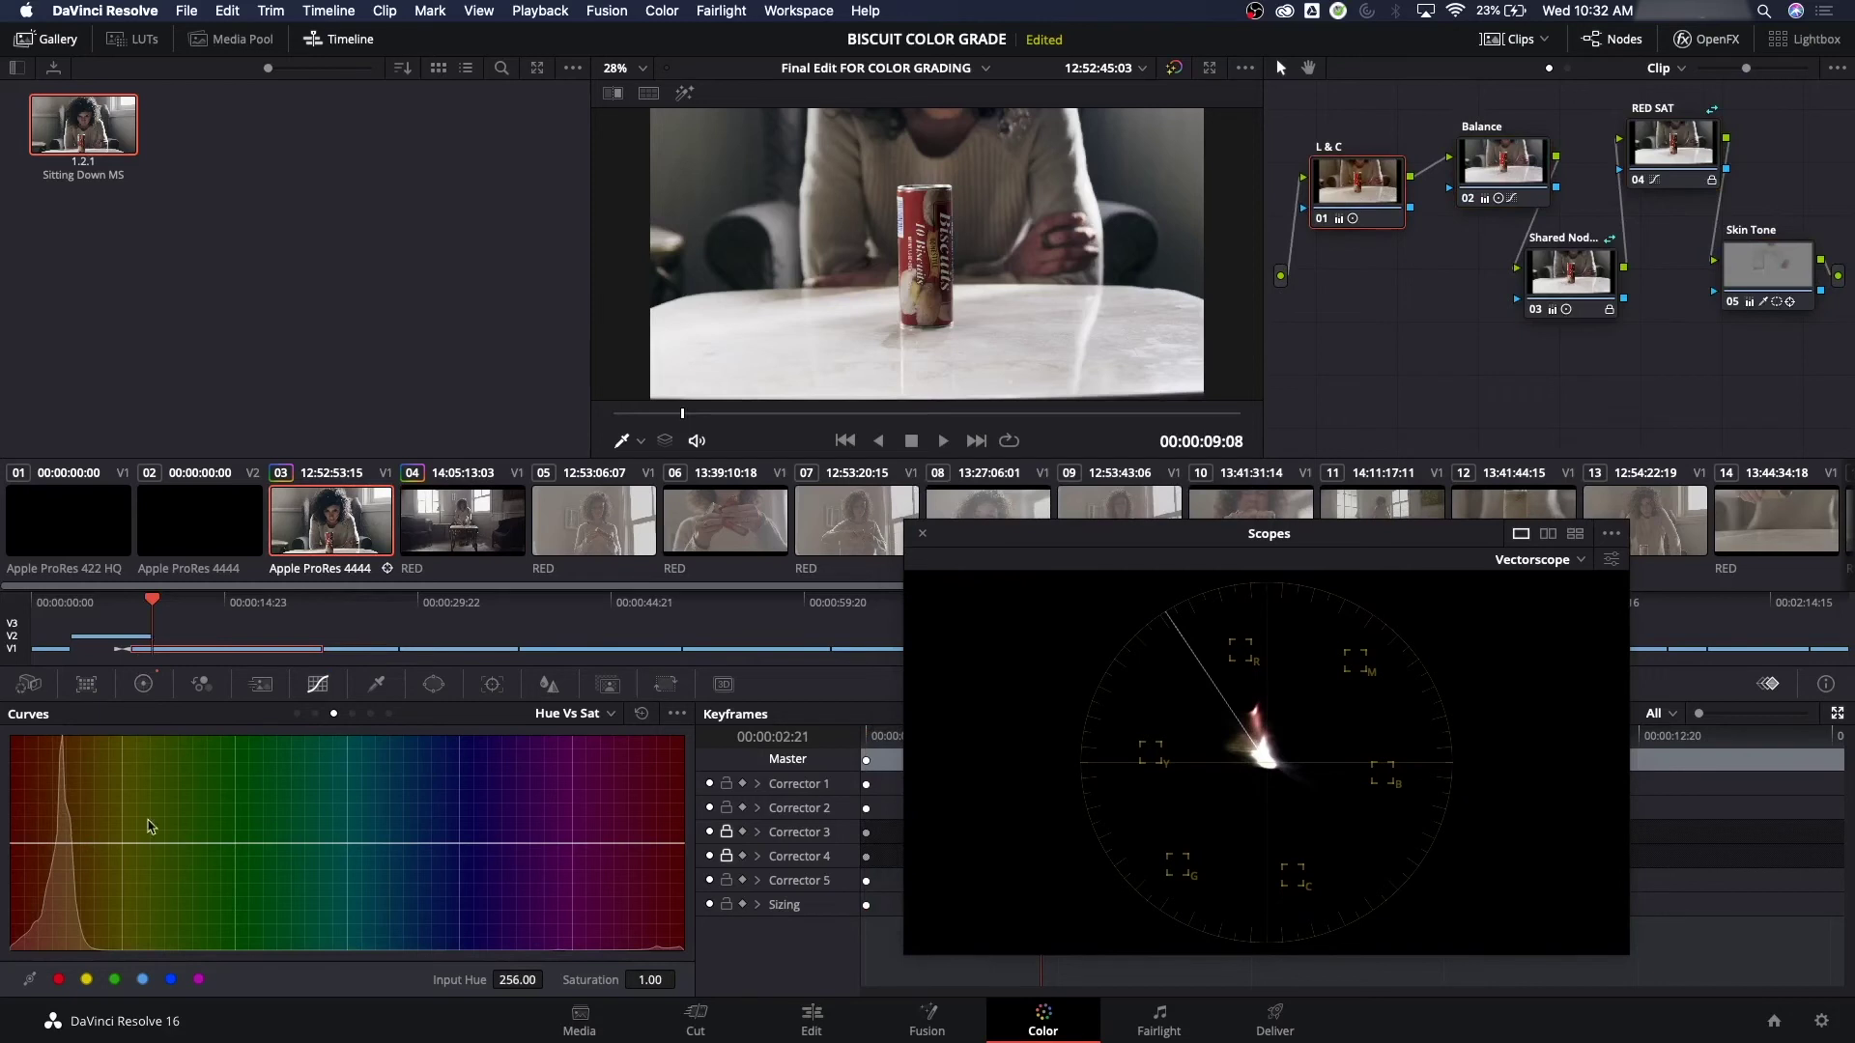
Try to lower the gain to 0.98 on clip 03's L & C node
left_click(143, 684)
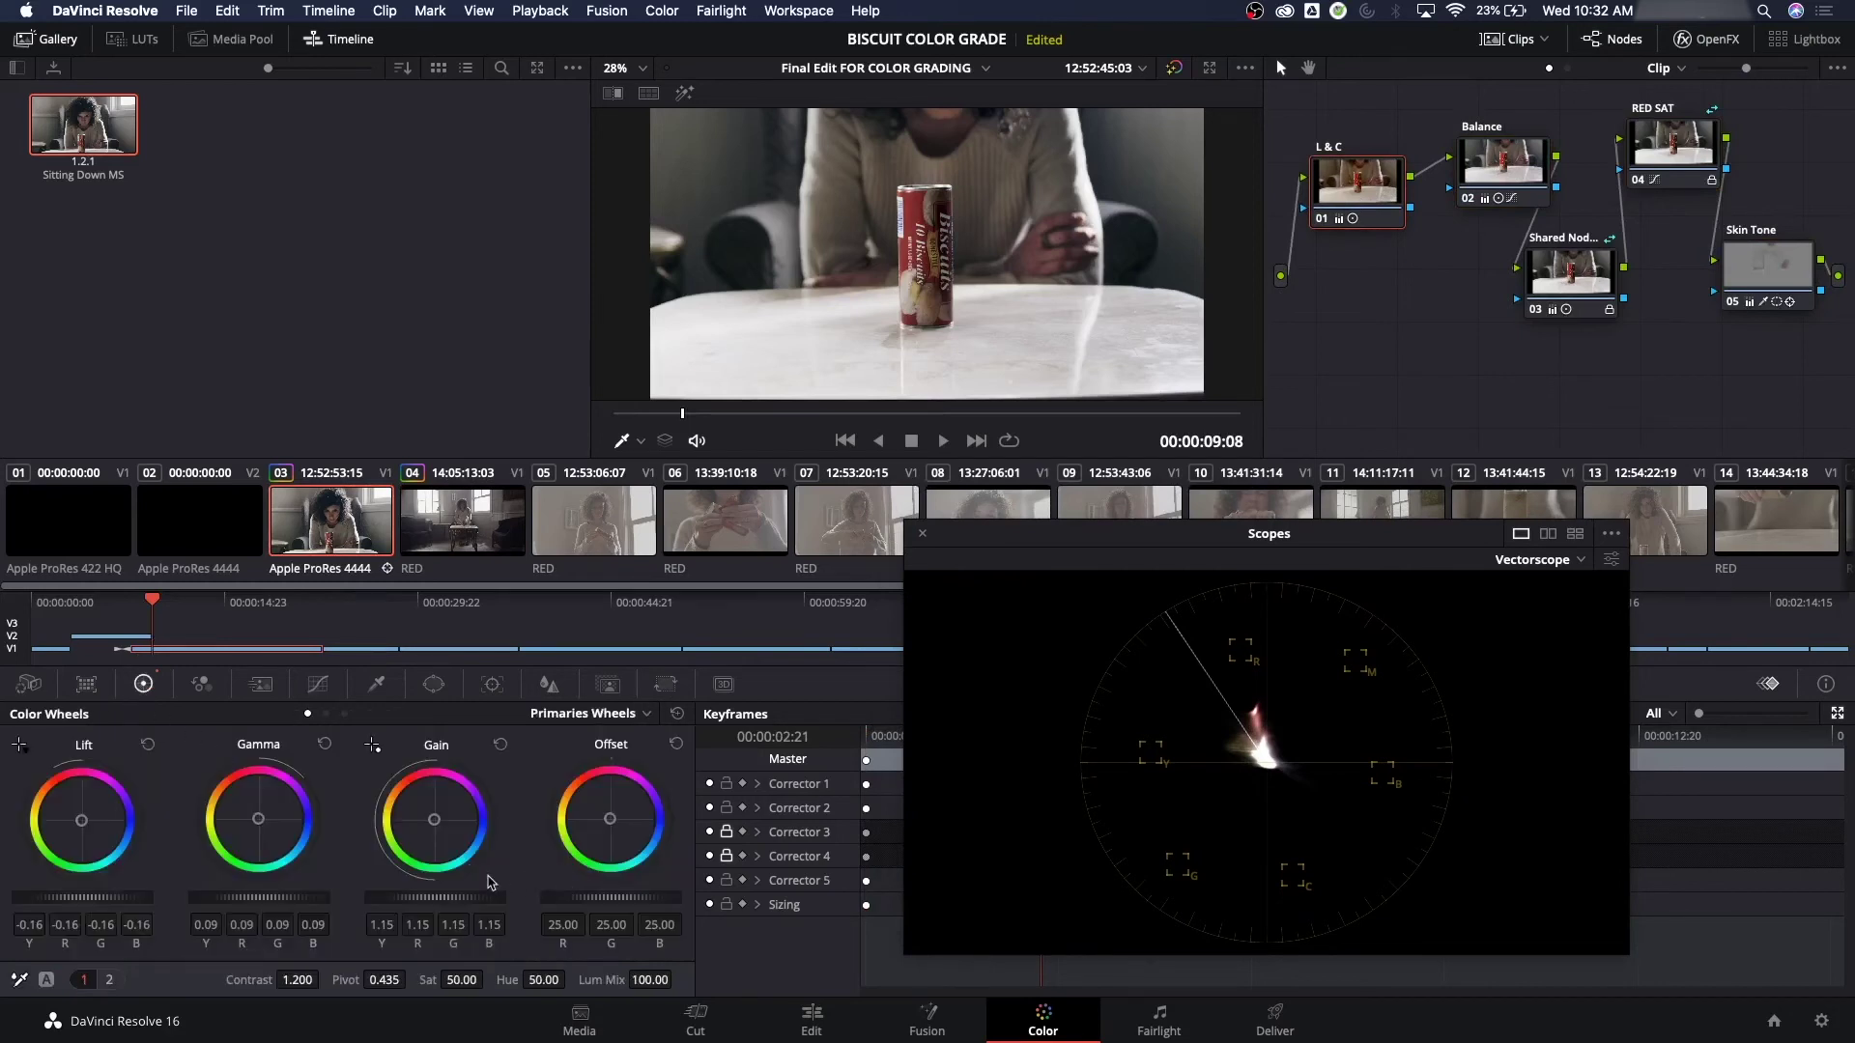
left_click_drag(435, 897, 386, 897)
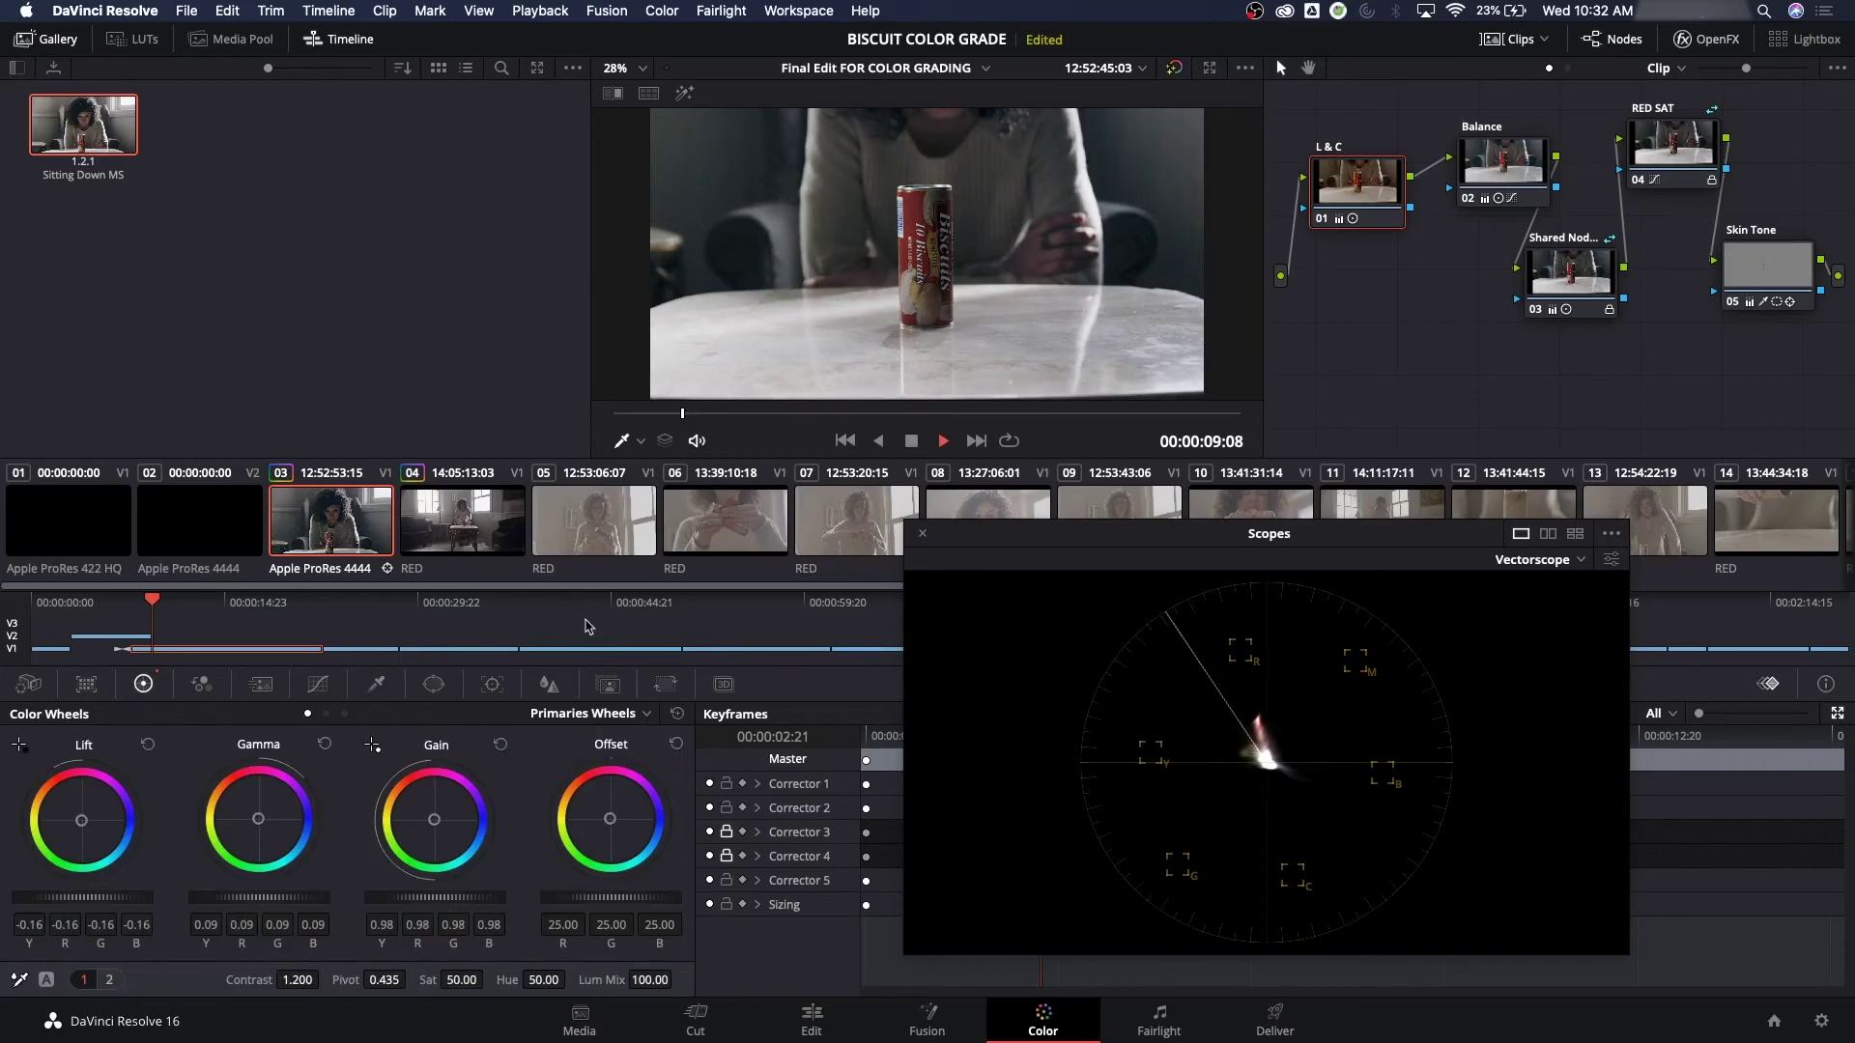
left_click_drag(152, 600, 260, 604)
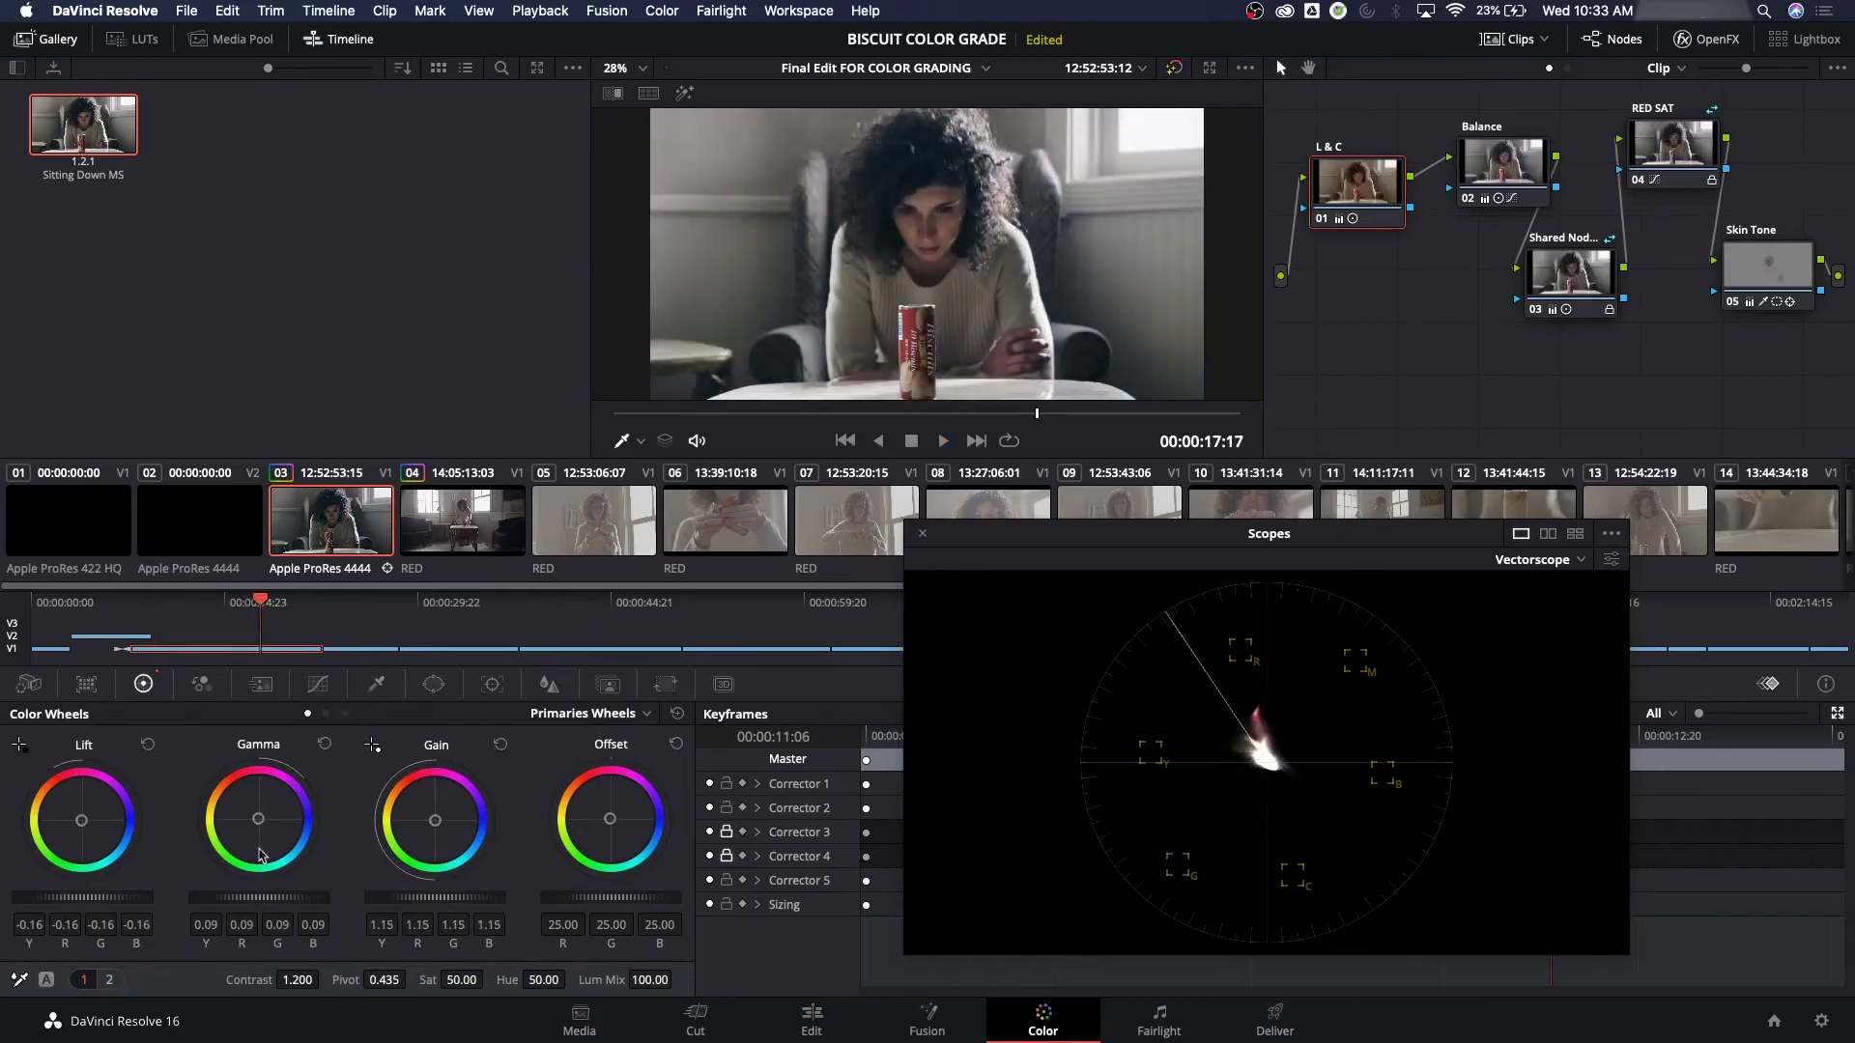
On the L & C node's luma-only custom curve, add a point above the midtones and lower the white endpoint
left_click(318, 684)
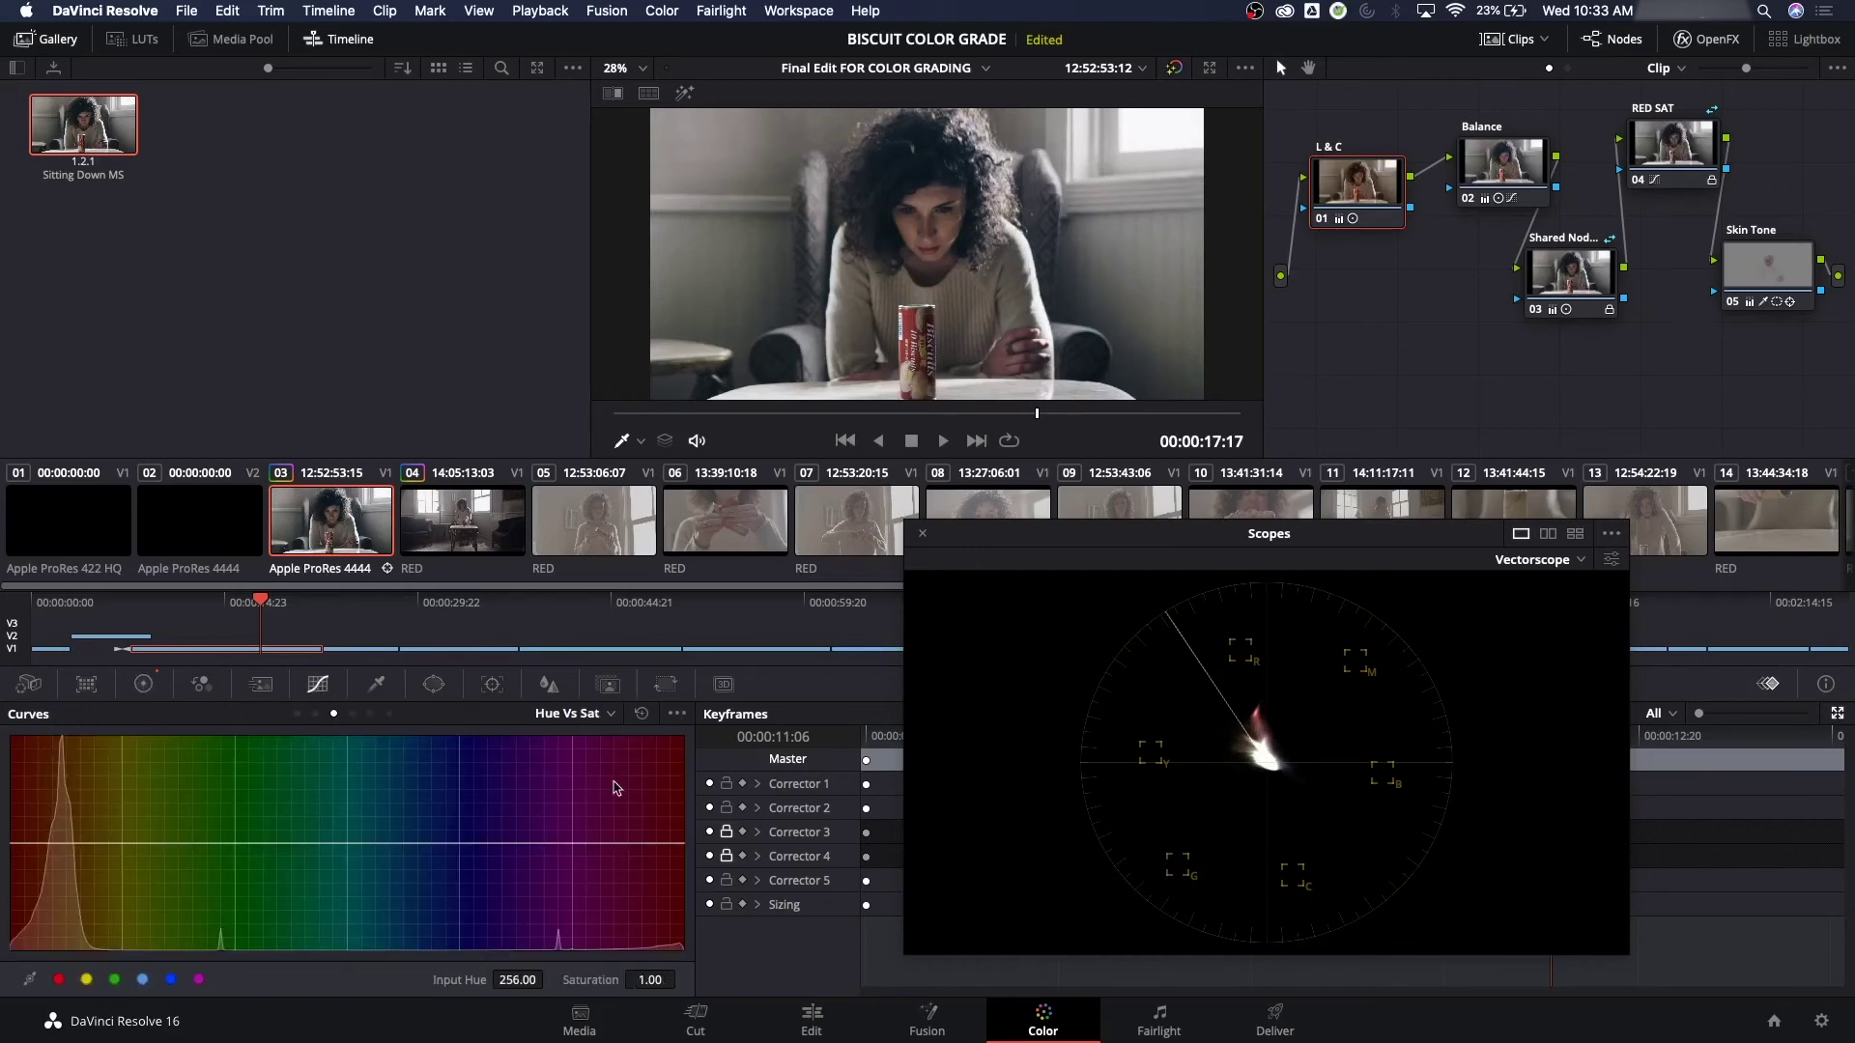
left_click(297, 714)
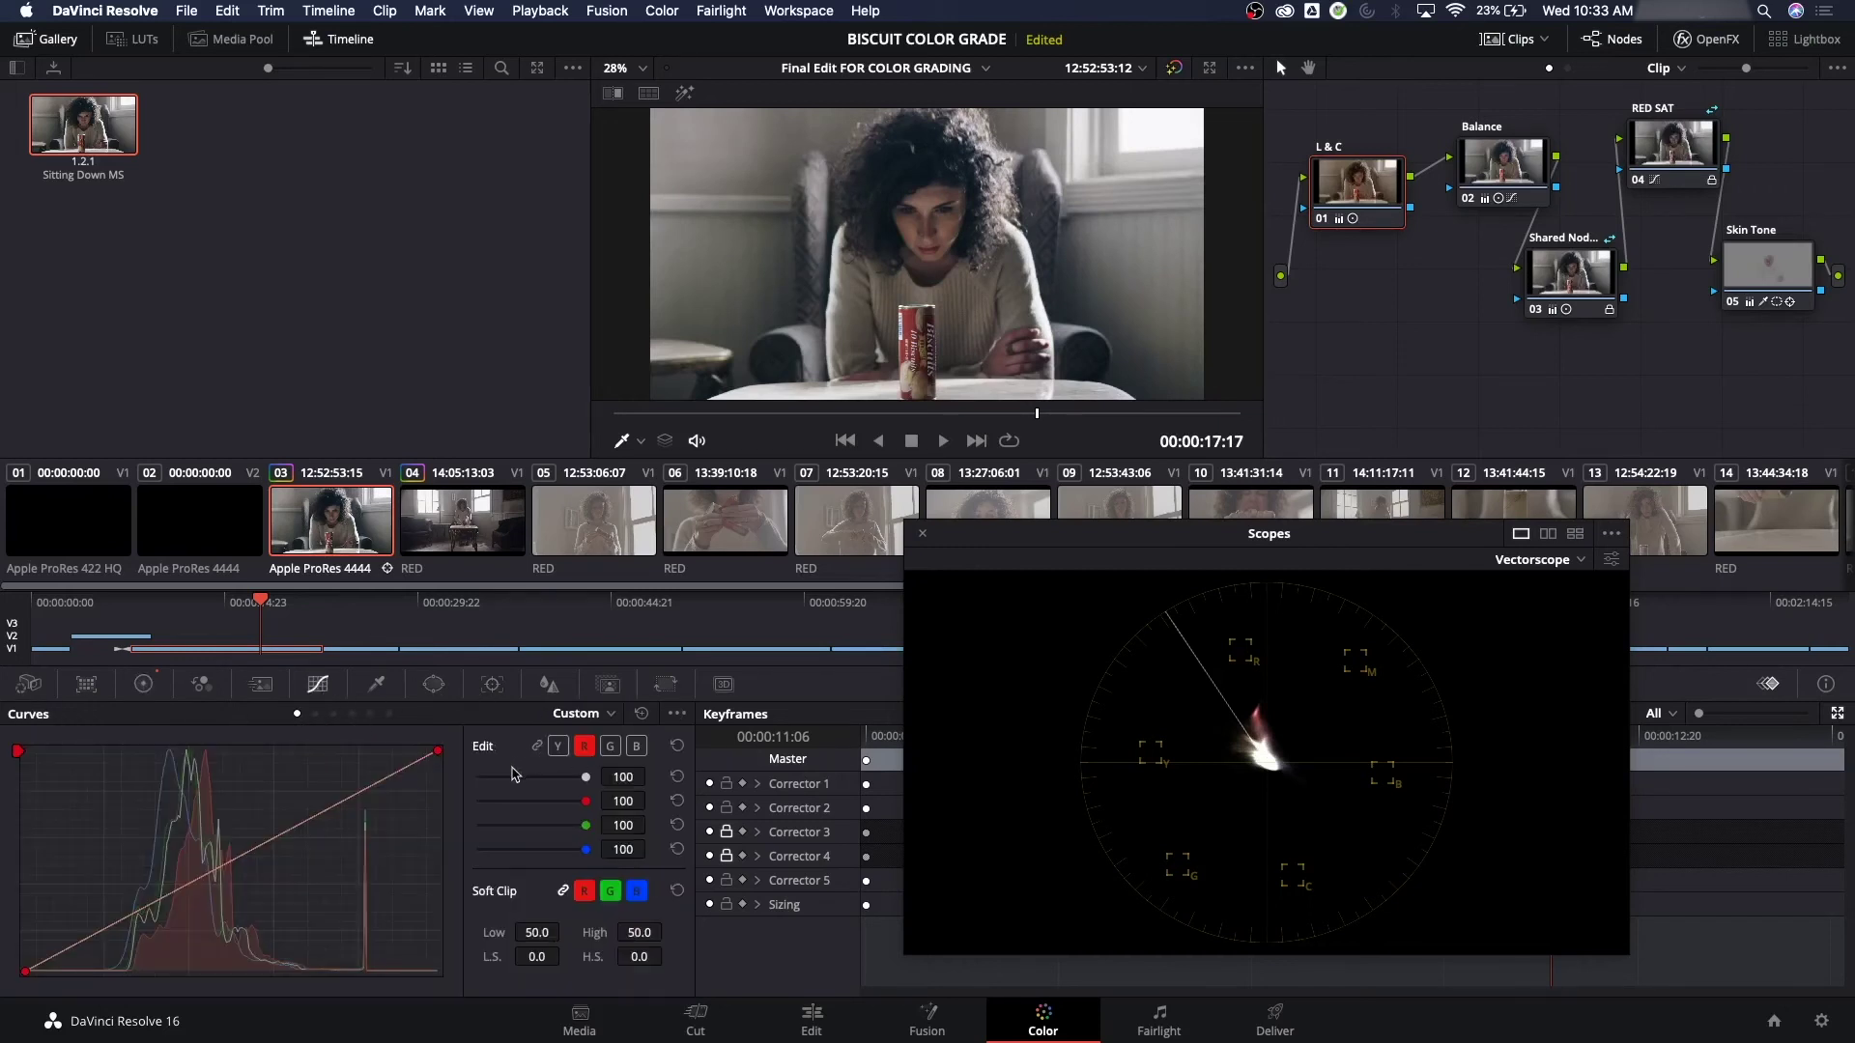
left_click(558, 745)
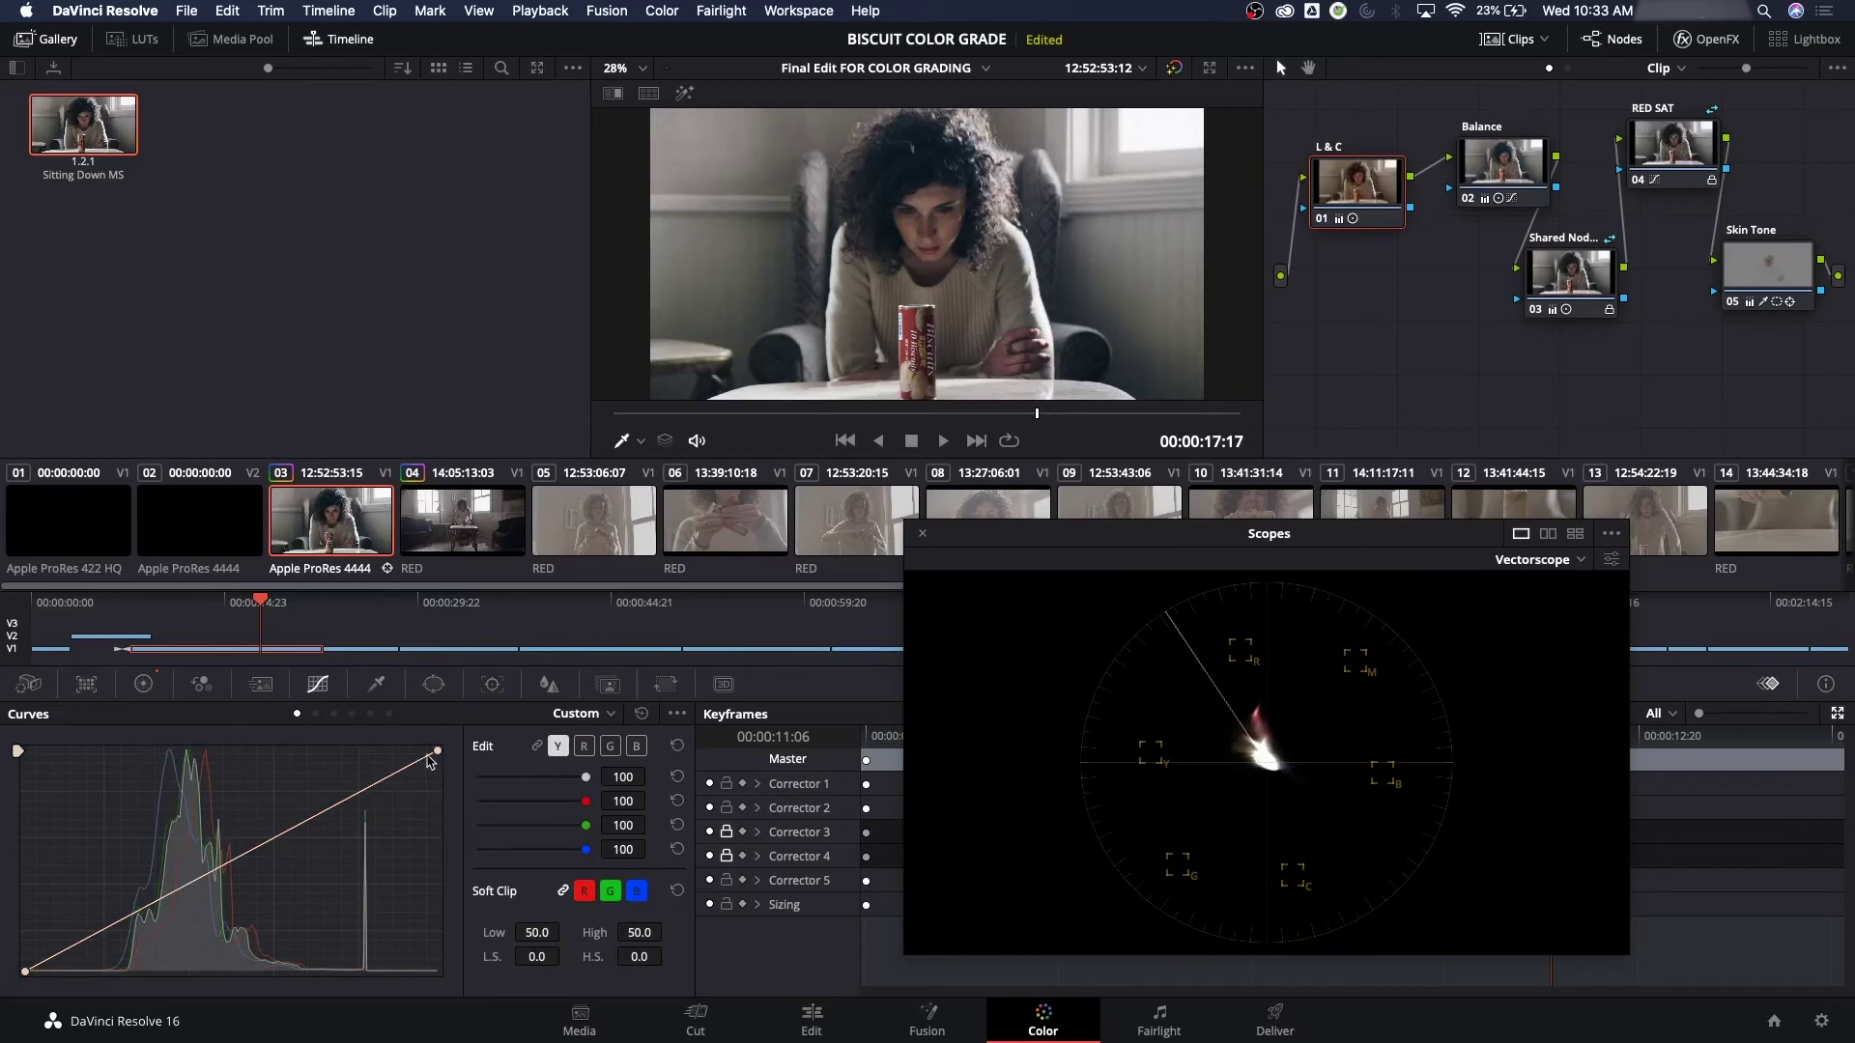
left_click(289, 829)
left_click_drag(439, 752, 443, 785)
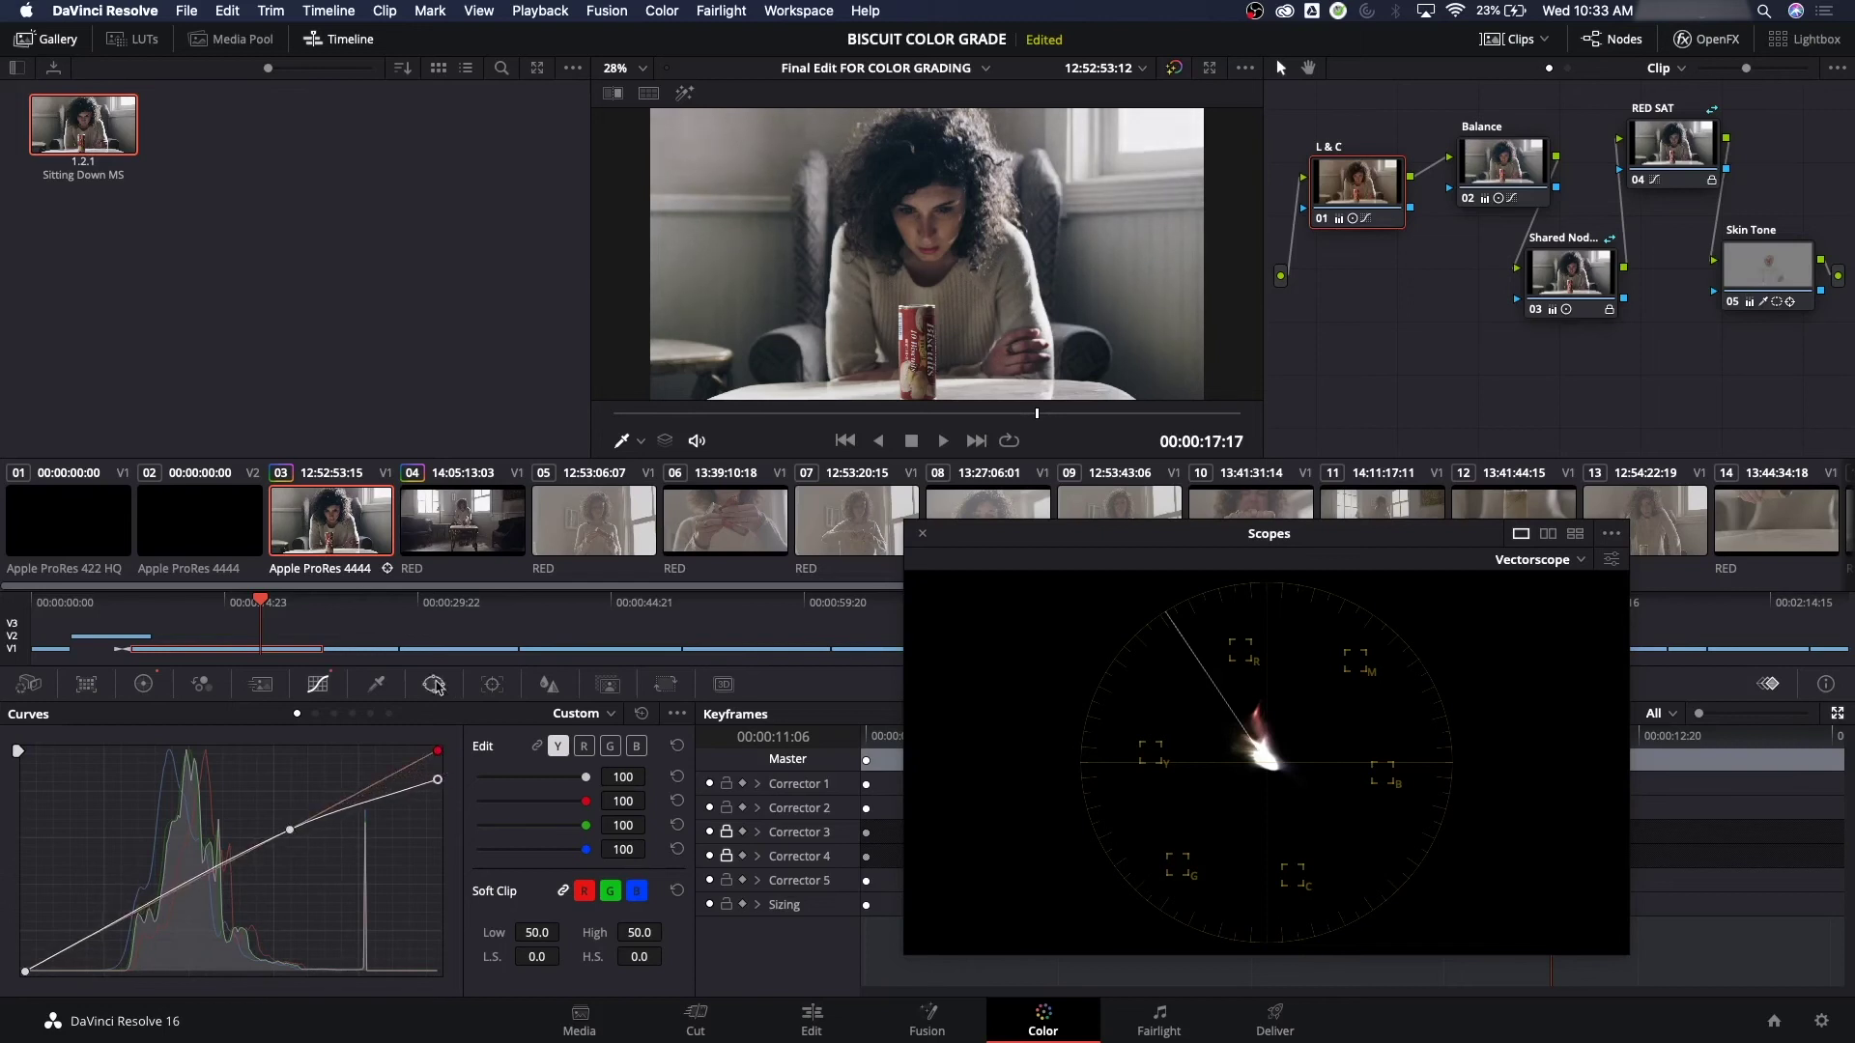
Move the luma curve's middle point toward the shadows and lower it, checking early and late frames of clip 03
left_click_drag(256, 618, 174, 616)
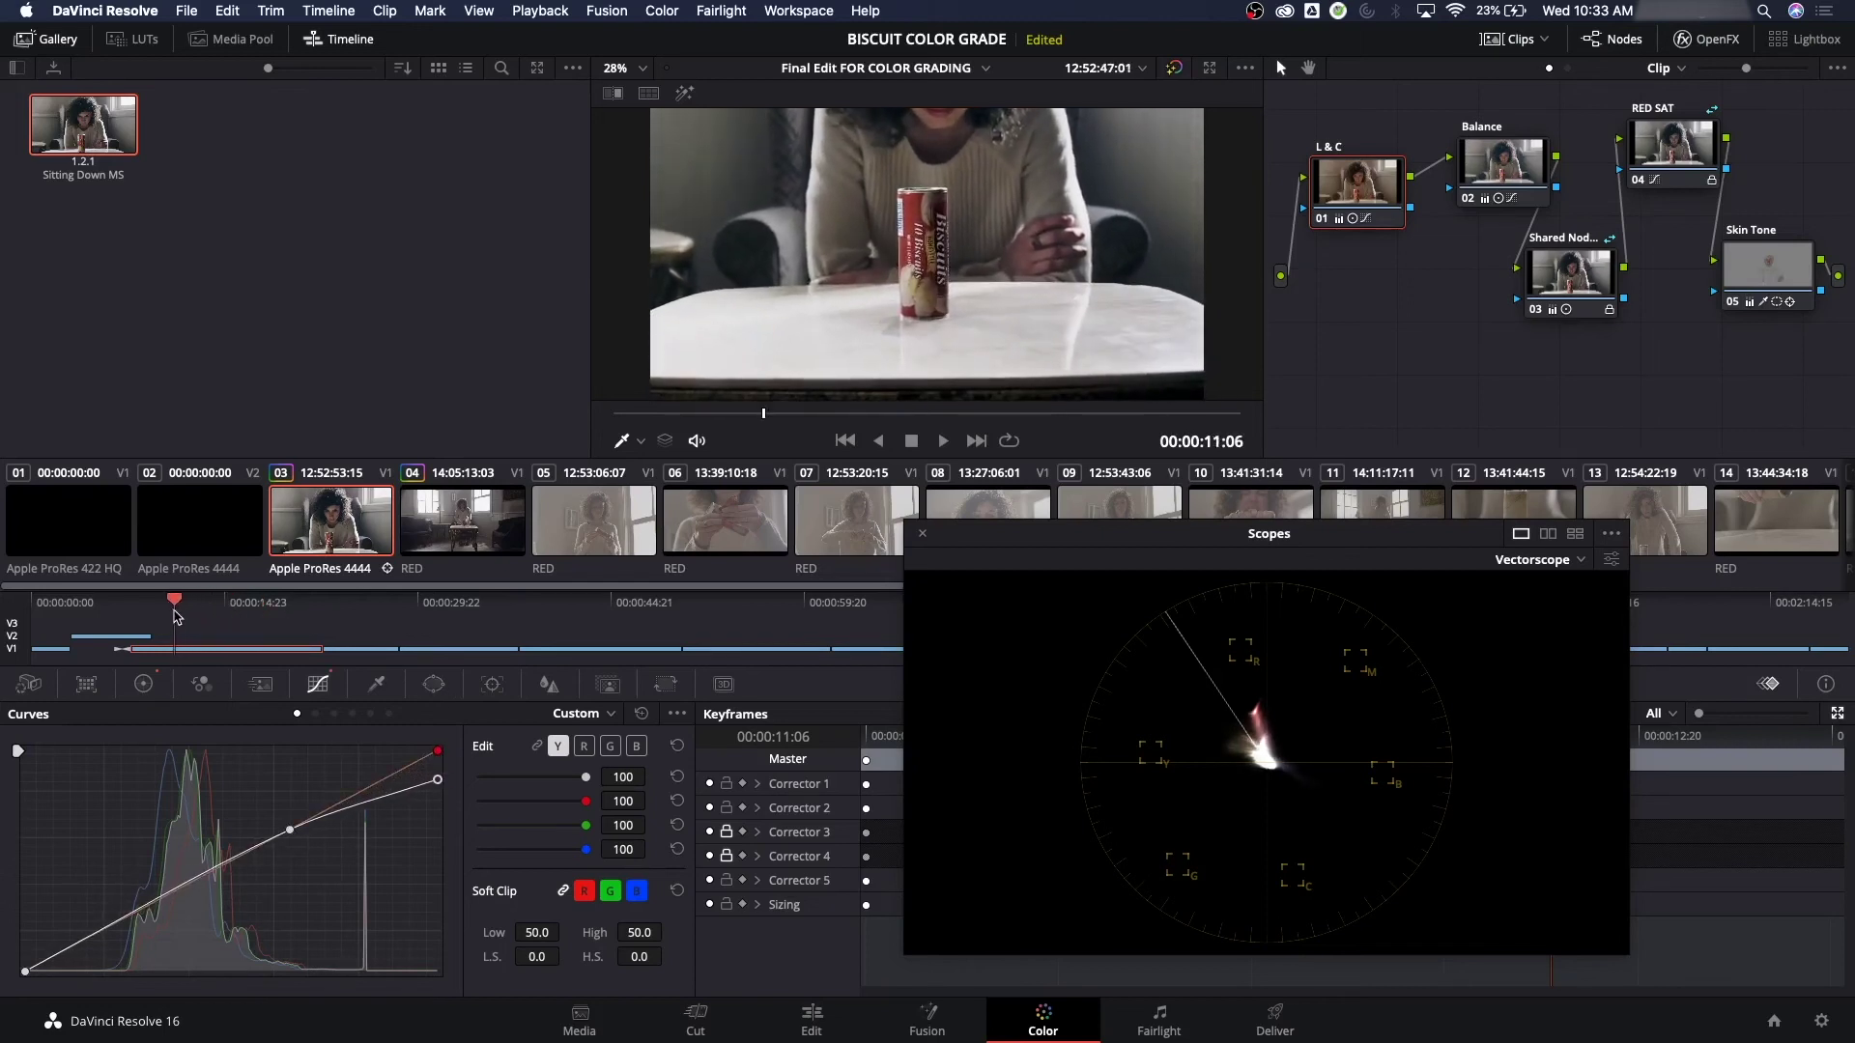
left_click_drag(289, 830, 255, 848)
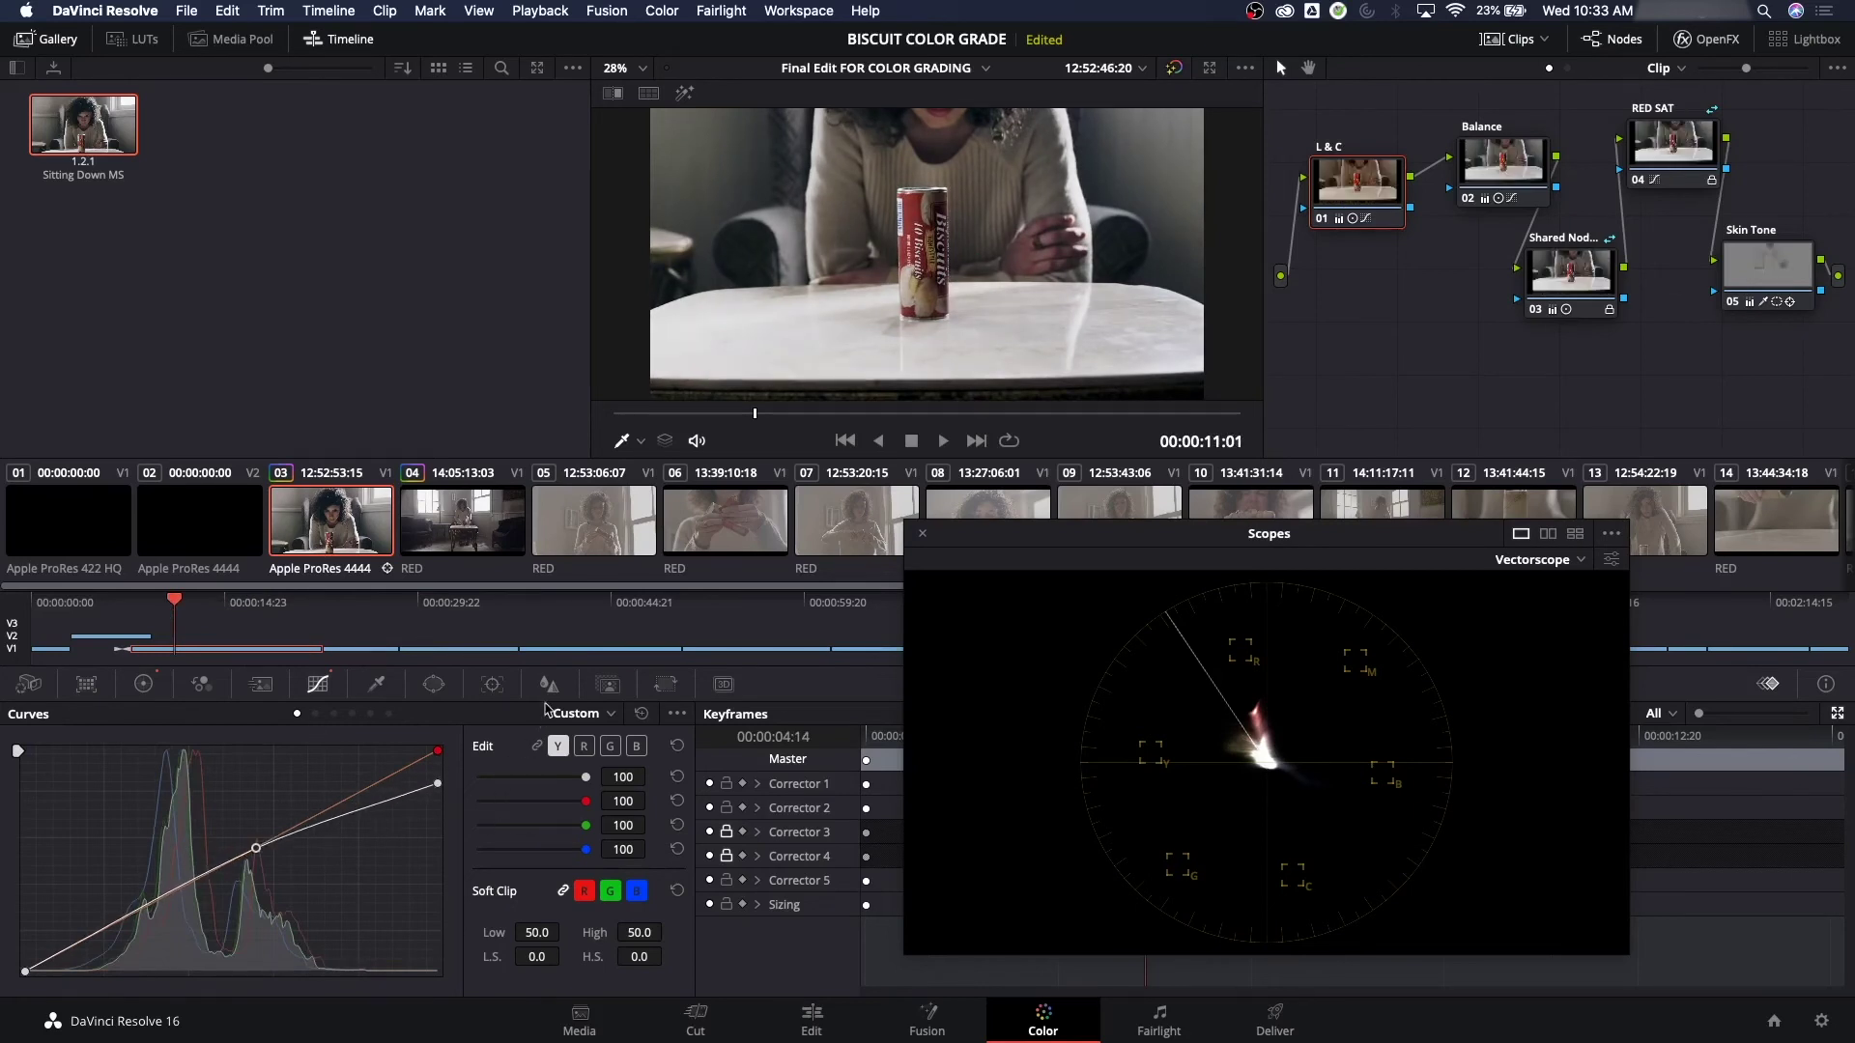
mouse_move(299, 599)
left_mouse_down()
mouse_move(352, 618)
mouse_move(327, 650)
mouse_move(298, 618)
mouse_move(332, 619)
mouse_move(277, 618)
left_mouse_up()
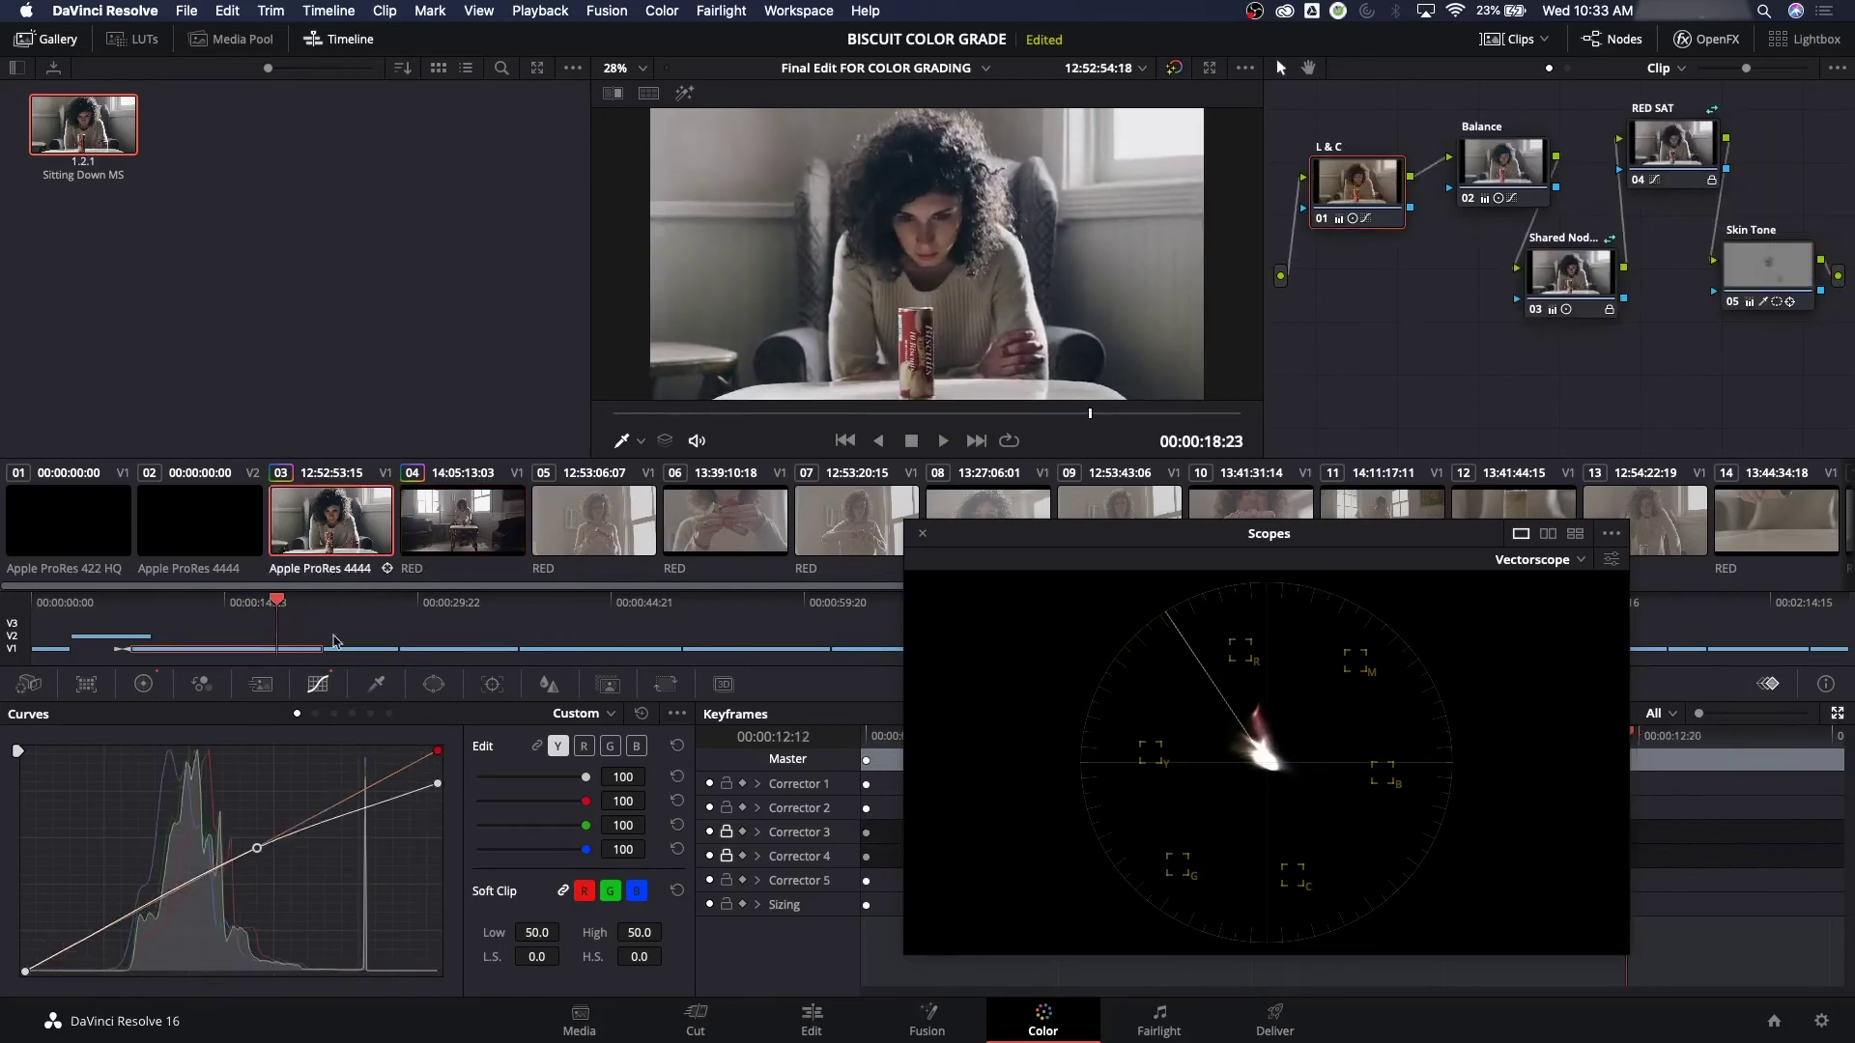
left_click_drag(255, 850, 257, 869)
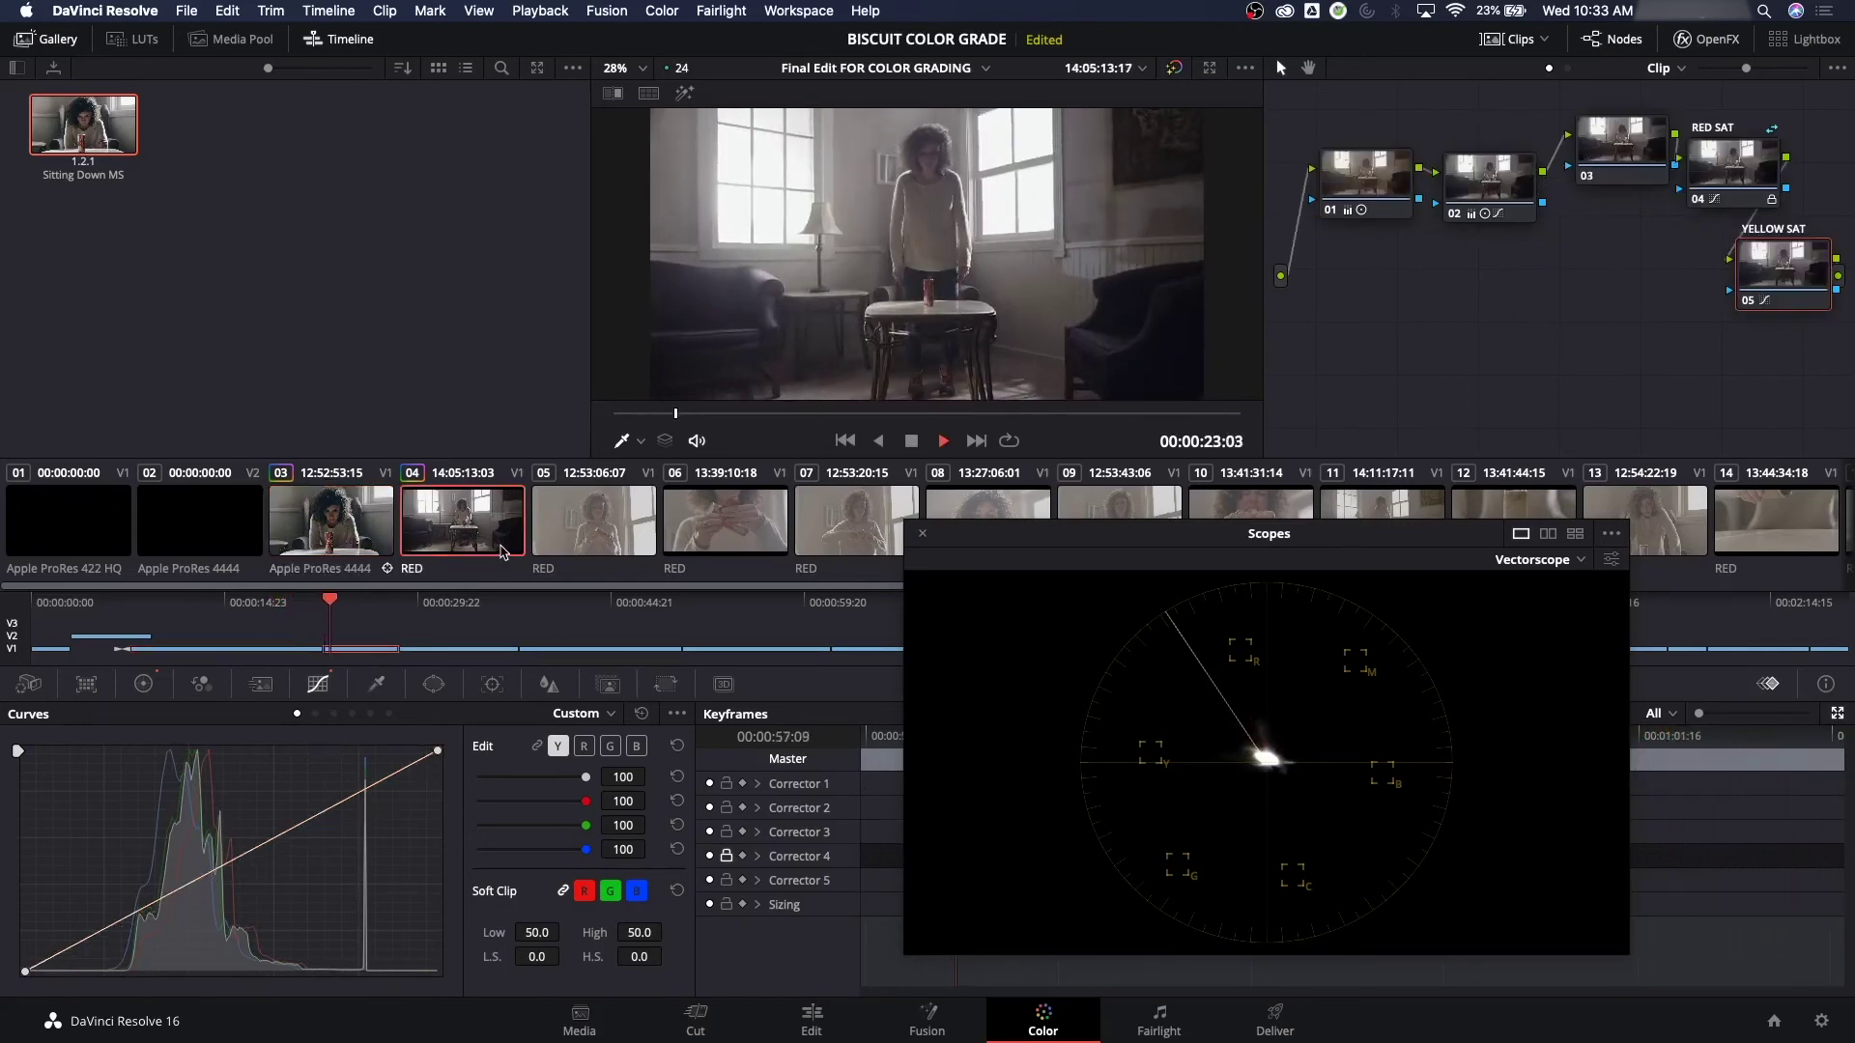
Compare clip 04 with the Sitting Down MS still using a vertical-edged wipe, moving the split across the woman
key("space")
left_click_drag(348, 608, 353, 607)
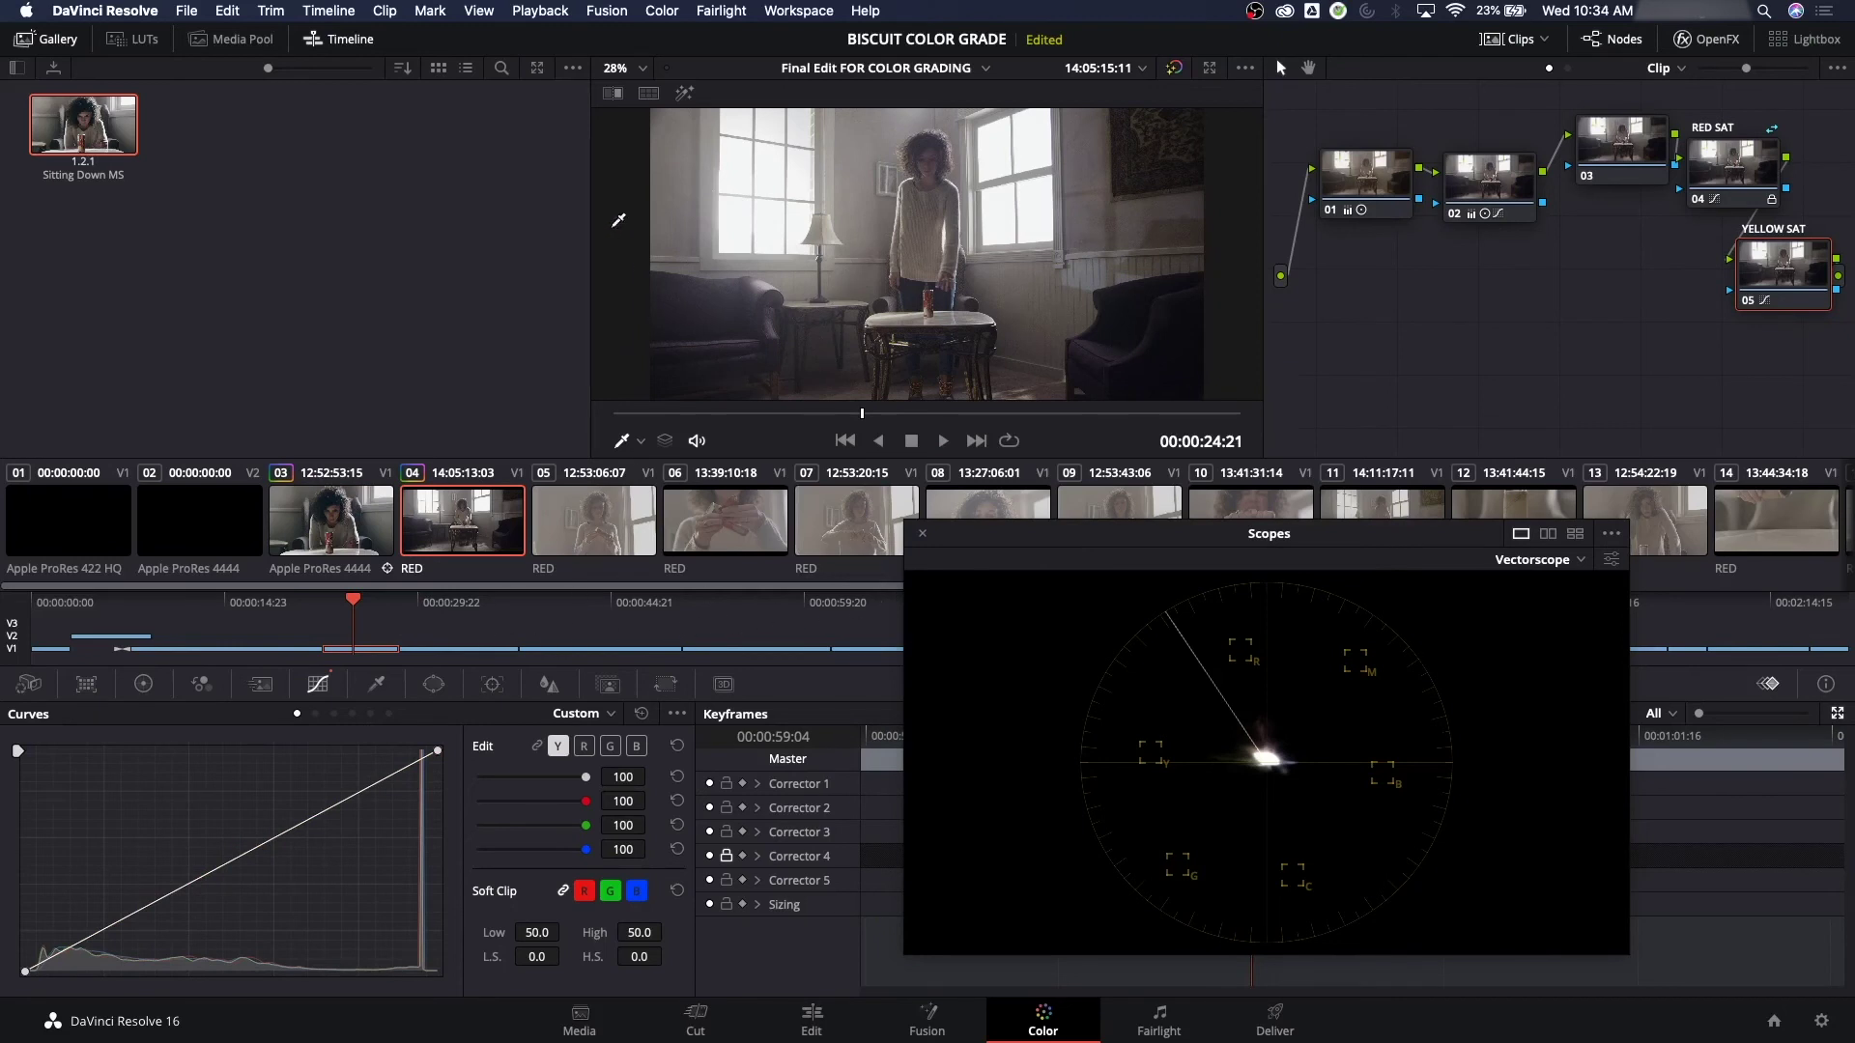
left_click(612, 93)
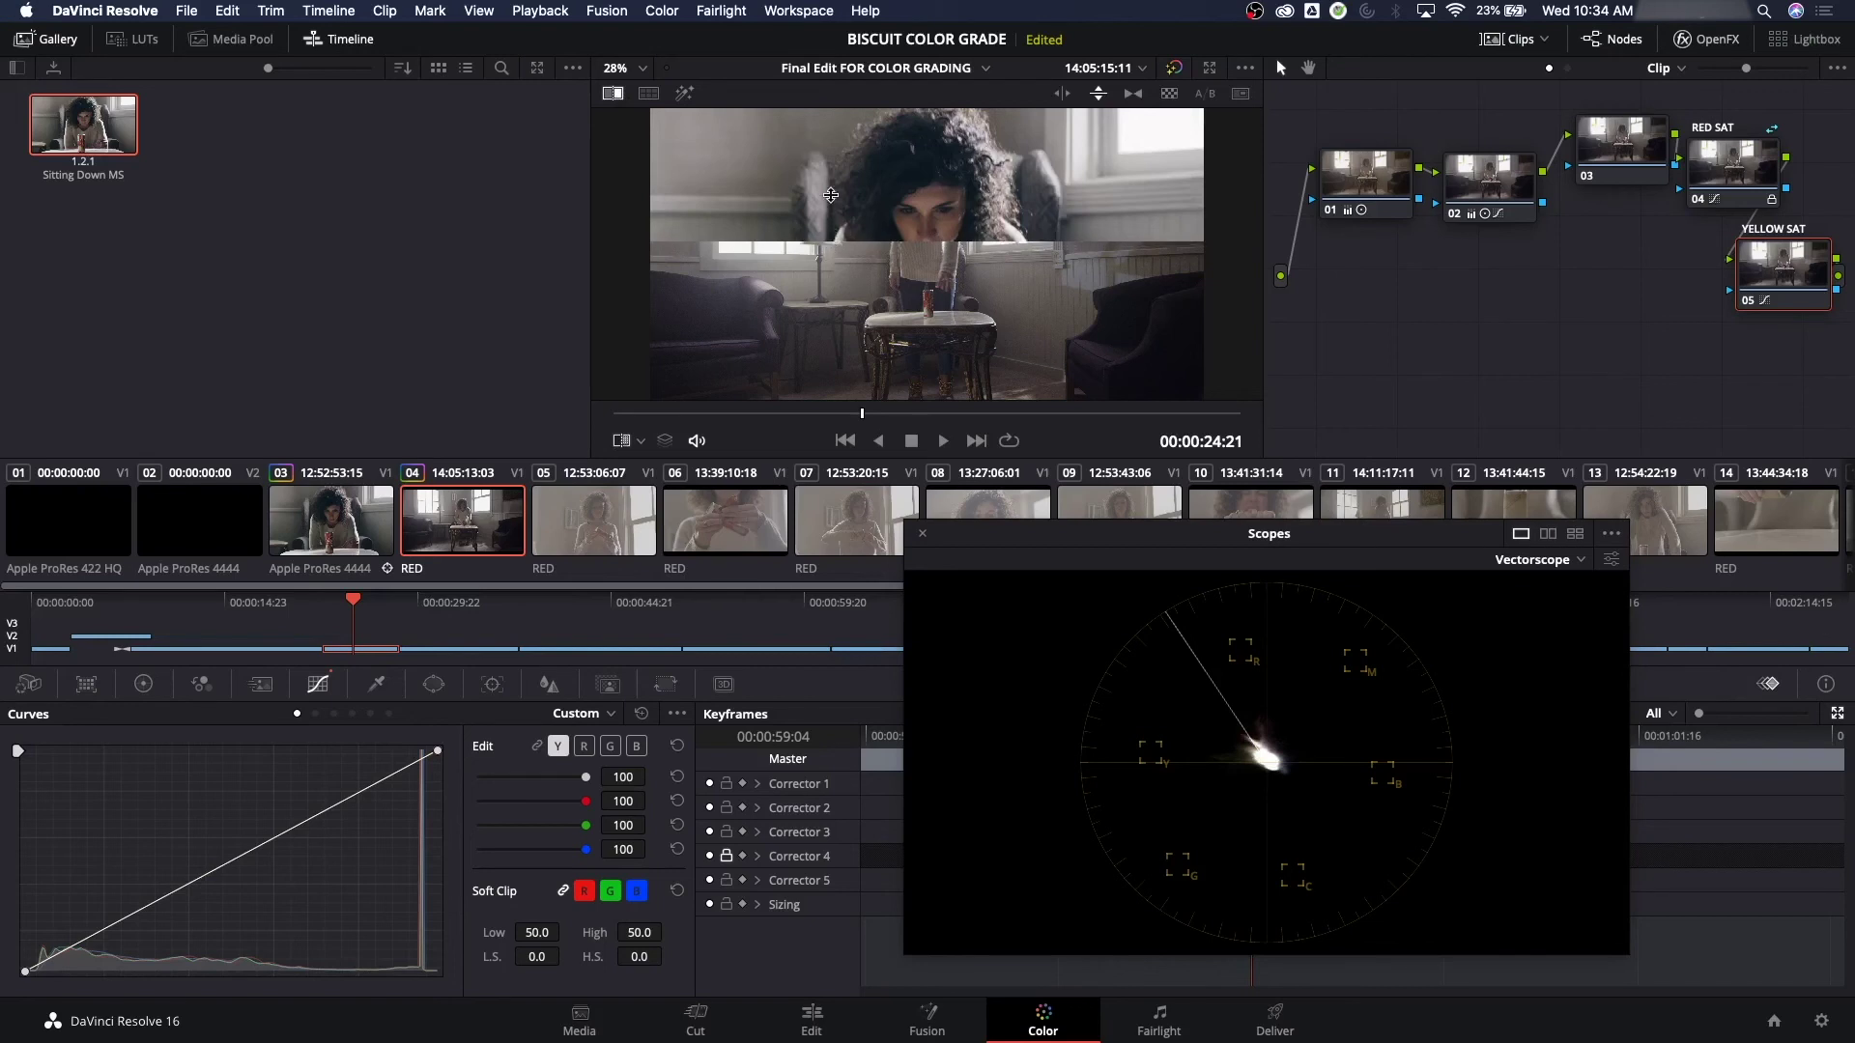
mouse_move(831, 196)
left_mouse_down()
mouse_move(829, 143)
mouse_move(829, 231)
left_mouse_up()
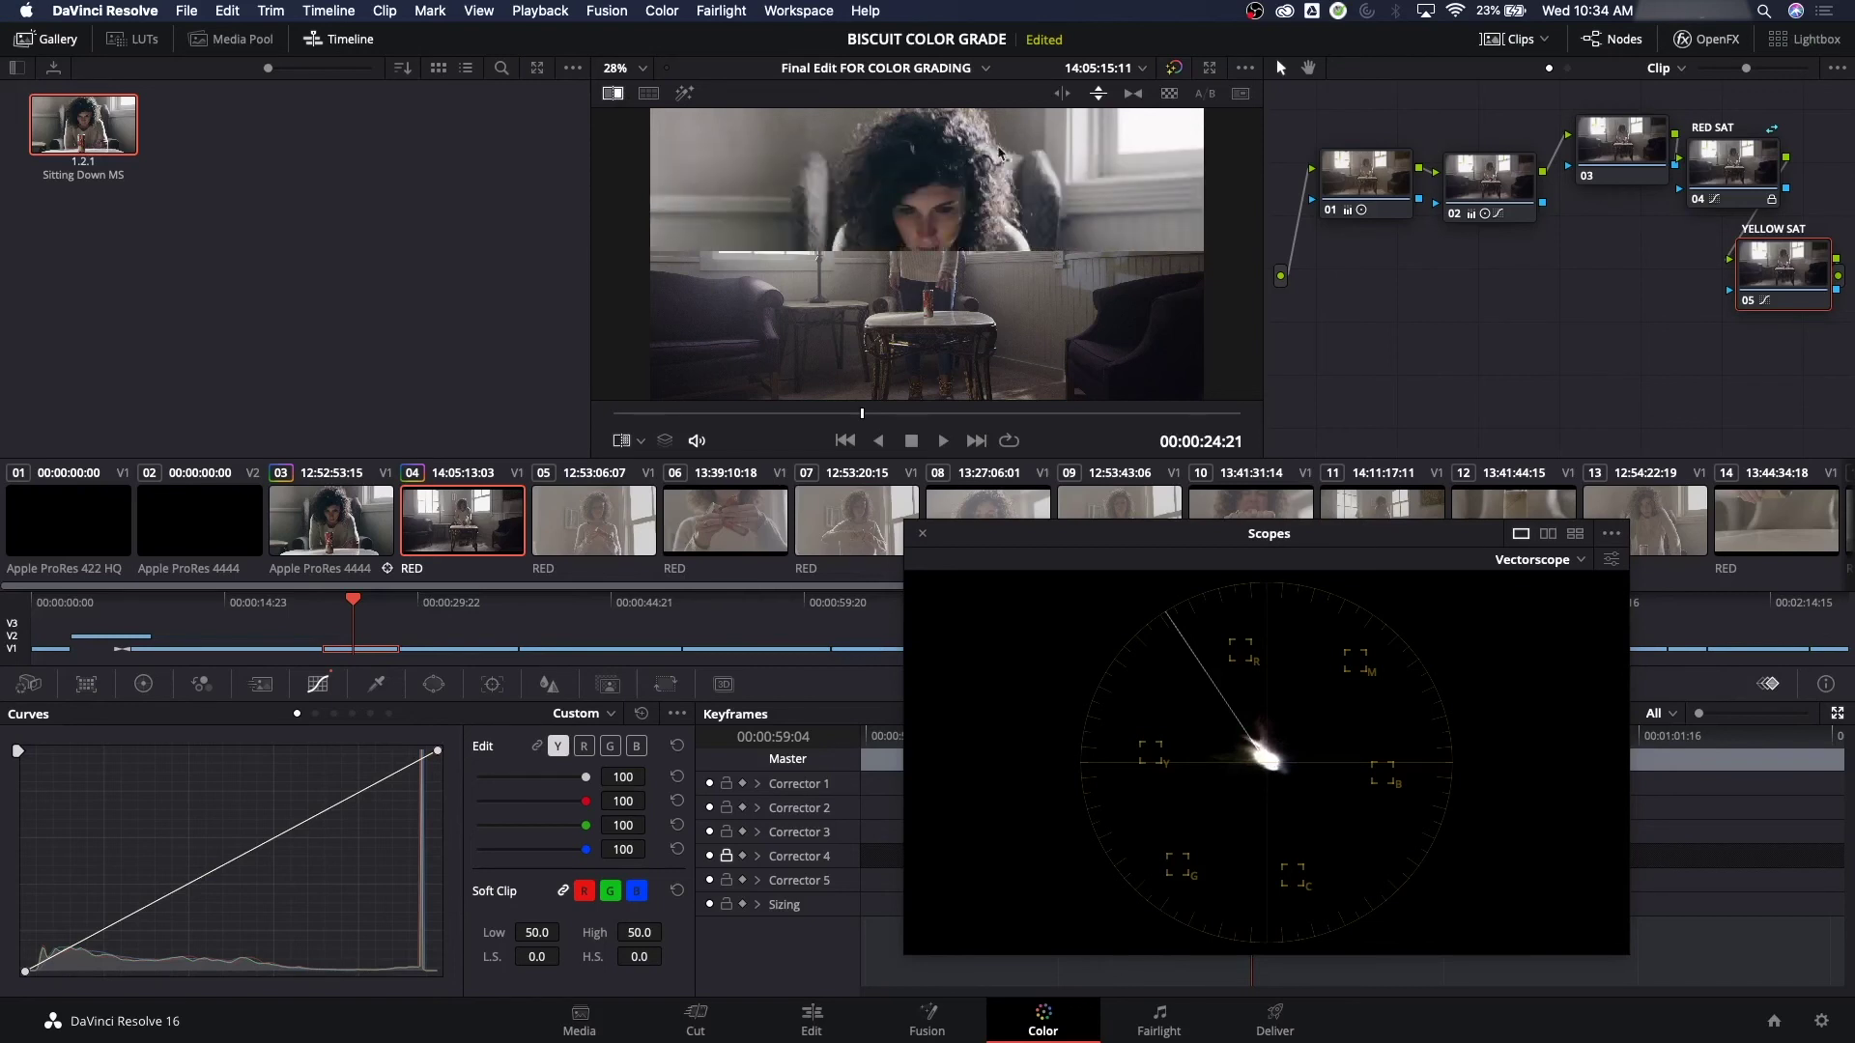
left_click(1062, 92)
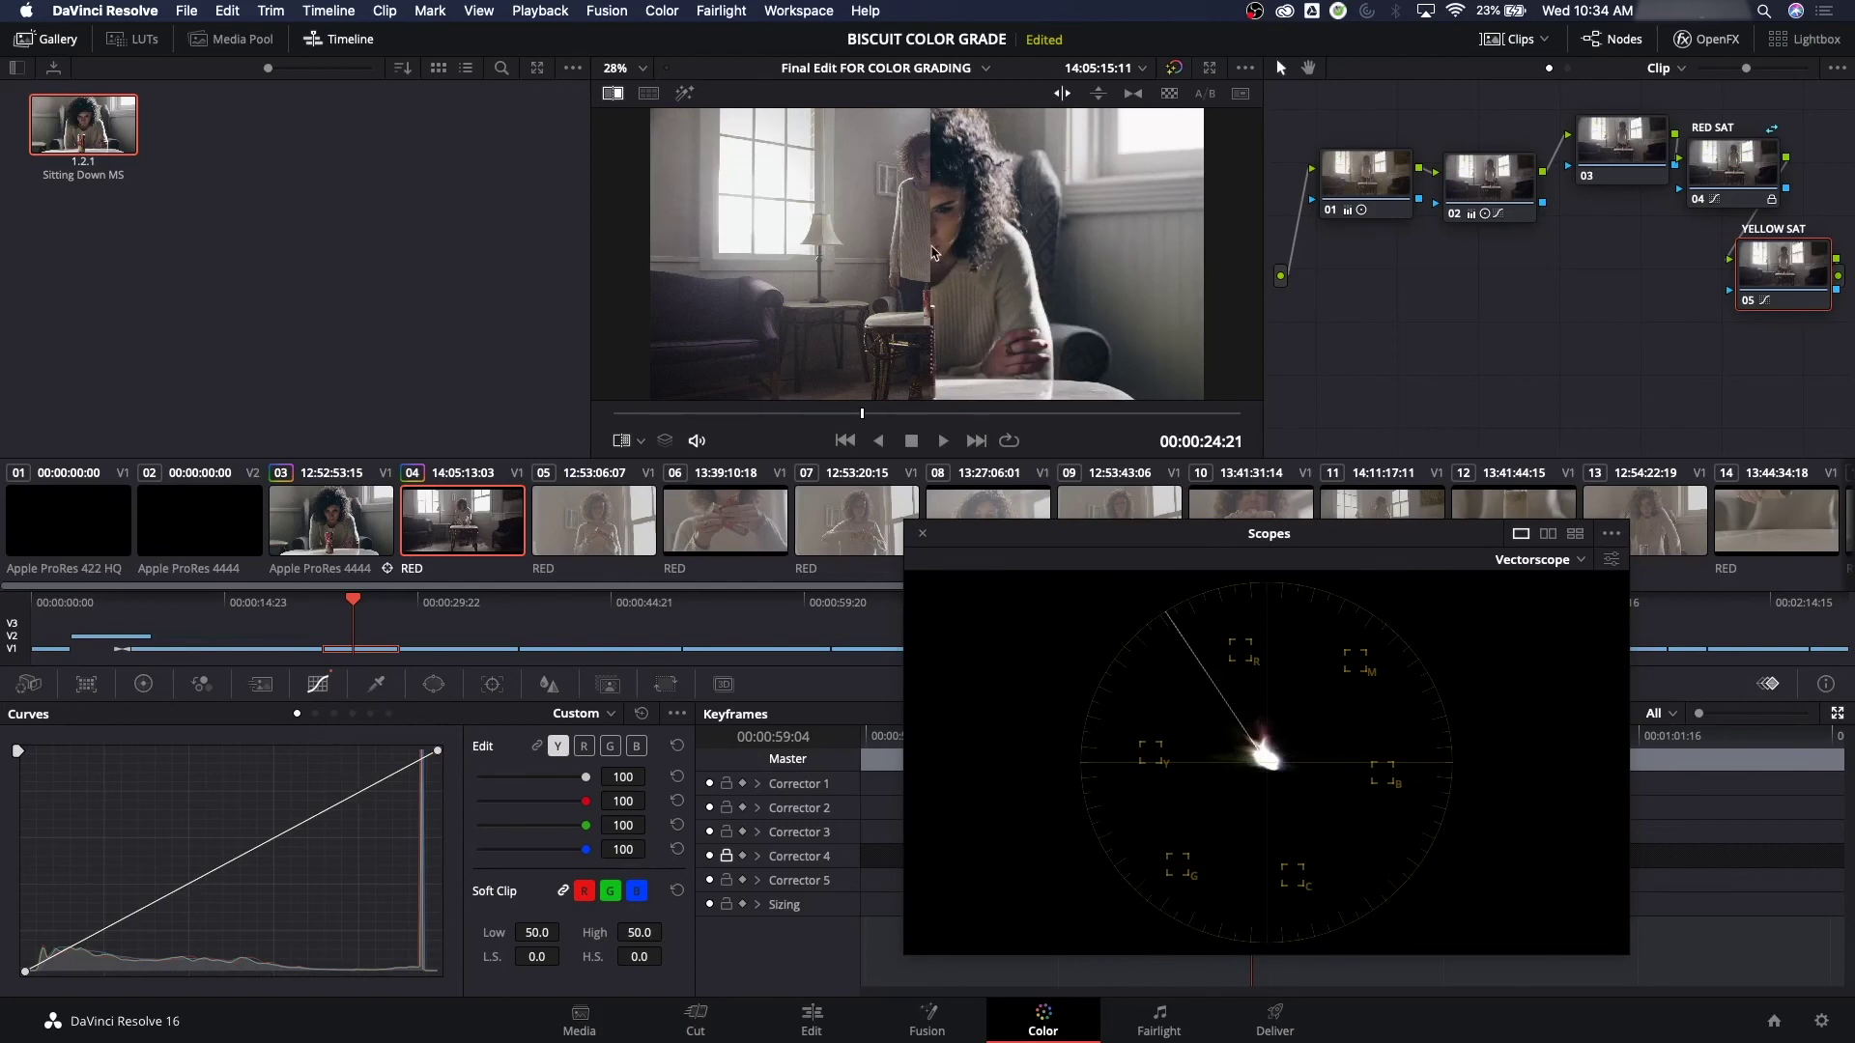
mouse_move(930, 244)
left_mouse_down()
mouse_move(802, 250)
mouse_move(961, 259)
left_mouse_up()
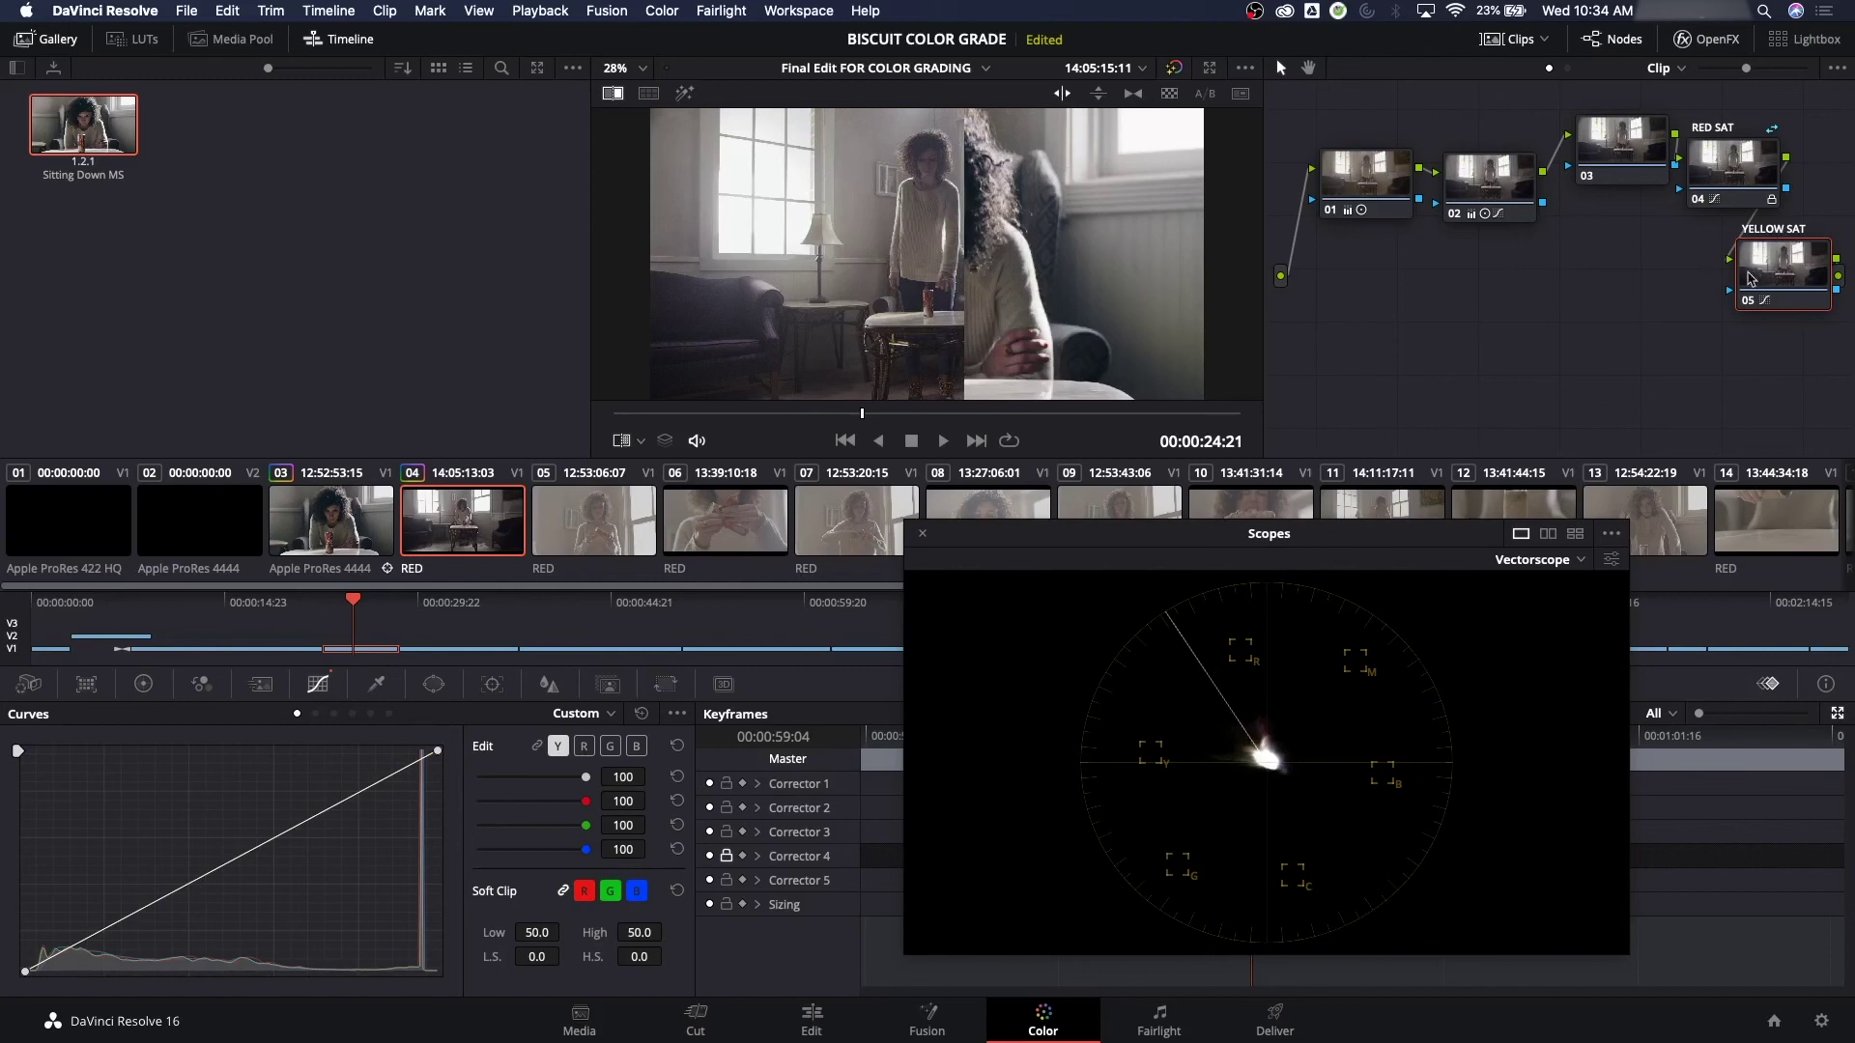
Reposition node 02, RED SAT and YELLOW SAT in clip 04's node graph to make room for another node
left_click_drag(1471, 208, 1468, 147)
left_click(1784, 253)
left_click_drag(1784, 253, 1780, 258)
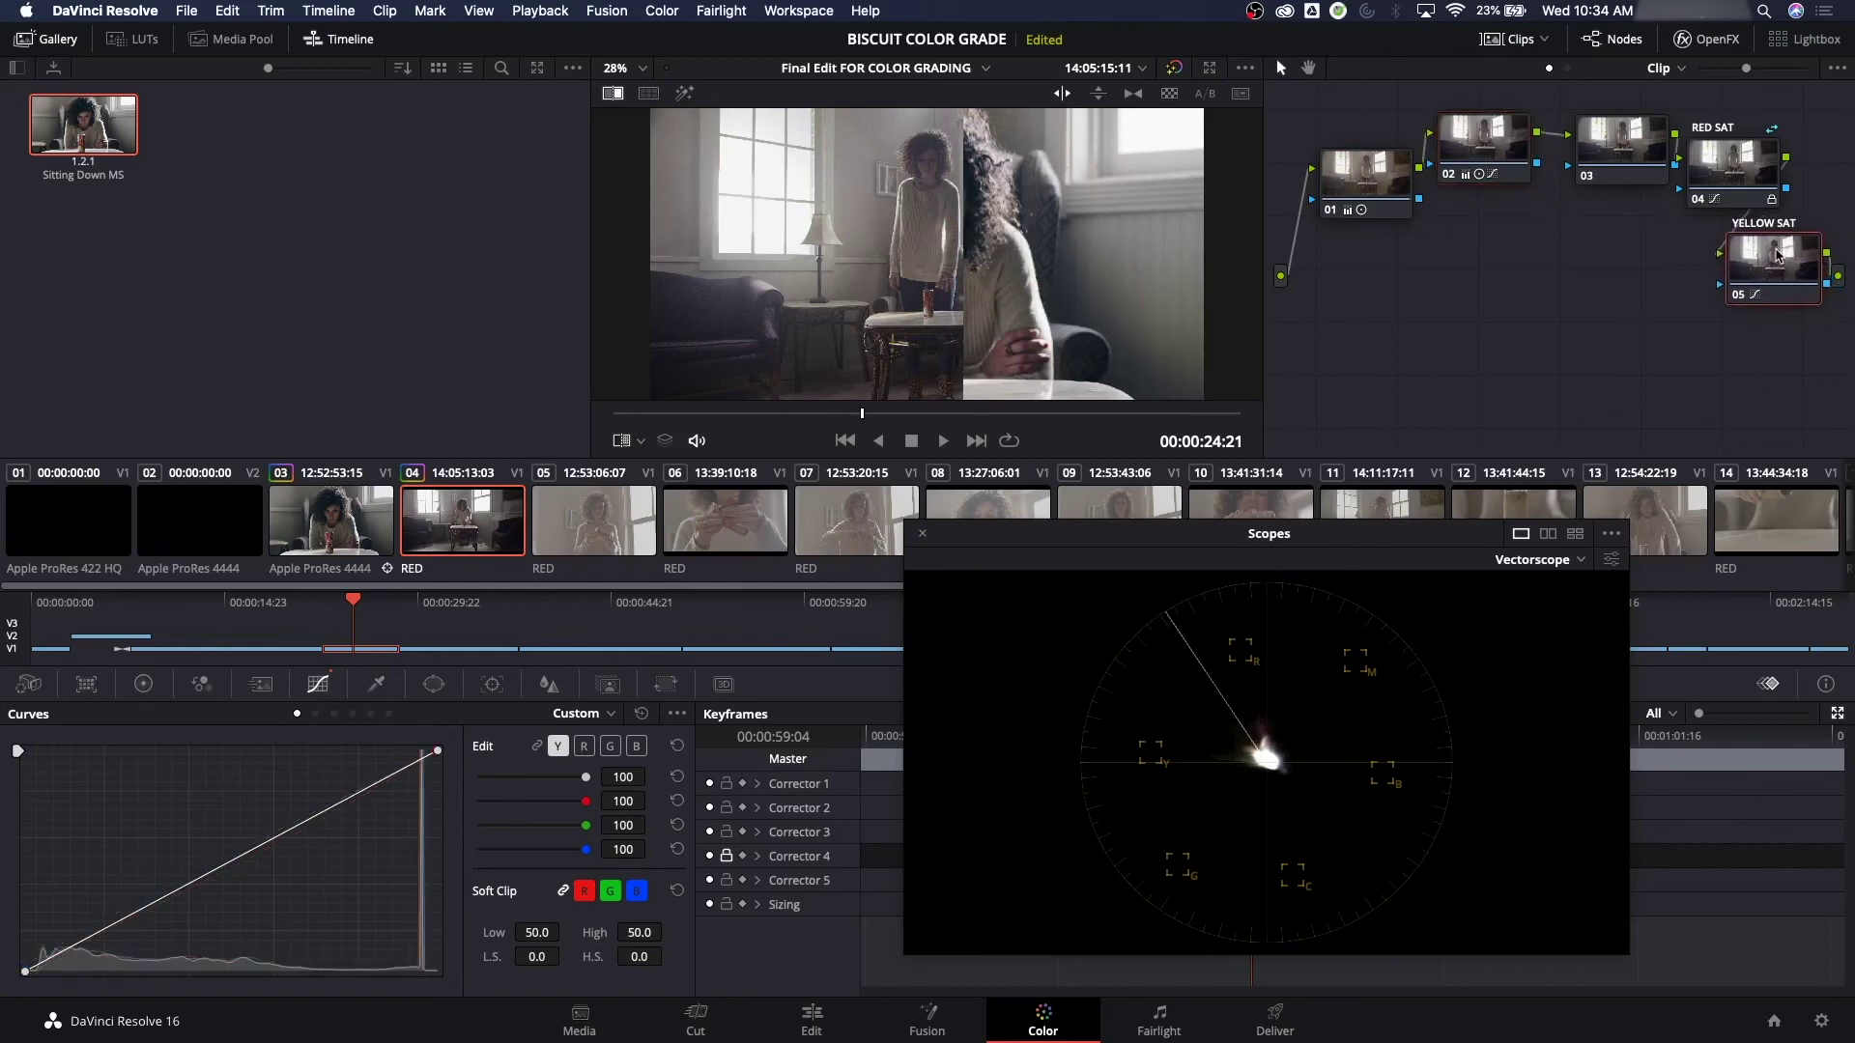
left_click_drag(1715, 170, 1705, 152)
left_click_drag(1758, 262, 1700, 252)
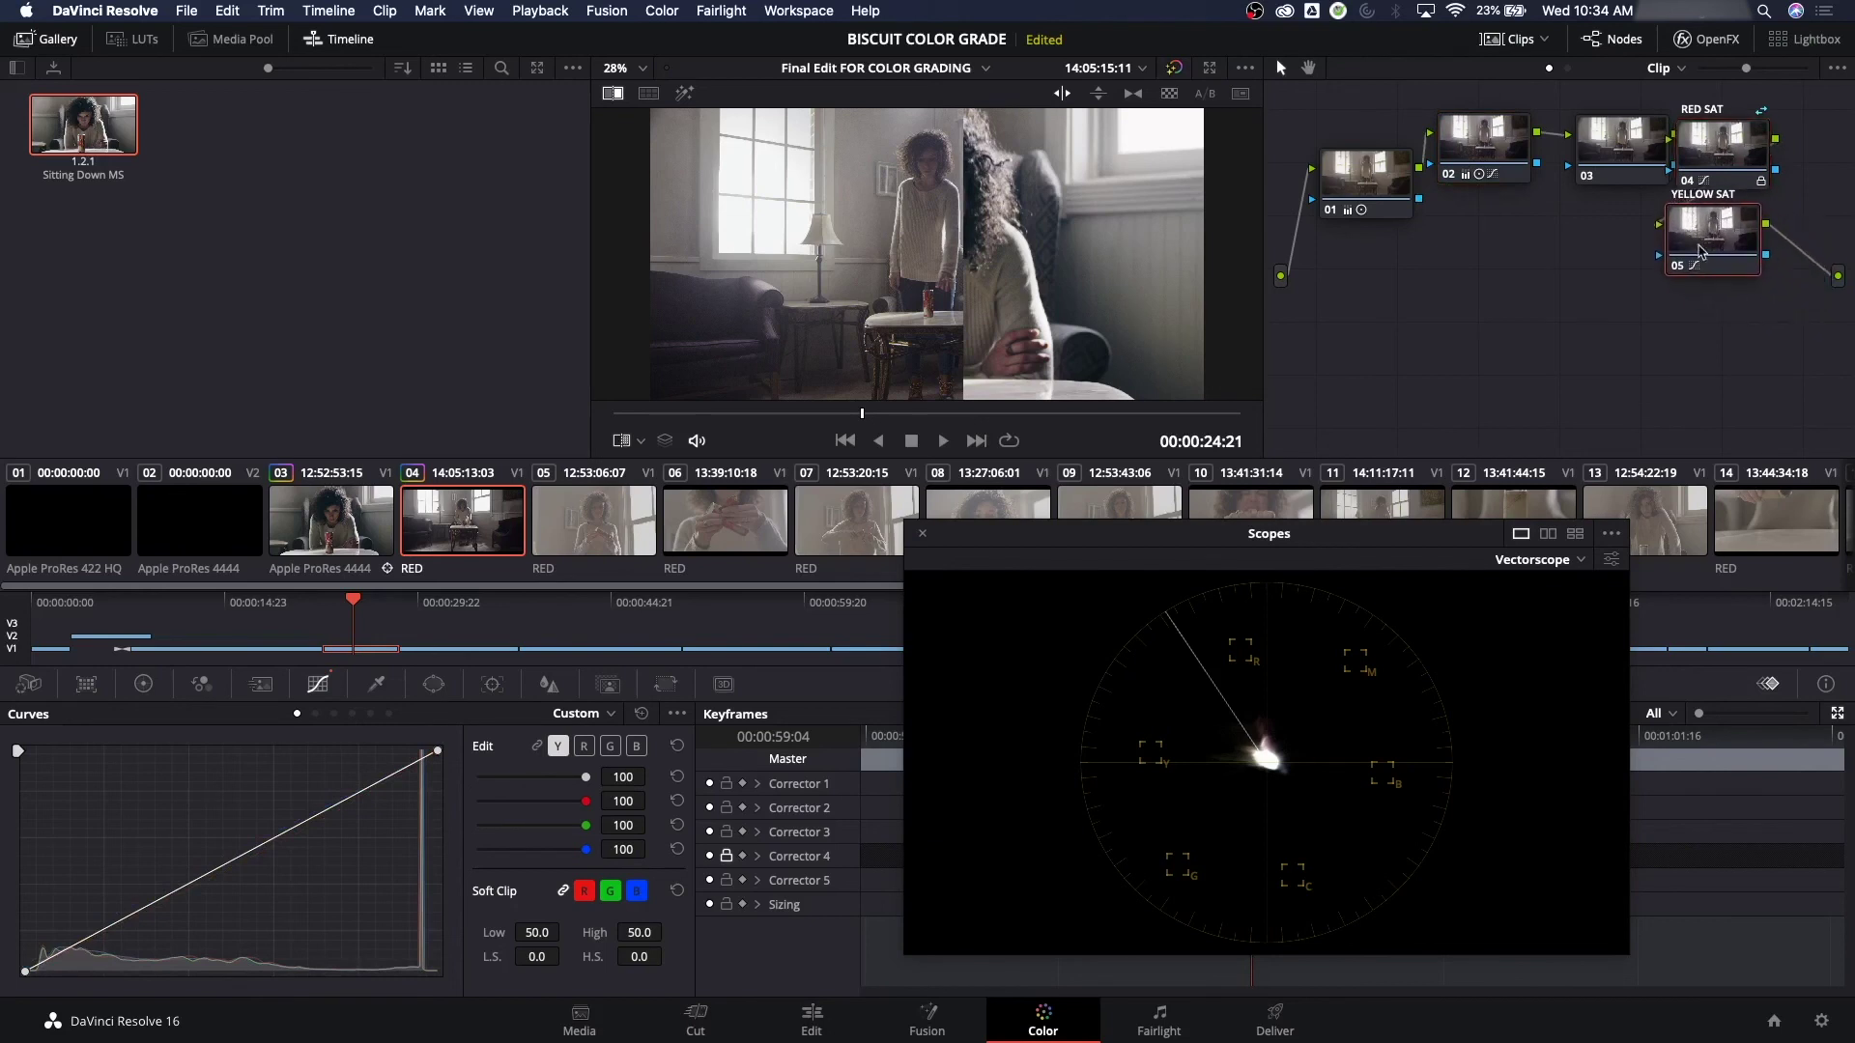
Add serial node 06 after YELLOW SAT and place it beneath that node in clip 04's node graph
key("alt+s")
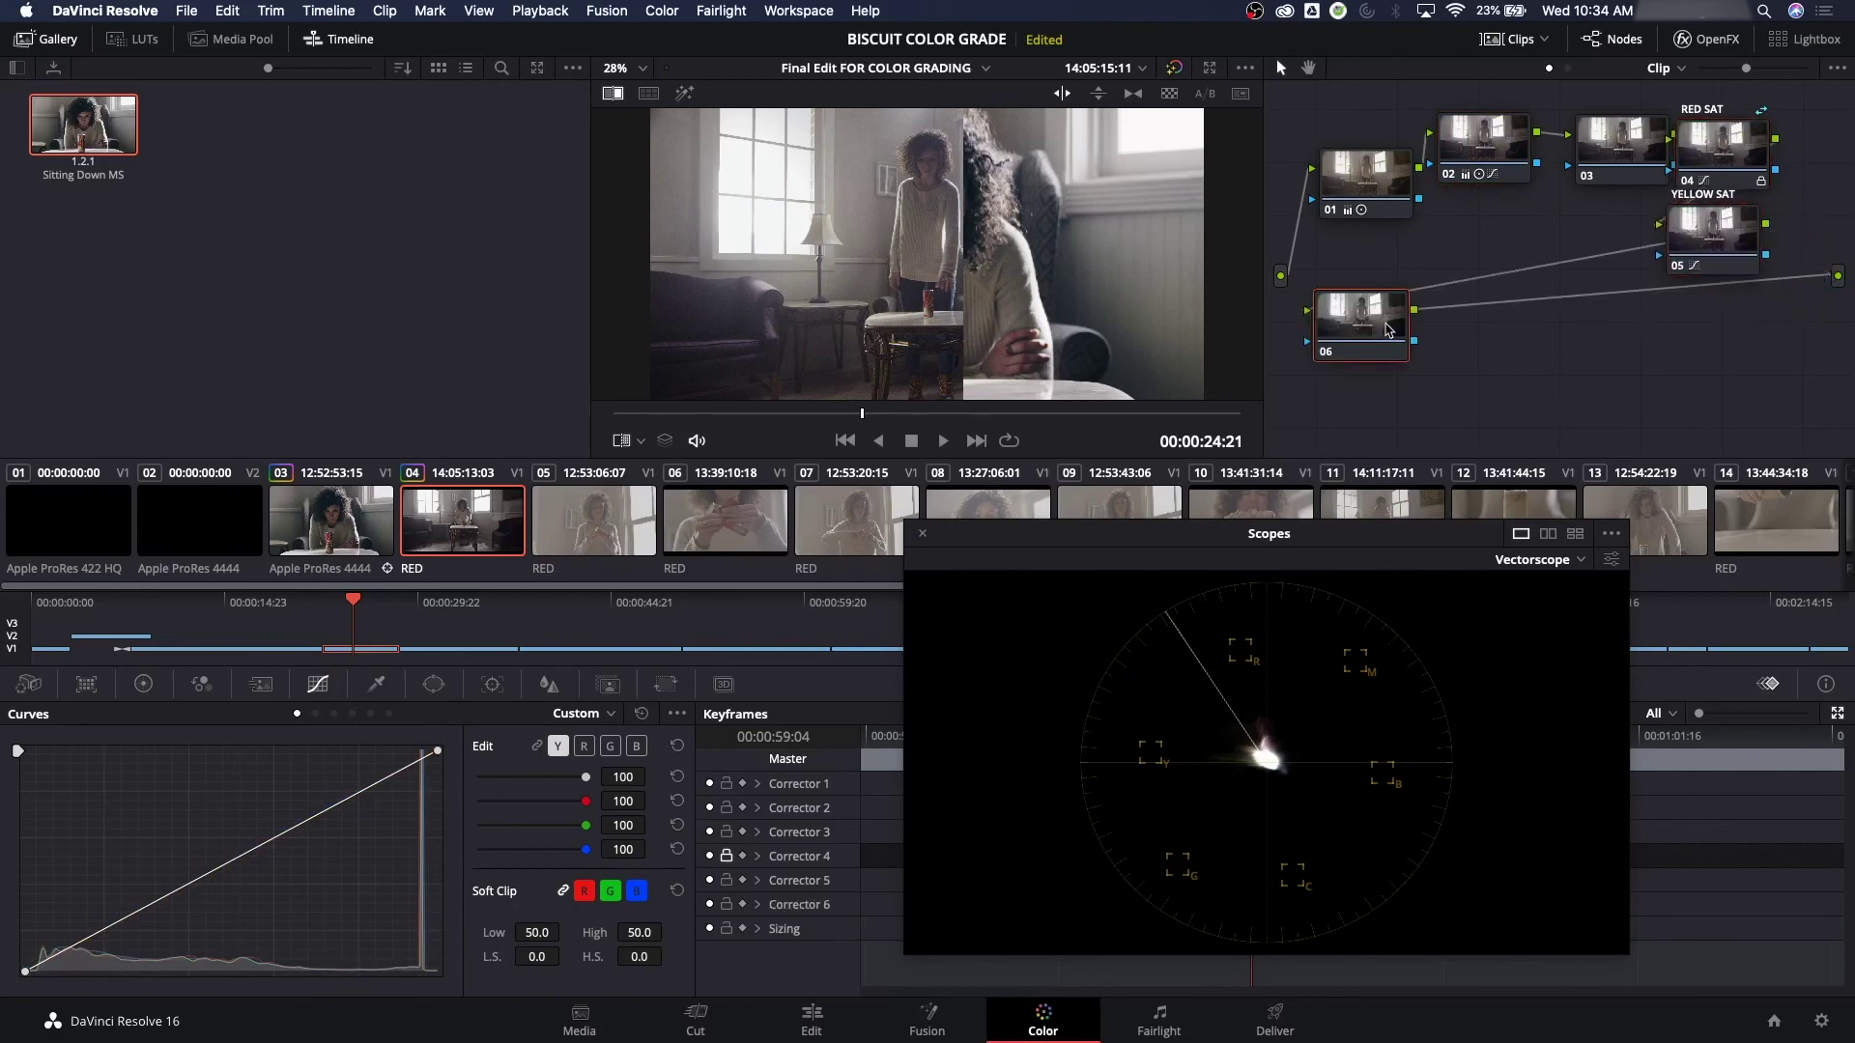
left_click_drag(1392, 330, 1767, 365)
left_click_drag(1385, 197, 1459, 183)
left_click_drag(1745, 71, 1734, 70)
Arrange clip 04's nodes 01 to 06 into an evenly spaced, non-overlapping chain
left_click_drag(1391, 190, 1374, 165)
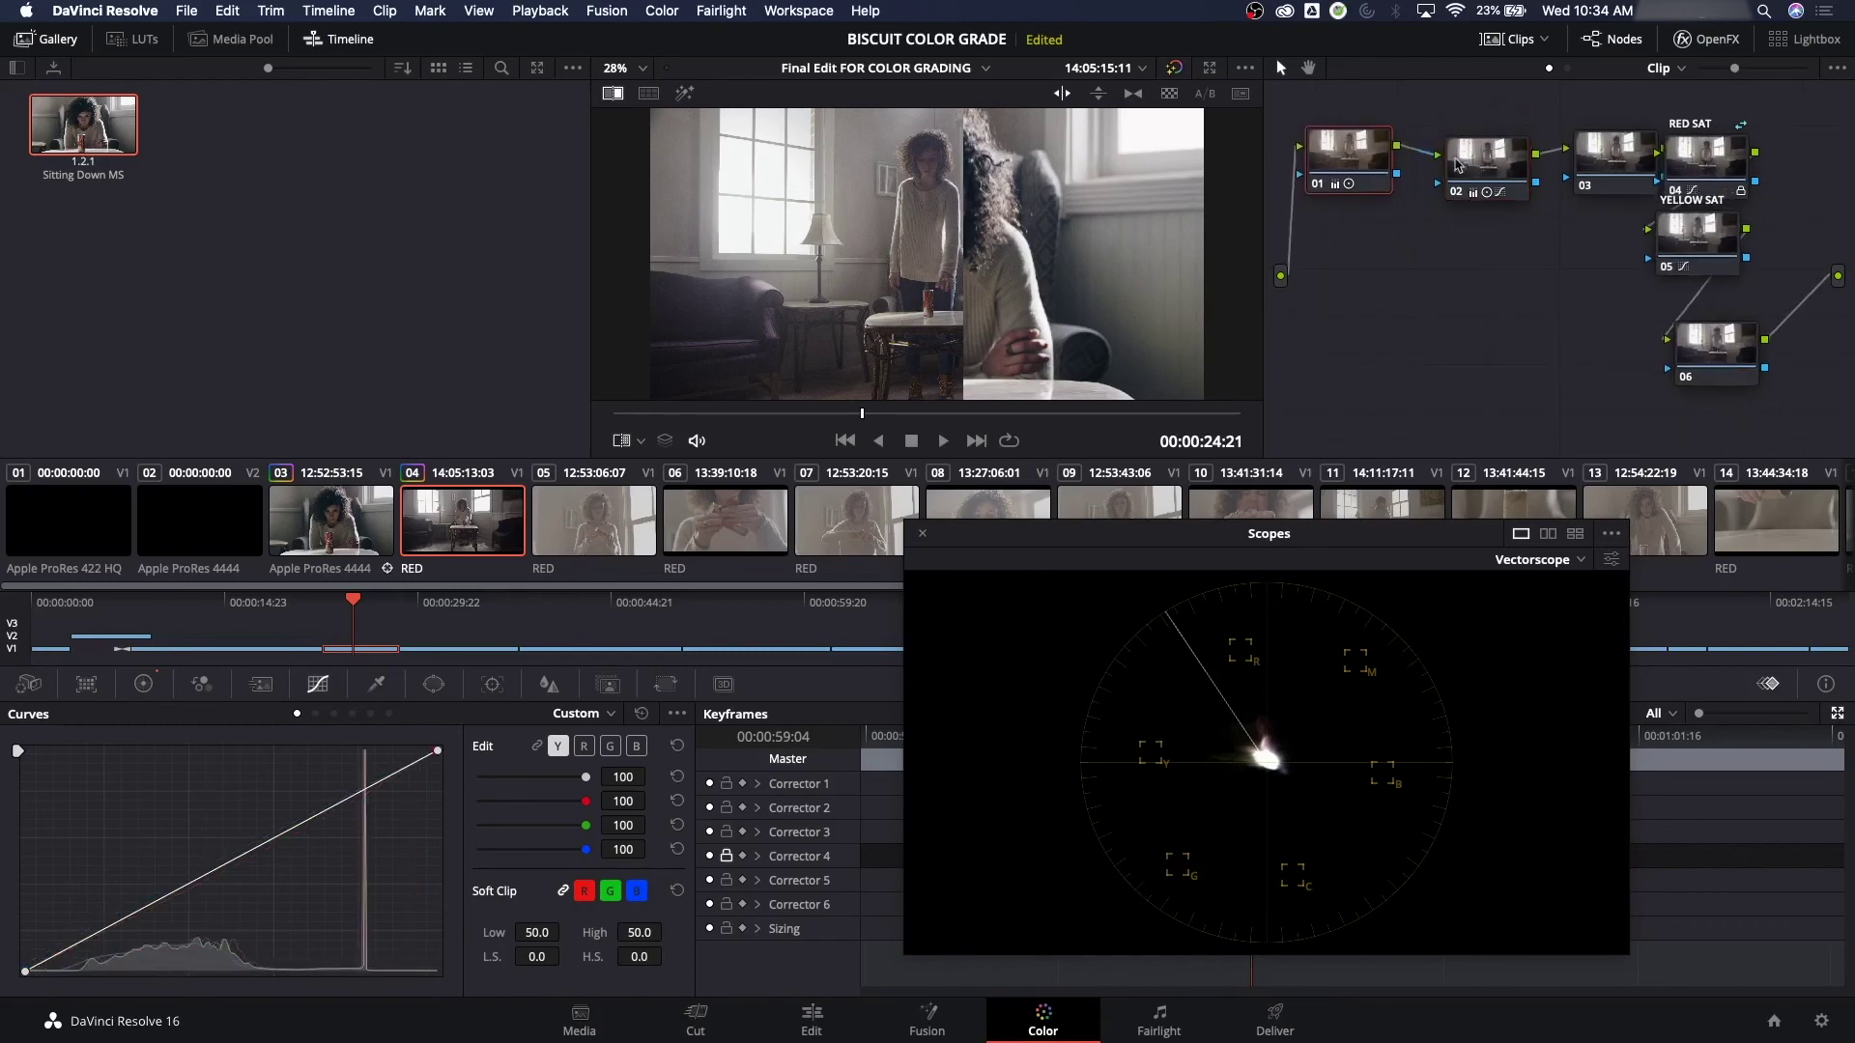
left_click_drag(1492, 169, 1455, 145)
left_click_drag(1604, 159, 1540, 130)
left_click(1670, 143)
left_click_drag(1670, 143, 1637, 122)
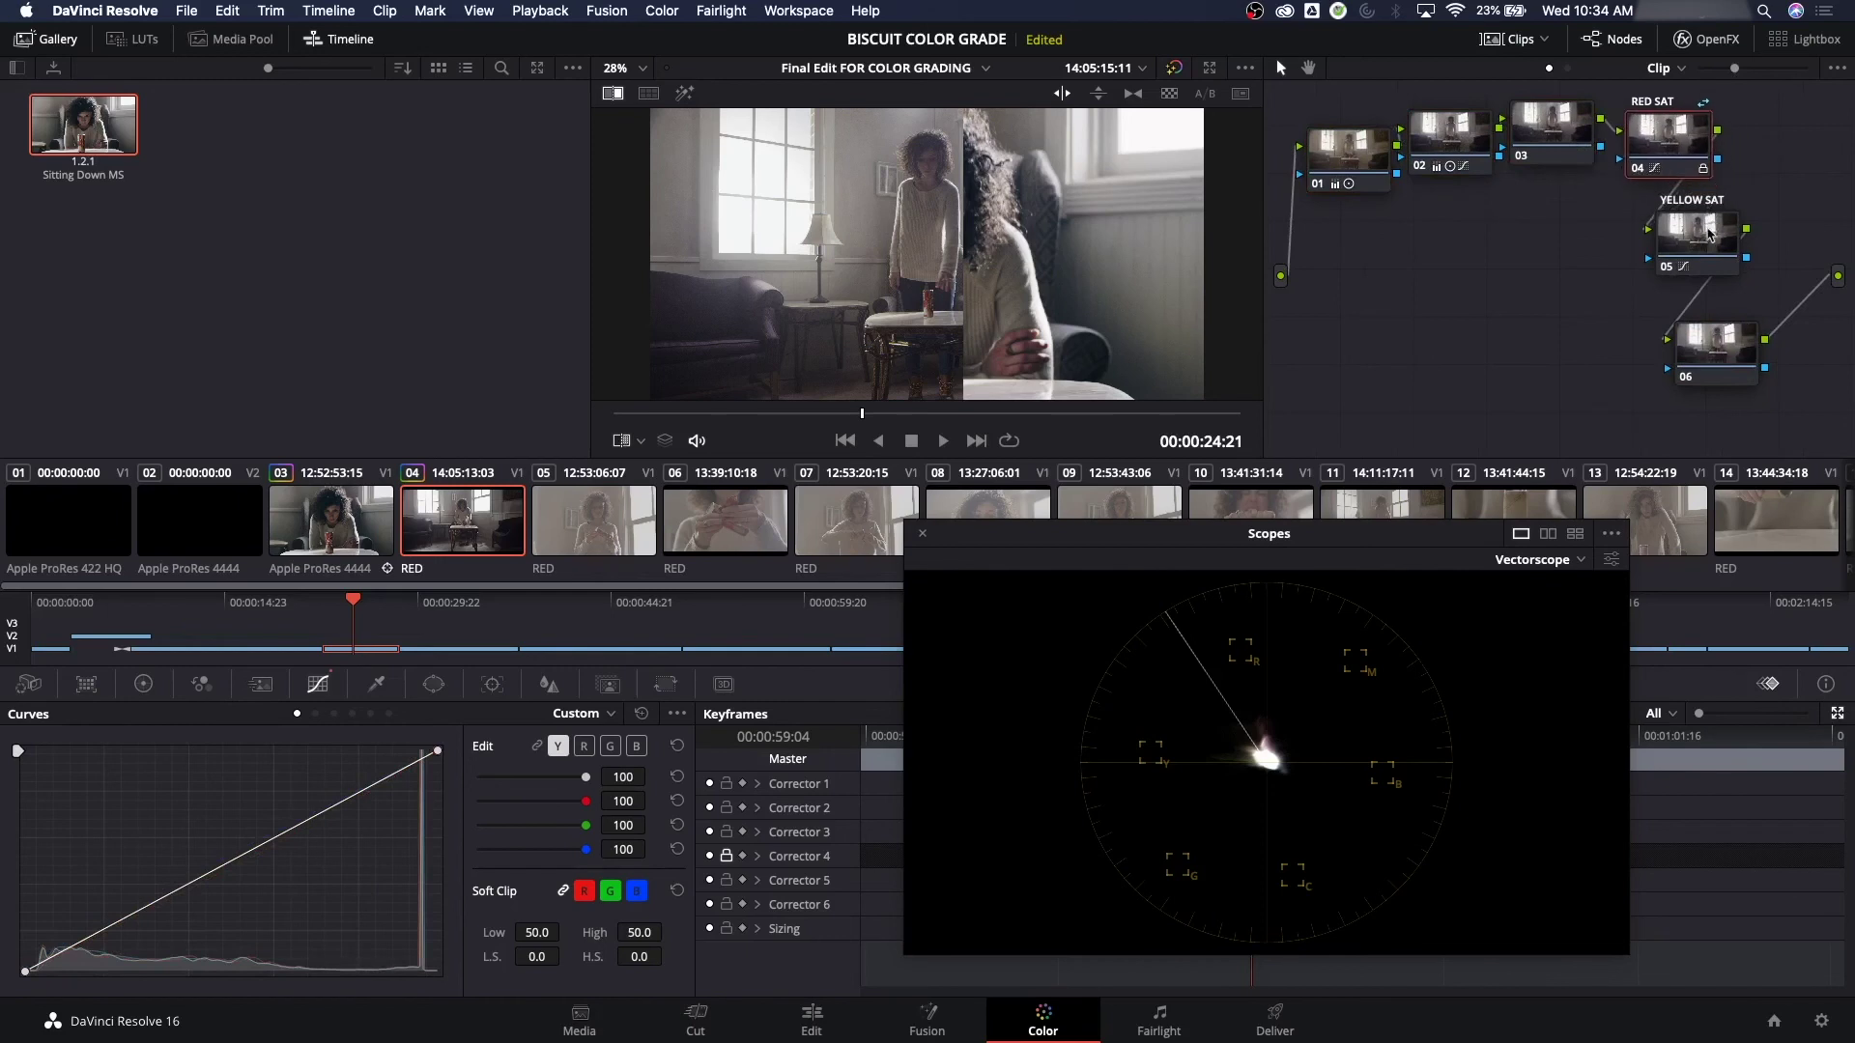
left_click_drag(1698, 231, 1781, 183)
left_click_drag(1728, 346, 1700, 314)
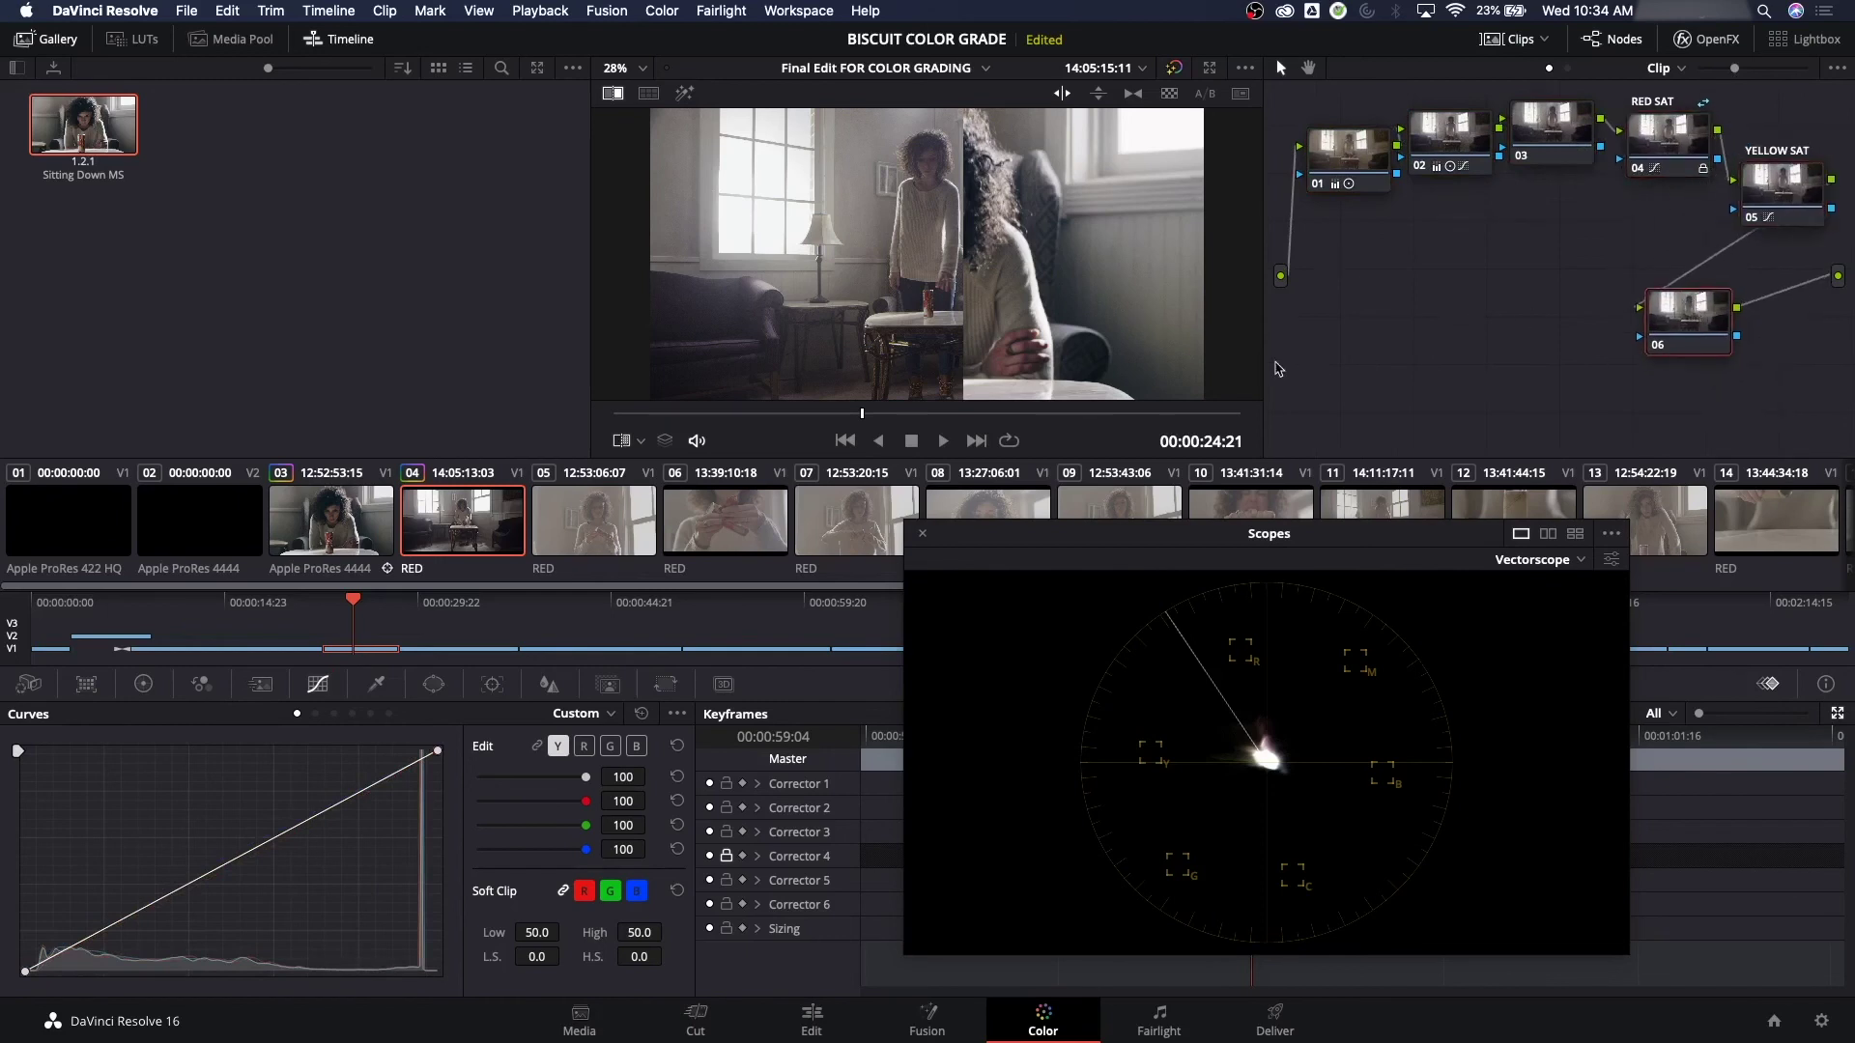
Set node 06's contrast to 1.110 and switch the scopes display to Waveform
left_click(143, 684)
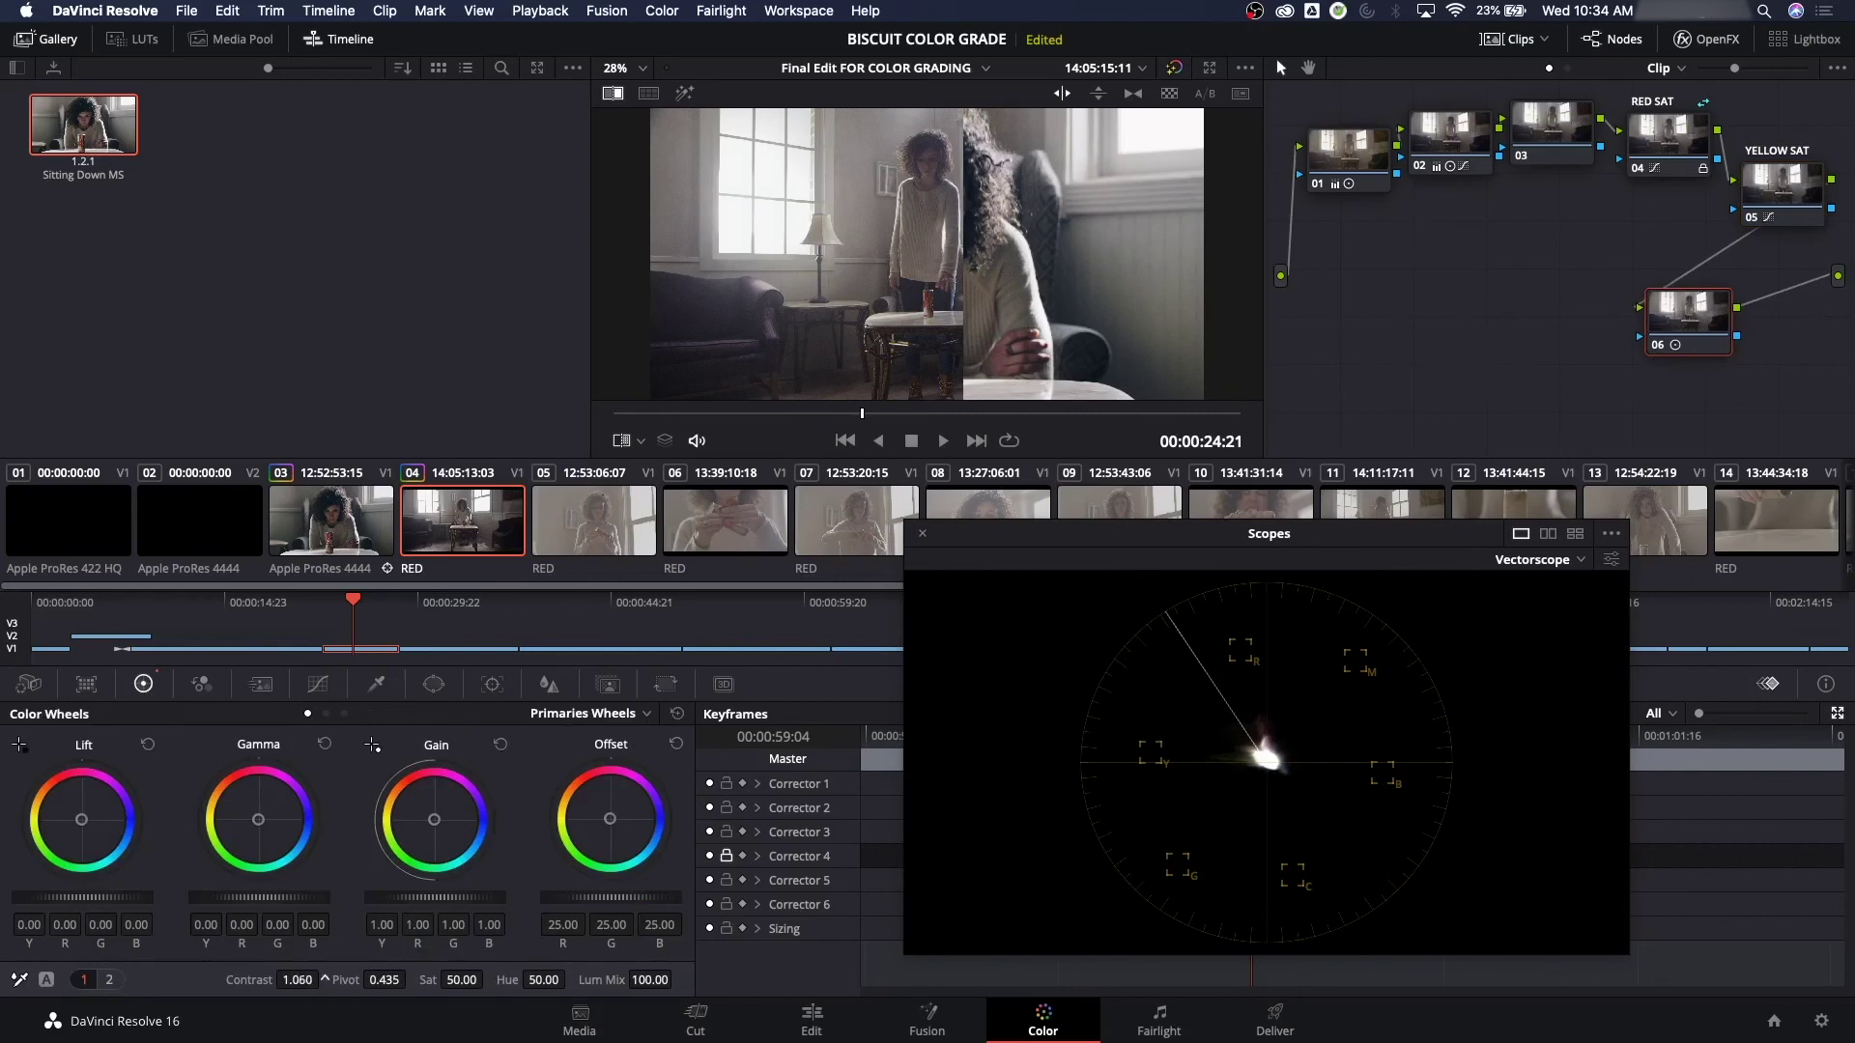
left_click(1549, 560)
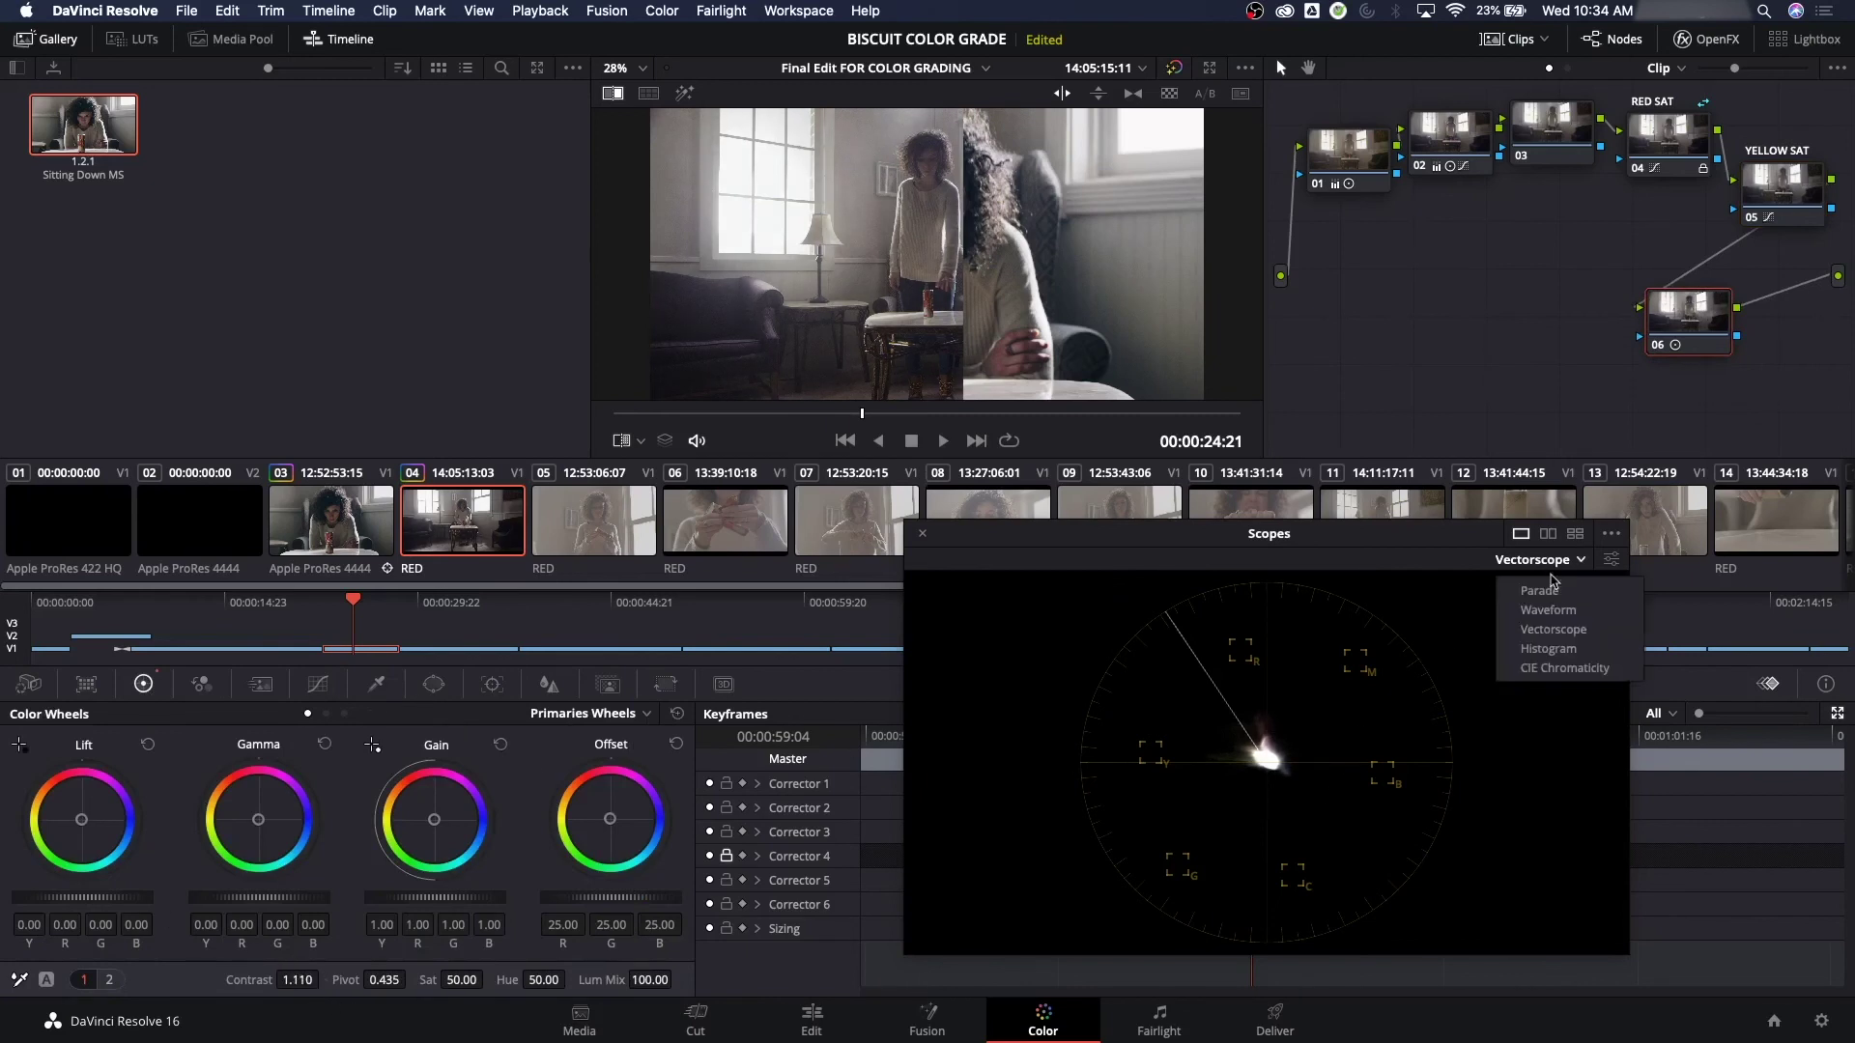
left_click(1553, 611)
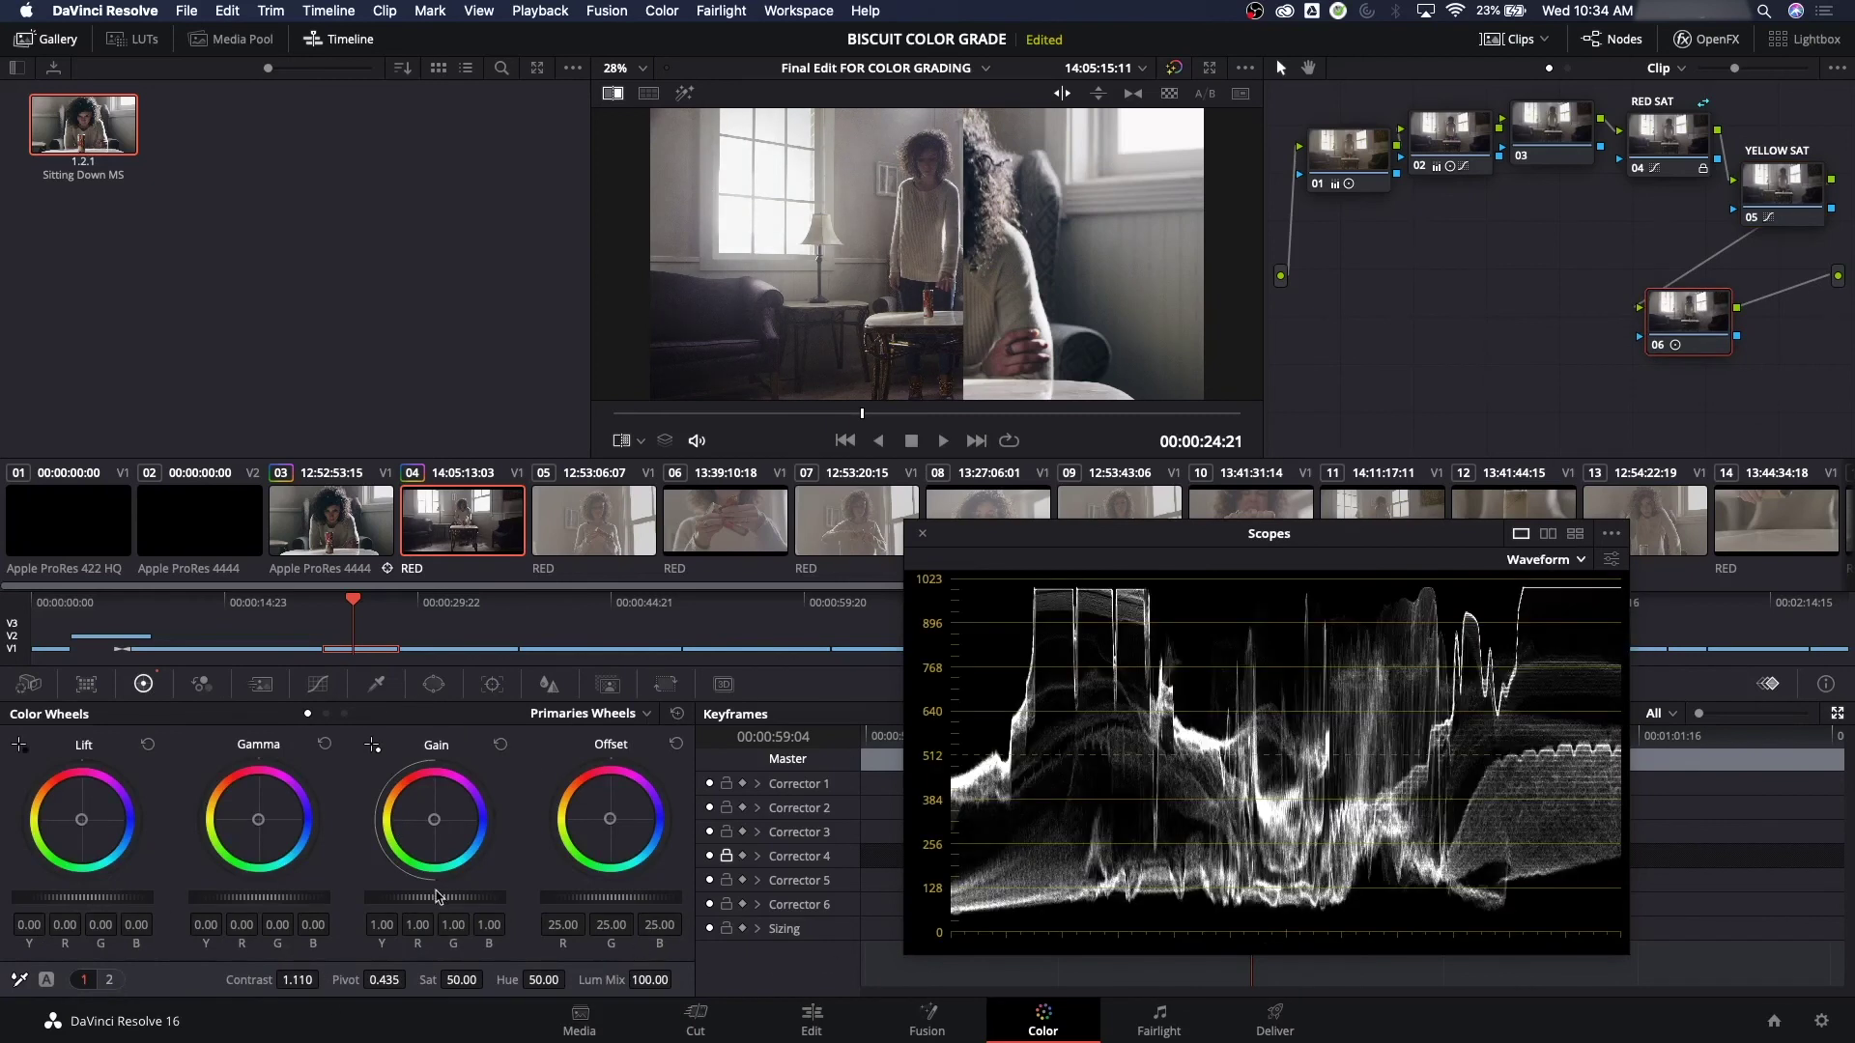
Lower node 06's gain to 0.99 and lift to -0.02, comparing against the reference still across the wipe
left_click_drag(438, 896, 437, 899)
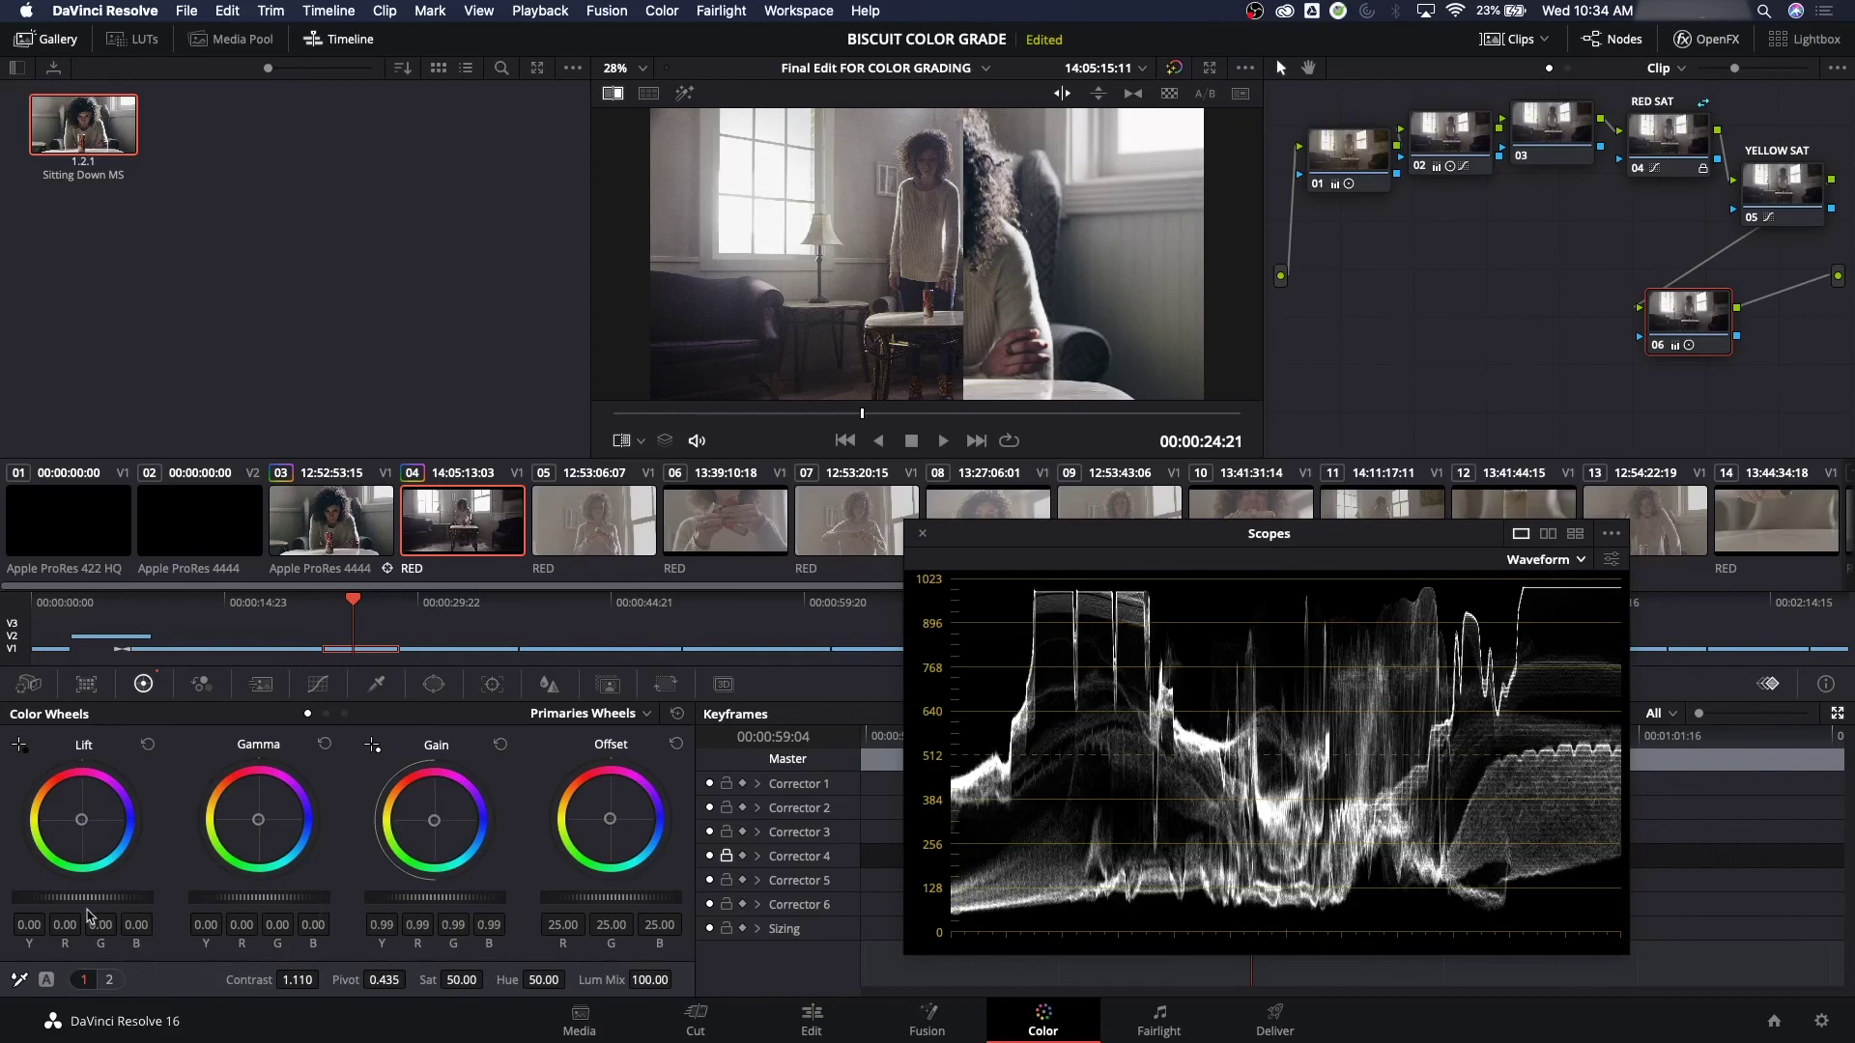
left_click_drag(85, 896, 76, 896)
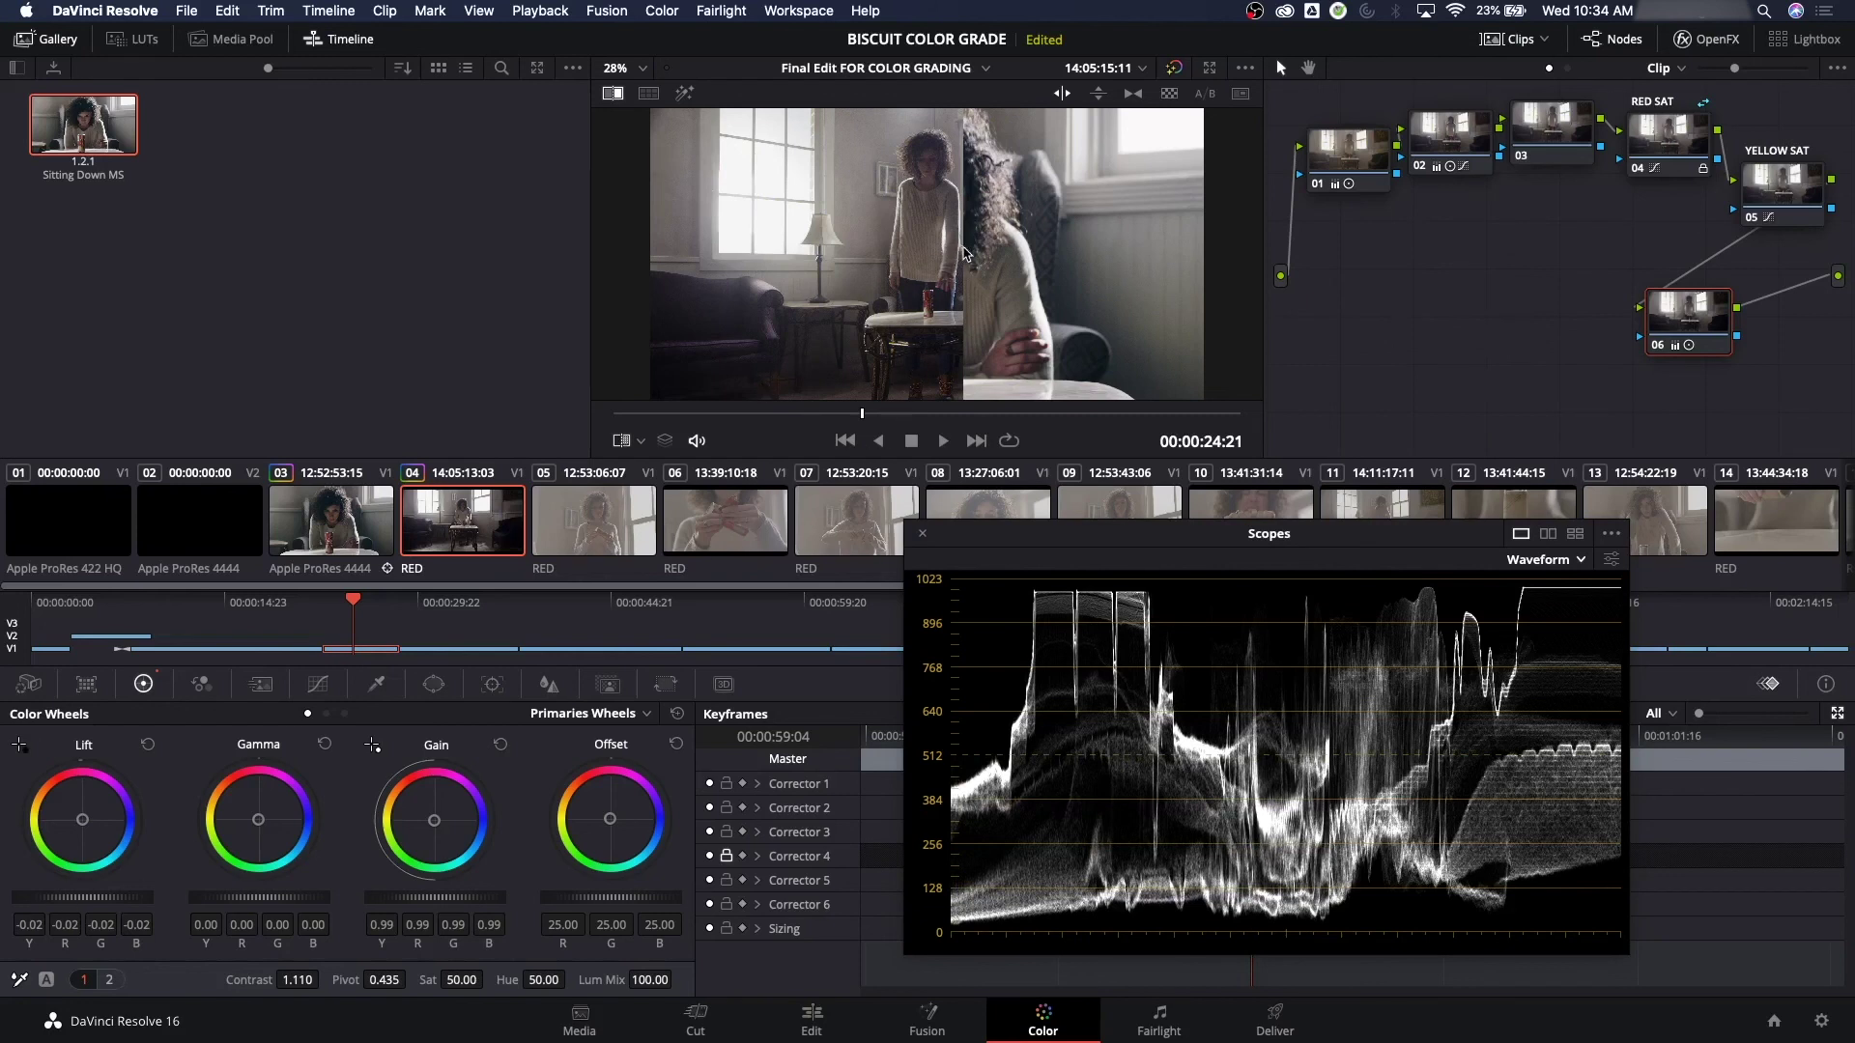
left_click_drag(963, 253, 905, 253)
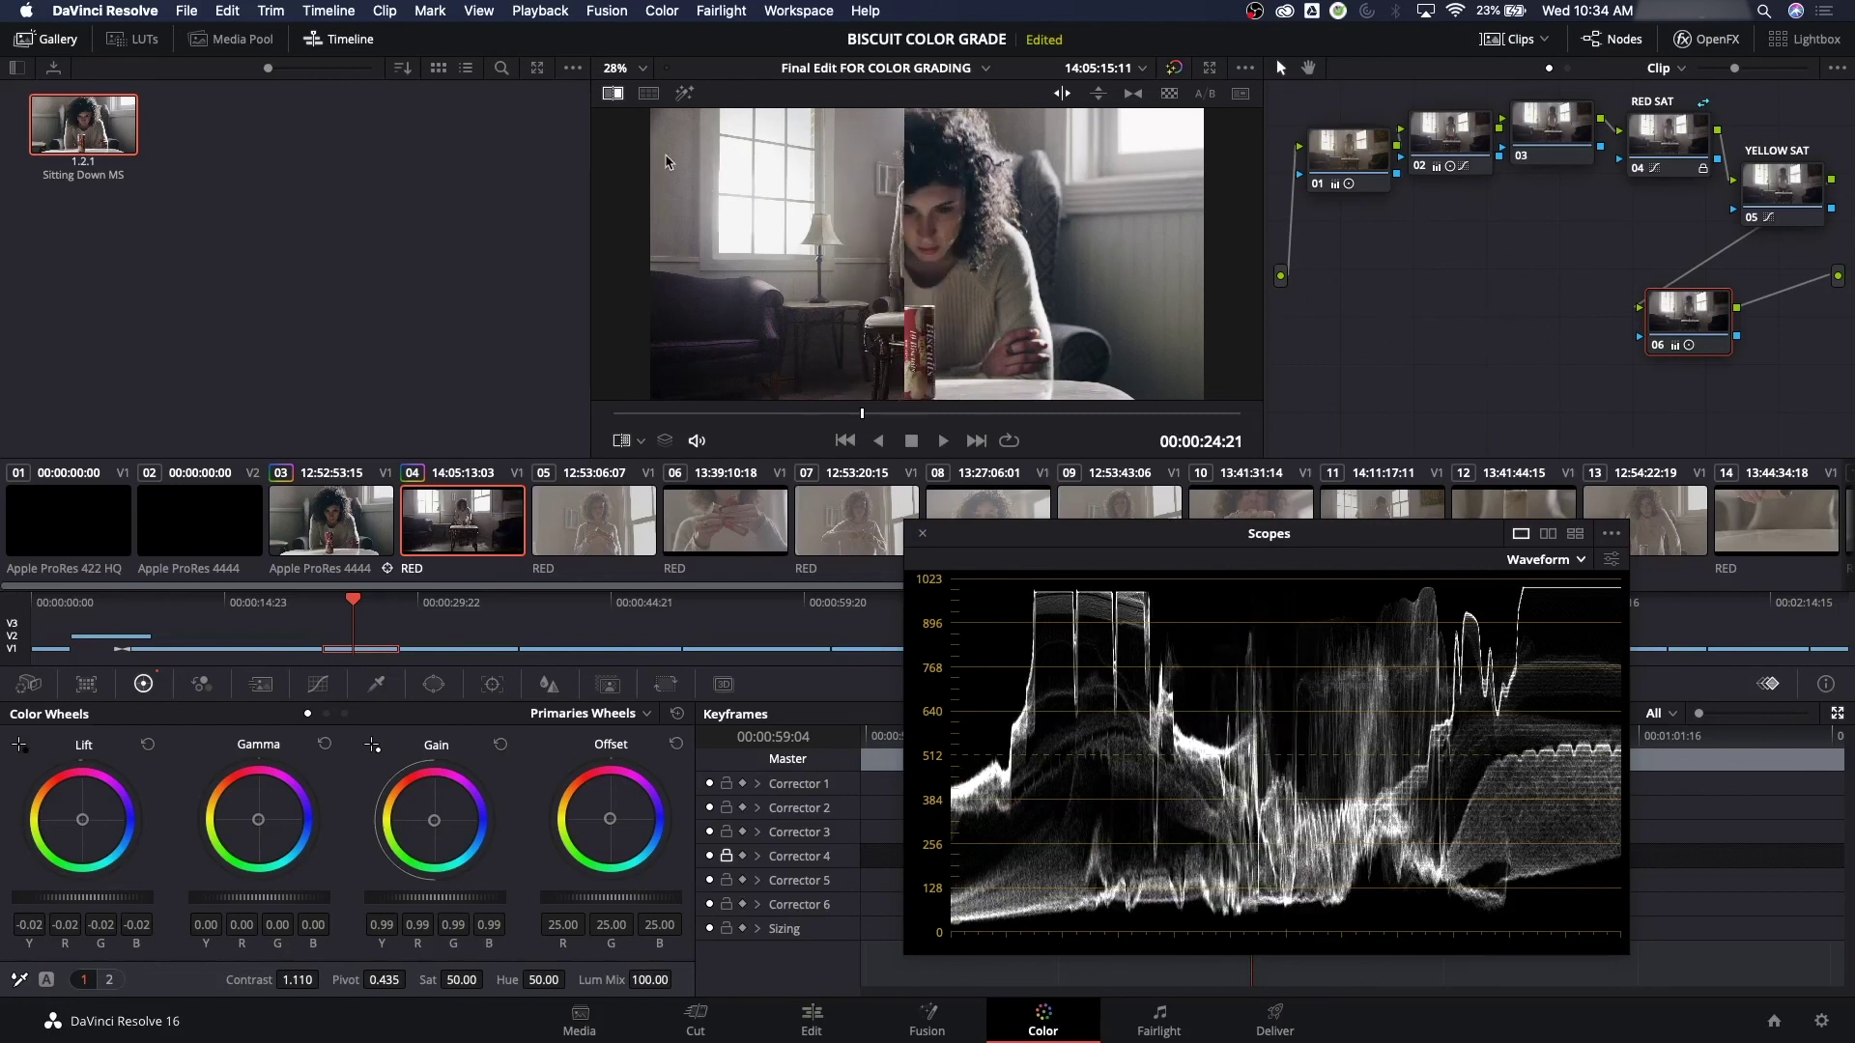
Turn off the reference wipe and play back clip 03 to review its exposure on the Waveform
left_click(612, 92)
left_click(355, 483)
key("space")
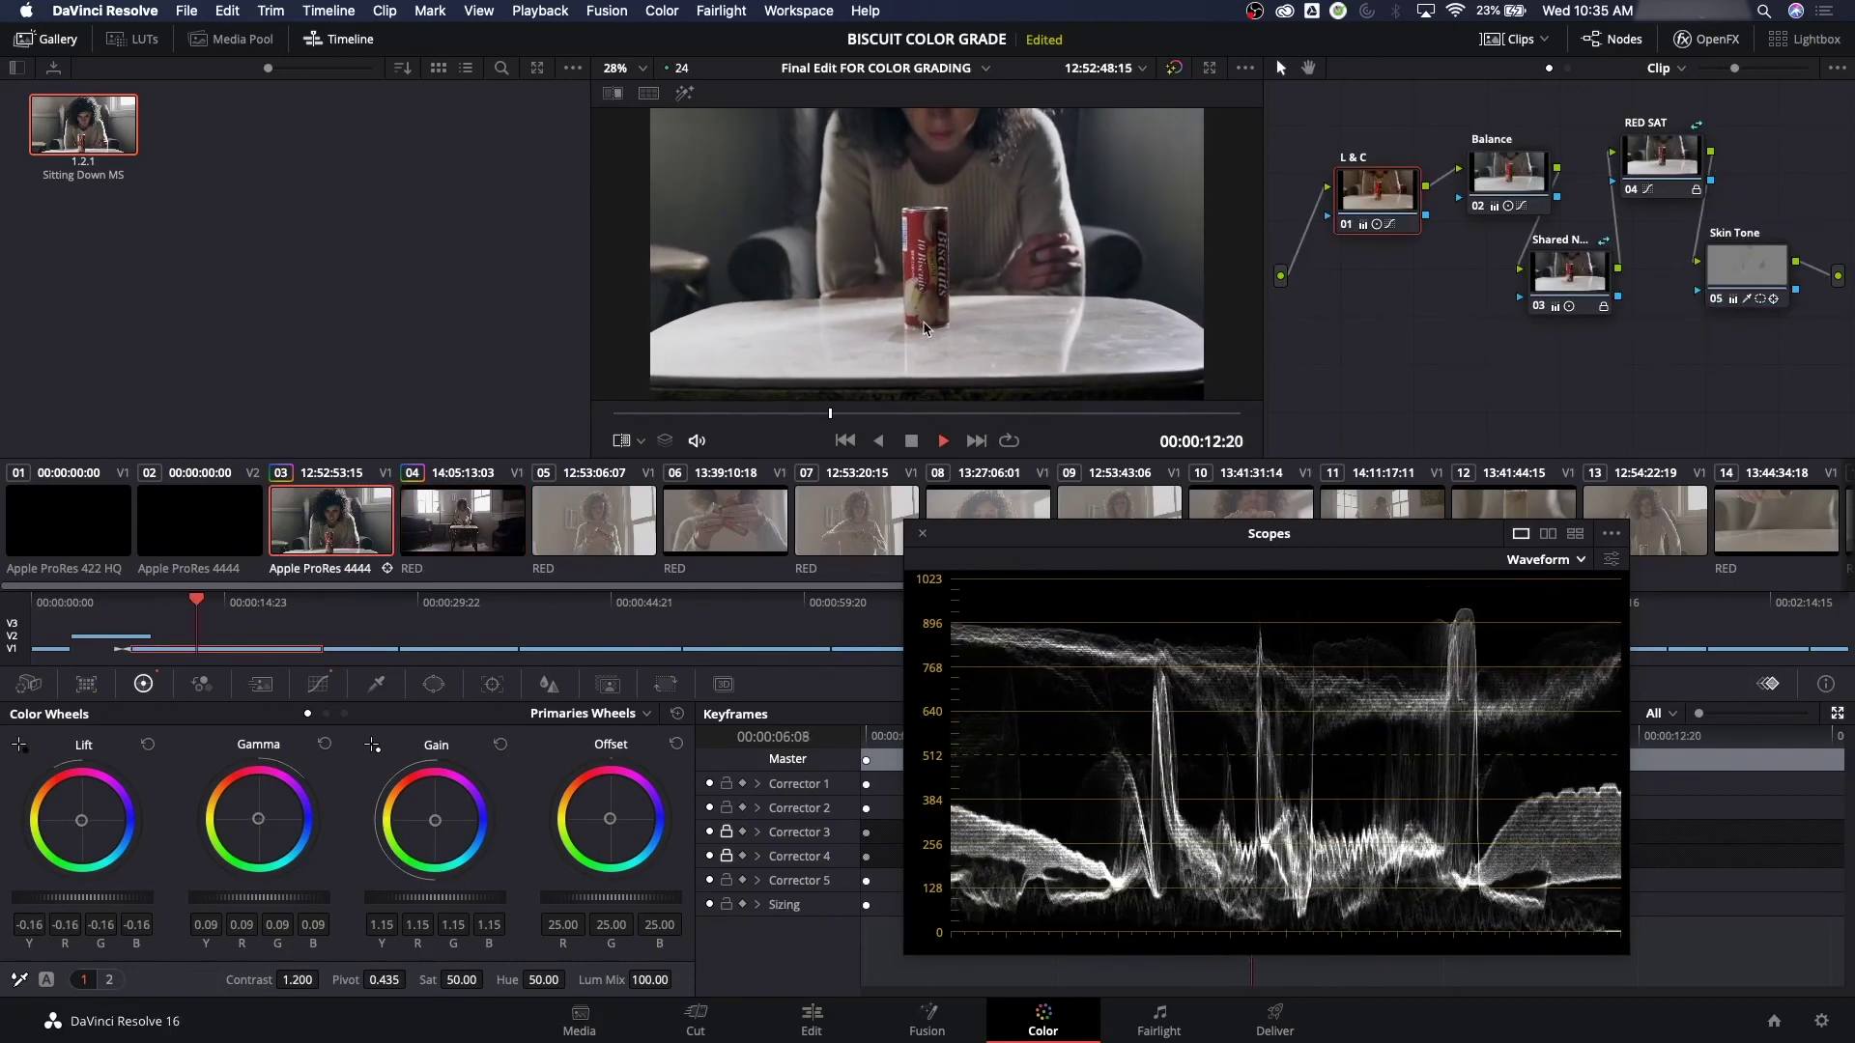
key("space")
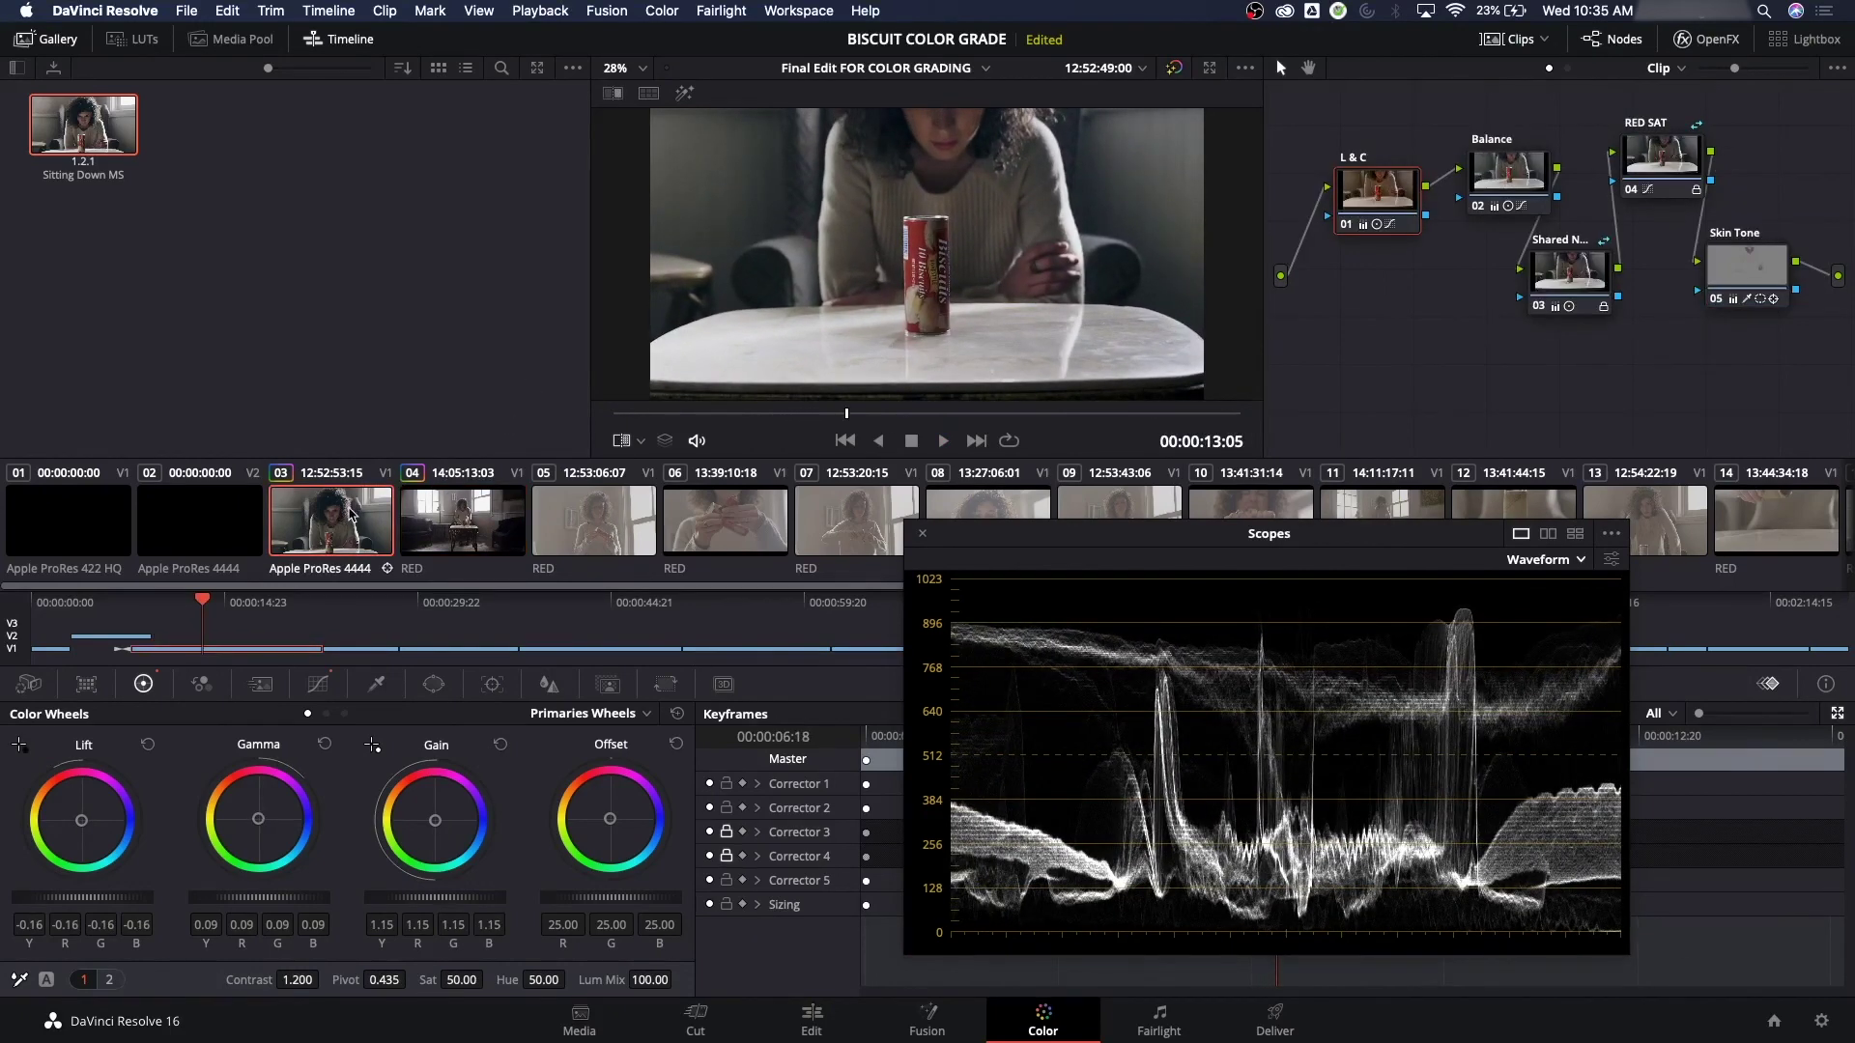
Close the scopes and review clips 03 and 04 in the enlarged viewer, then restore the standard layout
key("alt+f")
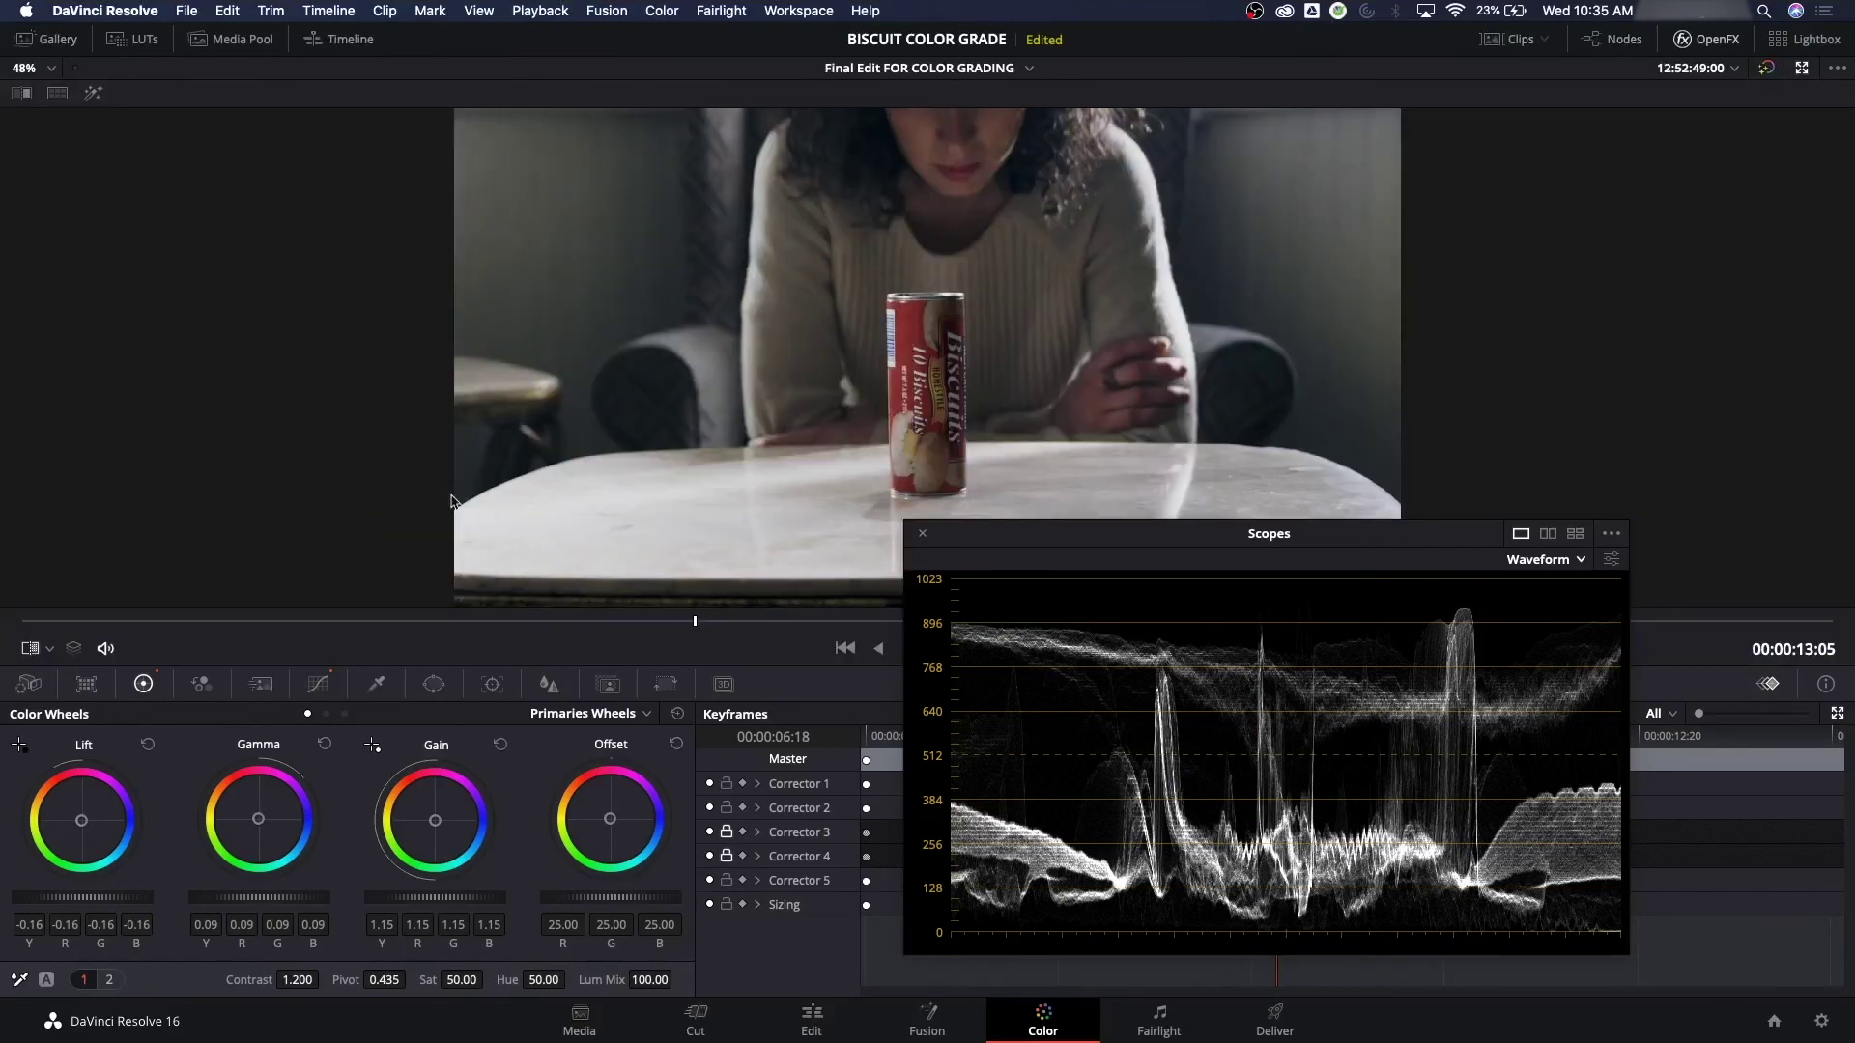
left_click_drag(1060, 551, 1014, 578)
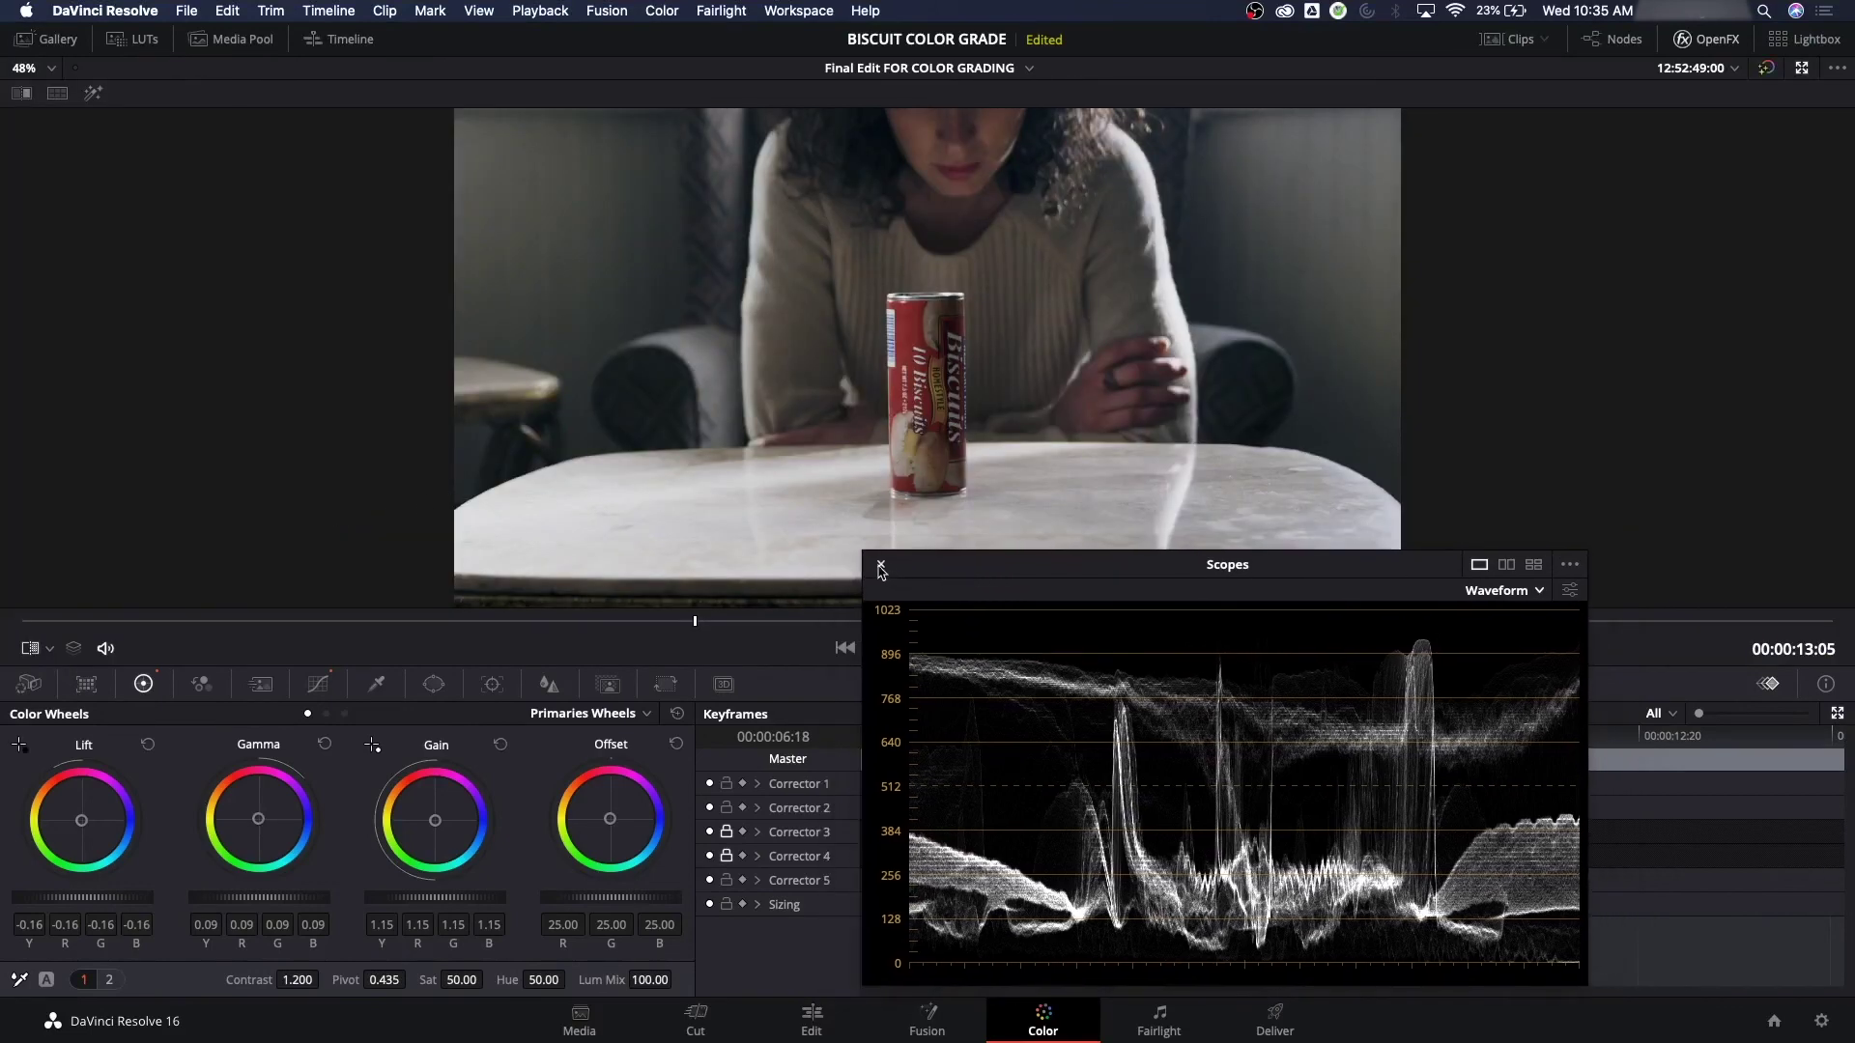
left_click(882, 564)
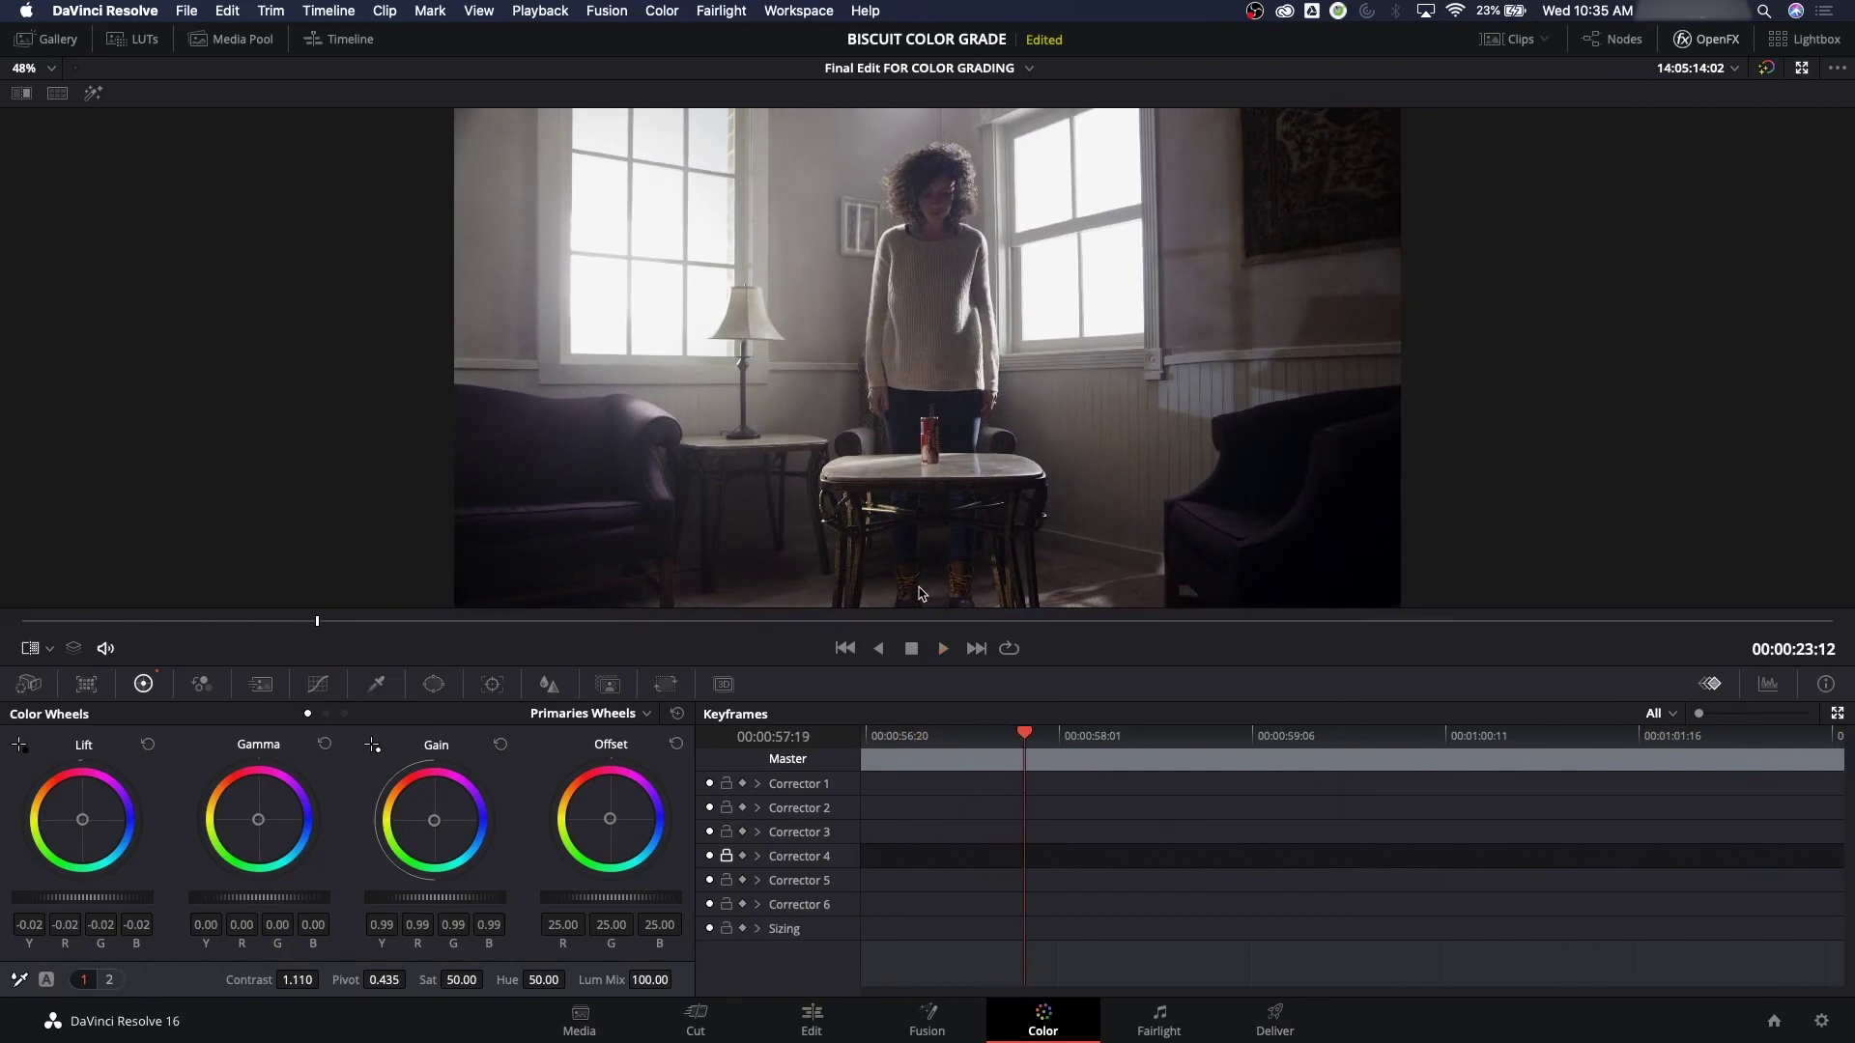
key("alt+f")
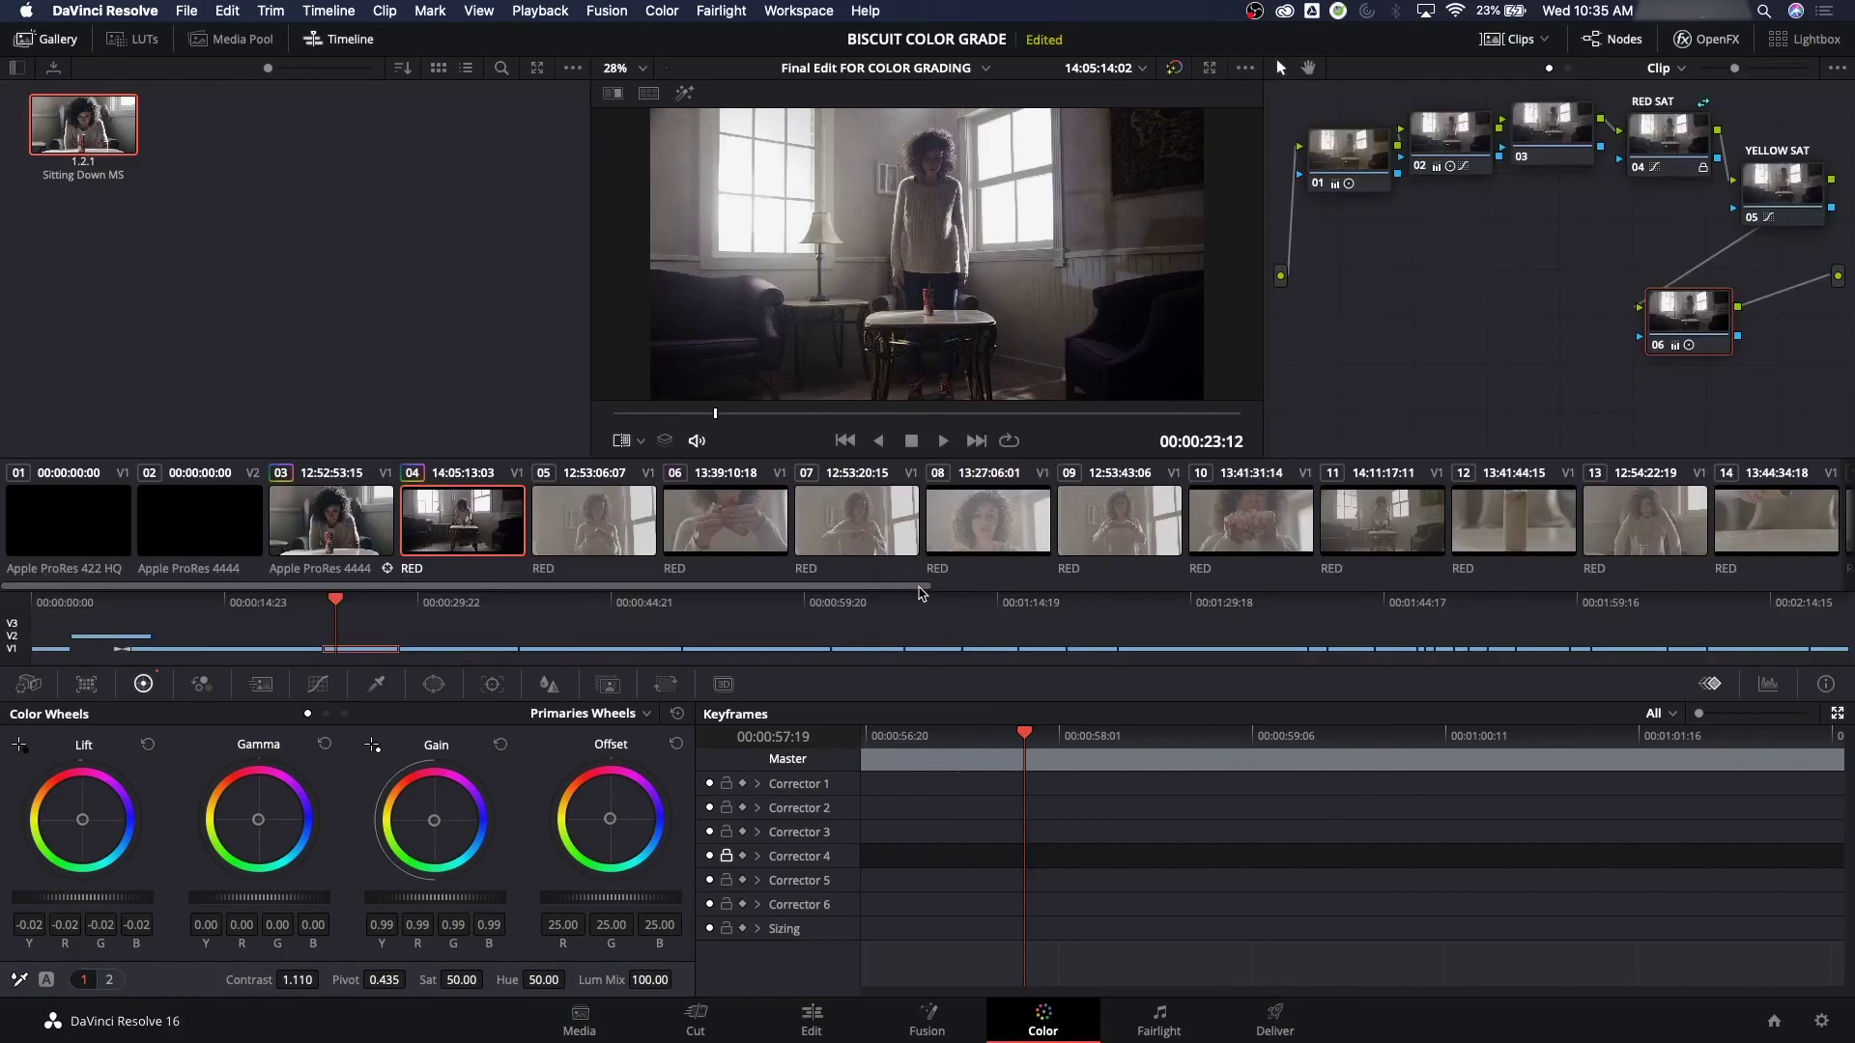
Compare clip 04 with and without its grade by toggling the bypass of all grades, leaving the grade enabled
left_click(1033, 737)
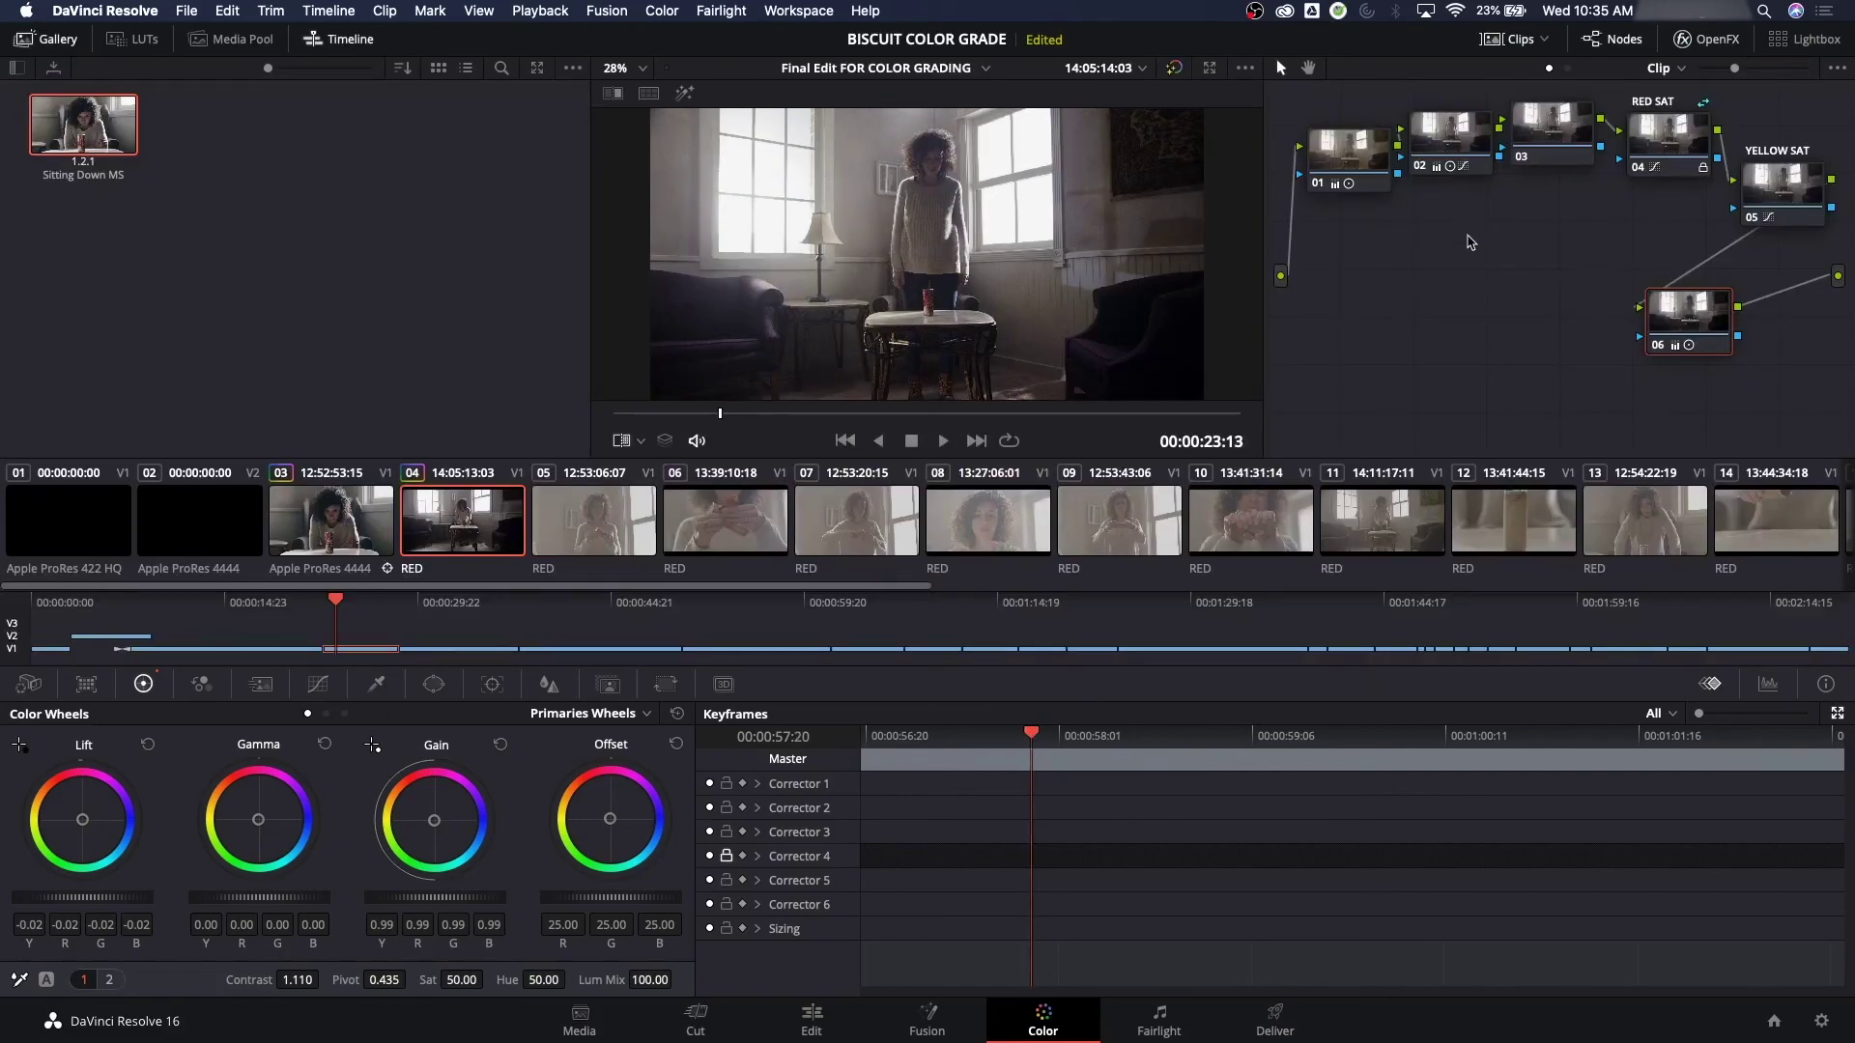
key("shift+d")
key("shift+d")
key("shift+d")
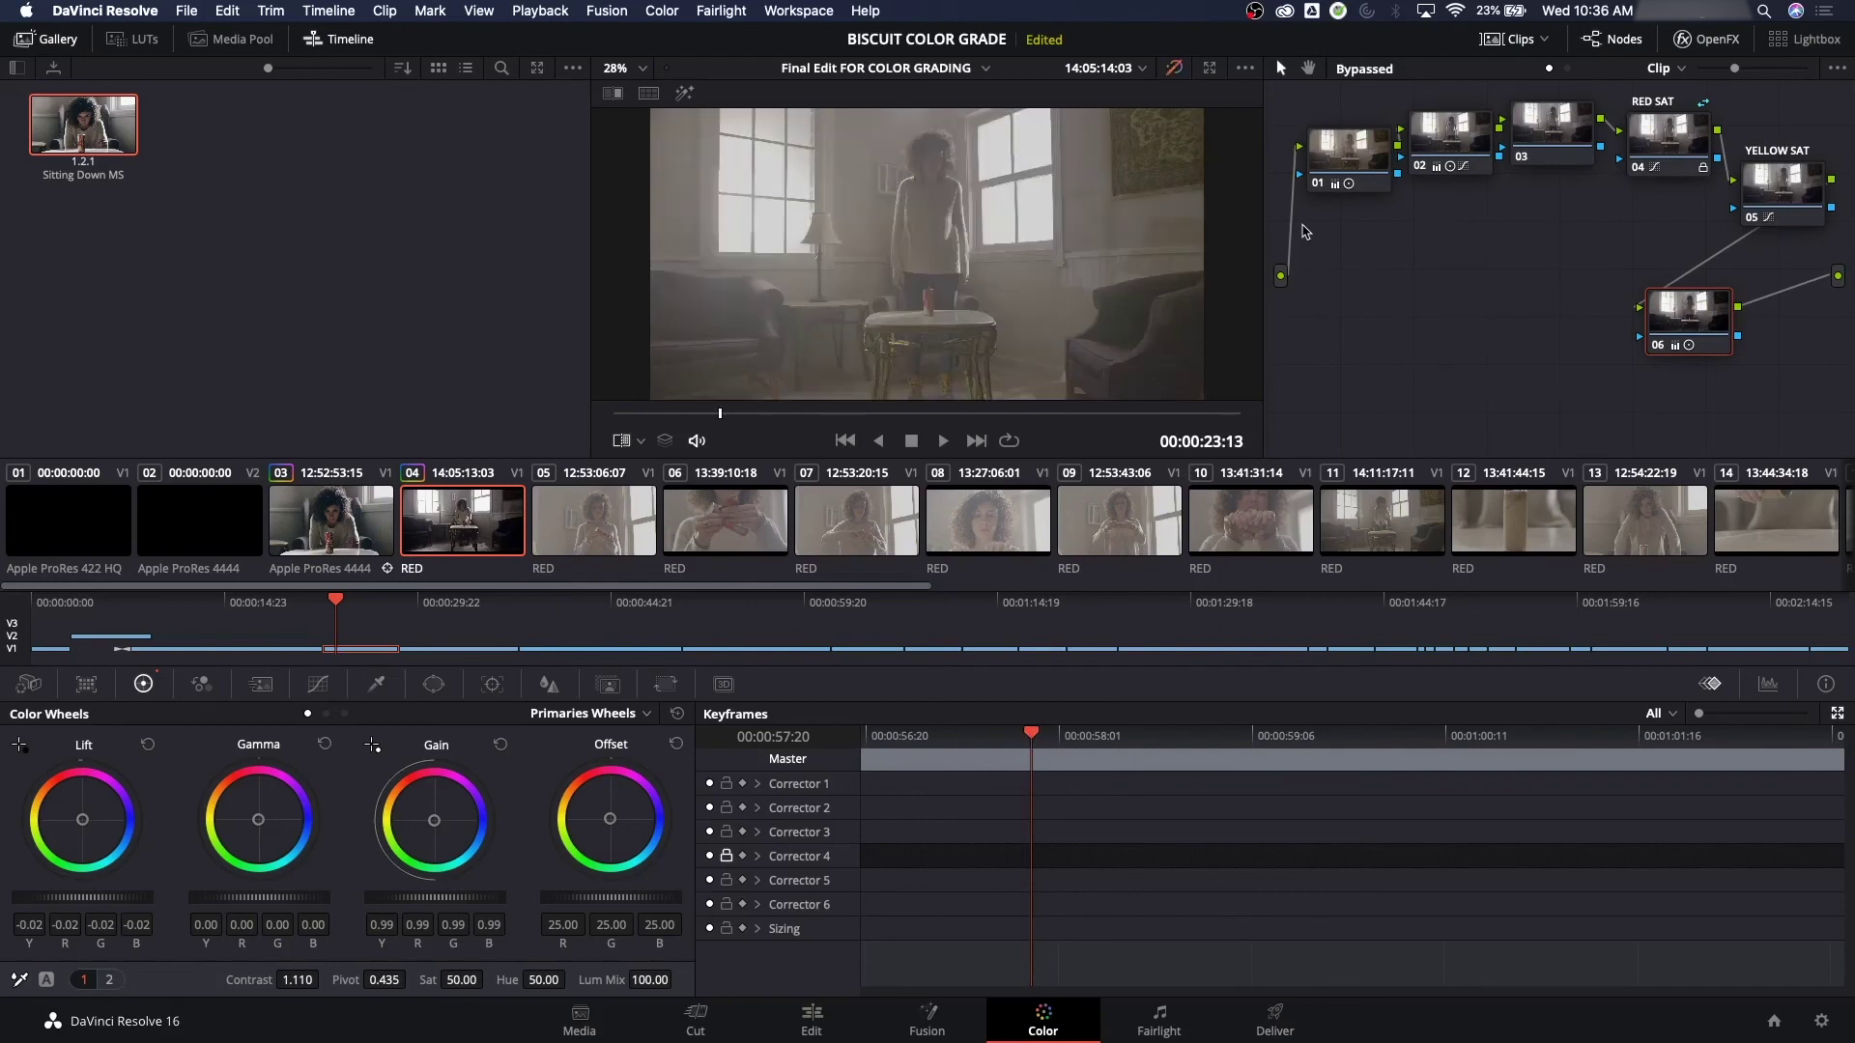
key("shift+d")
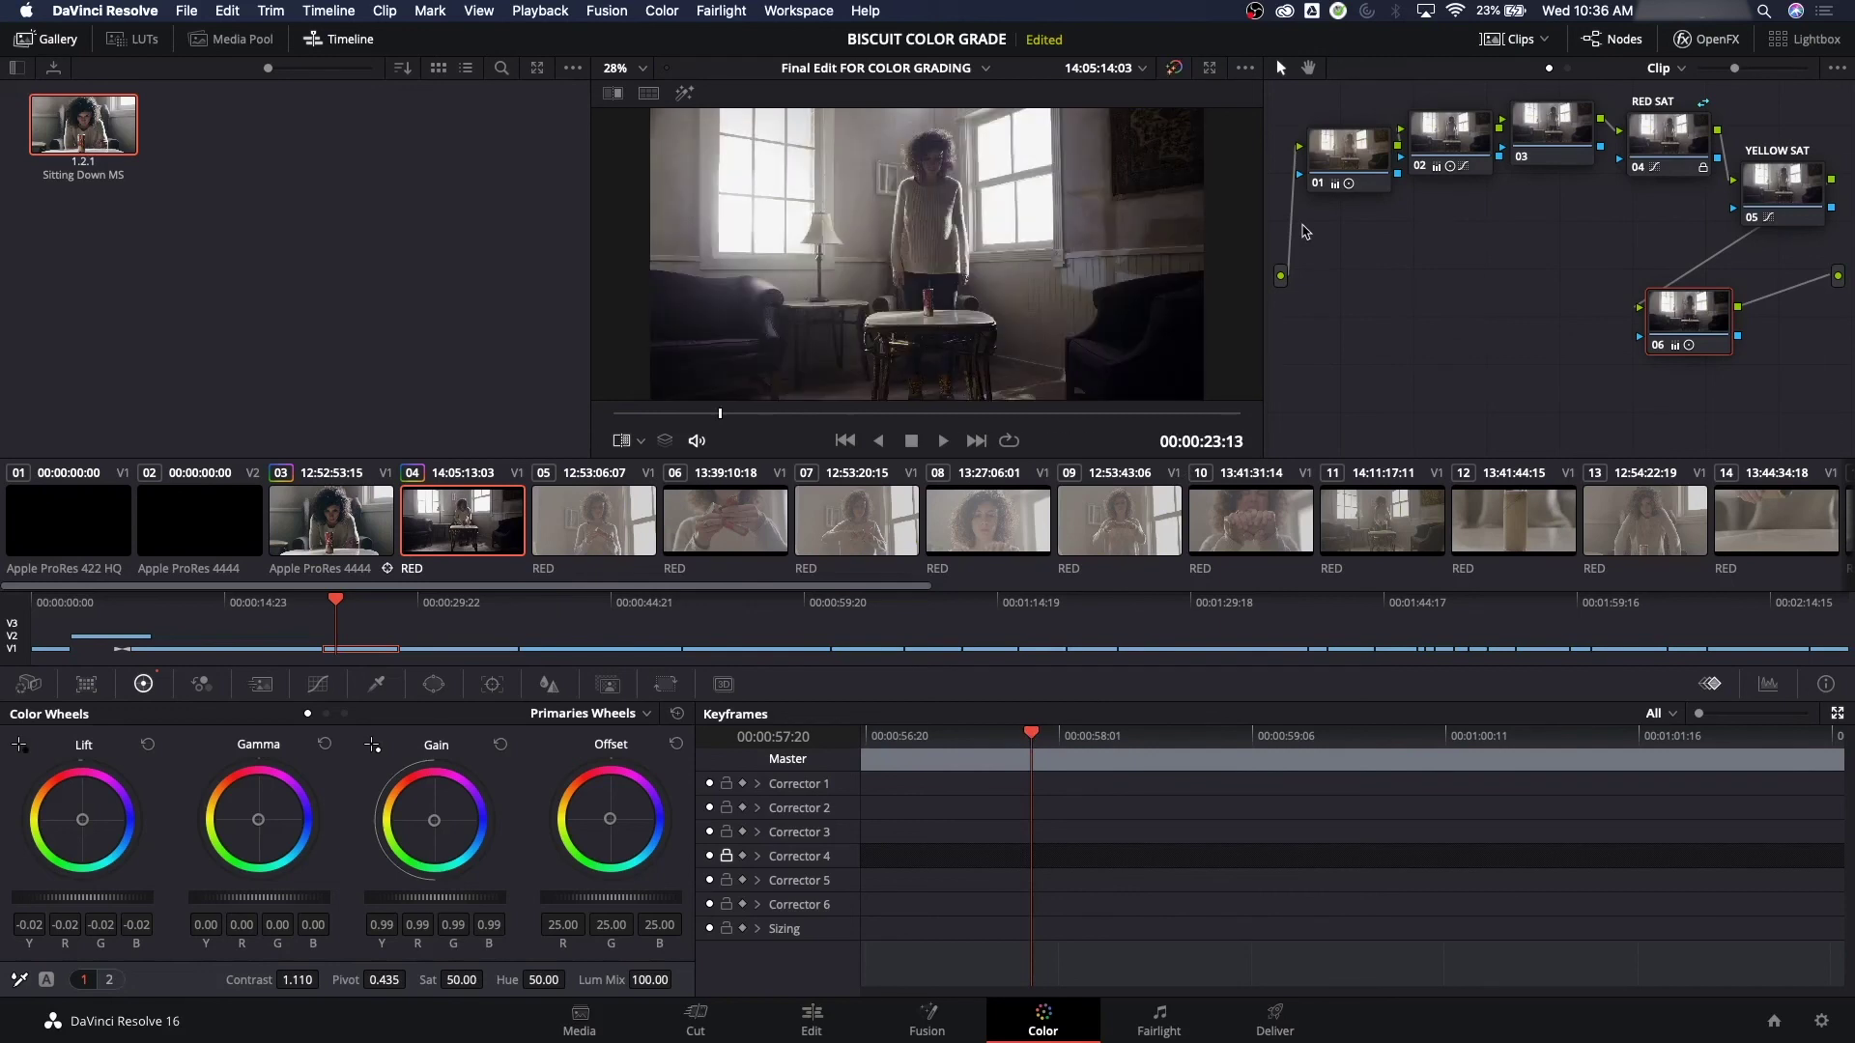
Grab a gallery still of graded clip 04 at 00:00:23:06 and label it WS
left_click(621, 538)
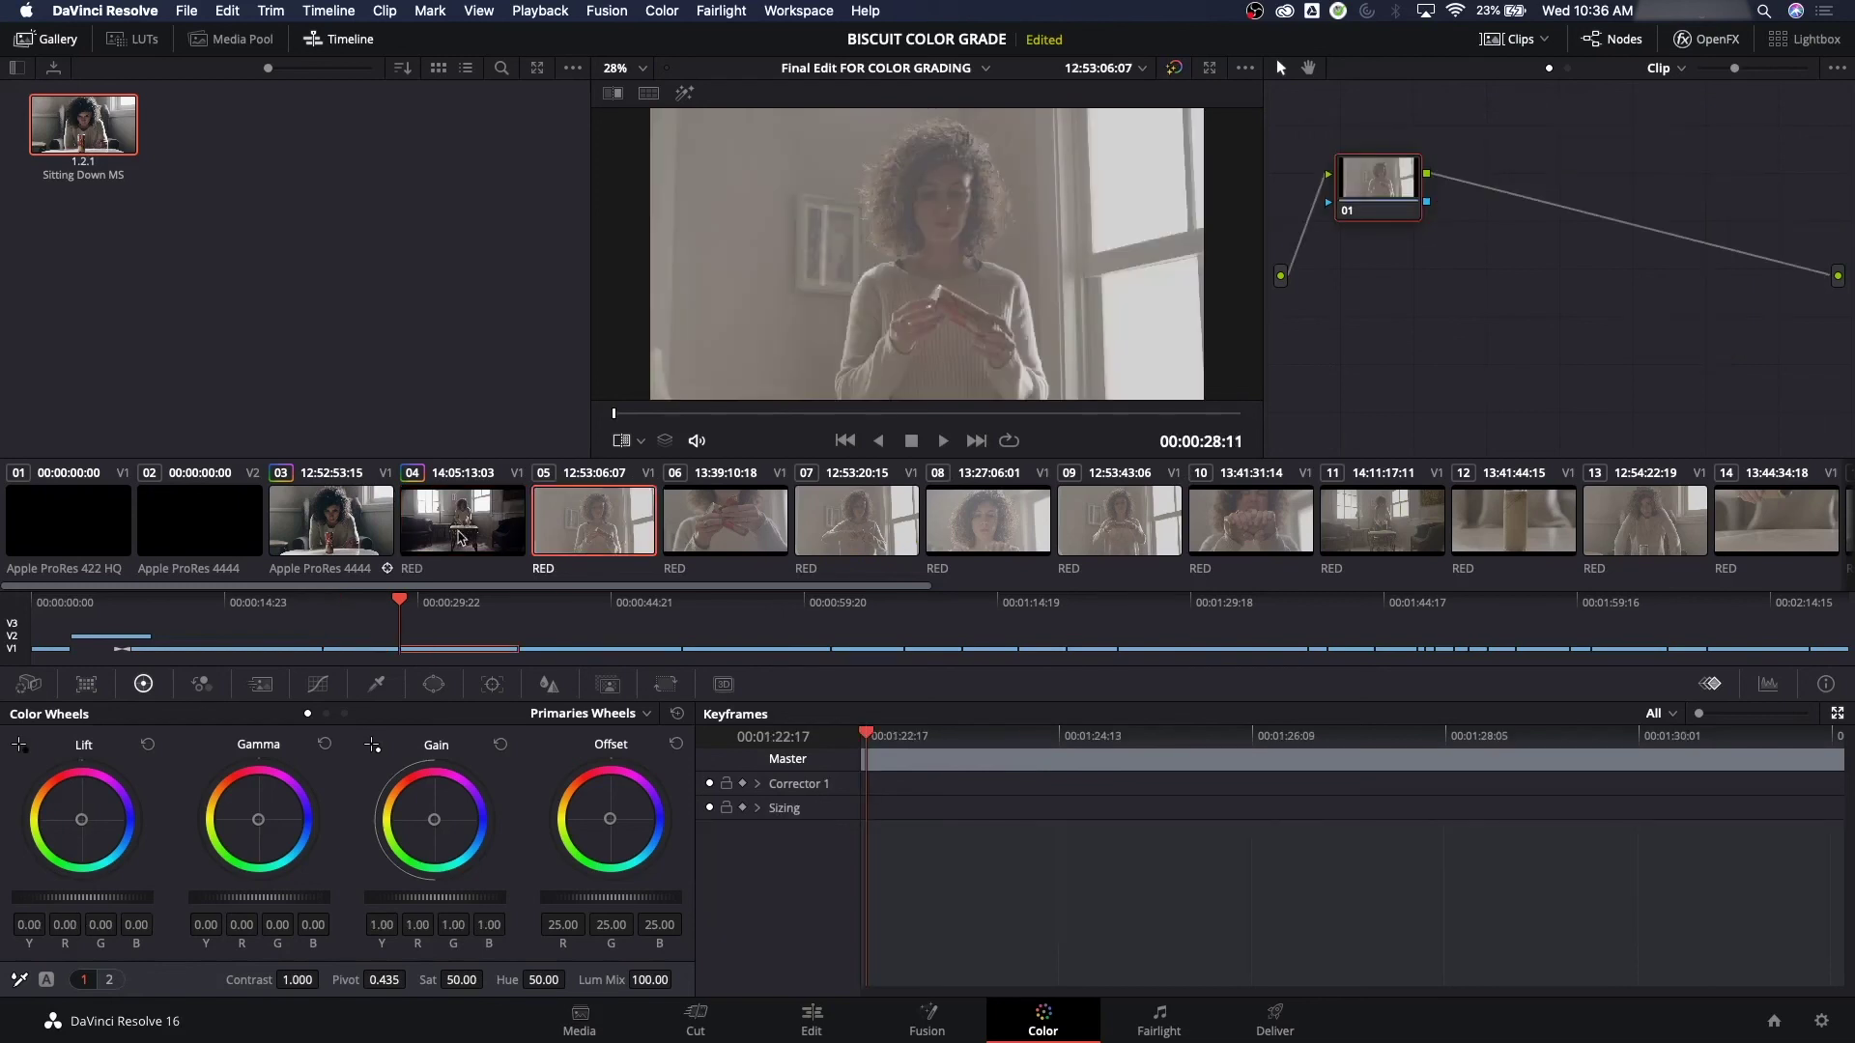
left_click(439, 530)
key("space")
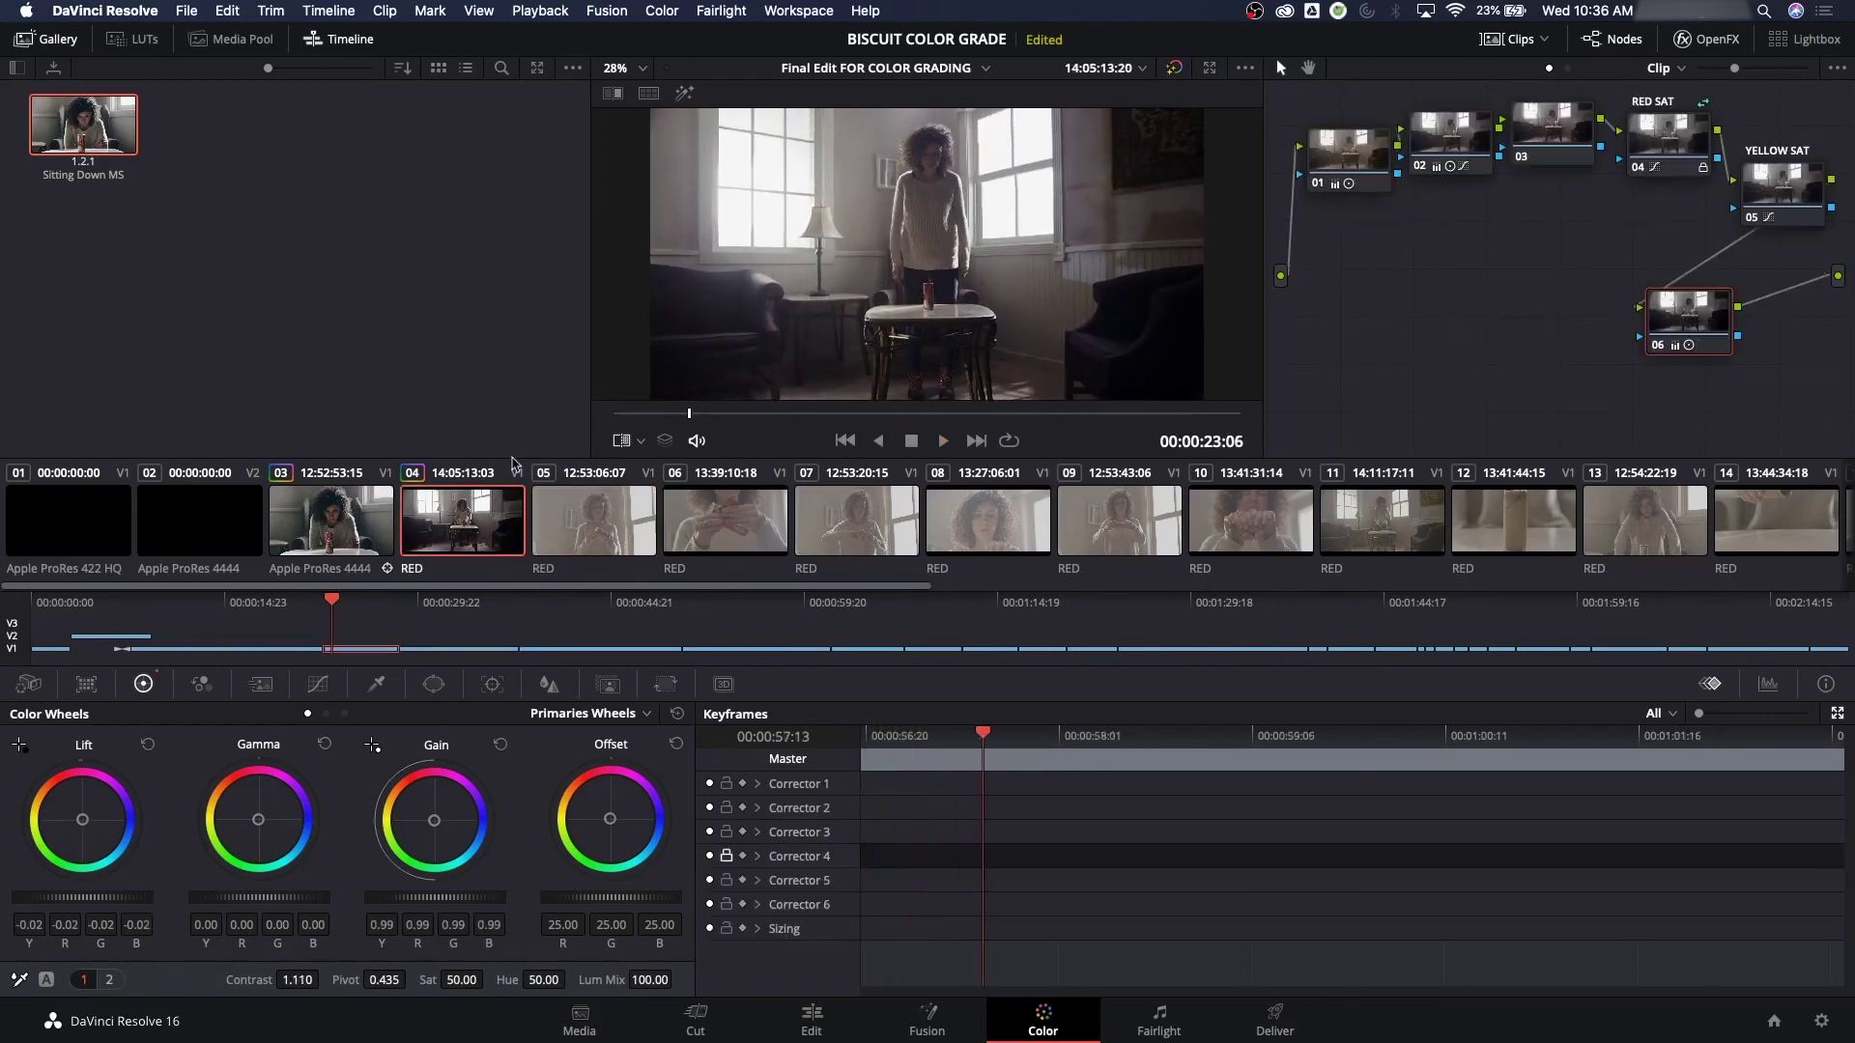
left_click(218, 181)
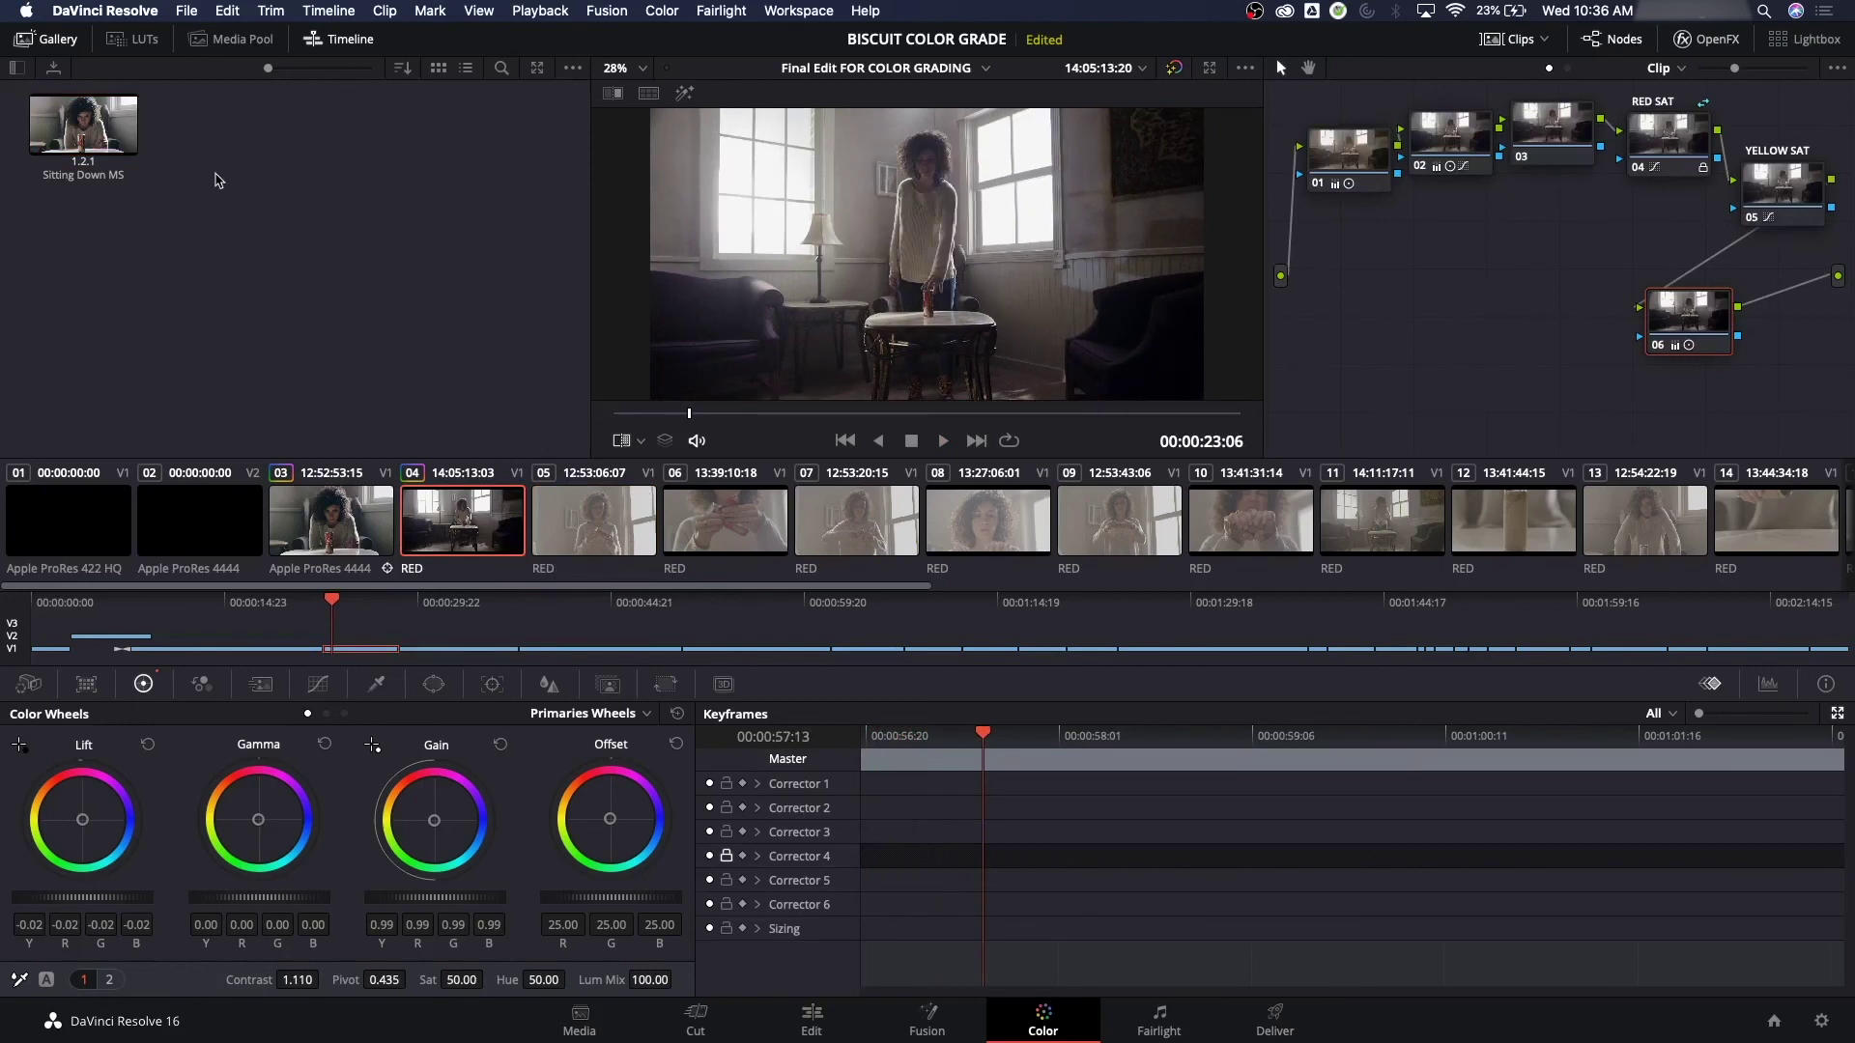
key("alt+super+g")
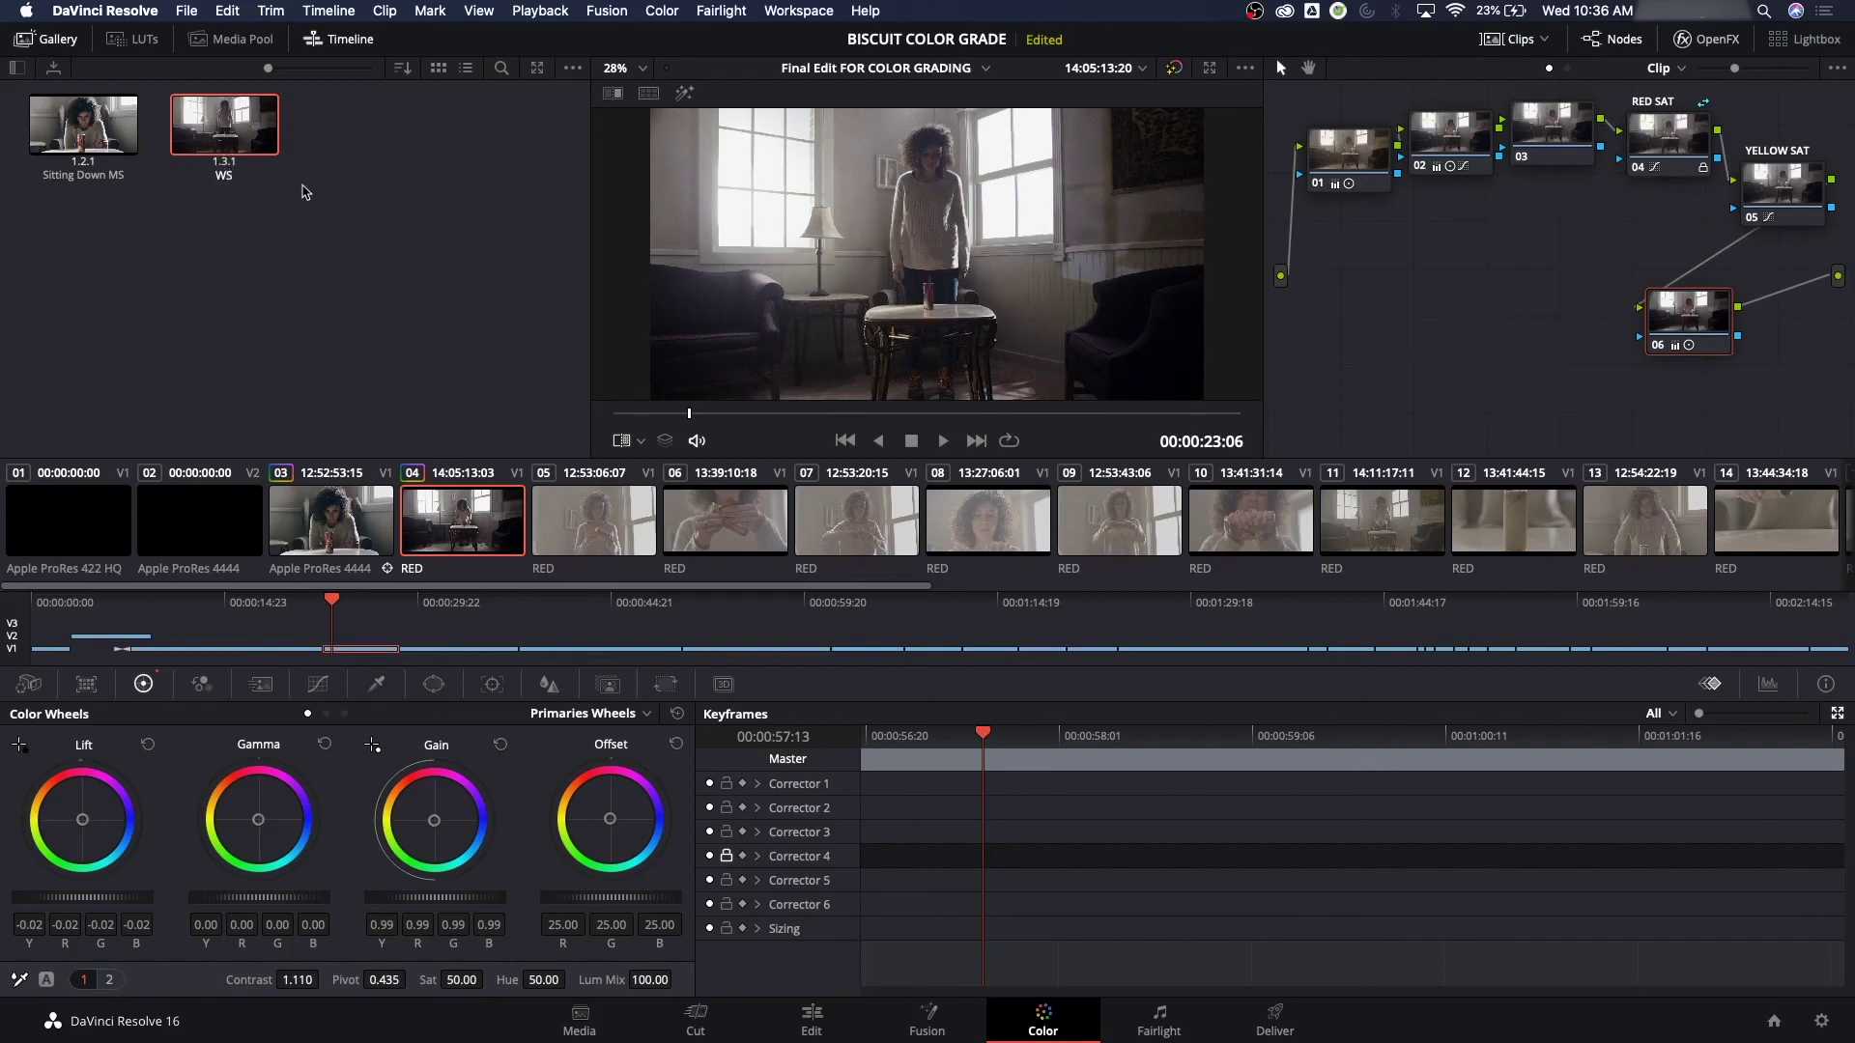
Look through the ungraded clips 05, 06 and 07, and return to clip 05
left_click(591, 519)
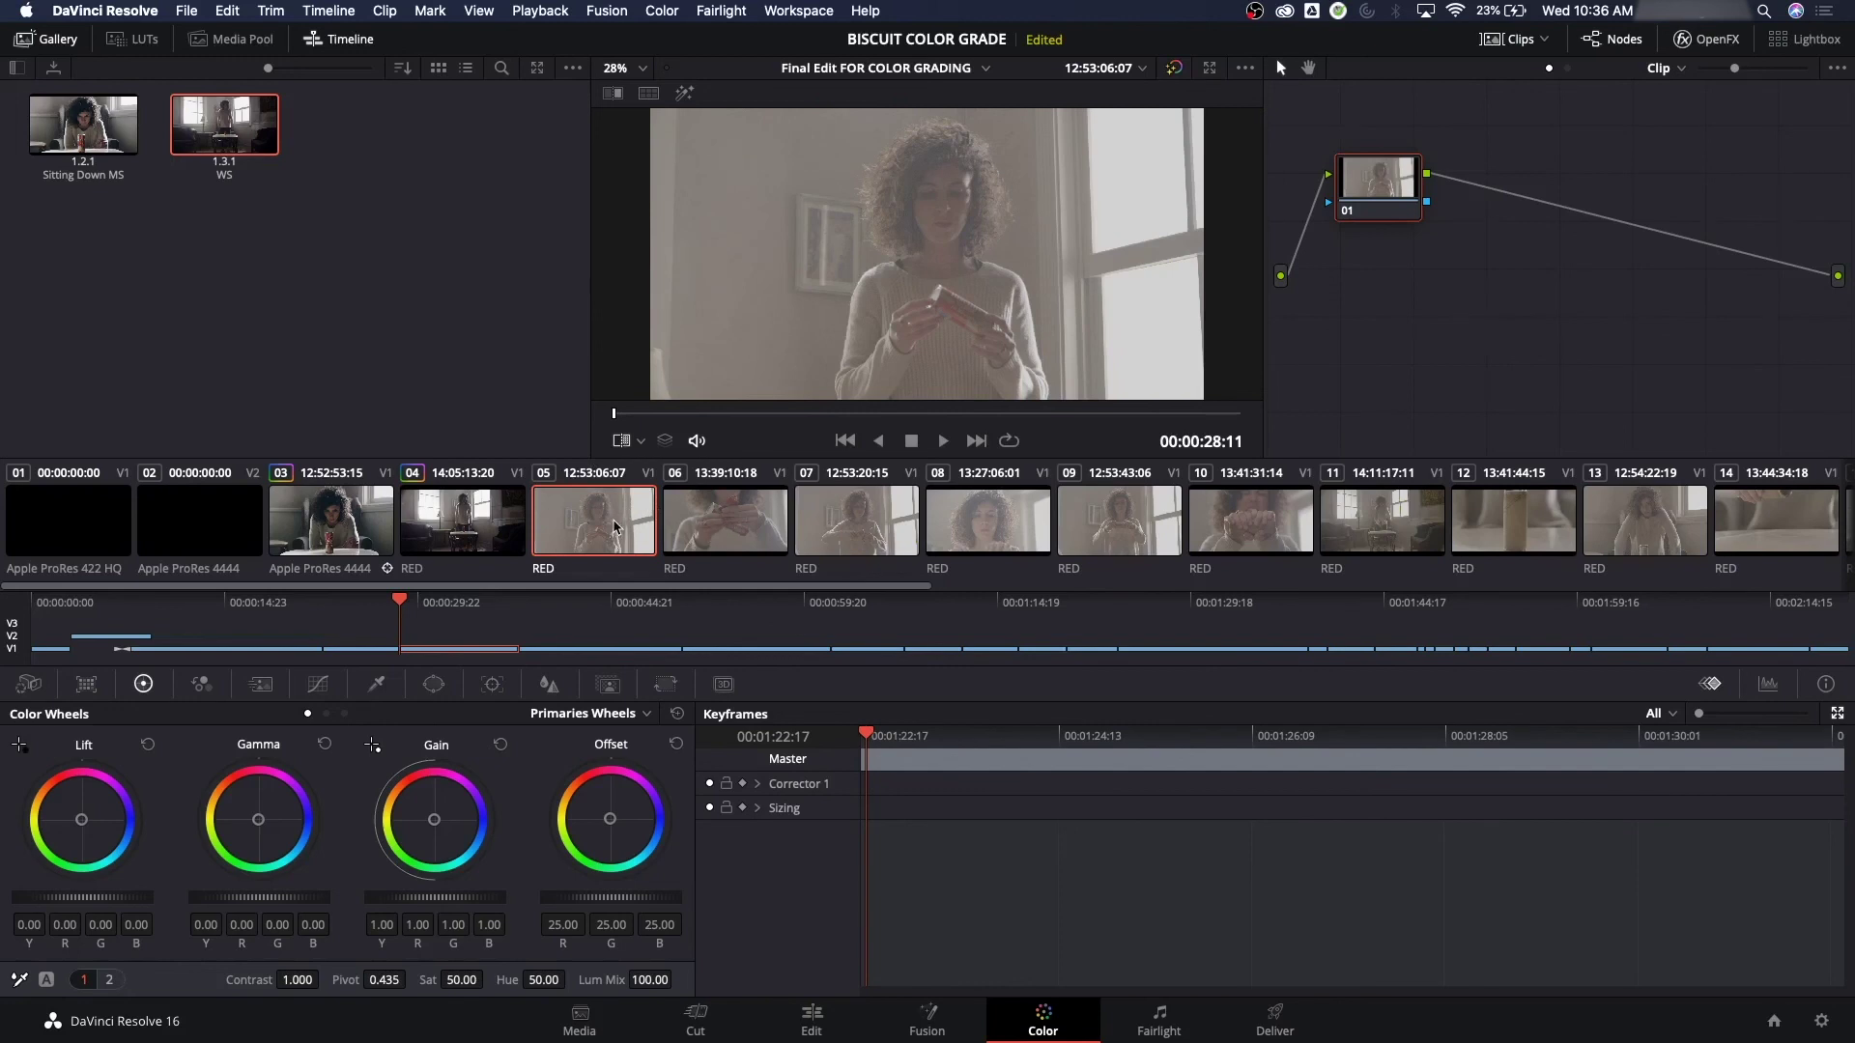
left_click(757, 546)
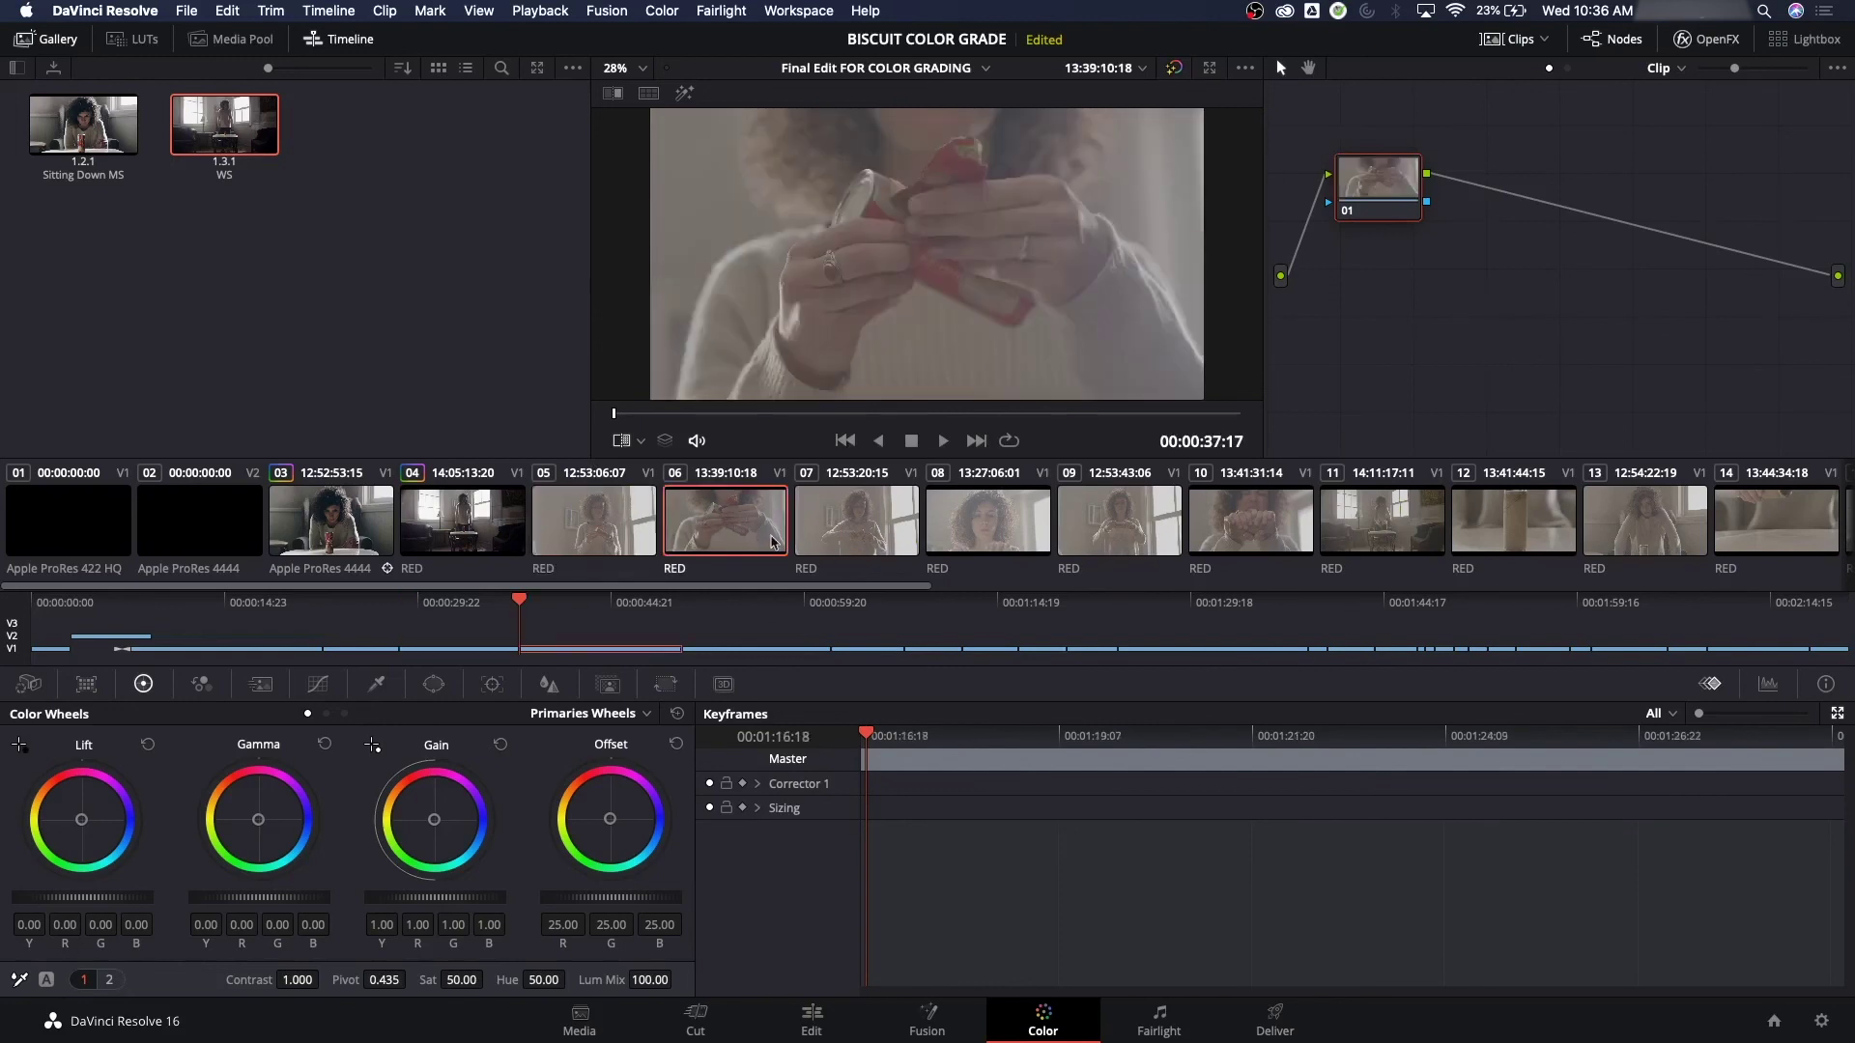
left_click(860, 529)
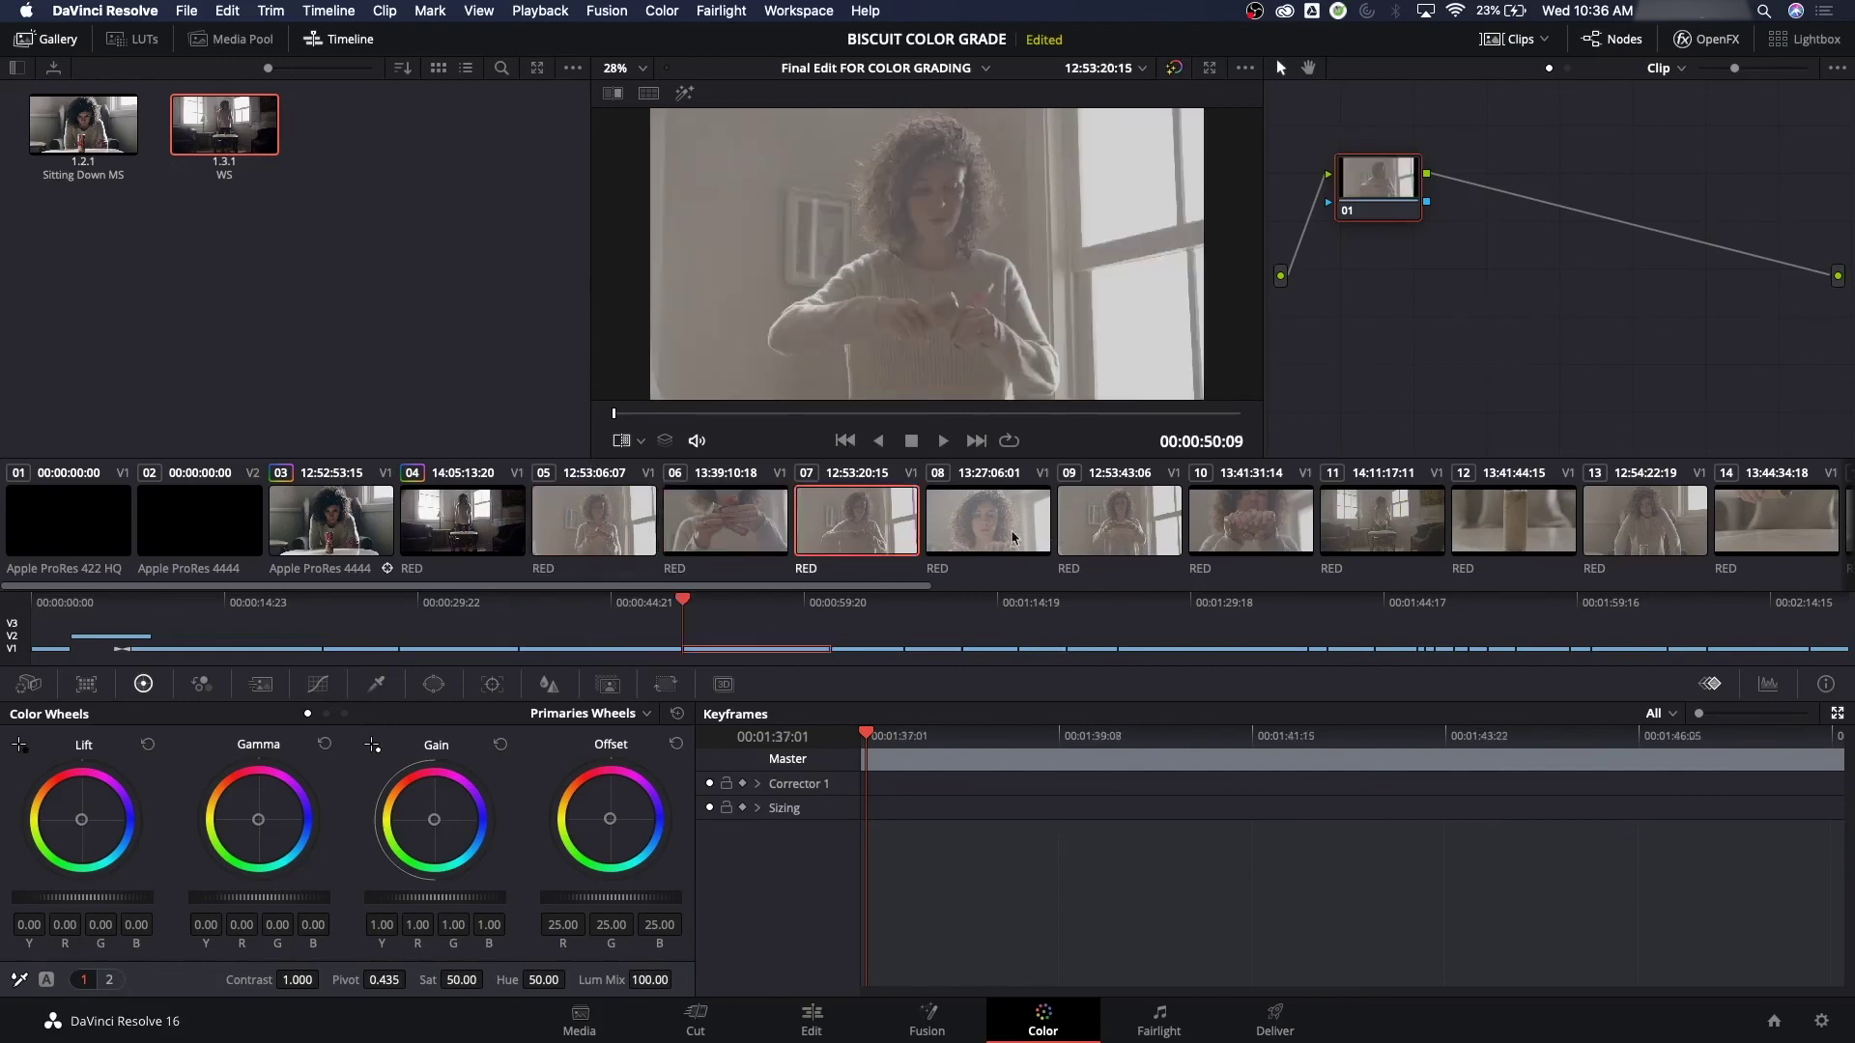
left_click(626, 538)
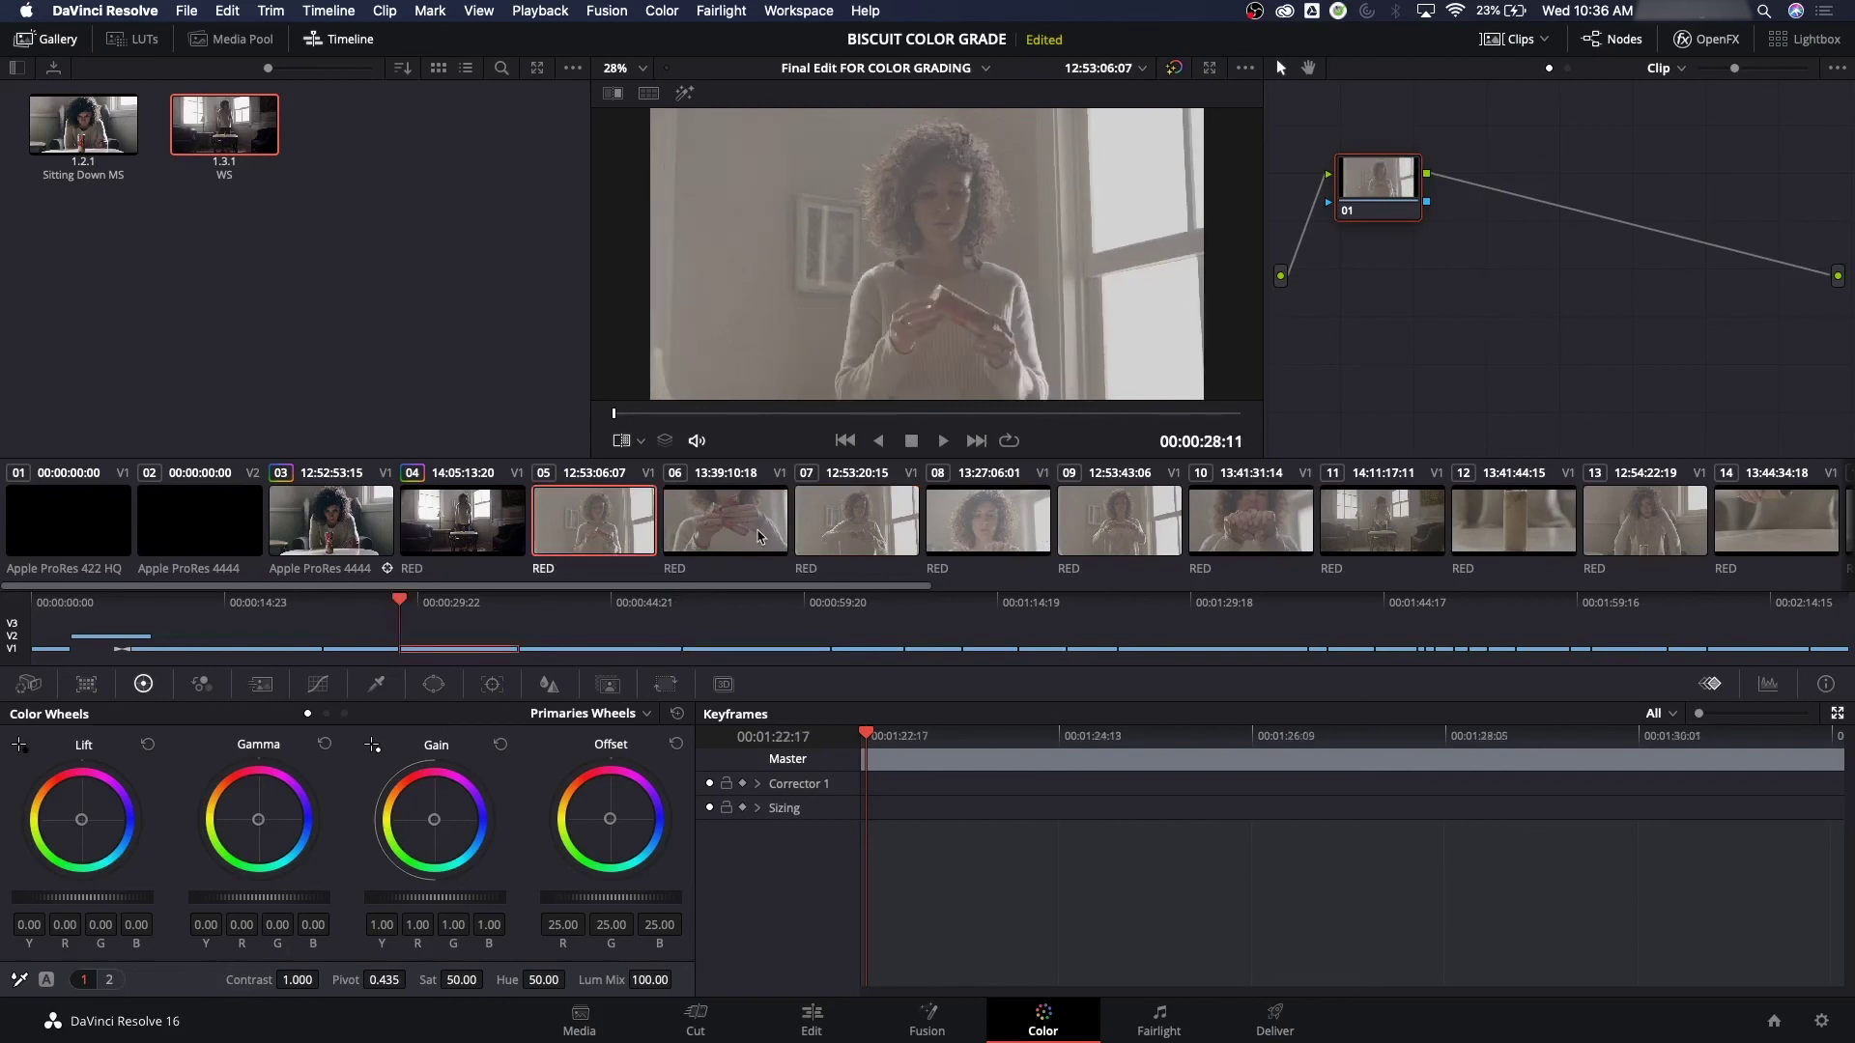